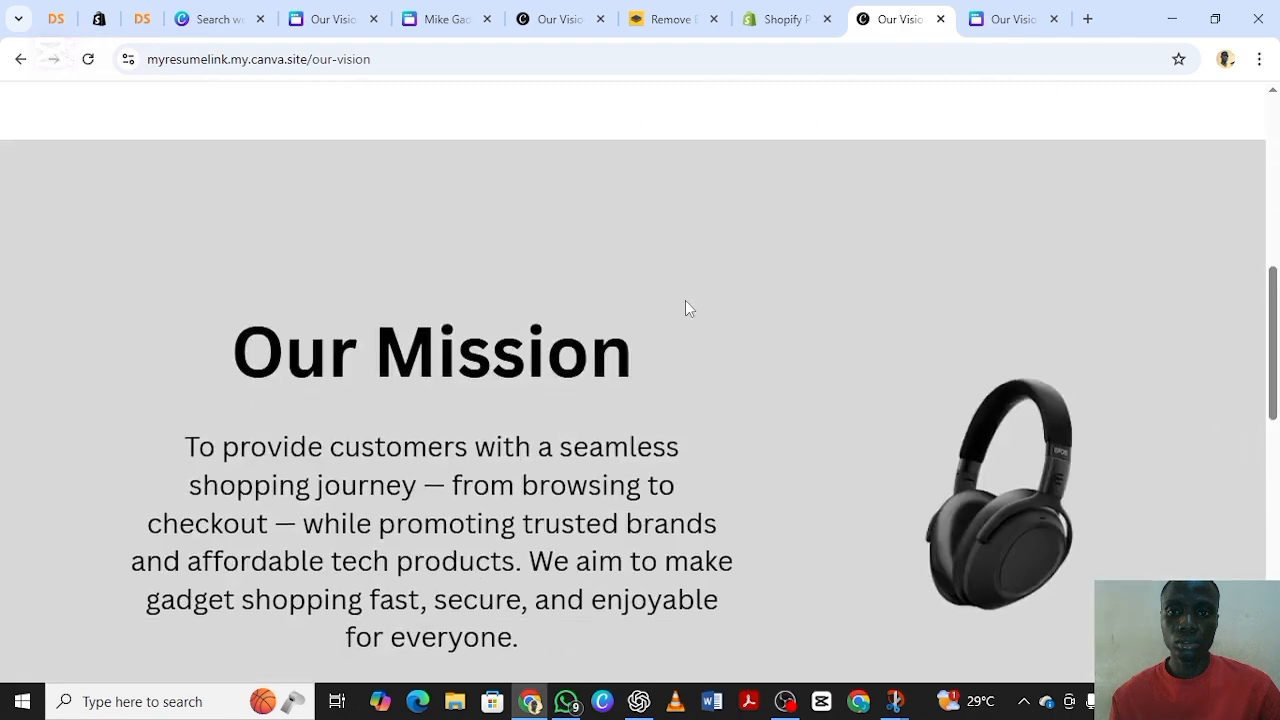
Step: Review the Our Vision, Our Mission and Our Statement sections of the published website page
scroll(683, 308, up, 15)
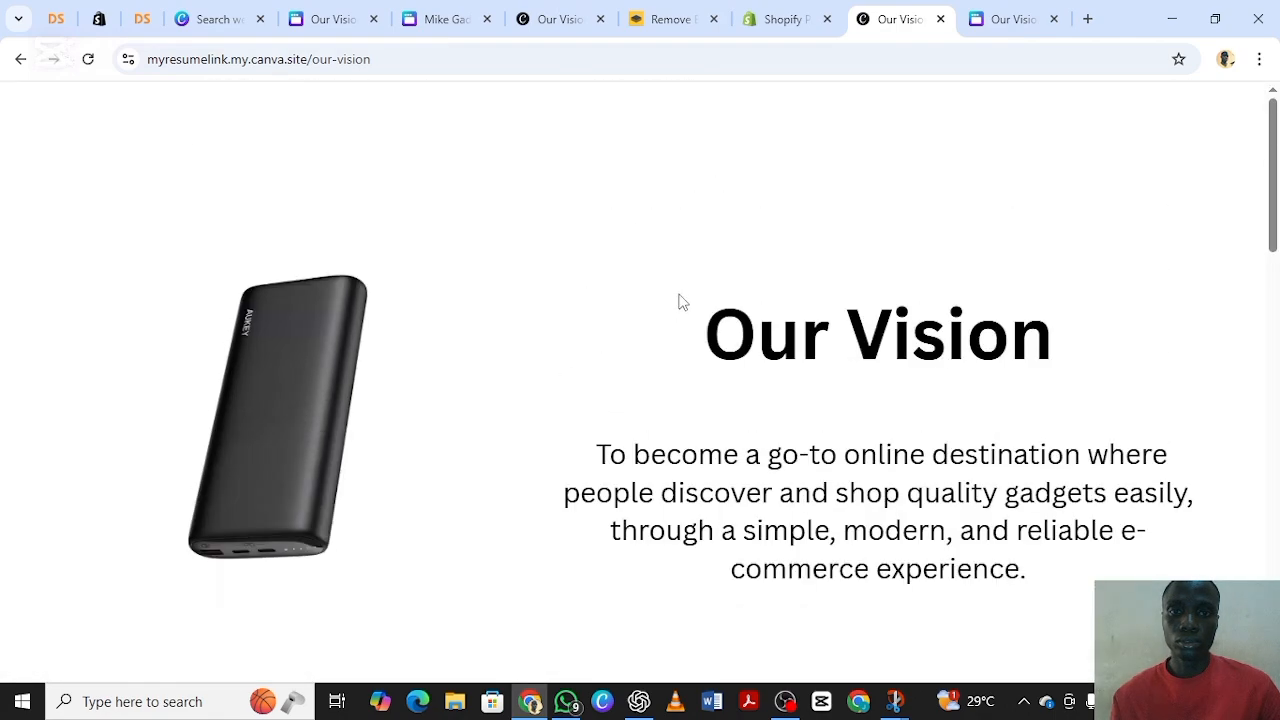
scroll(680, 308, down, 4)
scroll(680, 306, up, 3)
scroll(680, 308, down, 10)
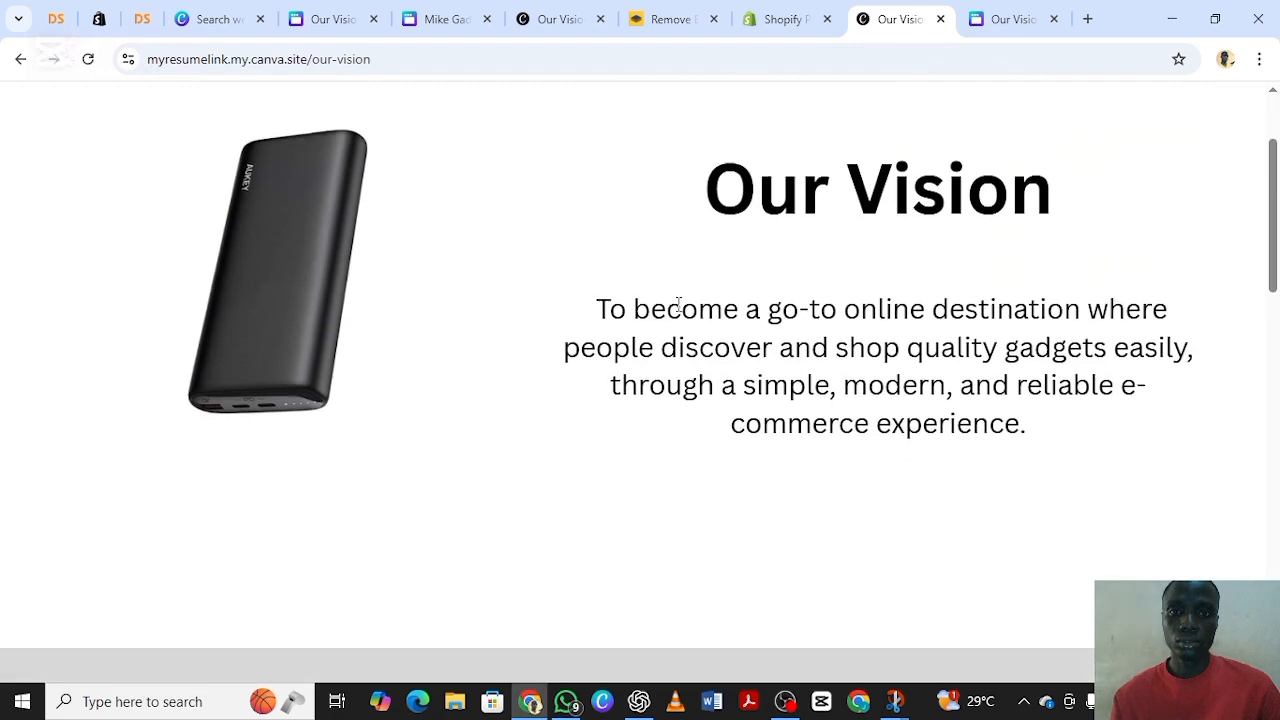
scroll(617, 346, down, 3)
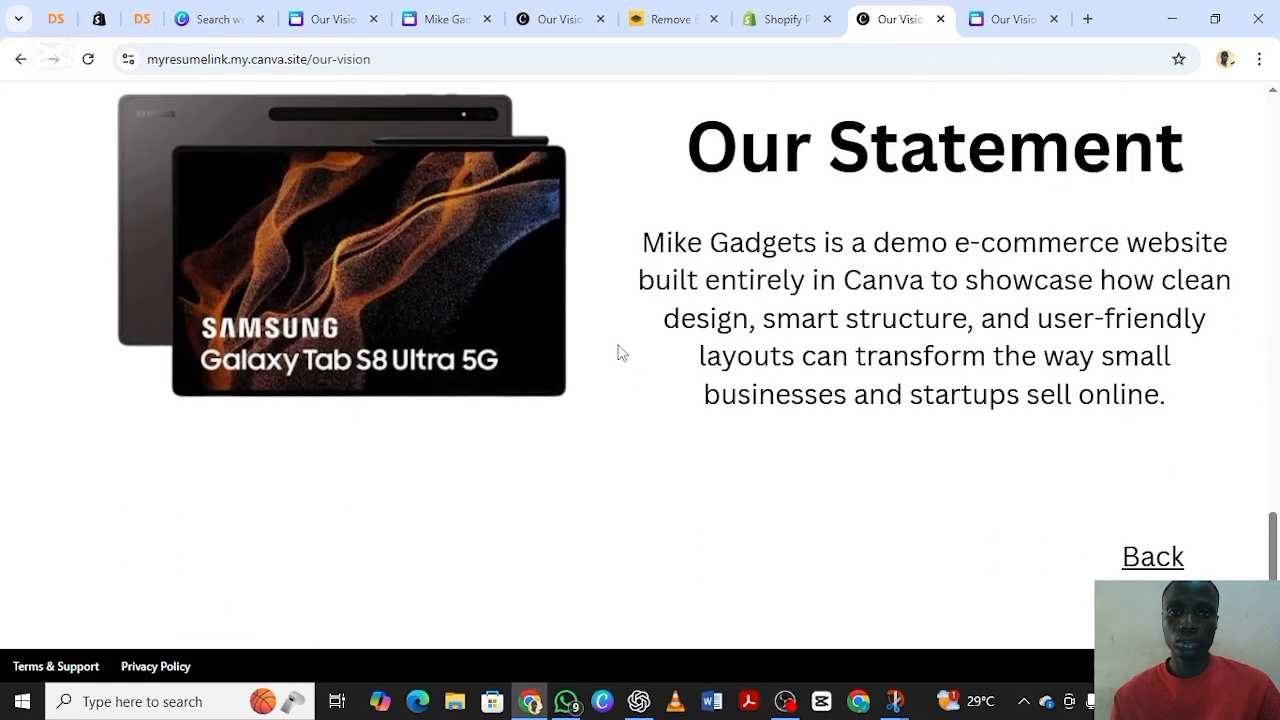
scroll(680, 335, up, 6)
scroll(704, 330, up, 5)
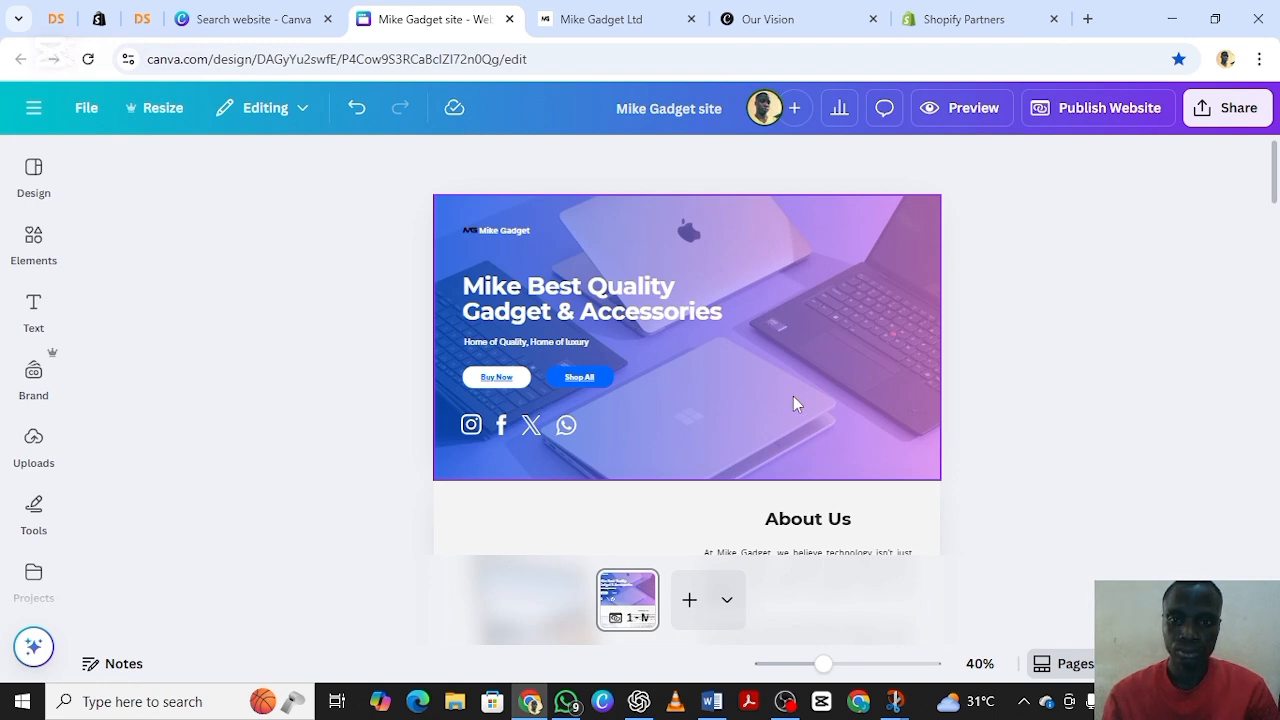
Step: Extend the About Us section downward to make more empty space below the laptop image and text
scroll(790, 390, down, 4)
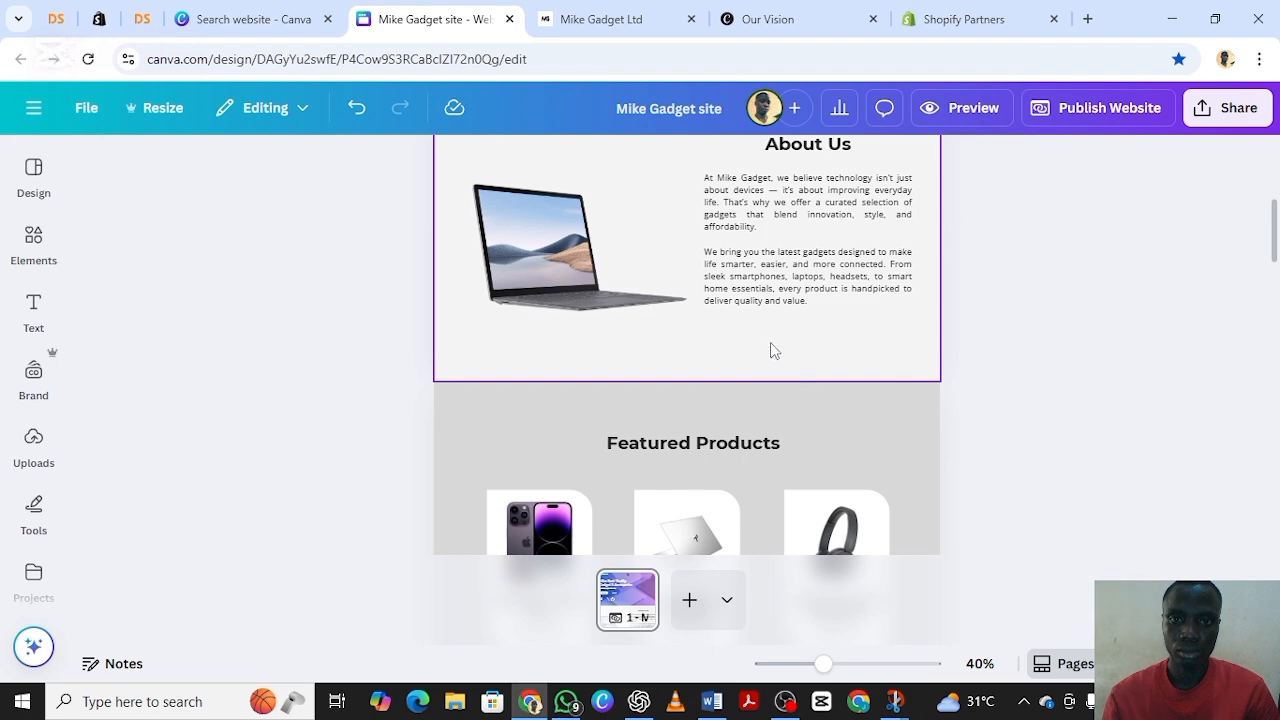
click(768, 349)
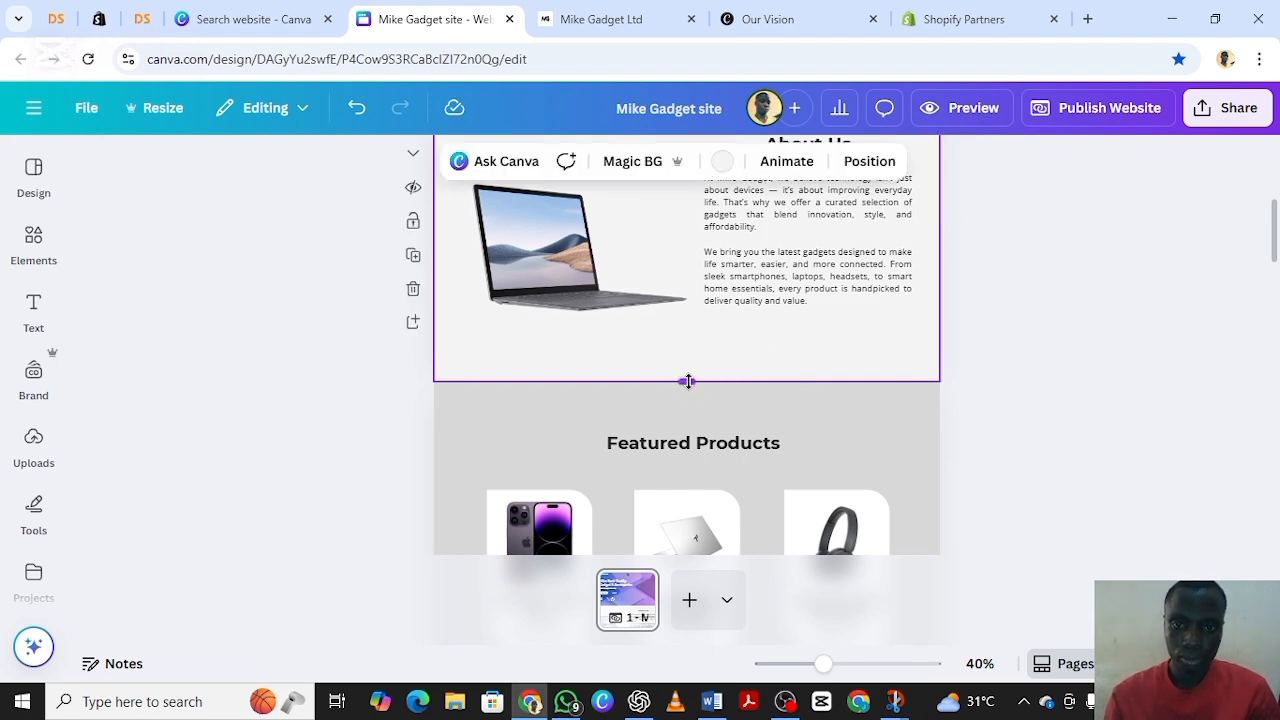
drag(688, 390, 688, 453)
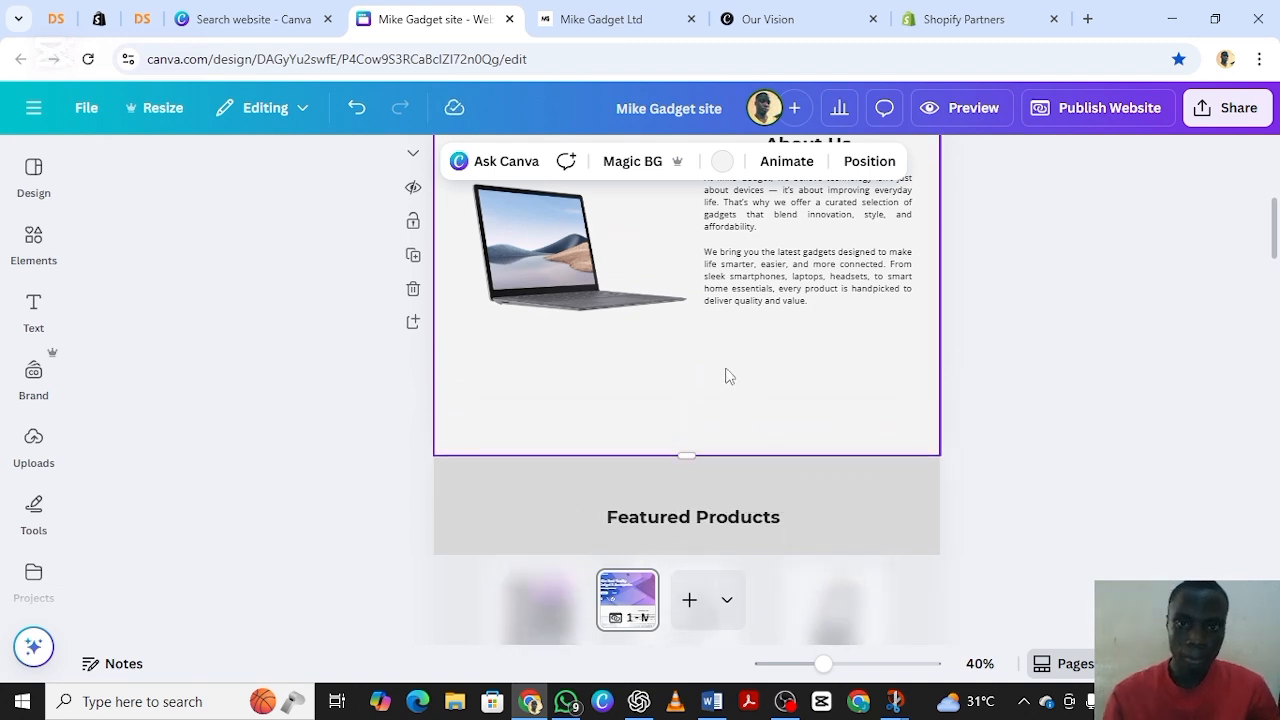
Step: Add a pill-shaped button to the About Us section, label it "Learn More" and set its text size to 20
click(34, 248)
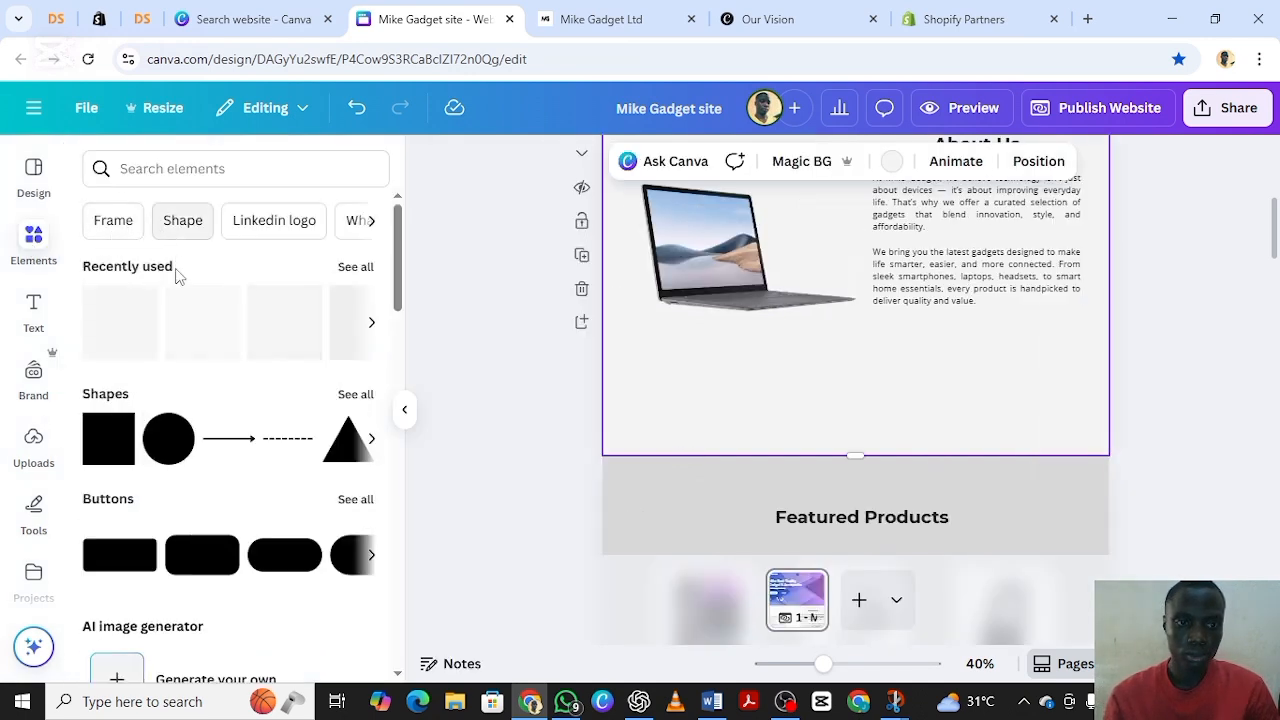
click(272, 572)
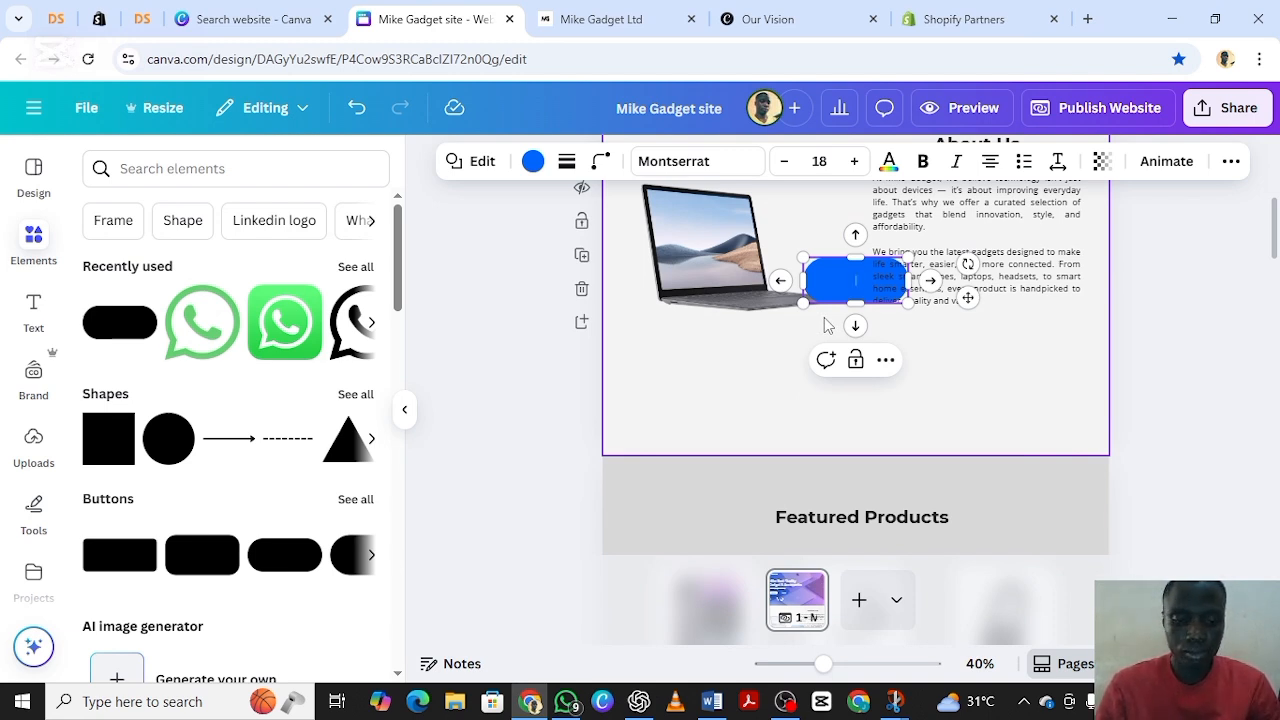
text(L)
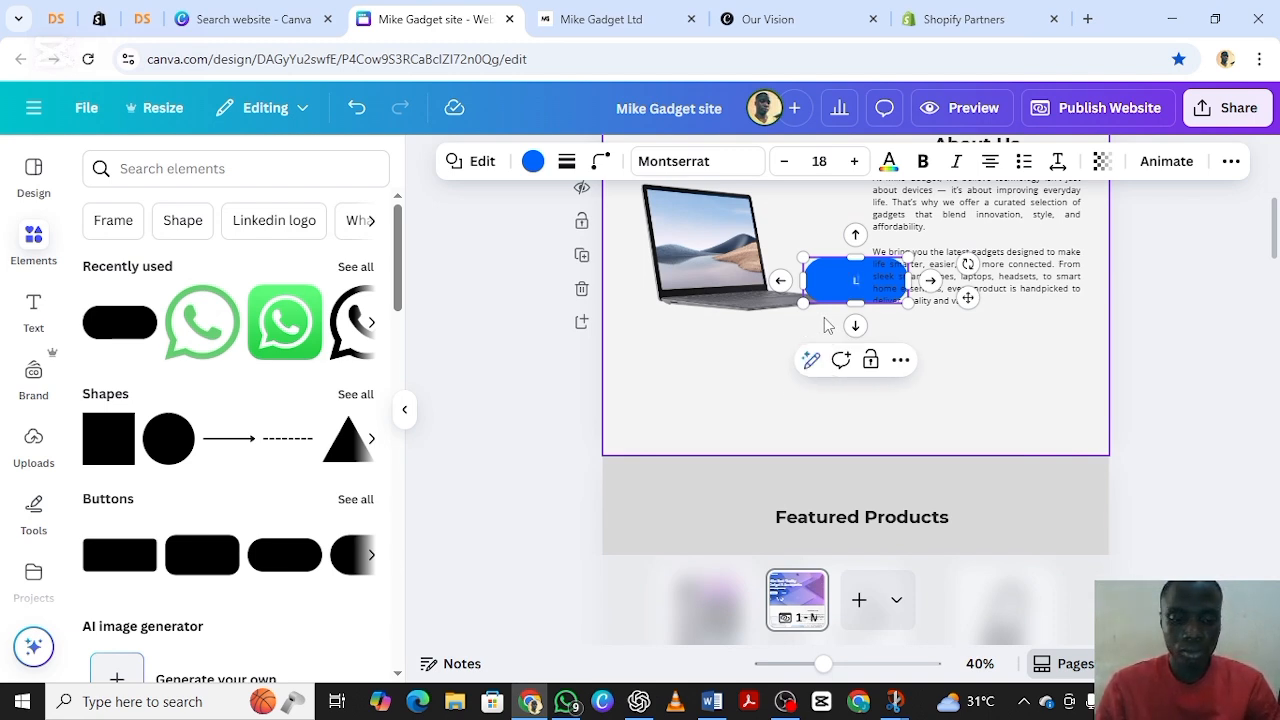
text(earn)
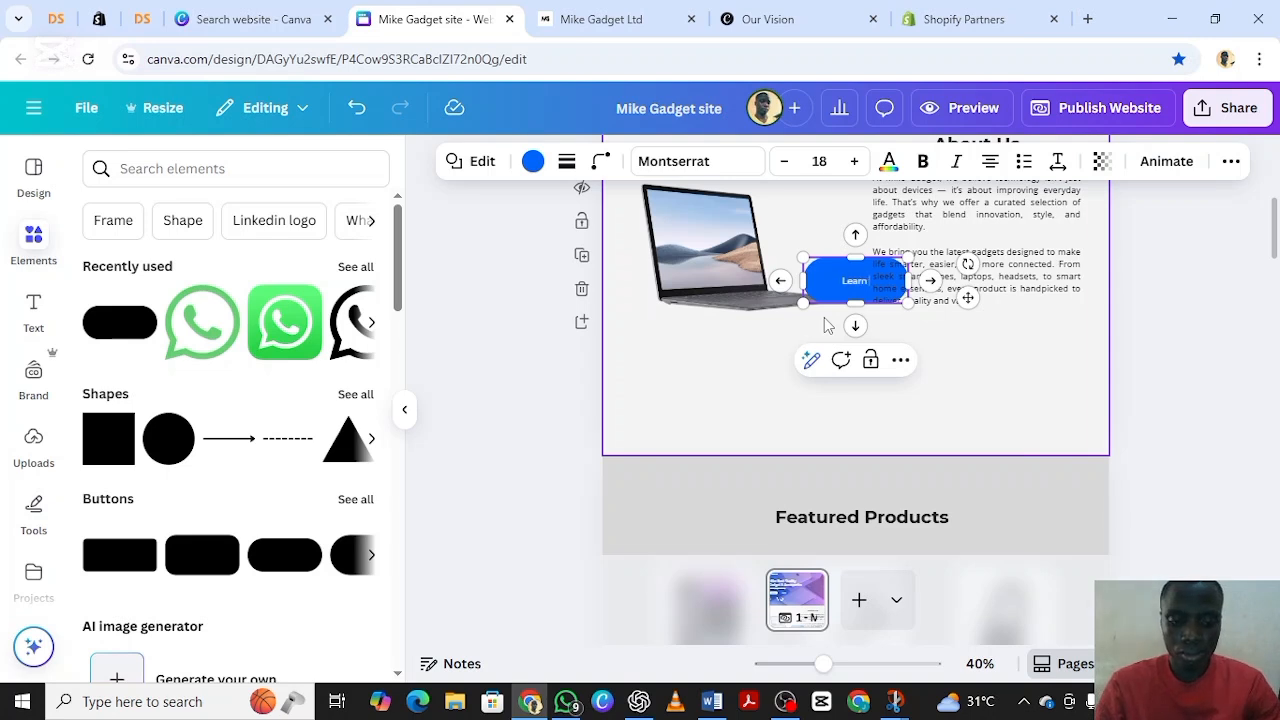
text( More)
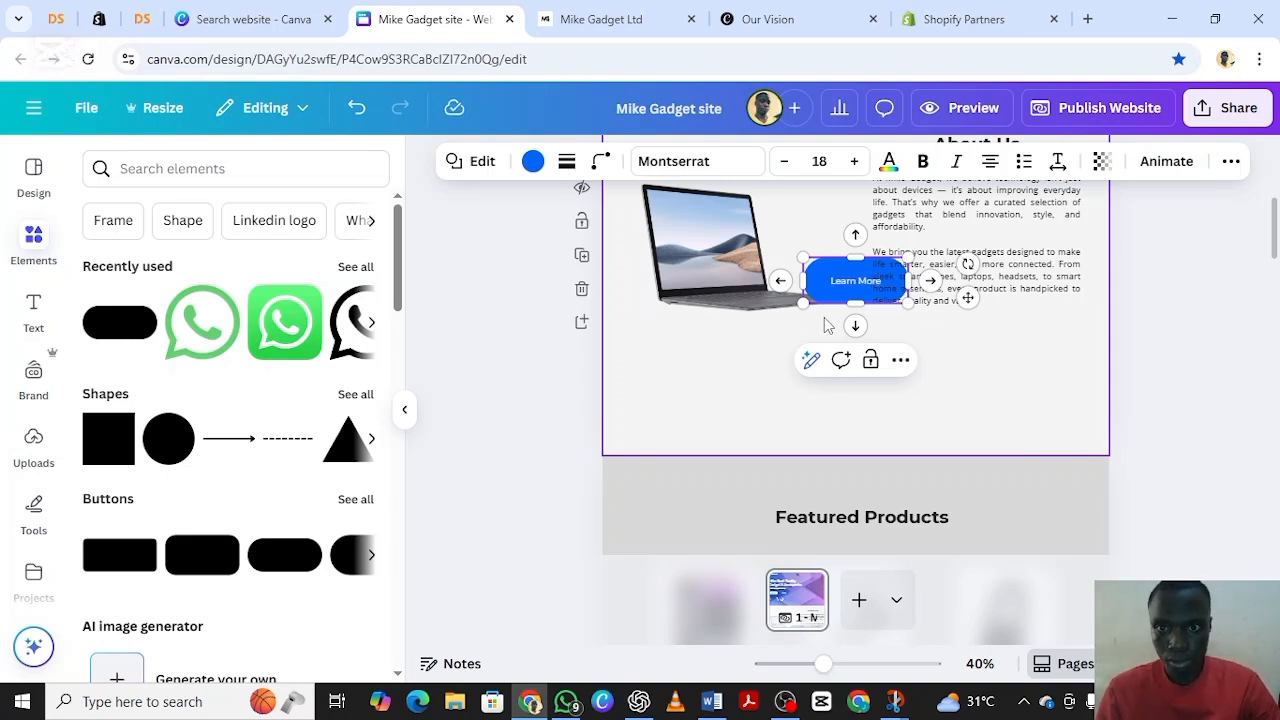
key(ctrl+a)
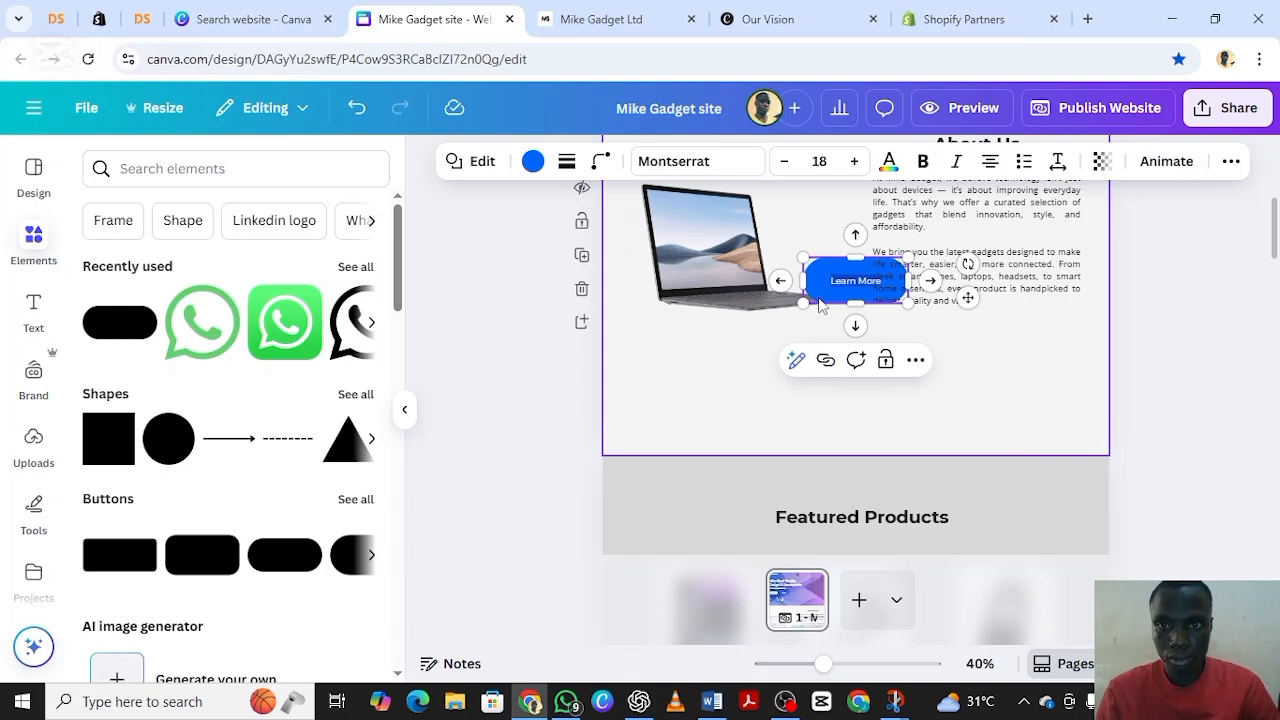
double_click(856, 161)
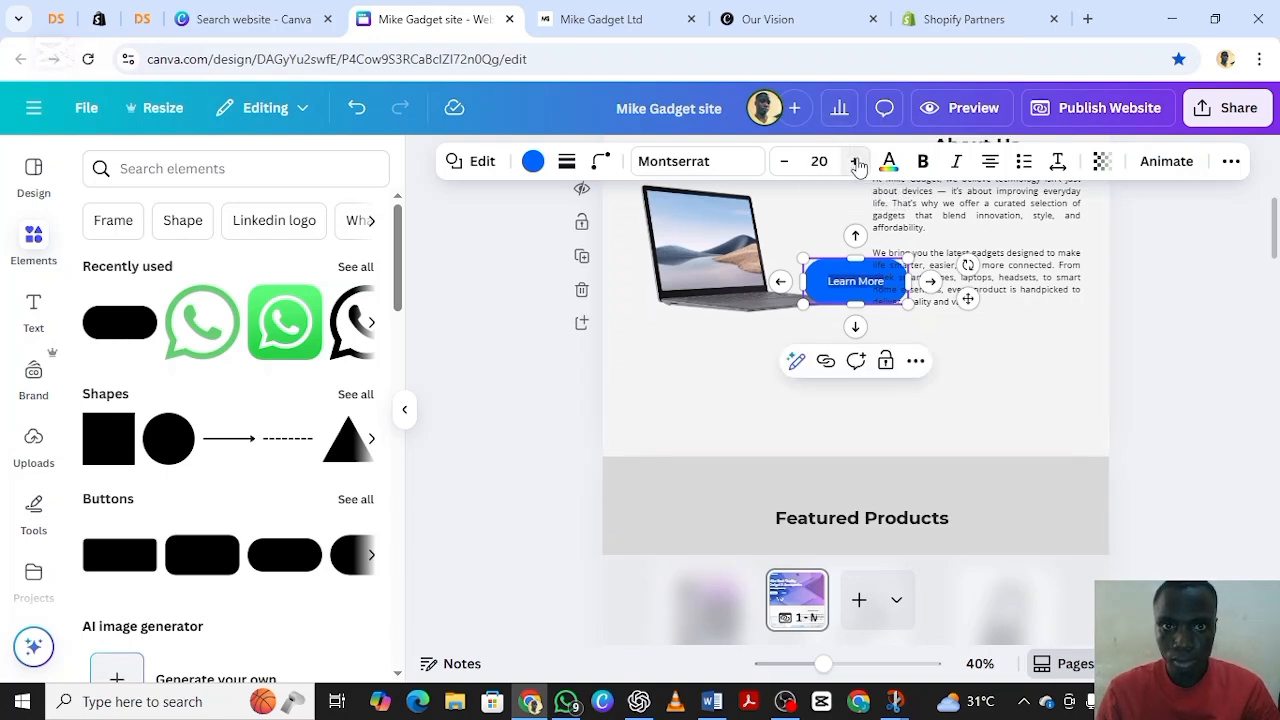
click(986, 360)
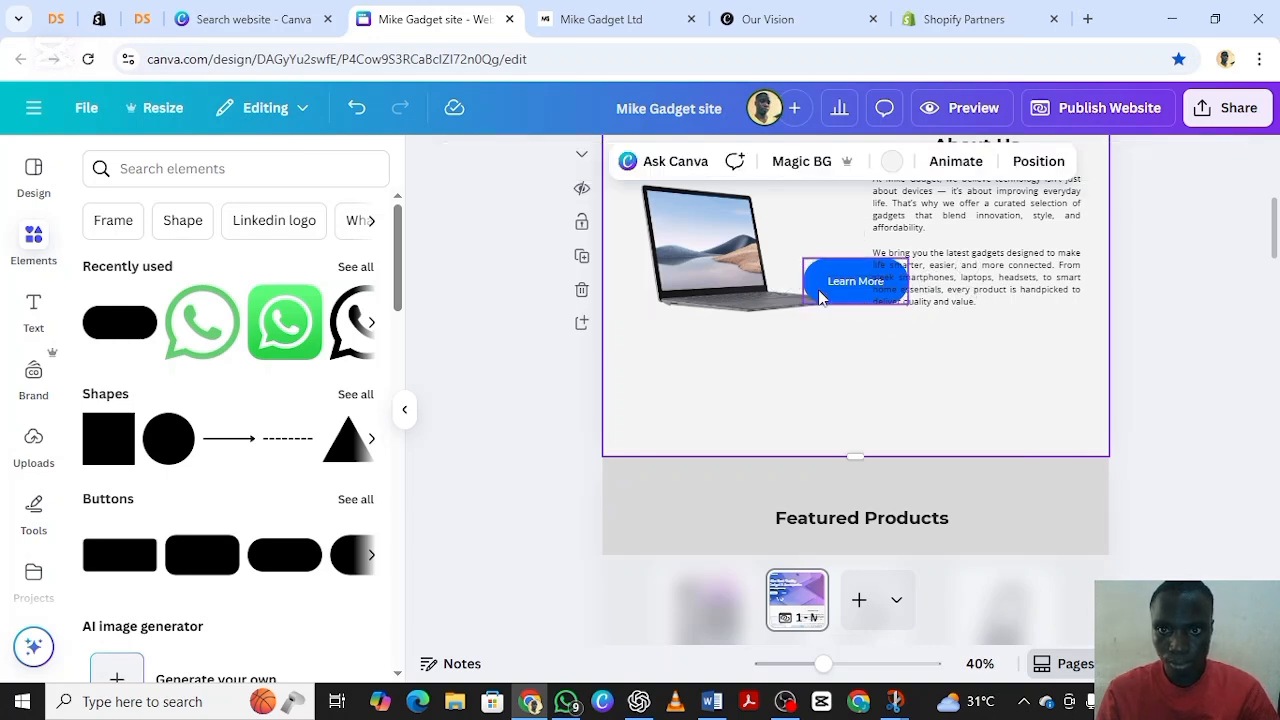
Step: Place the Learn More button centred below the laptop image and About Us text, and reduce its height
drag(820, 297, 852, 387)
scroll(908, 350, up, 1)
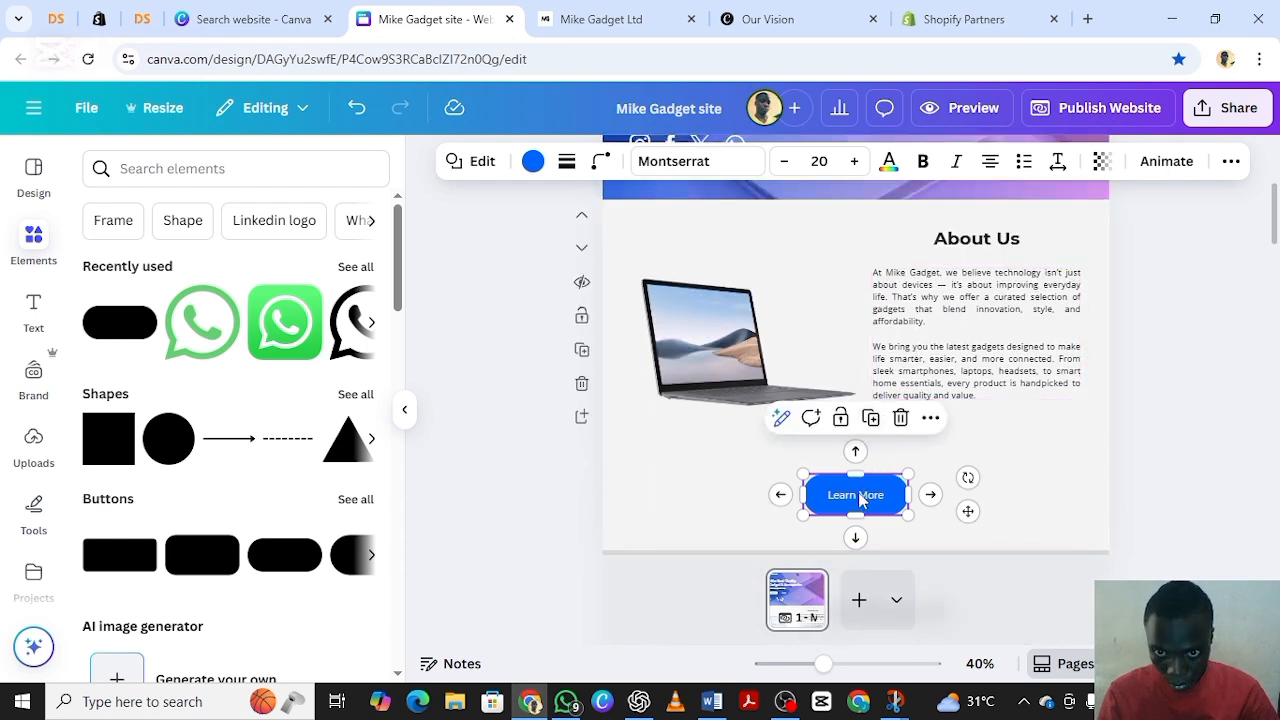
drag(859, 495, 856, 472)
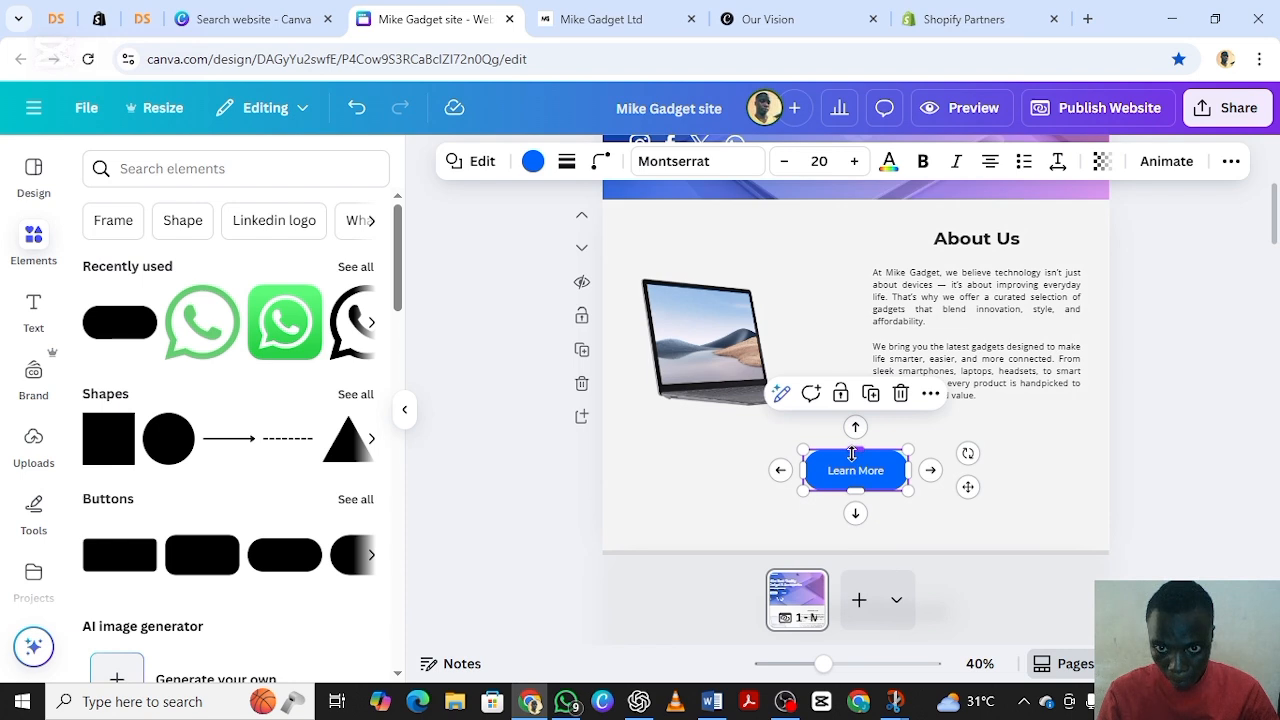
drag(852, 454, 848, 465)
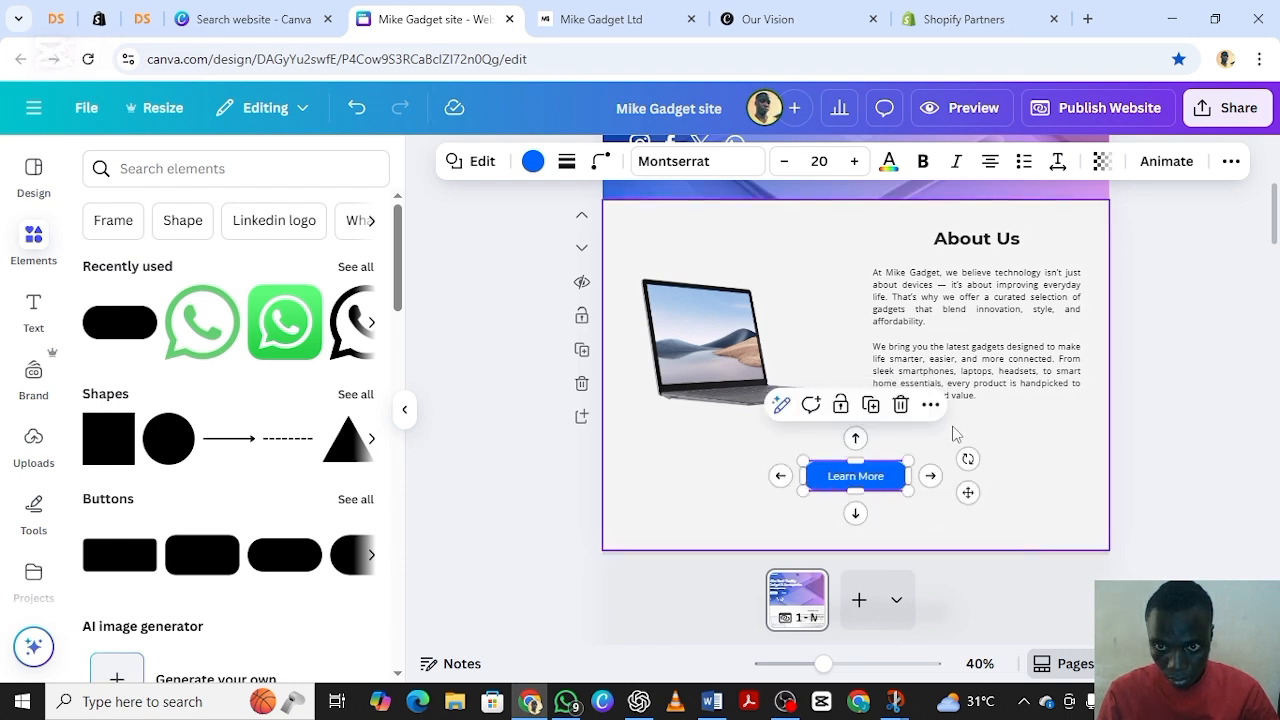
click(953, 432)
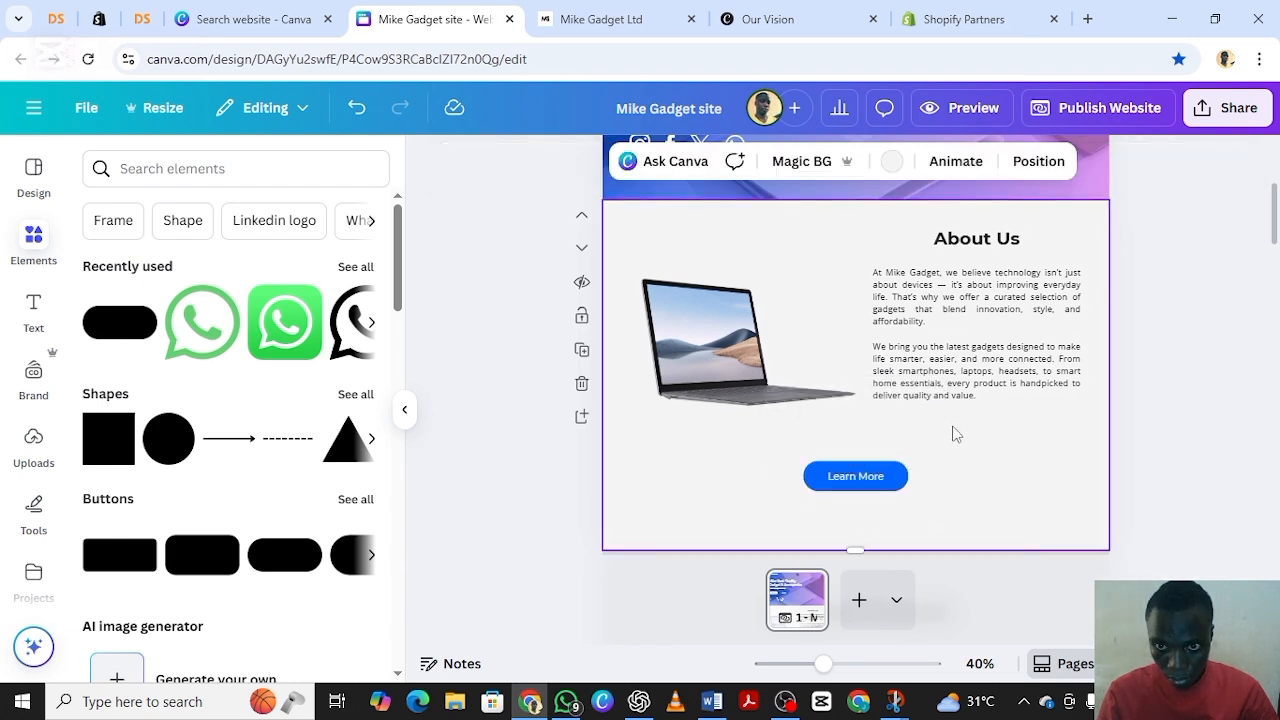
click(872, 457)
drag(872, 474, 877, 463)
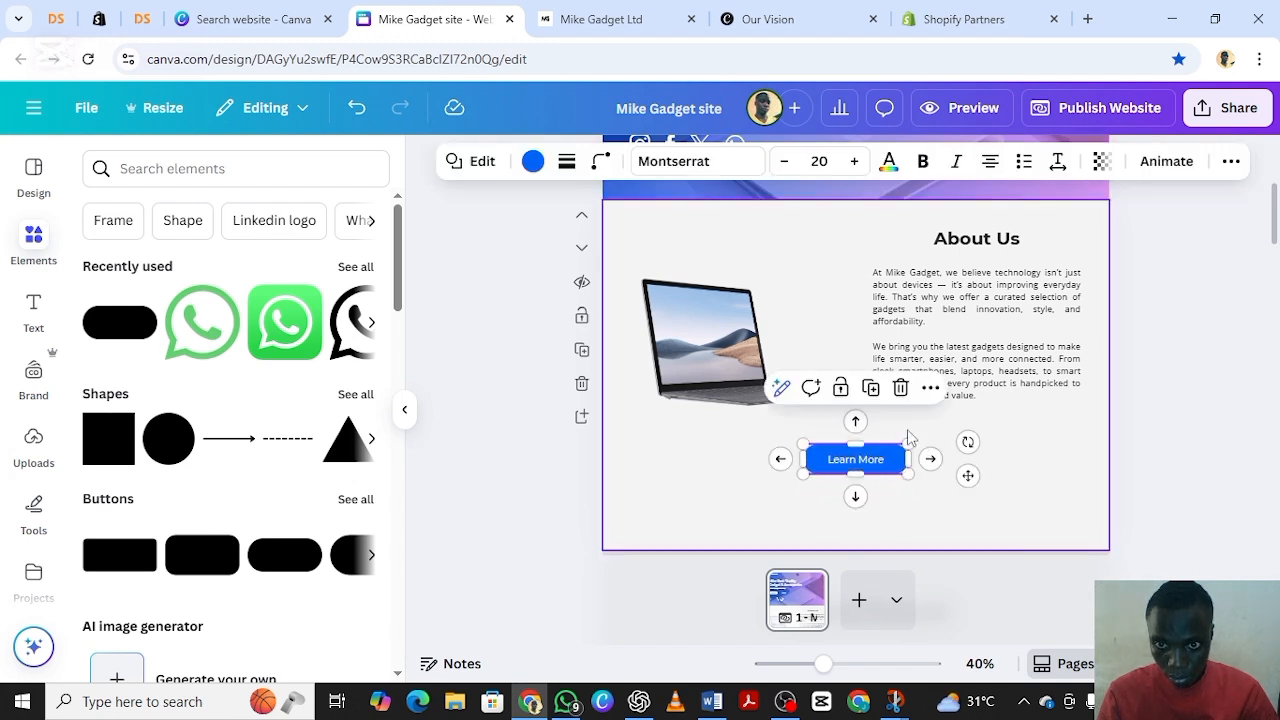
click(1057, 449)
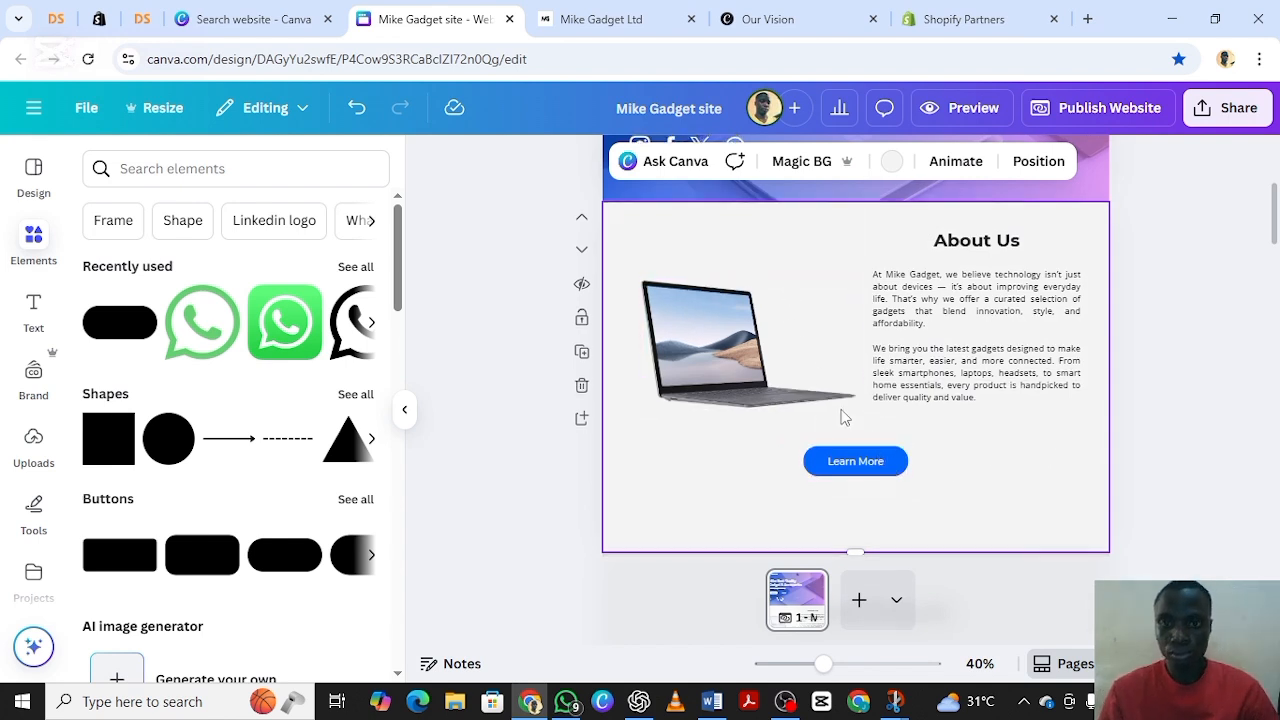
scroll(845, 417, up, 1)
scroll(840, 412, up, 1)
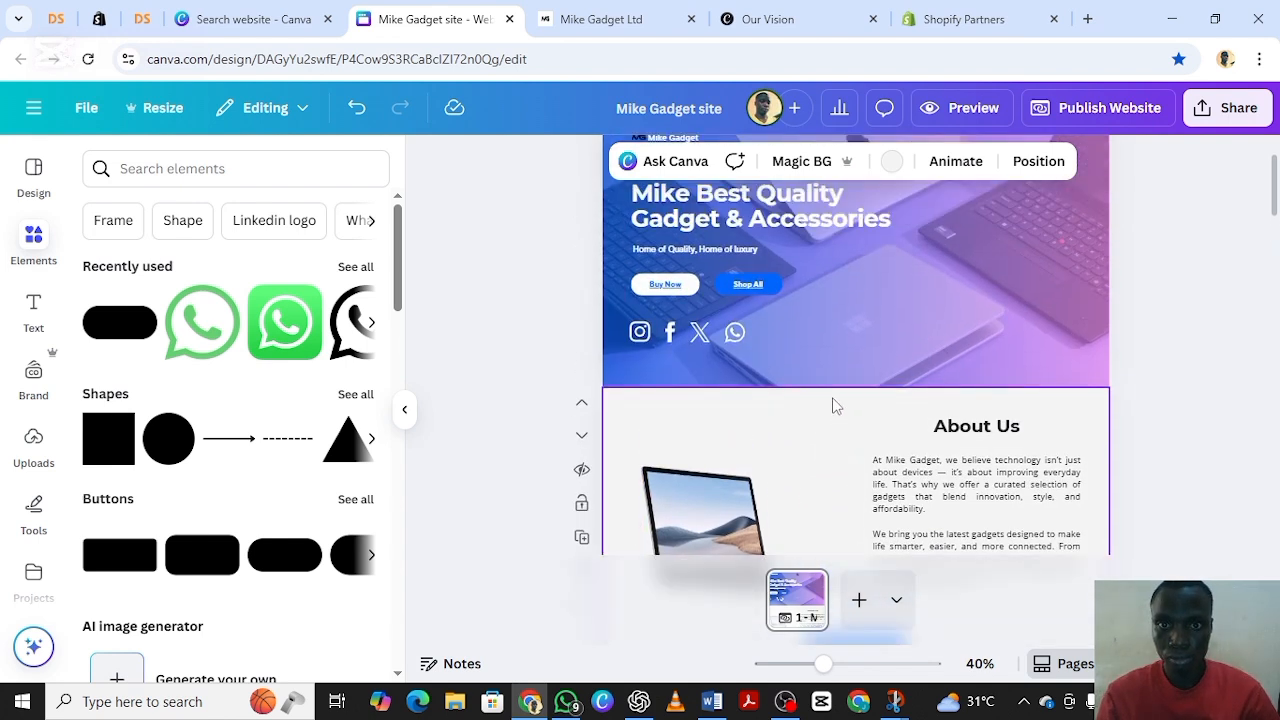
scroll(829, 395, up, 1)
scroll(827, 387, down, 2)
scroll(827, 390, up, 2)
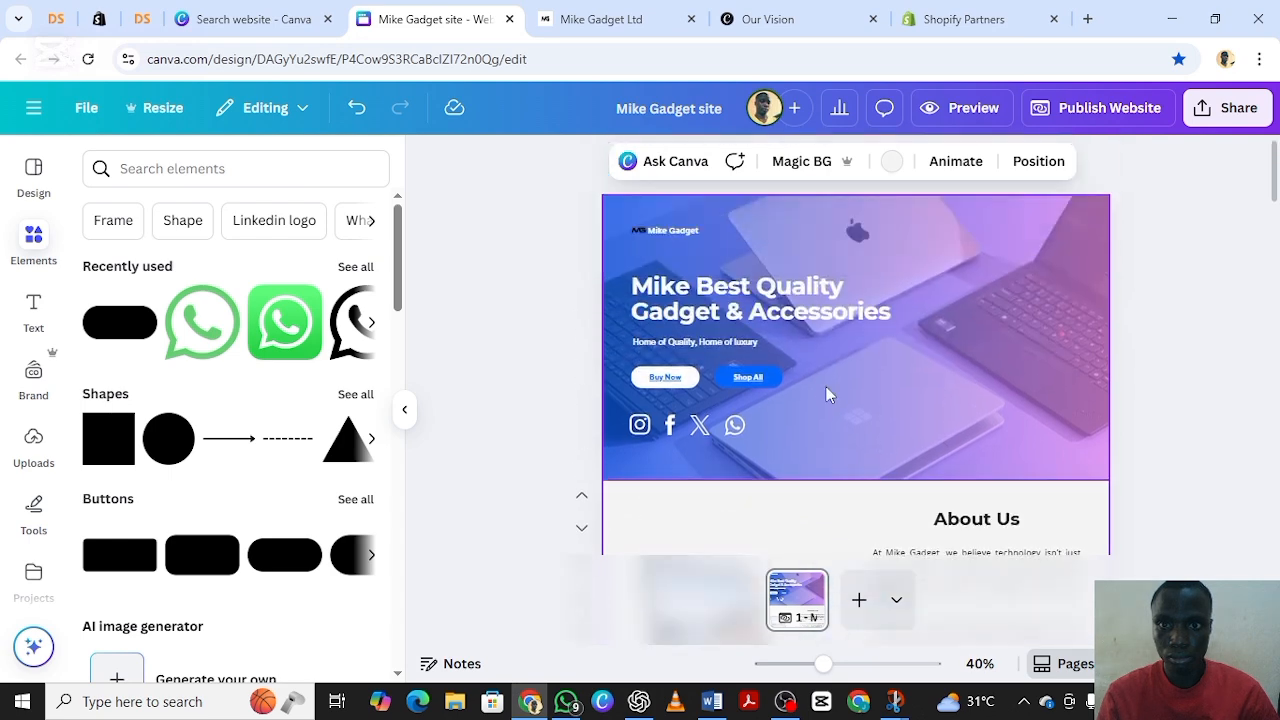
scroll(826, 393, down, 1)
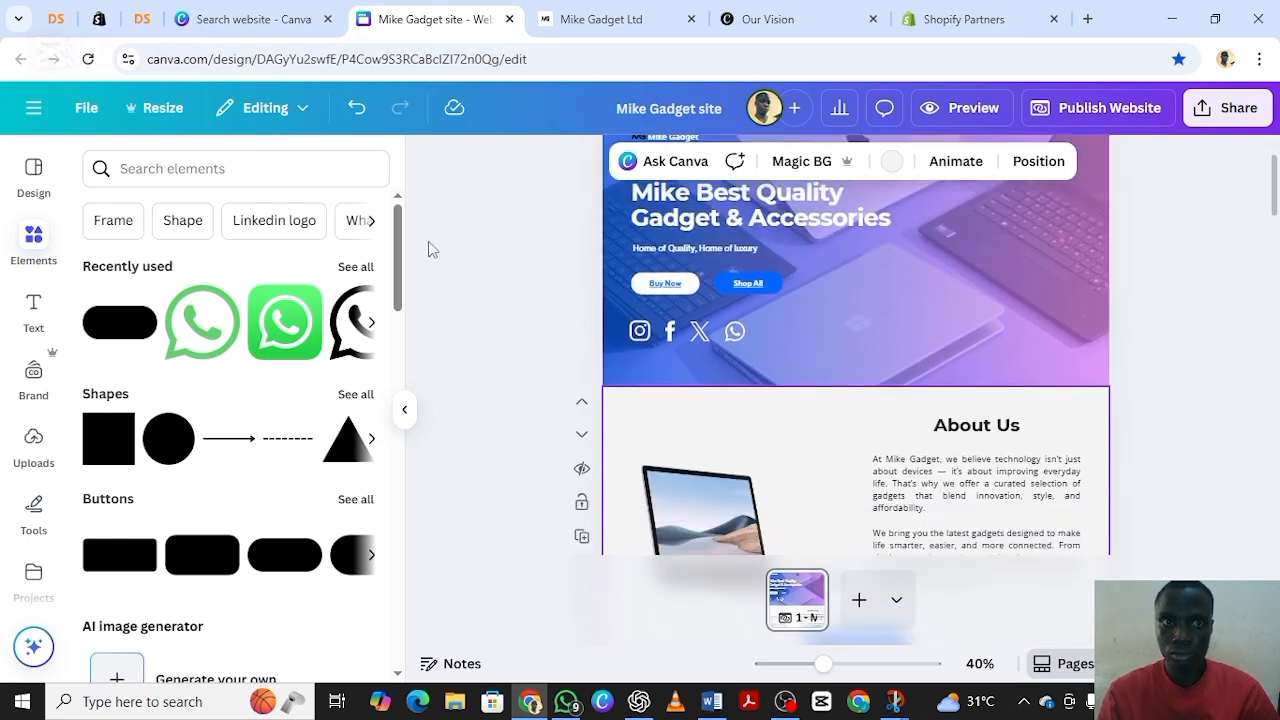
scroll(663, 245, up, 1)
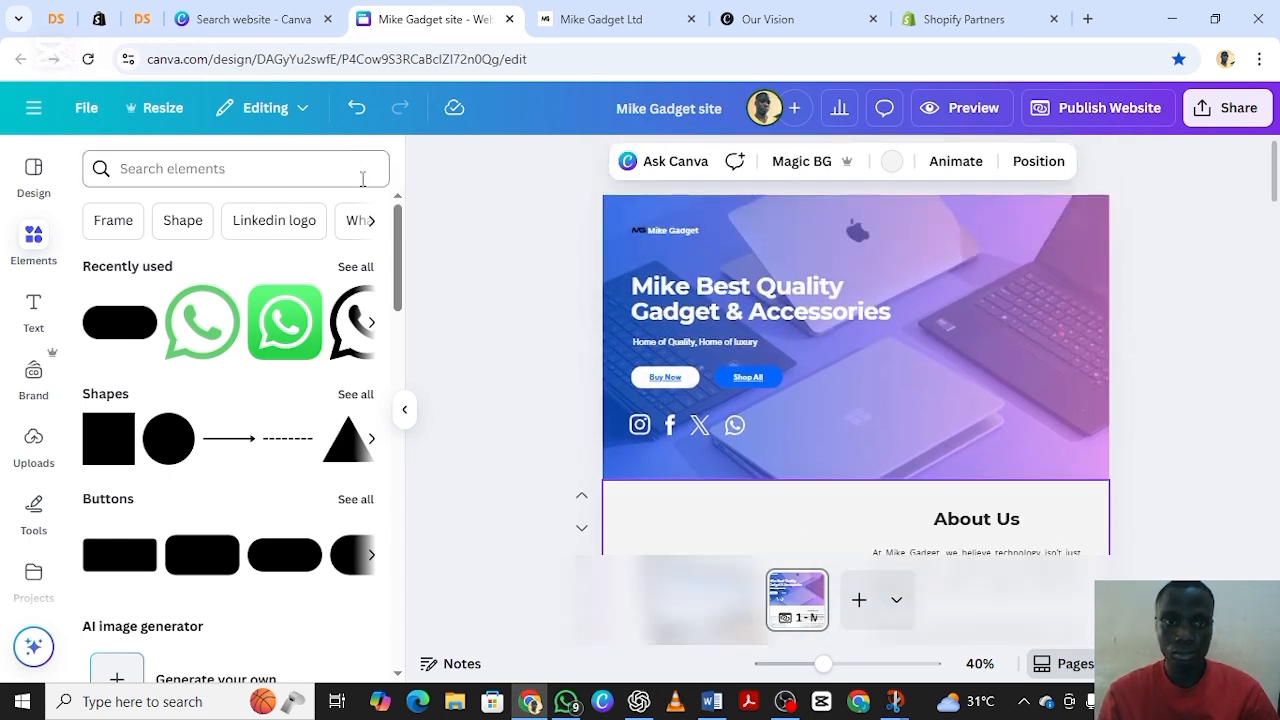
Step: Return to the Canva template search page and search the templates for "Website"
click(237, 20)
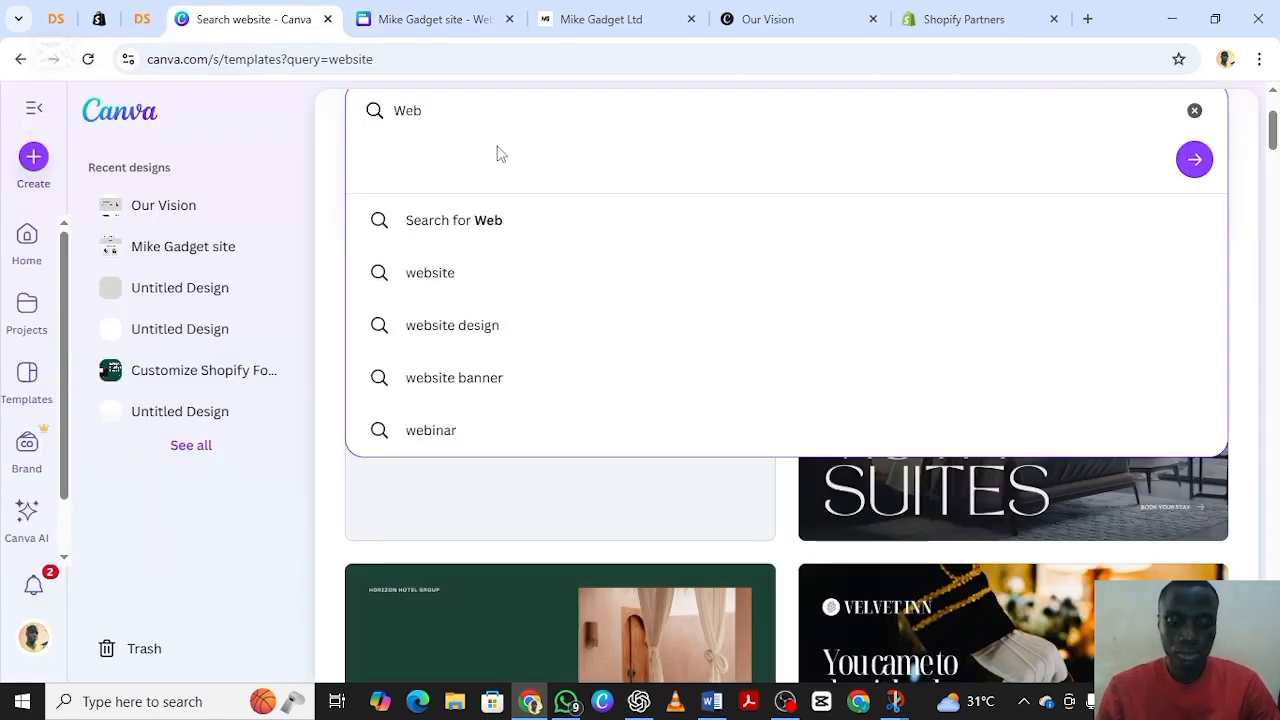
text(site)
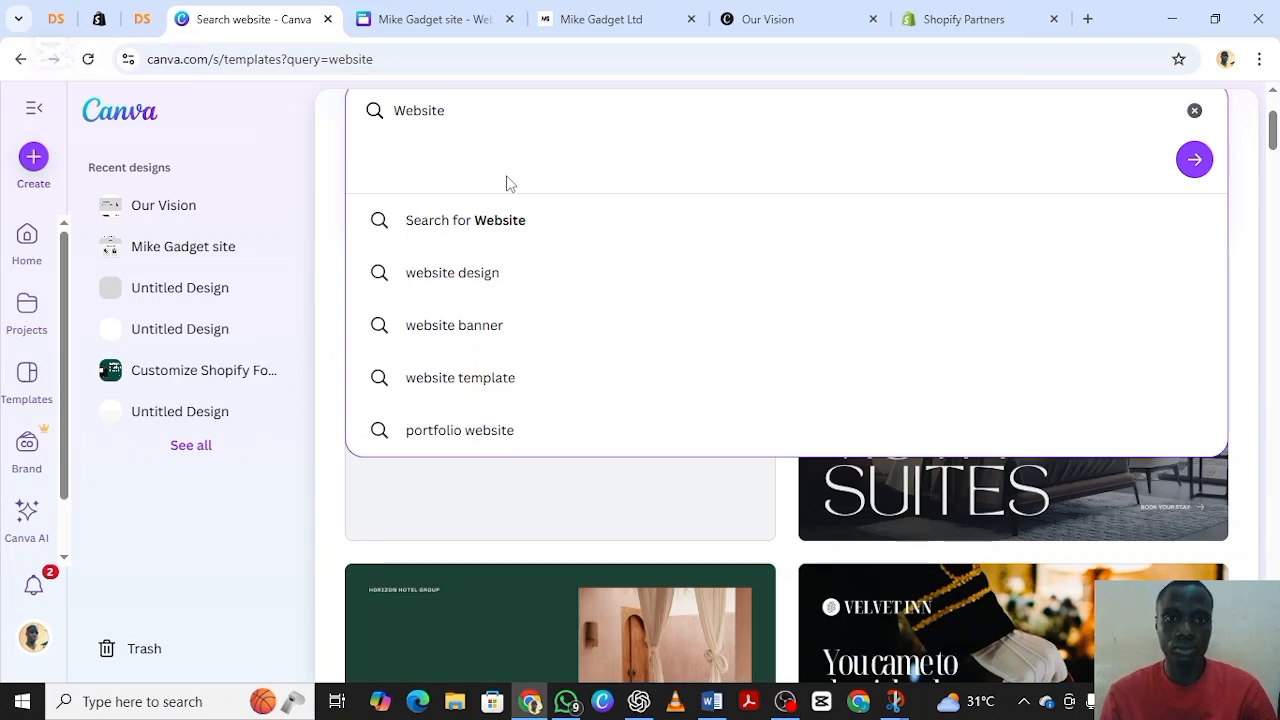
scroll(529, 430, down, 1)
scroll(525, 500, up, 3)
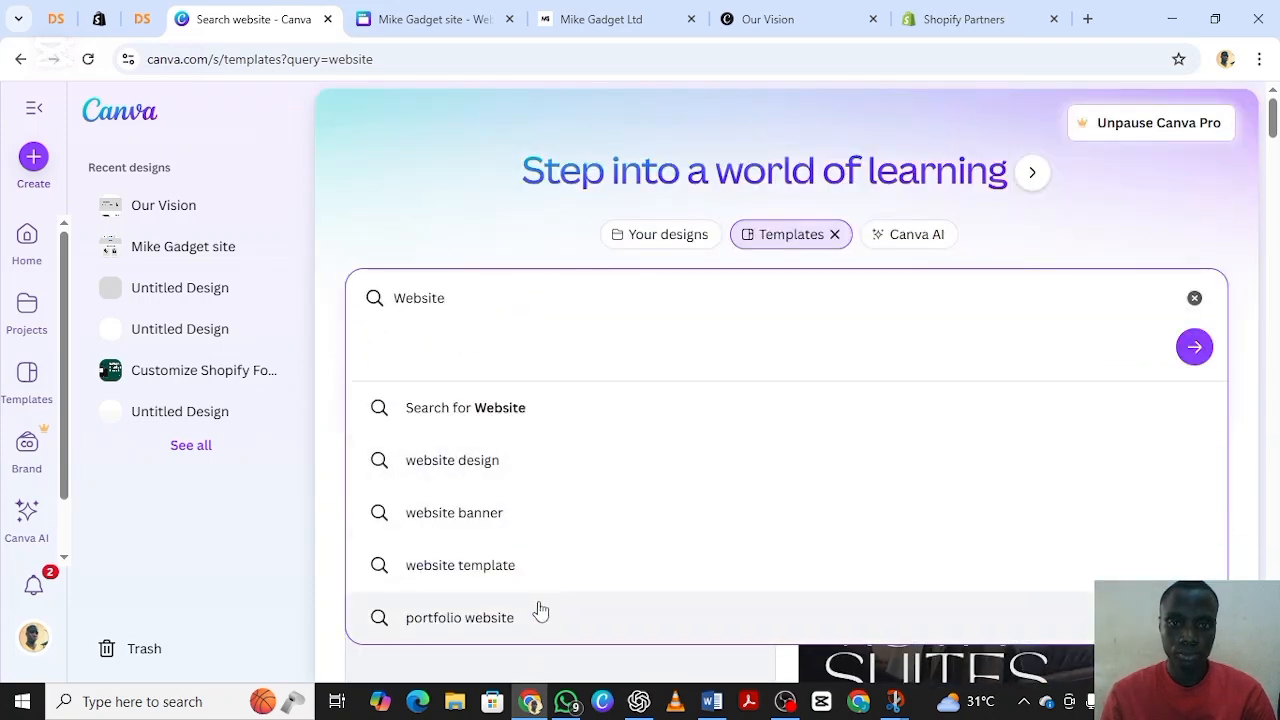
scroll(540, 580, down, 2)
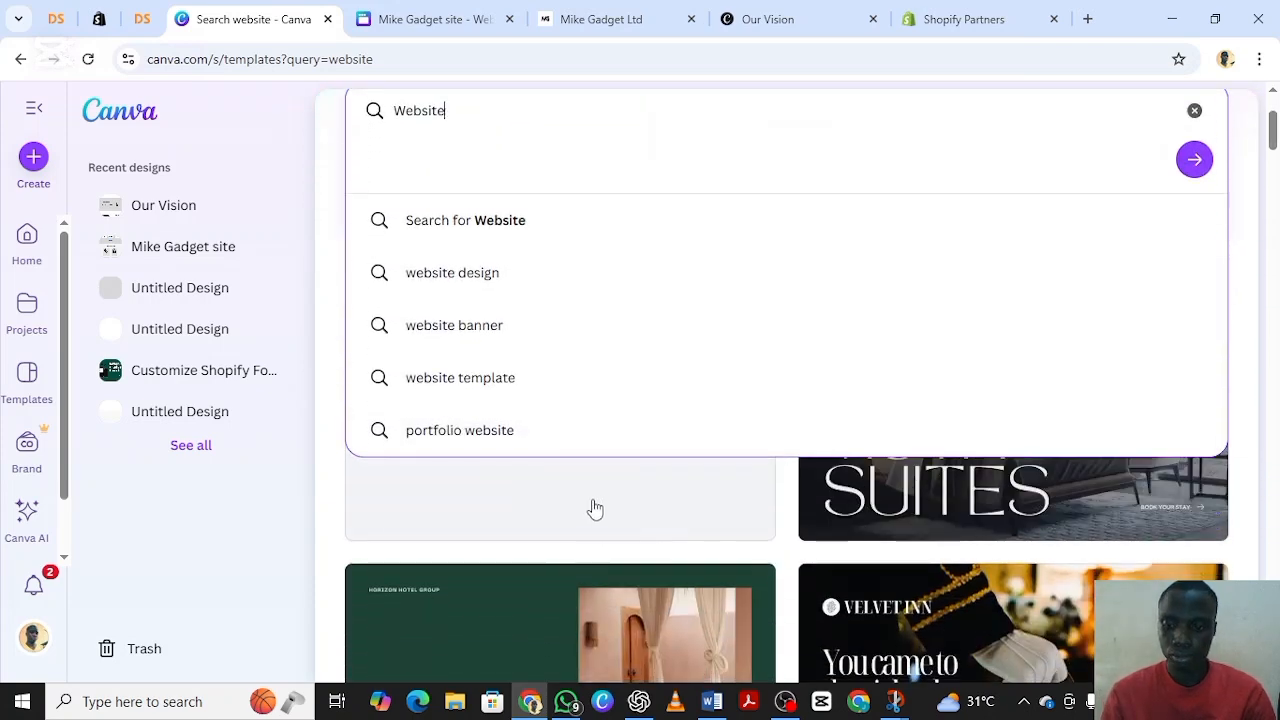
key(Return)
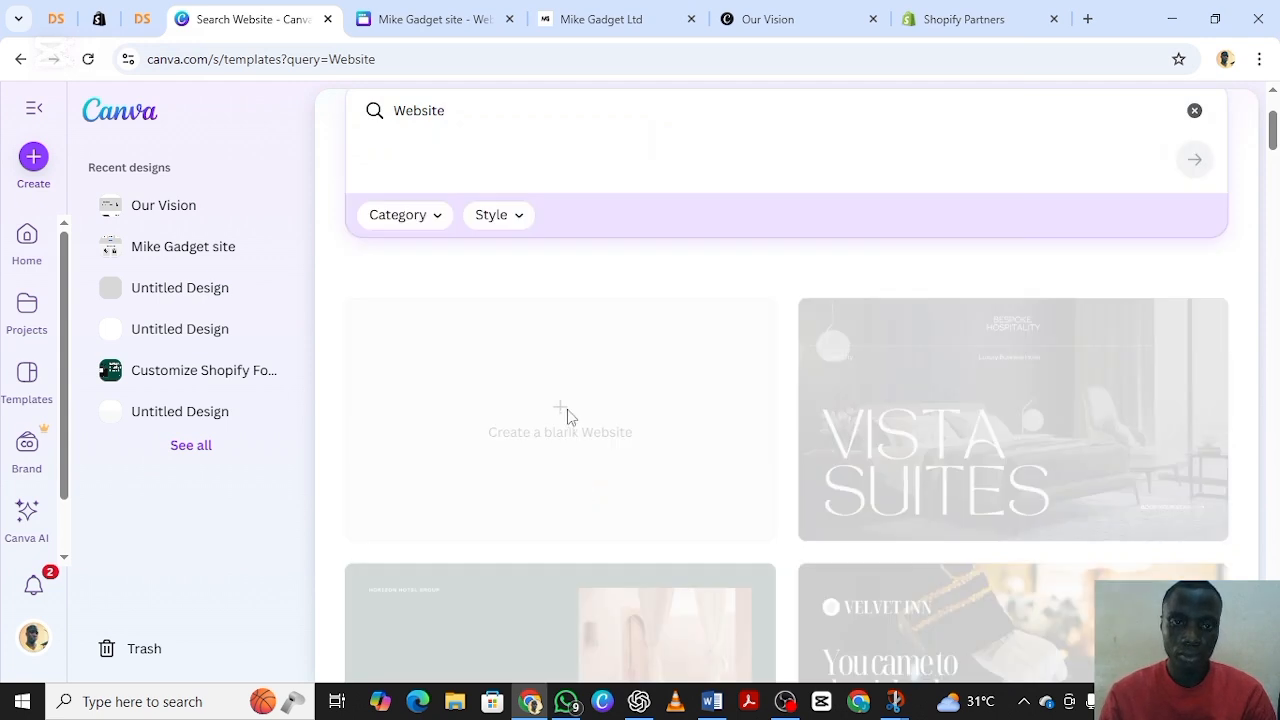
Step: Create a new blank website design from the template search results
scroll(523, 460, up, 2)
scroll(551, 495, down, 1)
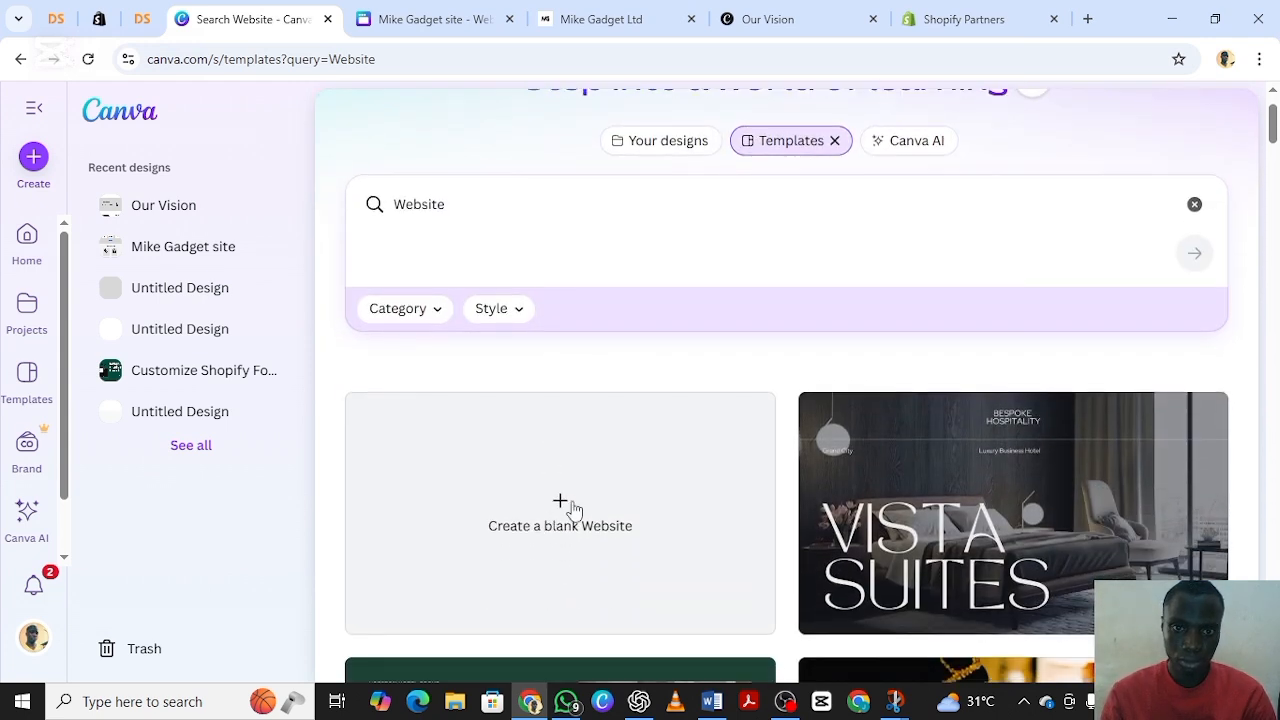
click(573, 508)
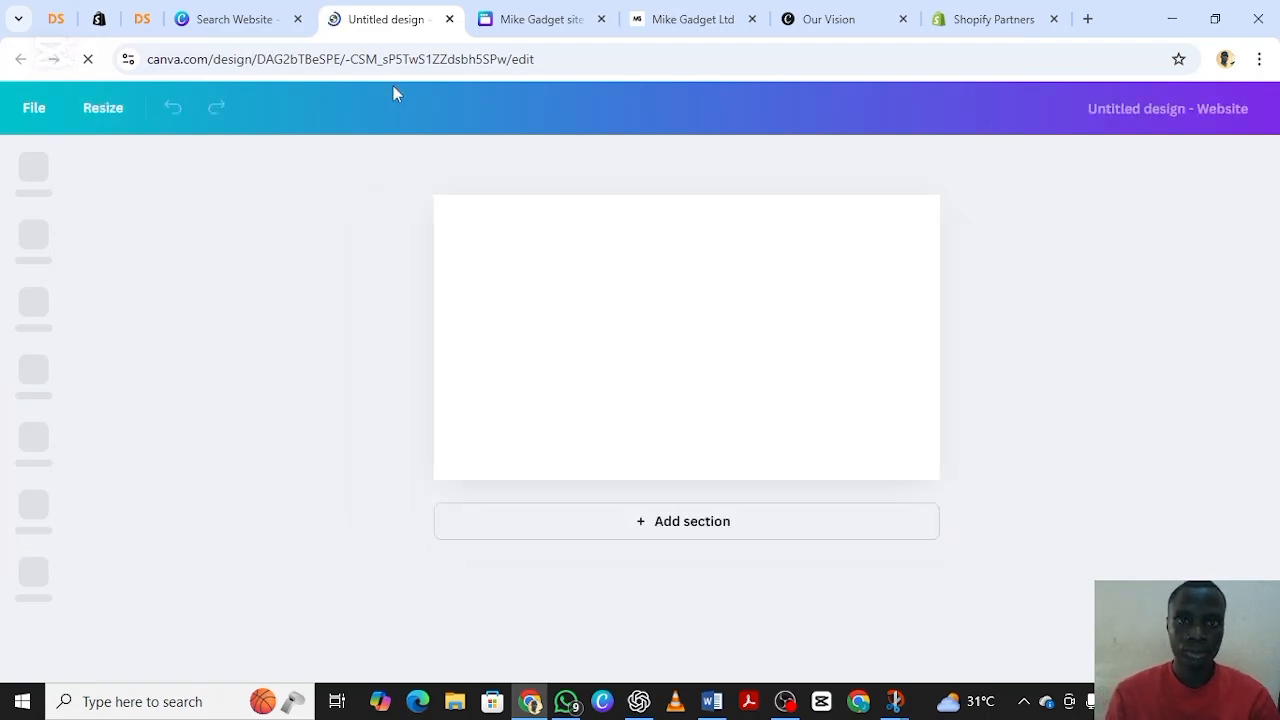
Step: Add two more blank sections below the first section of the new website design
click(676, 530)
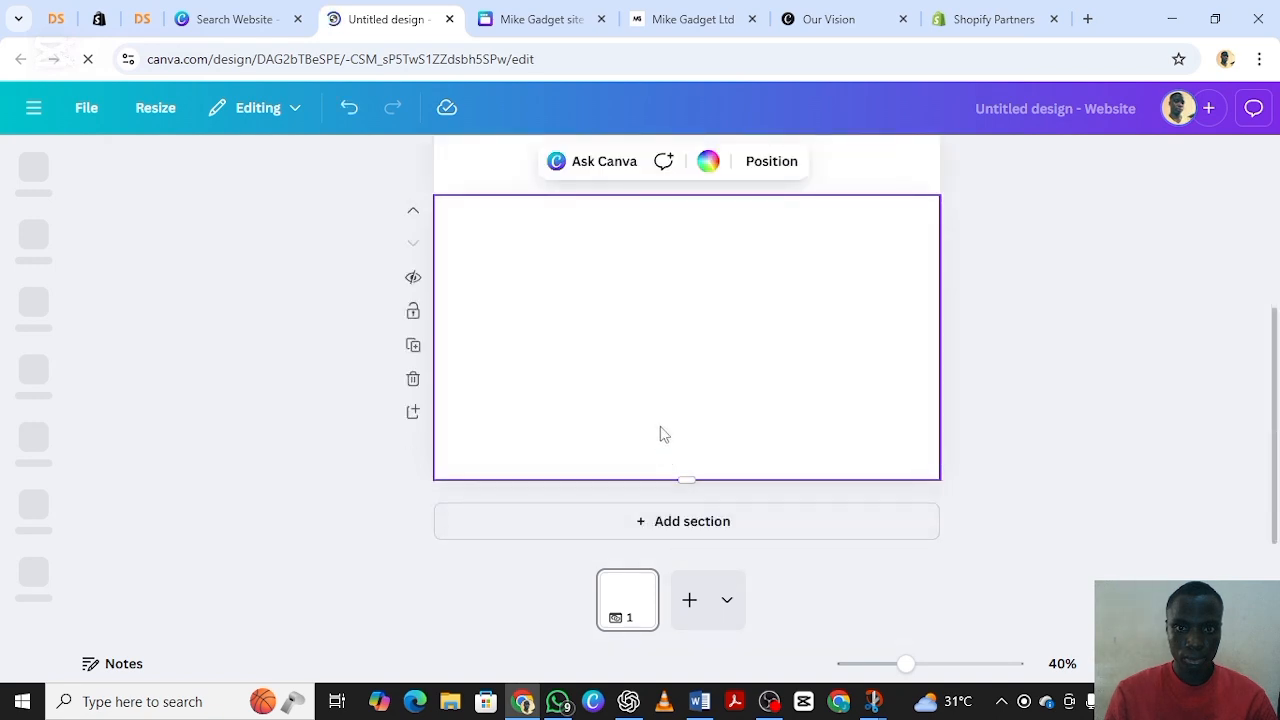
click(675, 520)
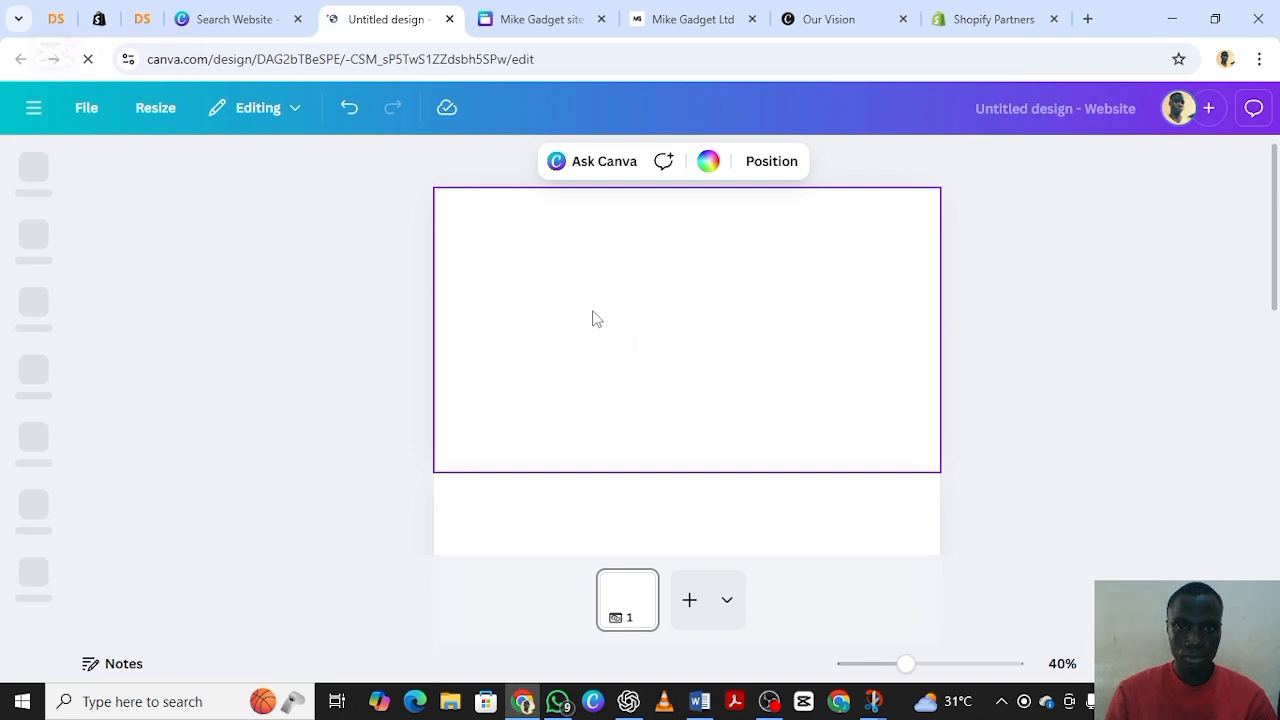
scroll(614, 320, down, 1)
scroll(614, 320, down, 2)
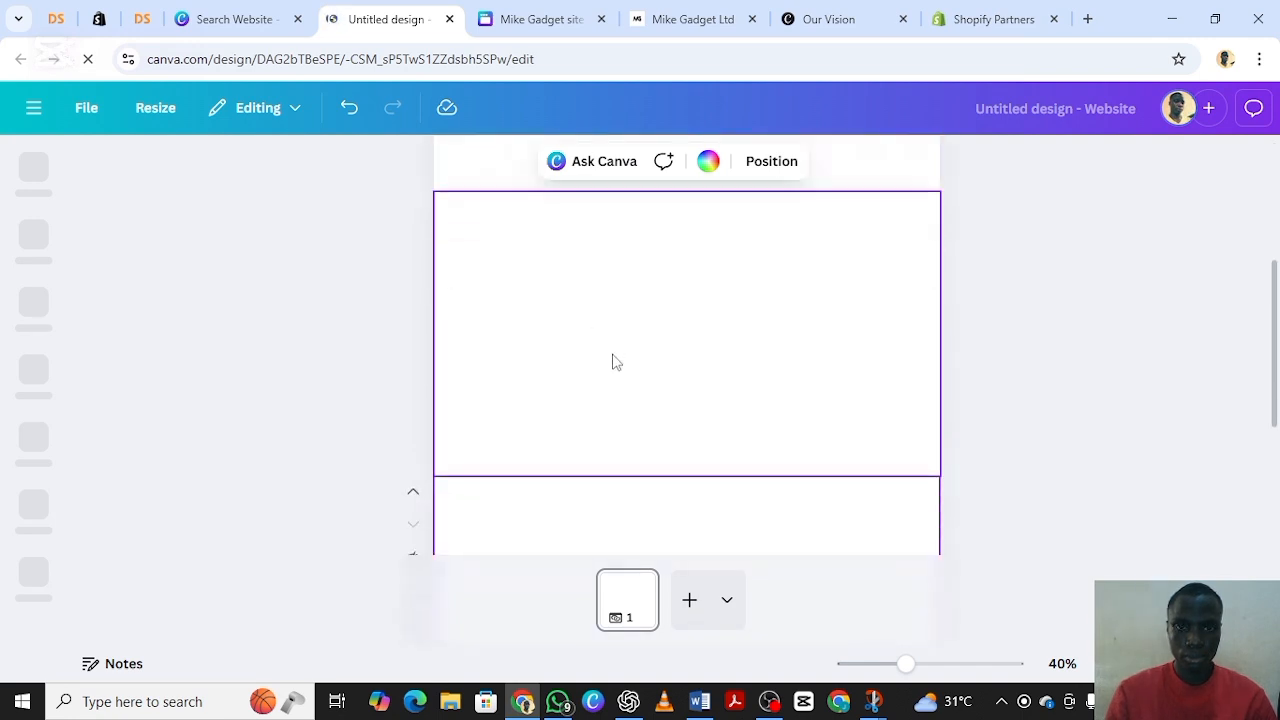
Step: Look up the hex code of the Featured Products section's background colour in the Mike Gadget site design
scroll(612, 360, up, 3)
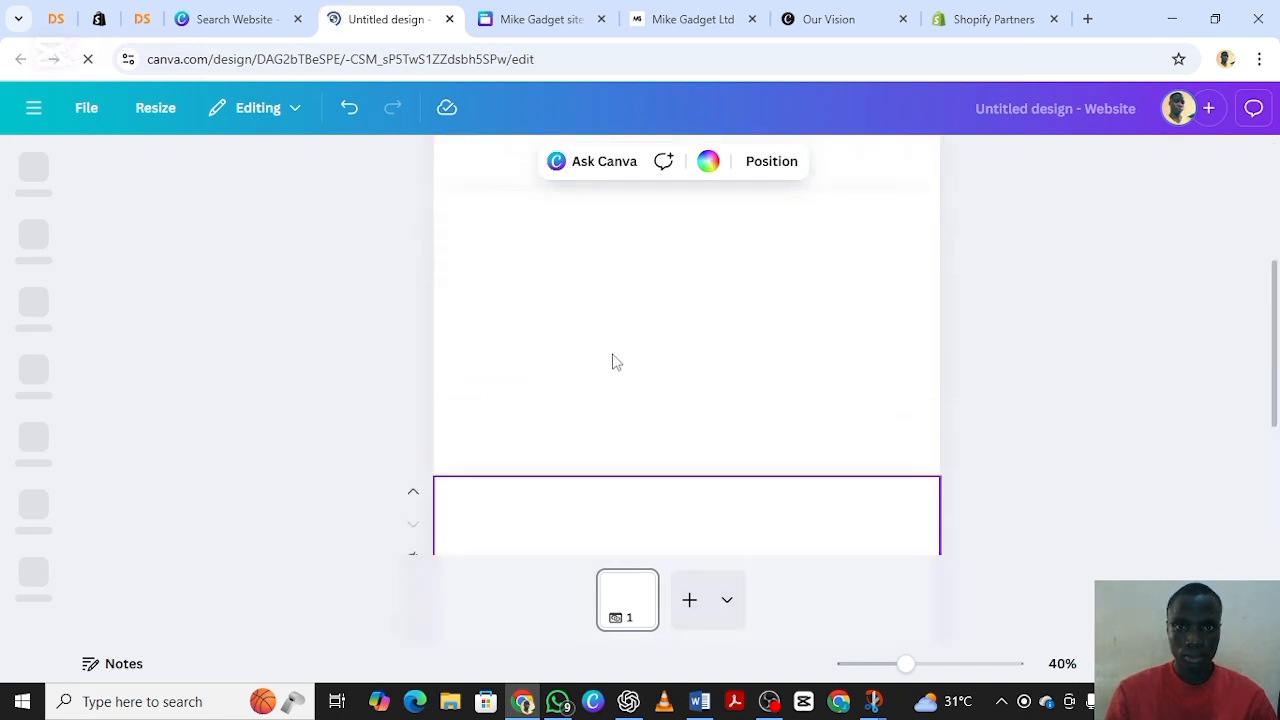
click(554, 35)
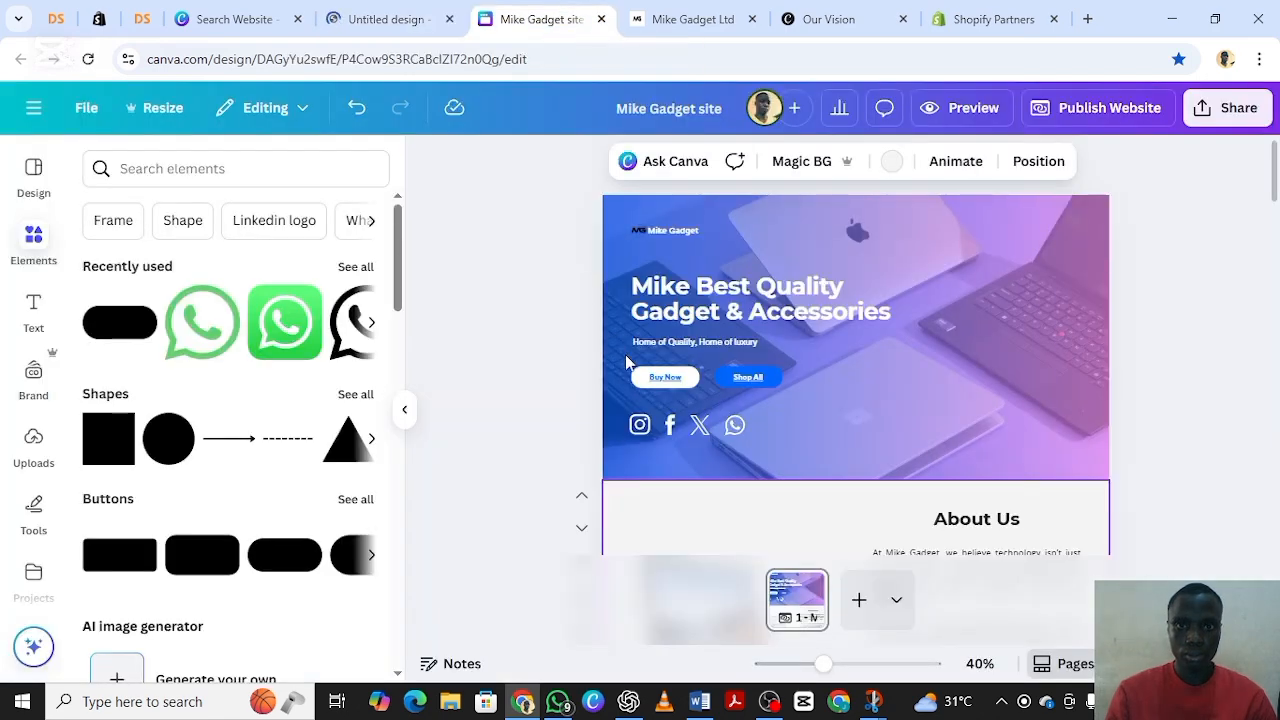
scroll(636, 385, down, 2)
scroll(645, 399, down, 3)
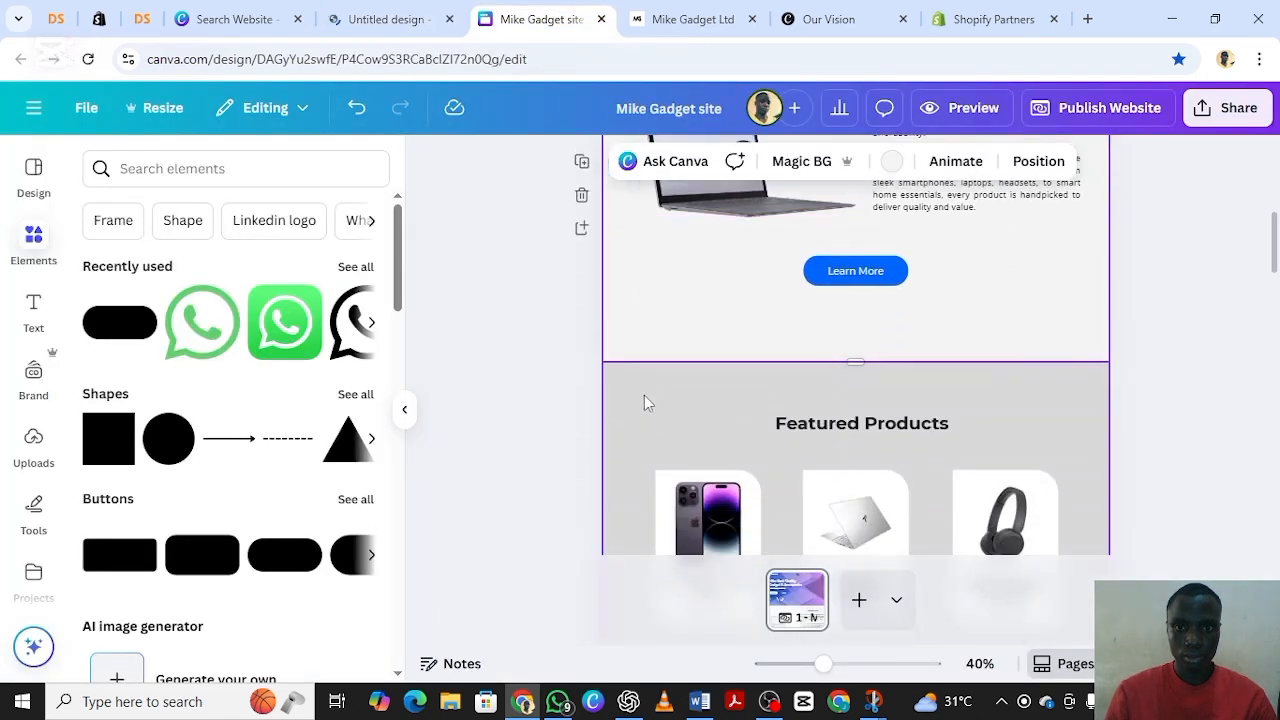
click(657, 401)
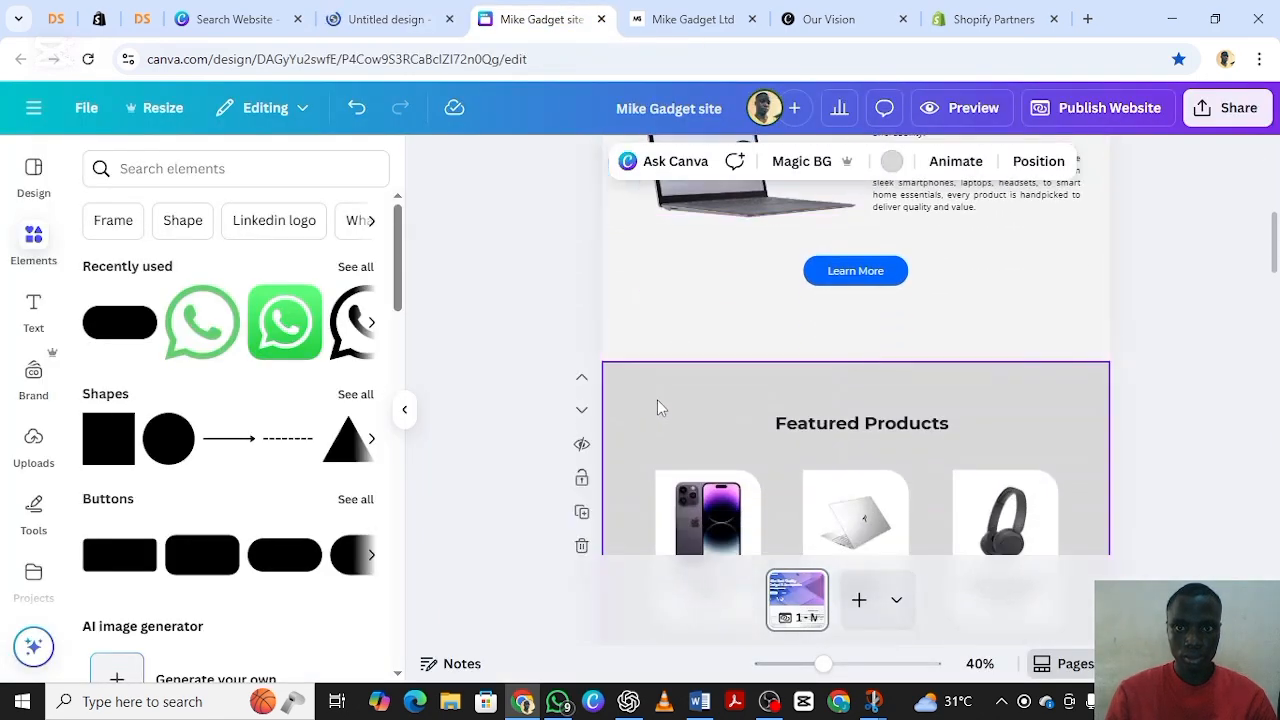
click(893, 163)
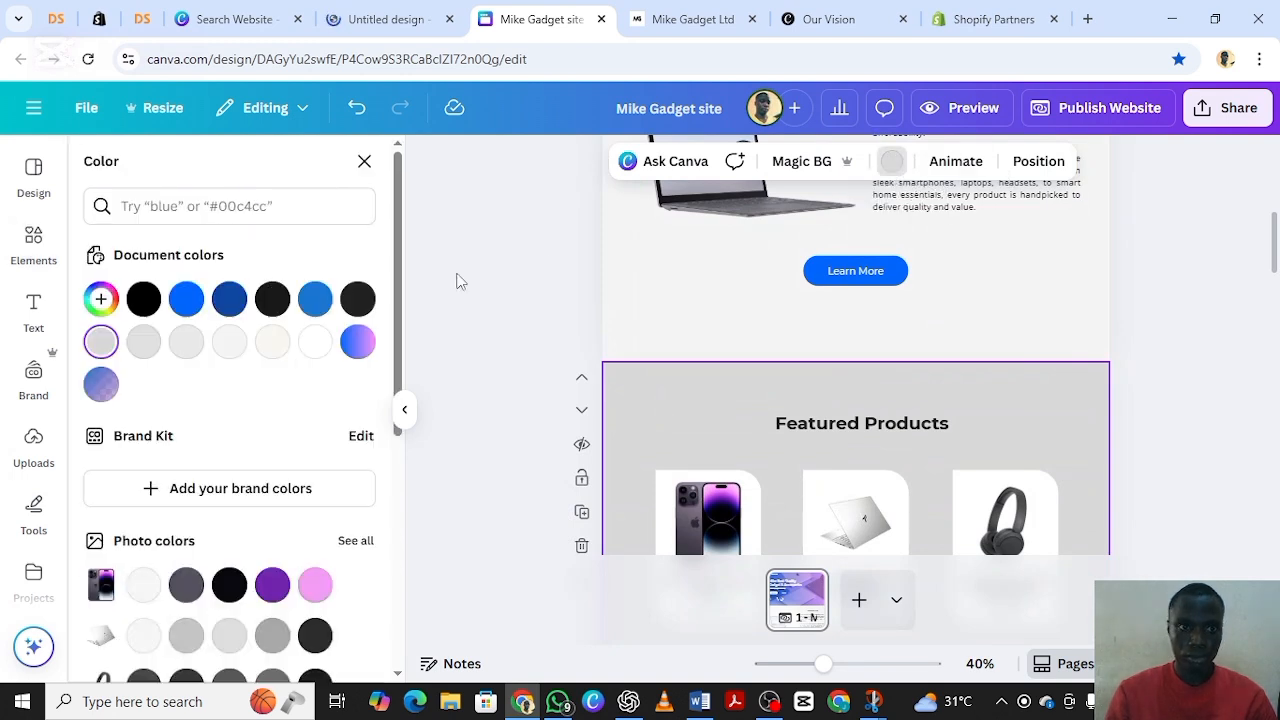
click(102, 342)
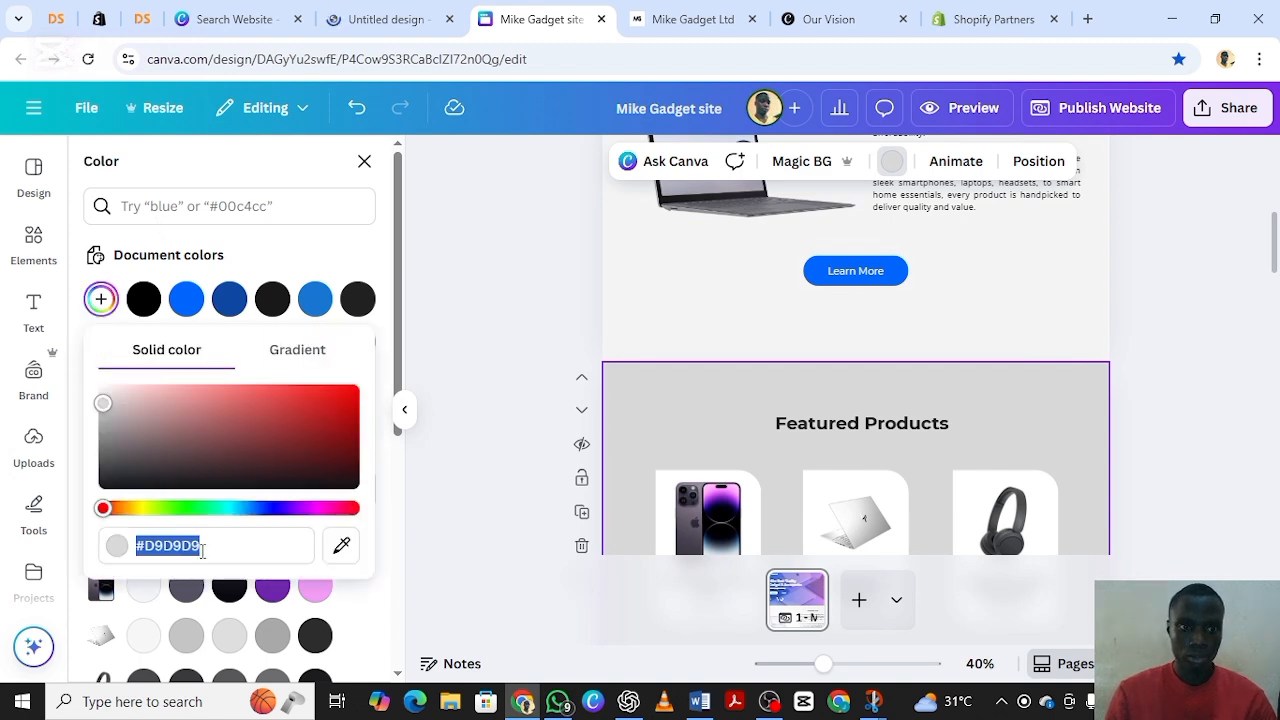
click(135, 545)
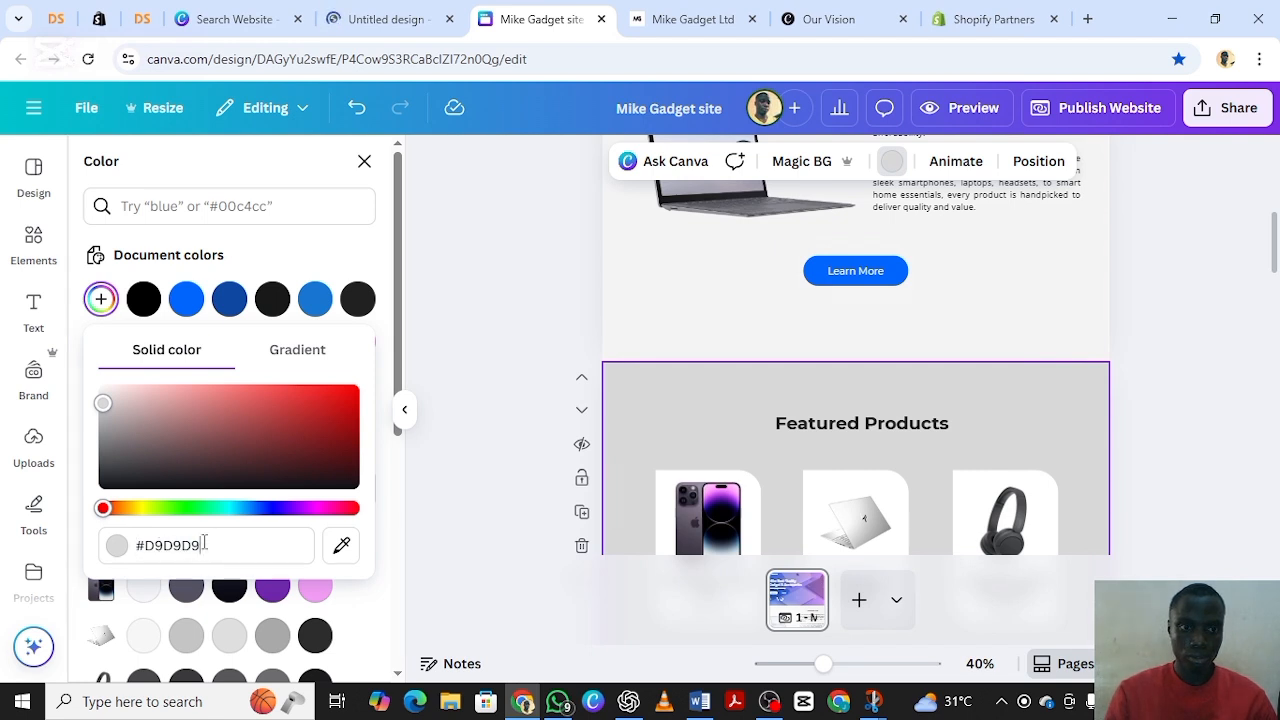
drag(197, 545, 137, 553)
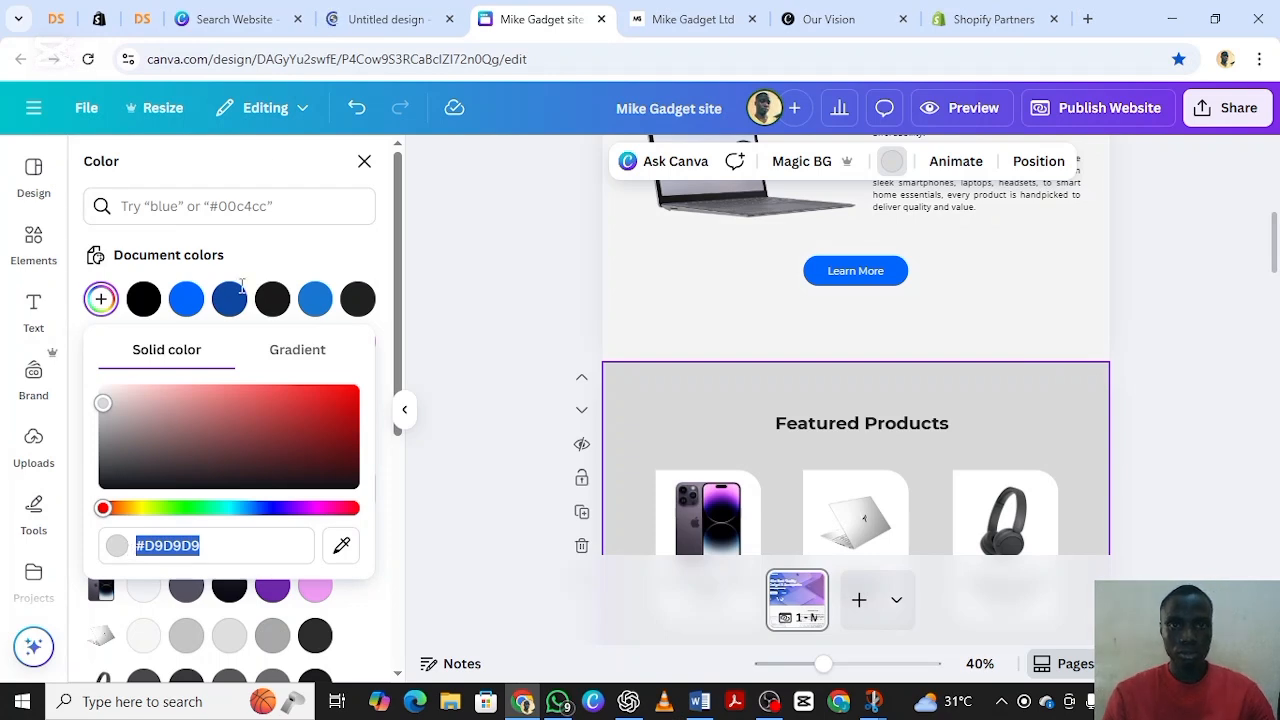
Step: Return to the untitled website design and set the middle section's background colour to #d9d9d9
click(357, 20)
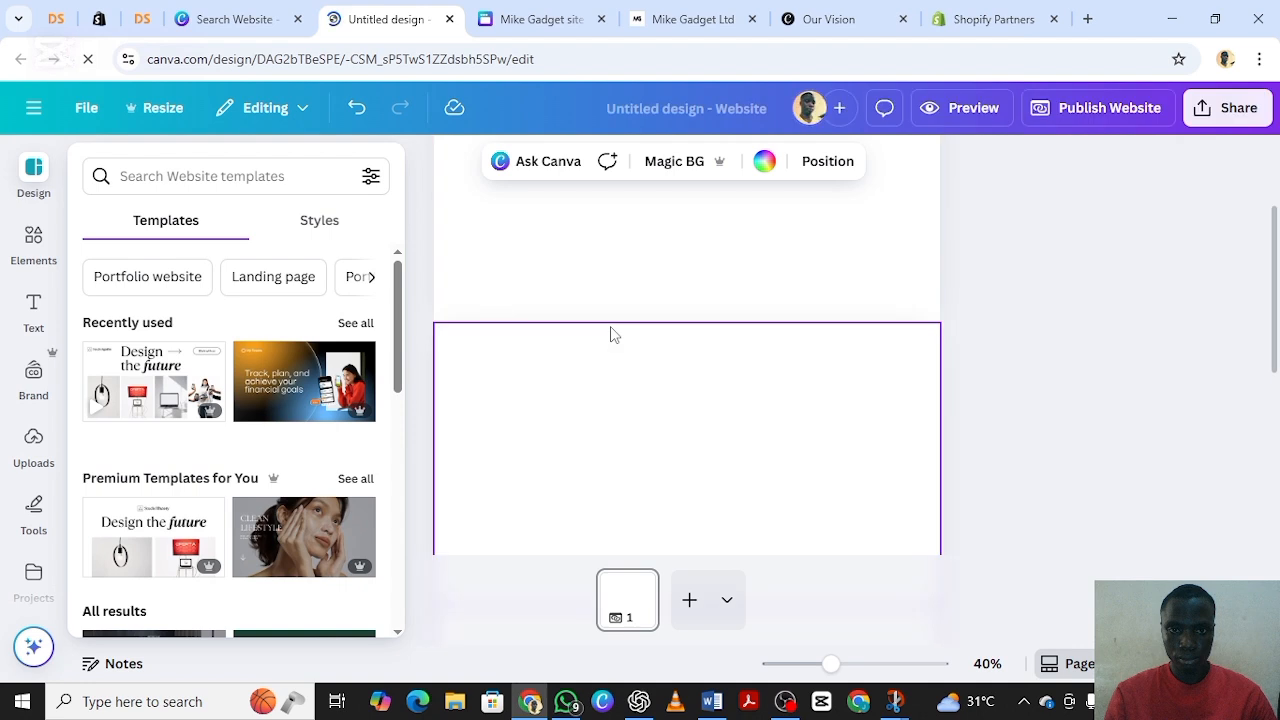
click(612, 335)
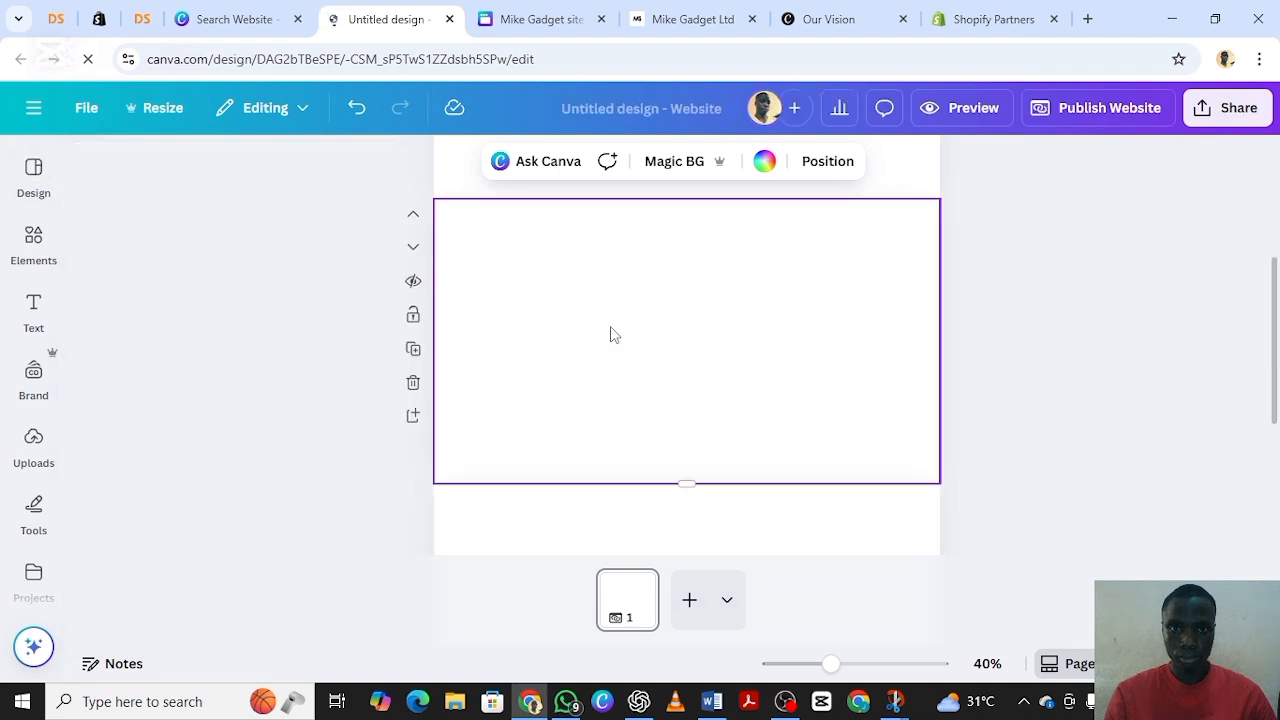
click(768, 164)
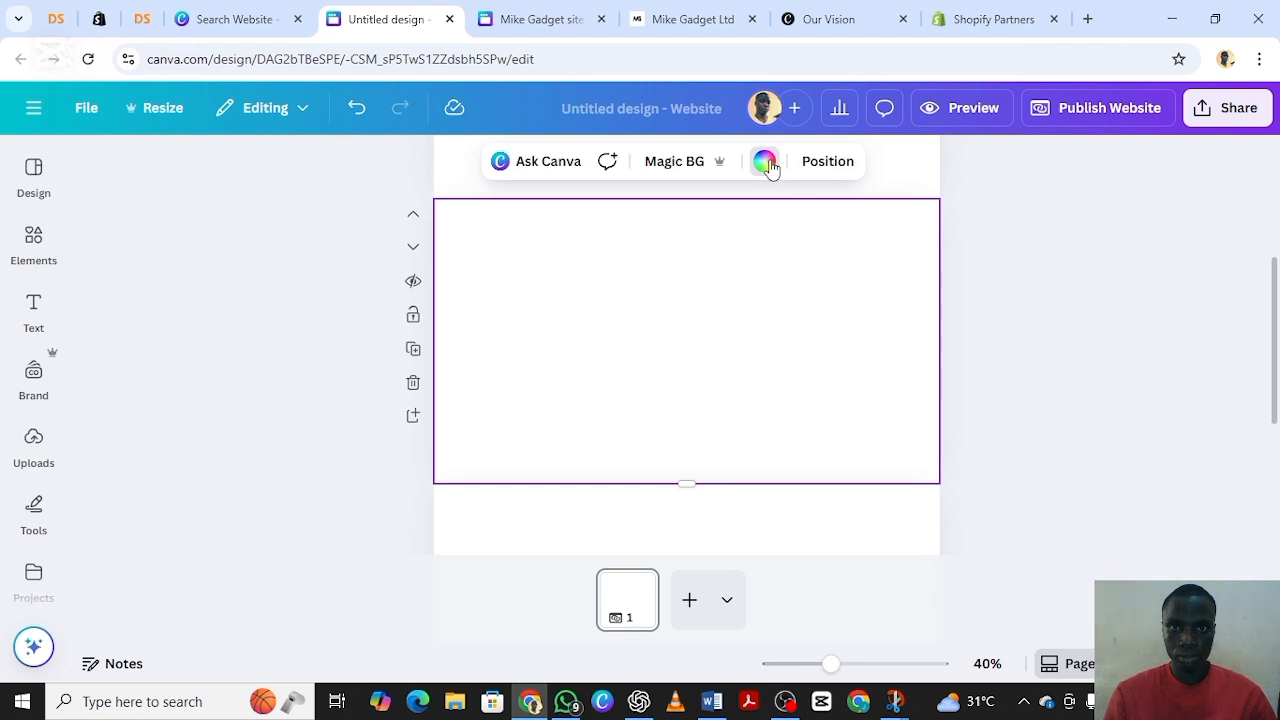
click(766, 163)
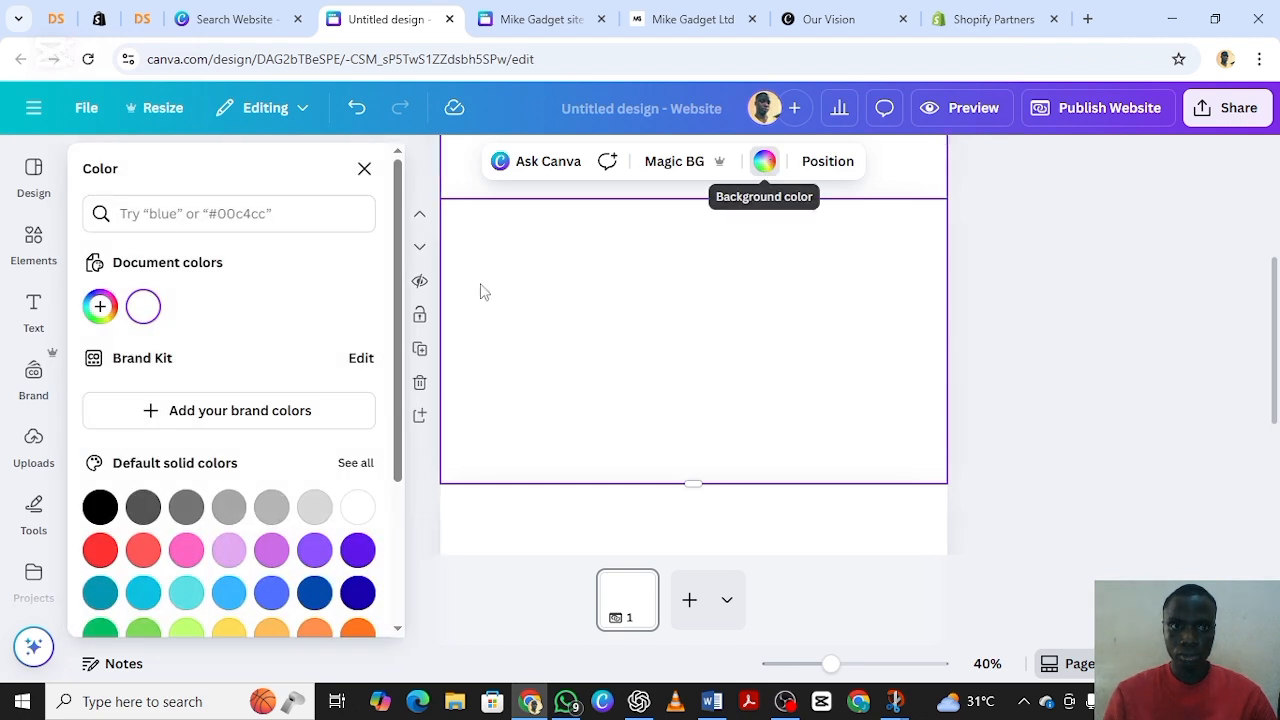
click(211, 223)
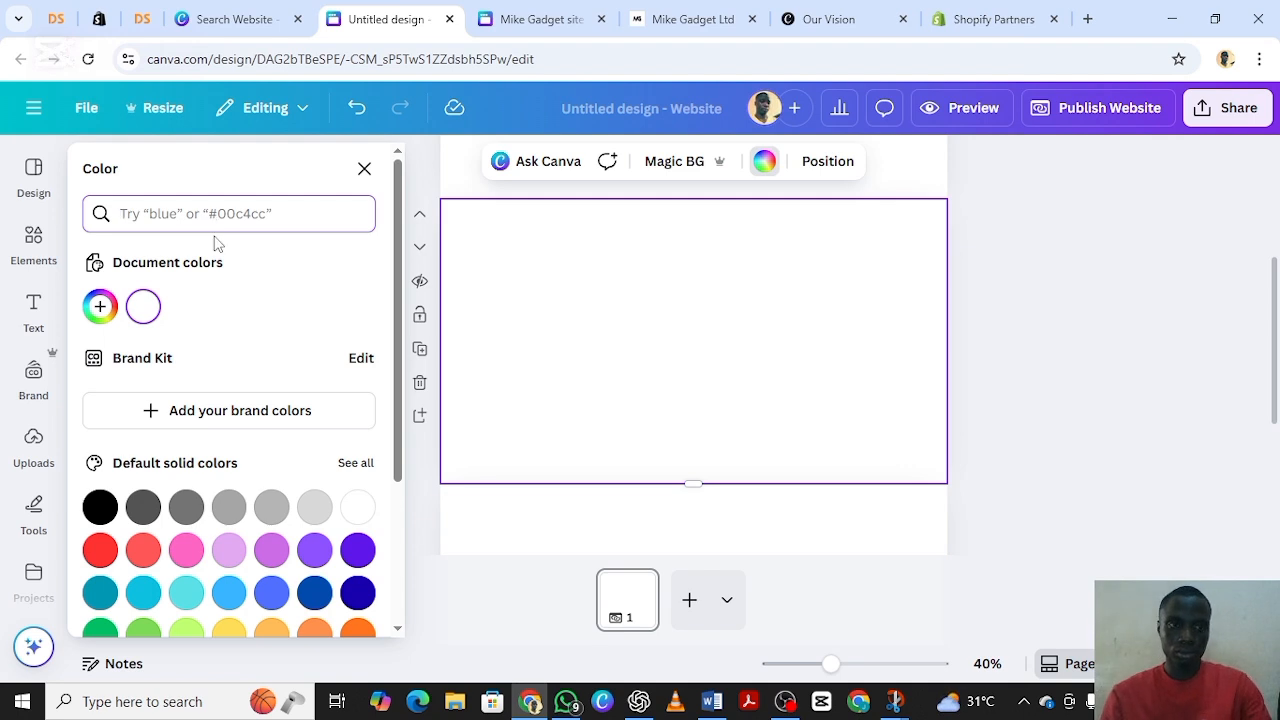
text(#d9d9d9)
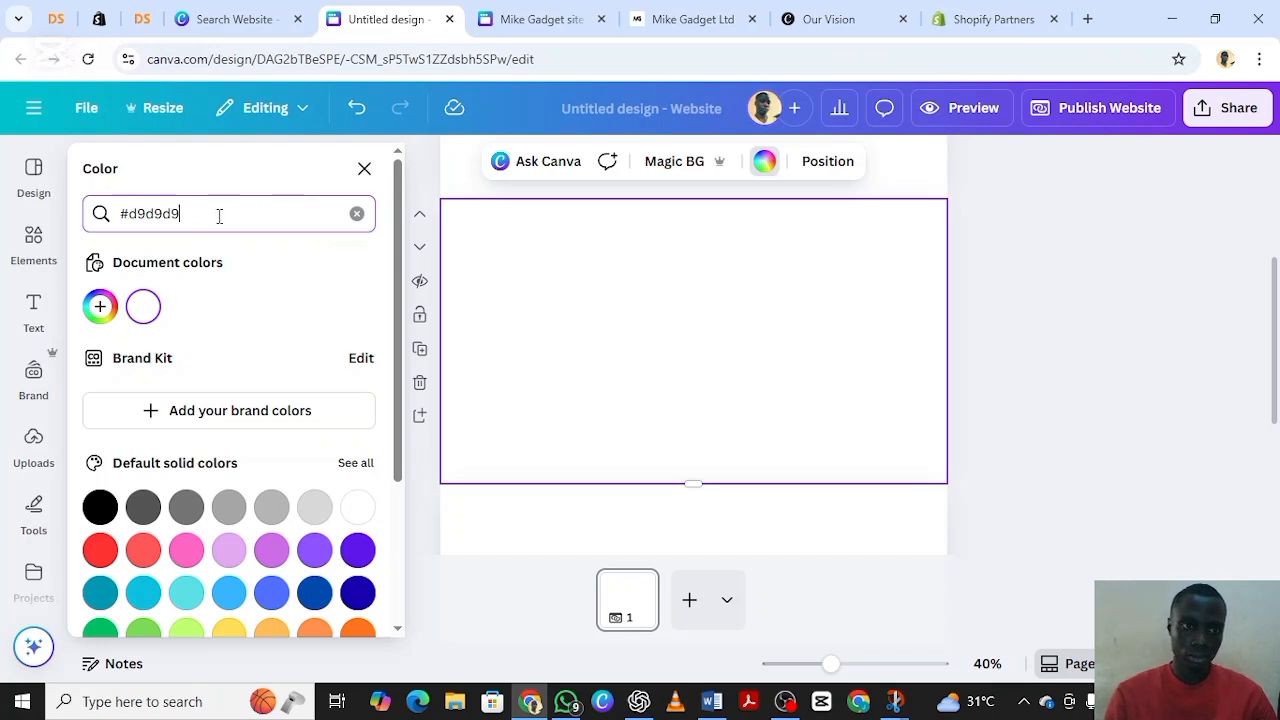
key(Return)
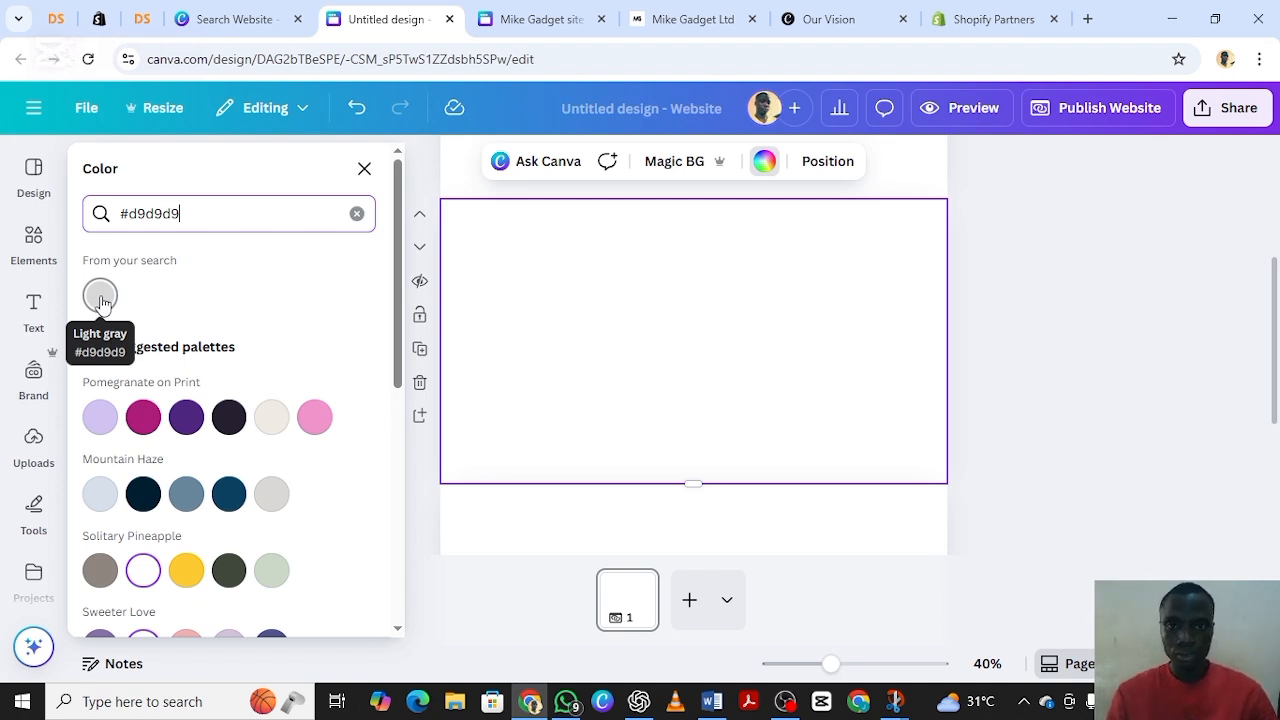
click(100, 297)
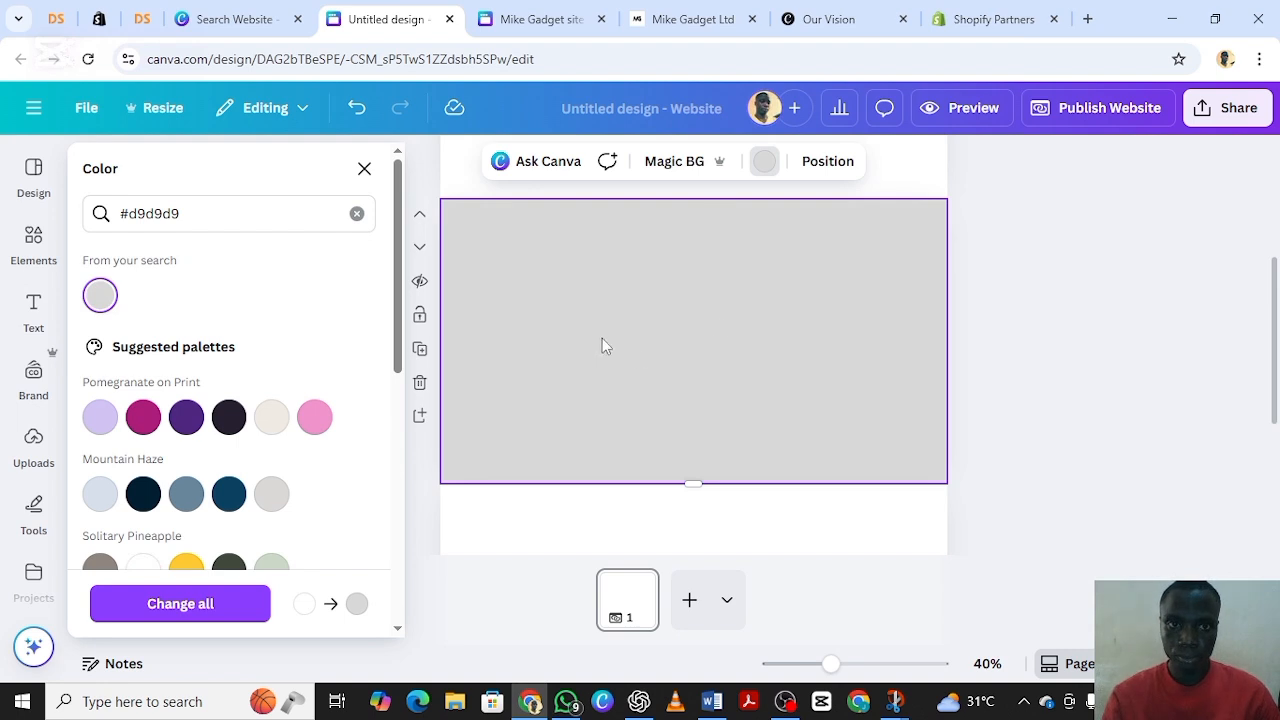
click(357, 217)
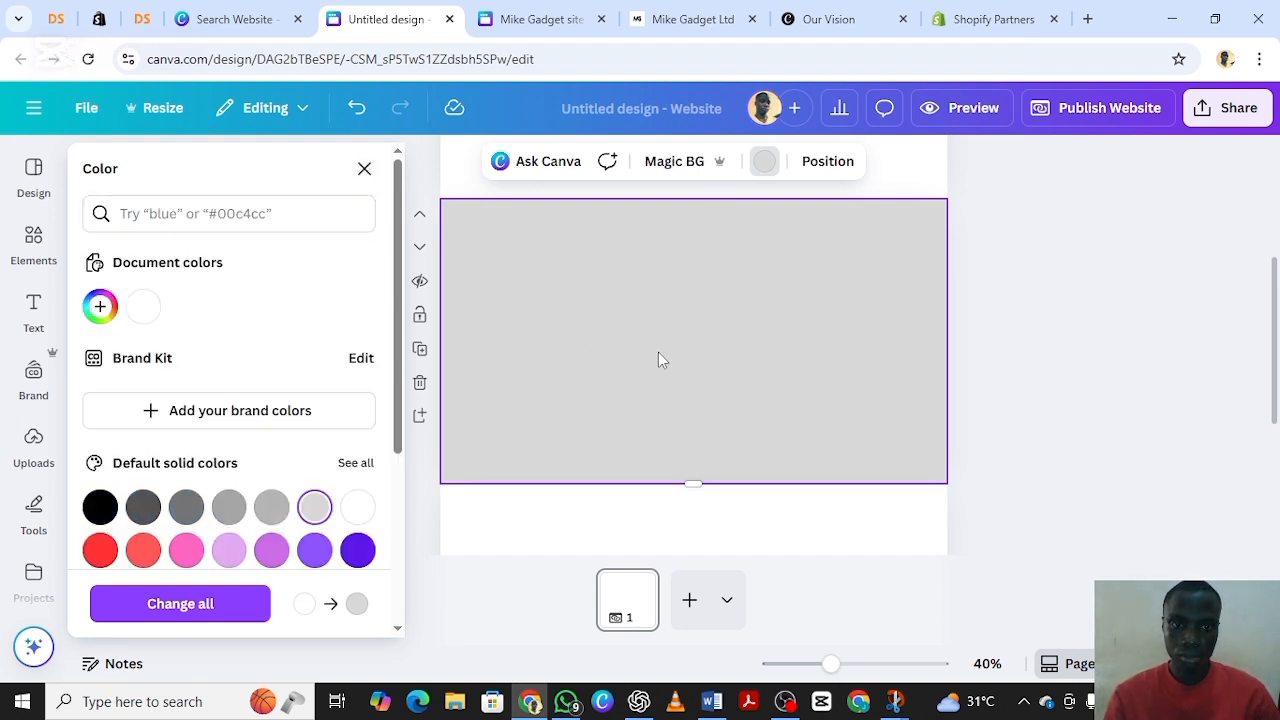
scroll(658, 352, up, 3)
scroll(657, 358, down, 5)
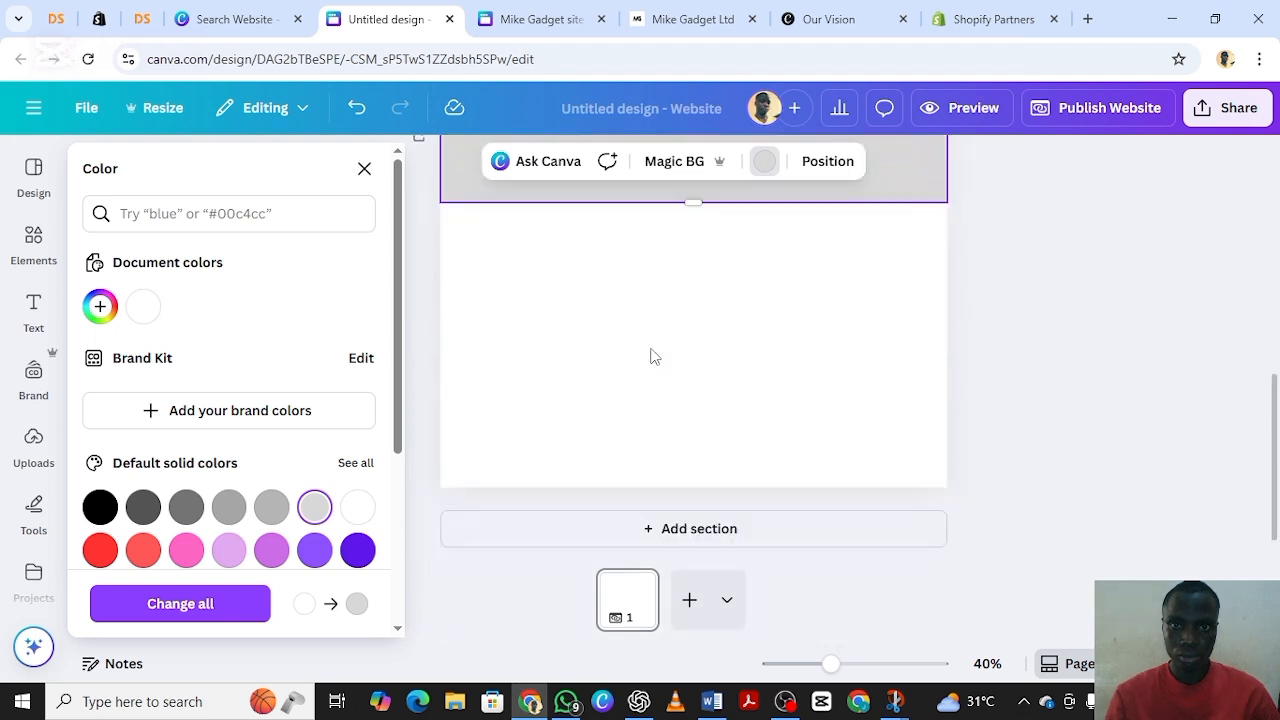
scroll(650, 357, up, 5)
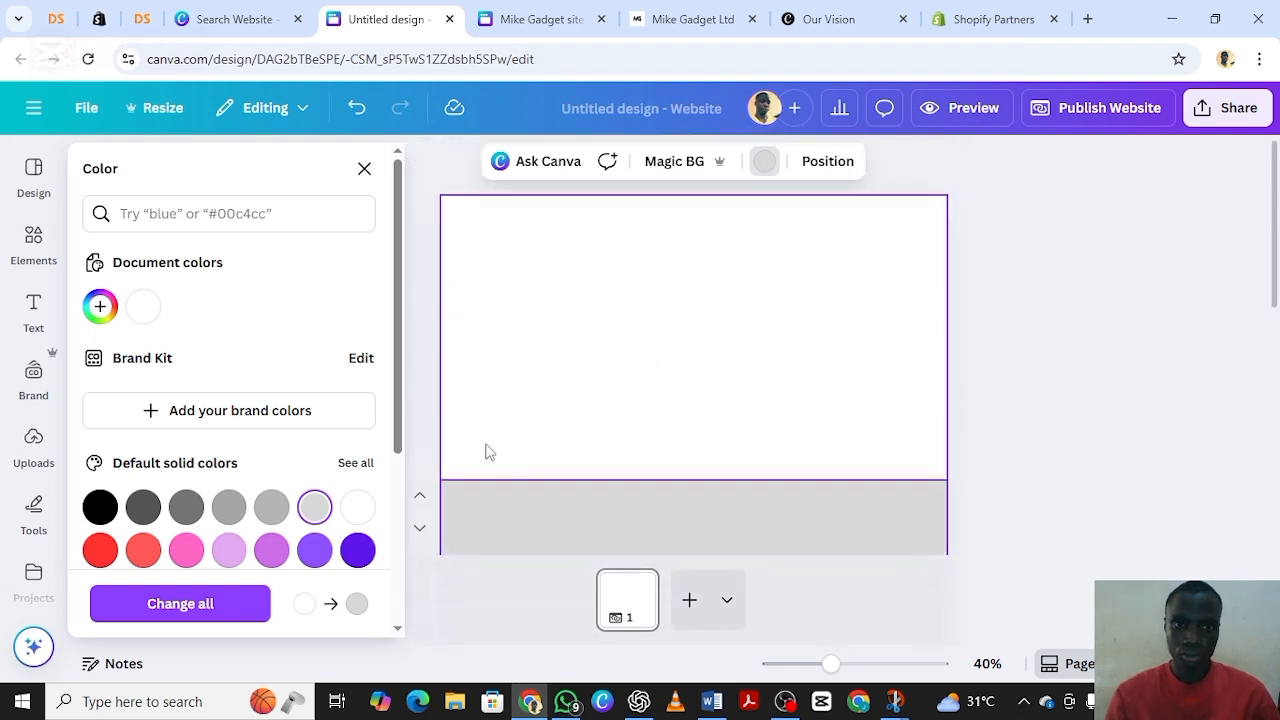
click(363, 170)
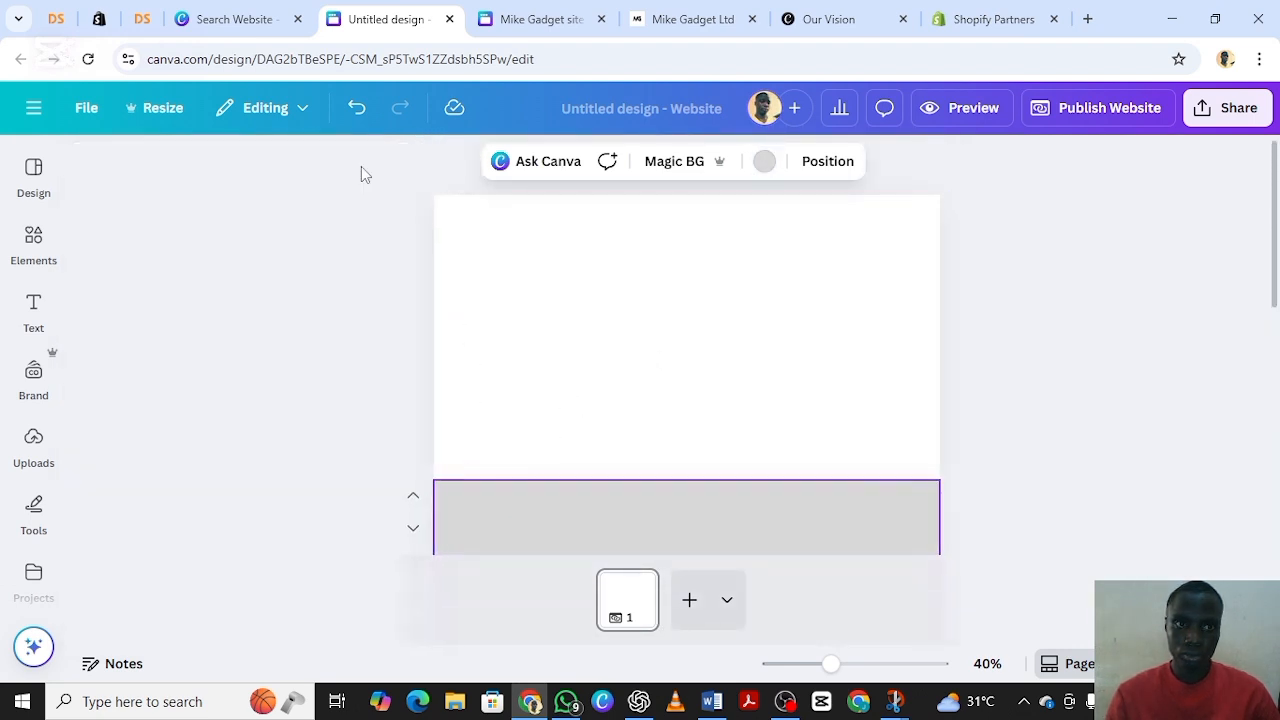
scroll(639, 346, down, 2)
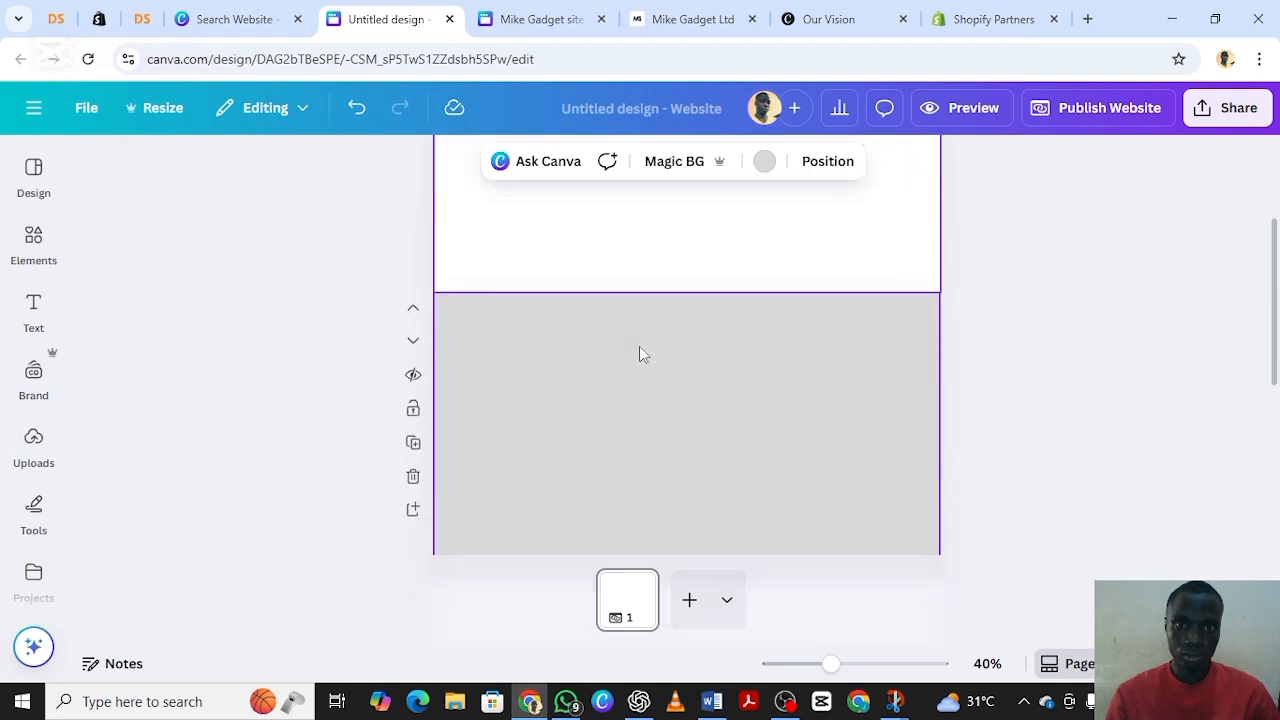
scroll(639, 346, up, 2)
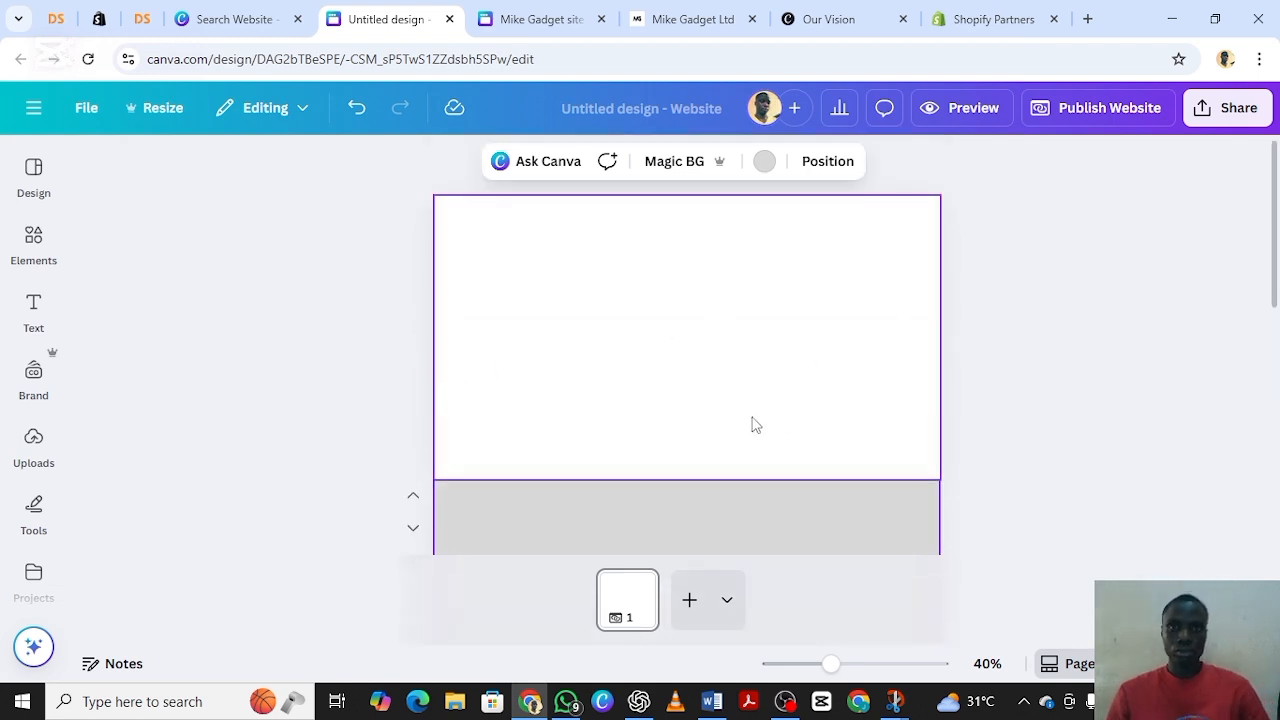
scroll(700, 377, down, 2)
scroll(692, 365, up, 2)
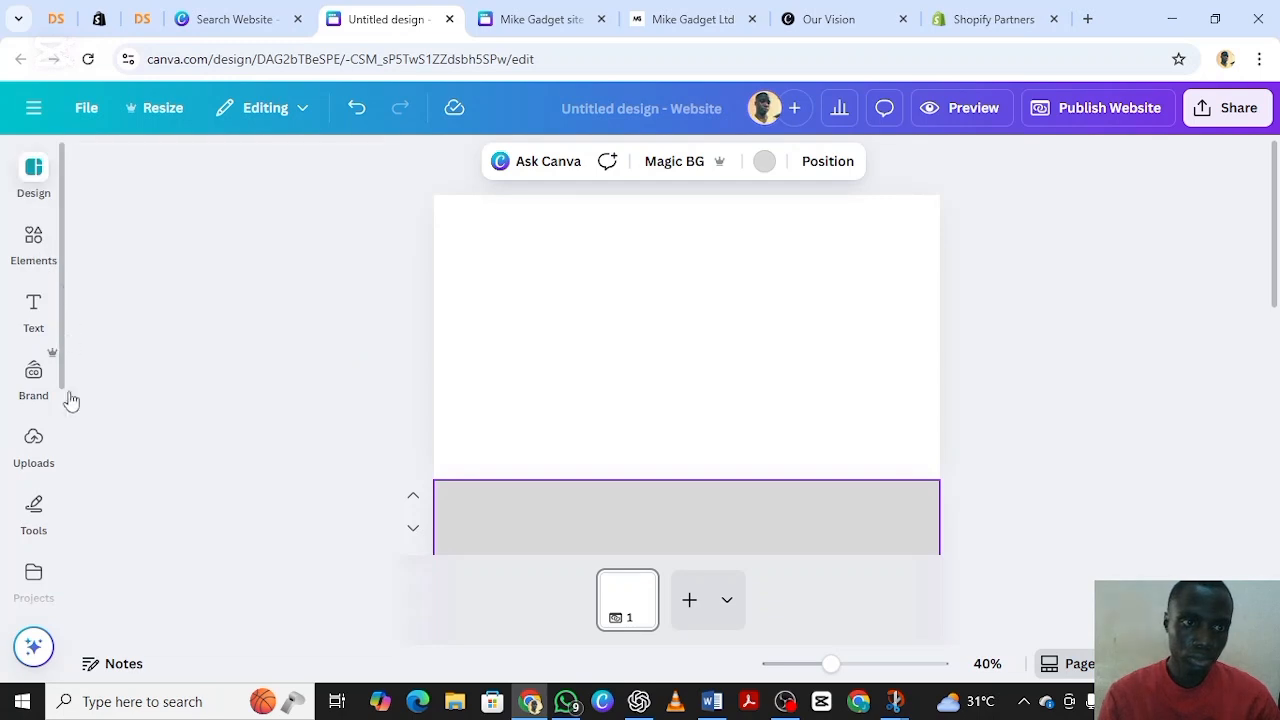
Step: Insert the uploaded black power bank image and place it in the left part of the website's first section
click(35, 452)
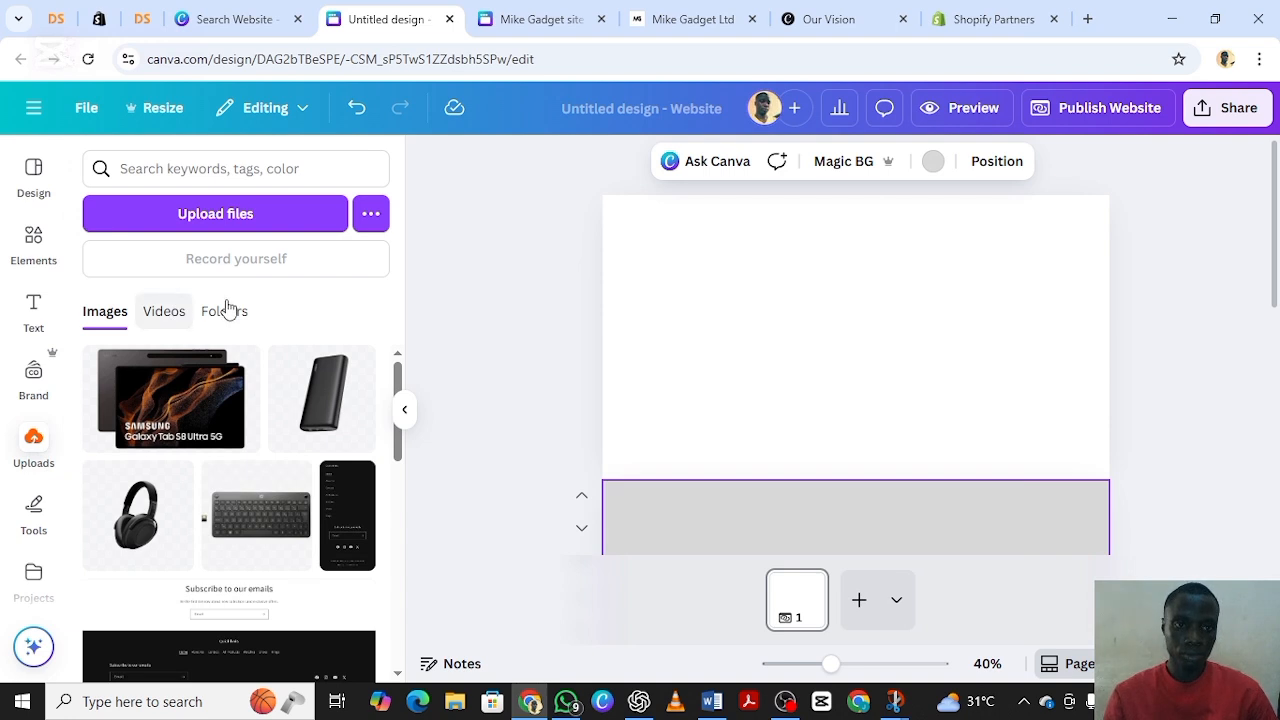
click(321, 406)
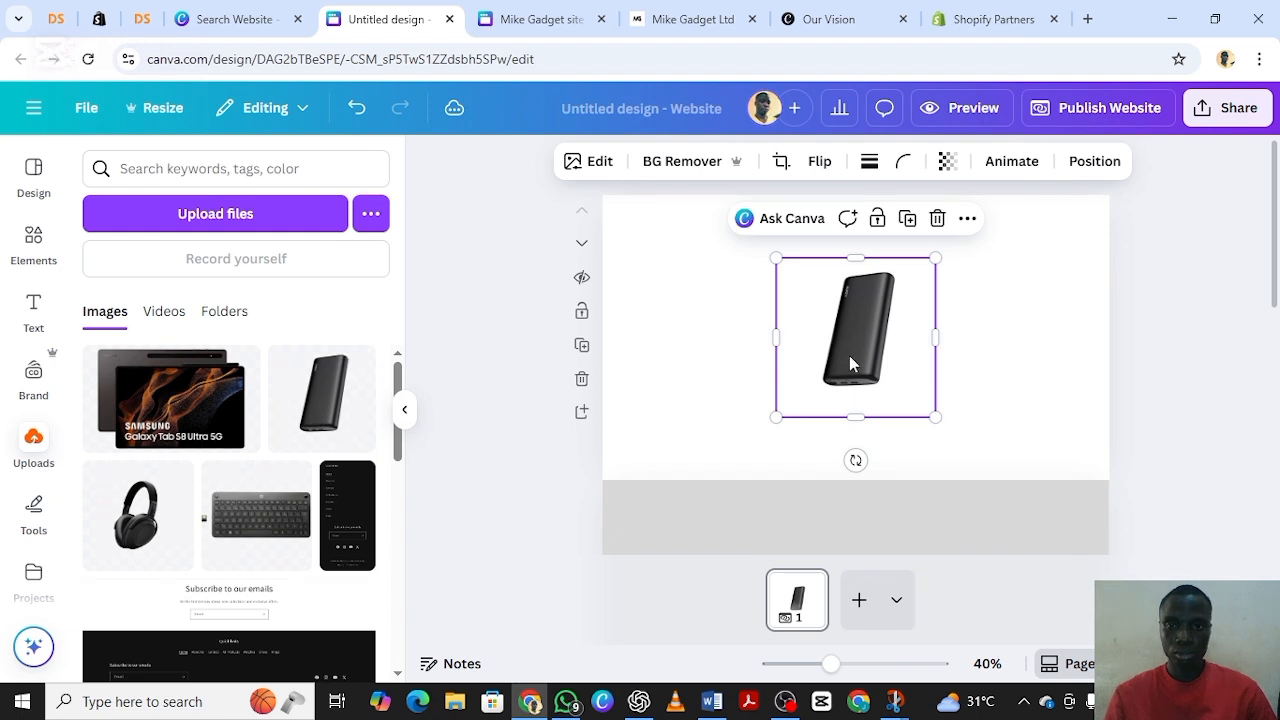
click(992, 356)
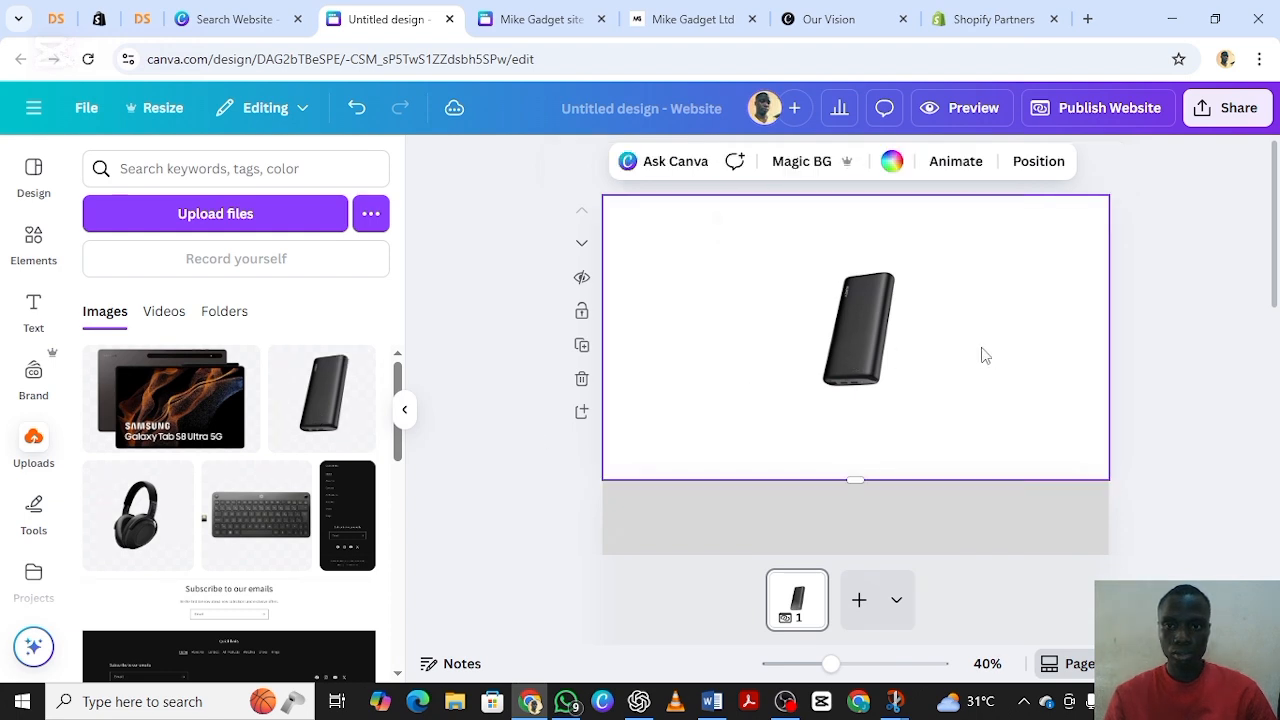
click(866, 344)
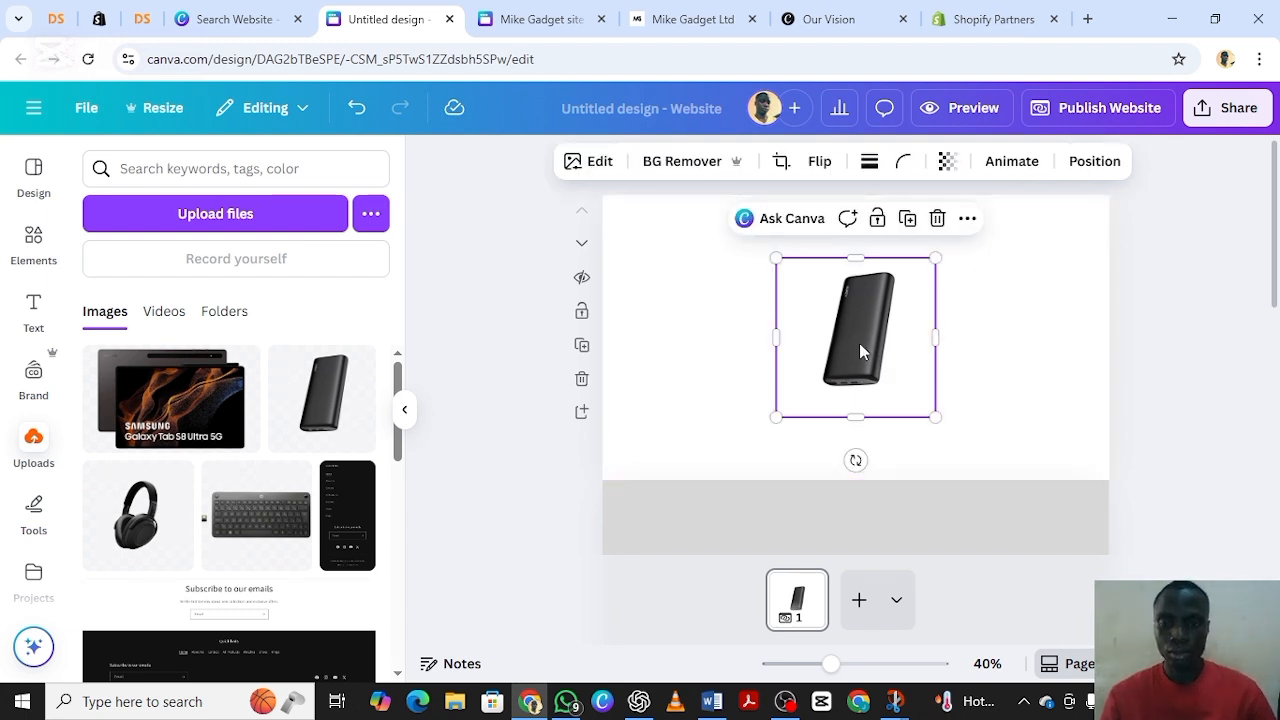
drag(859, 343, 730, 331)
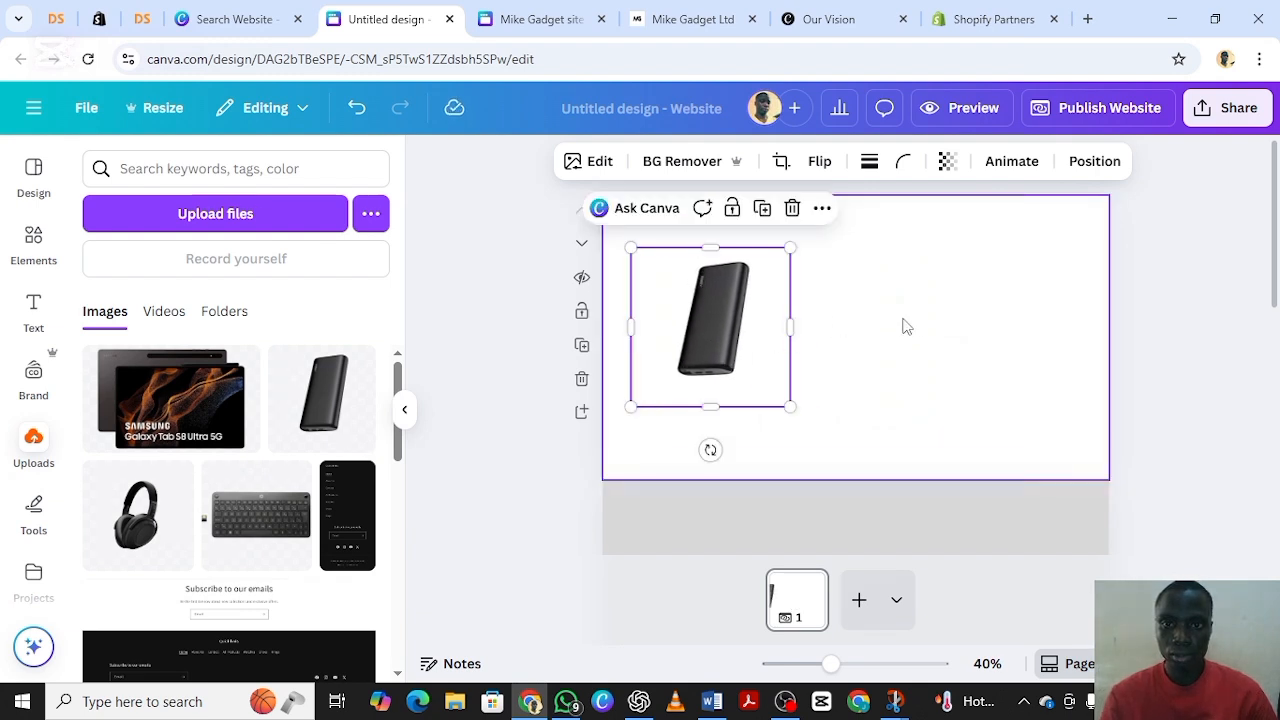
click(920, 330)
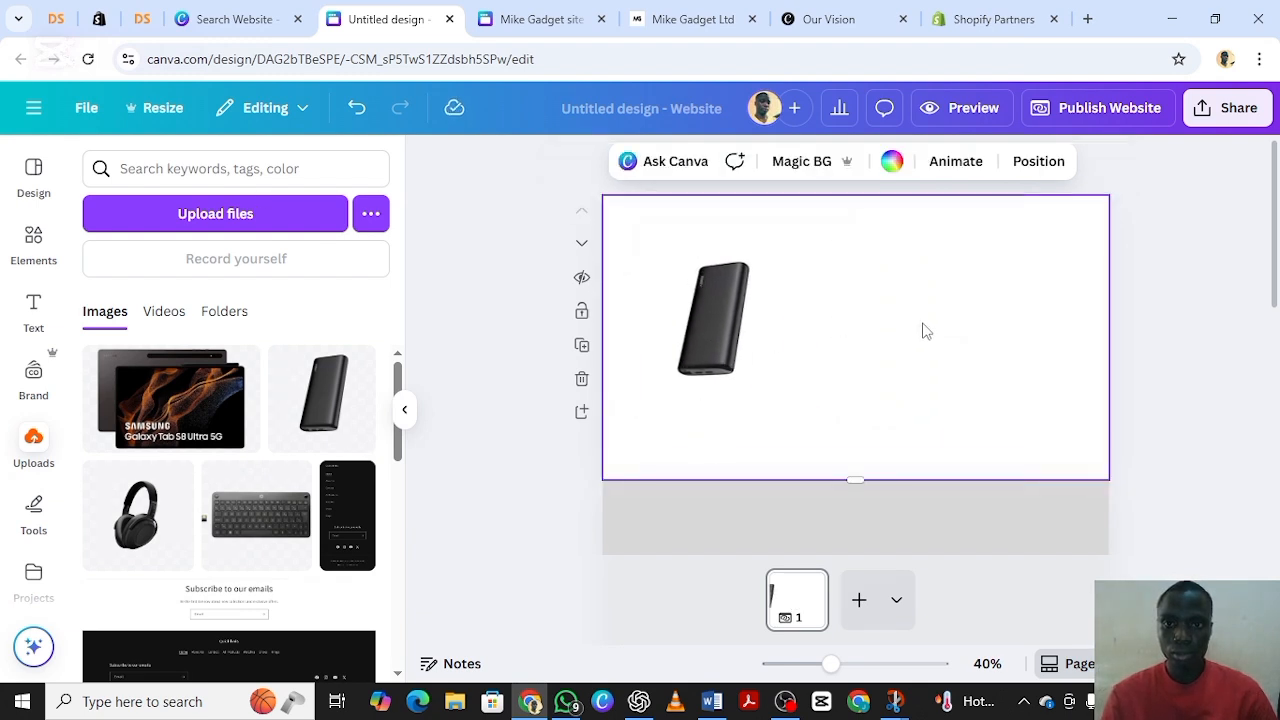
click(406, 416)
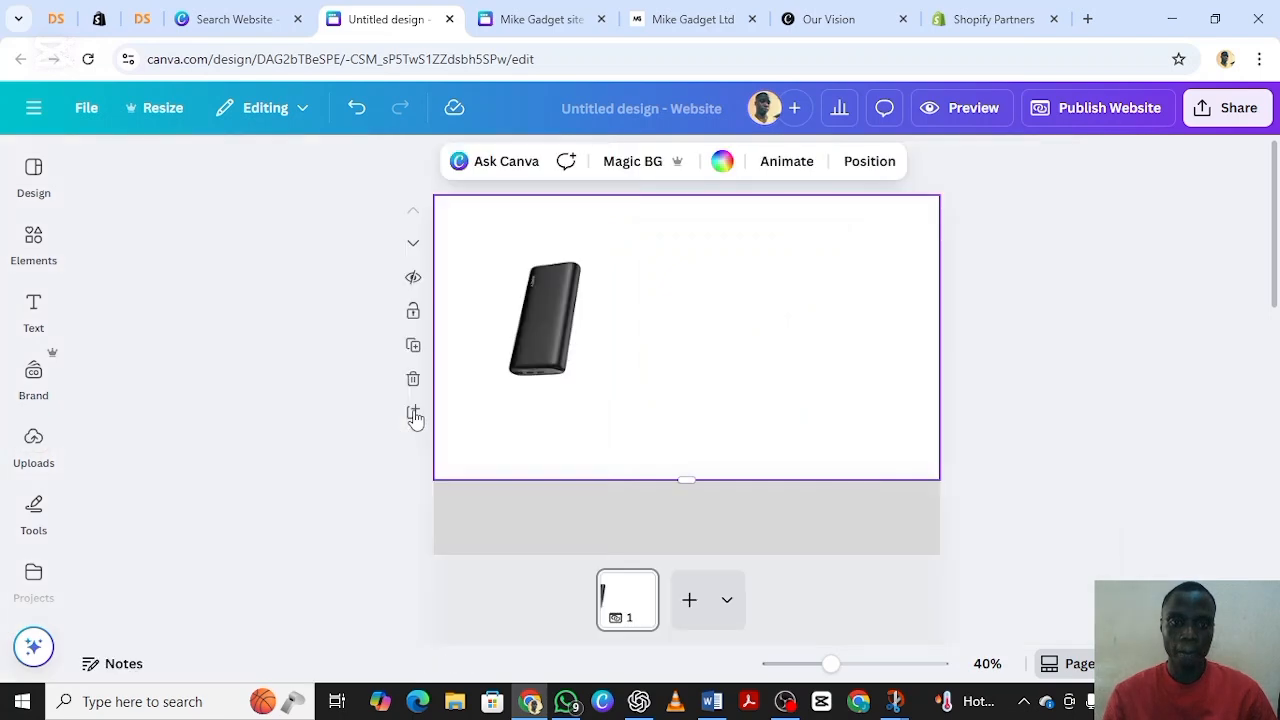
Step: Add a heading reading "Our Vision" to the first section, beside the power bank image
click(33, 315)
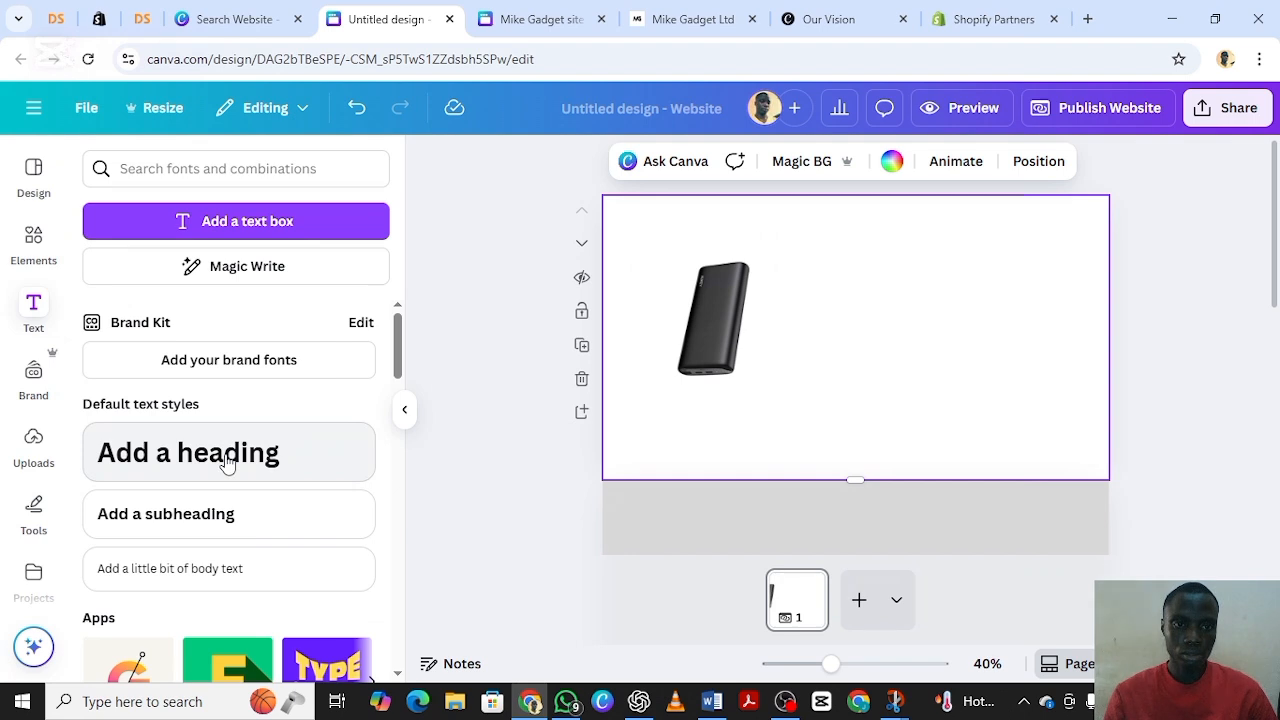
click(227, 462)
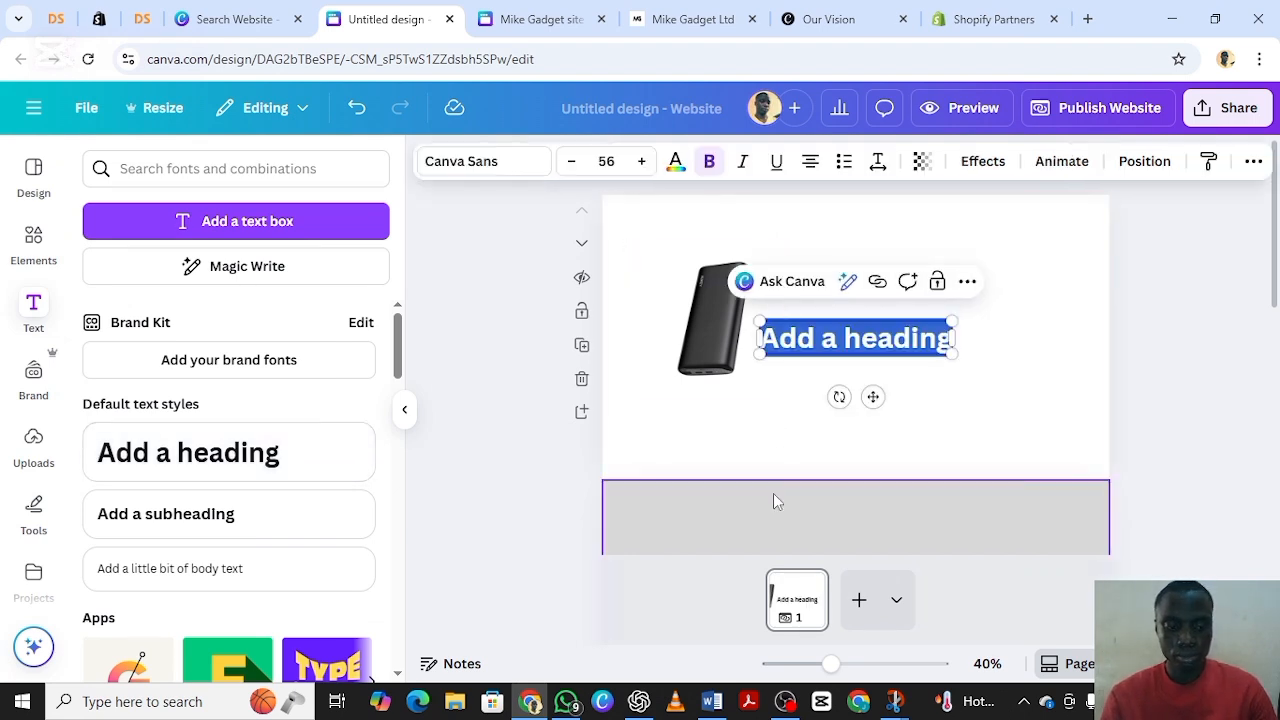
text(Our)
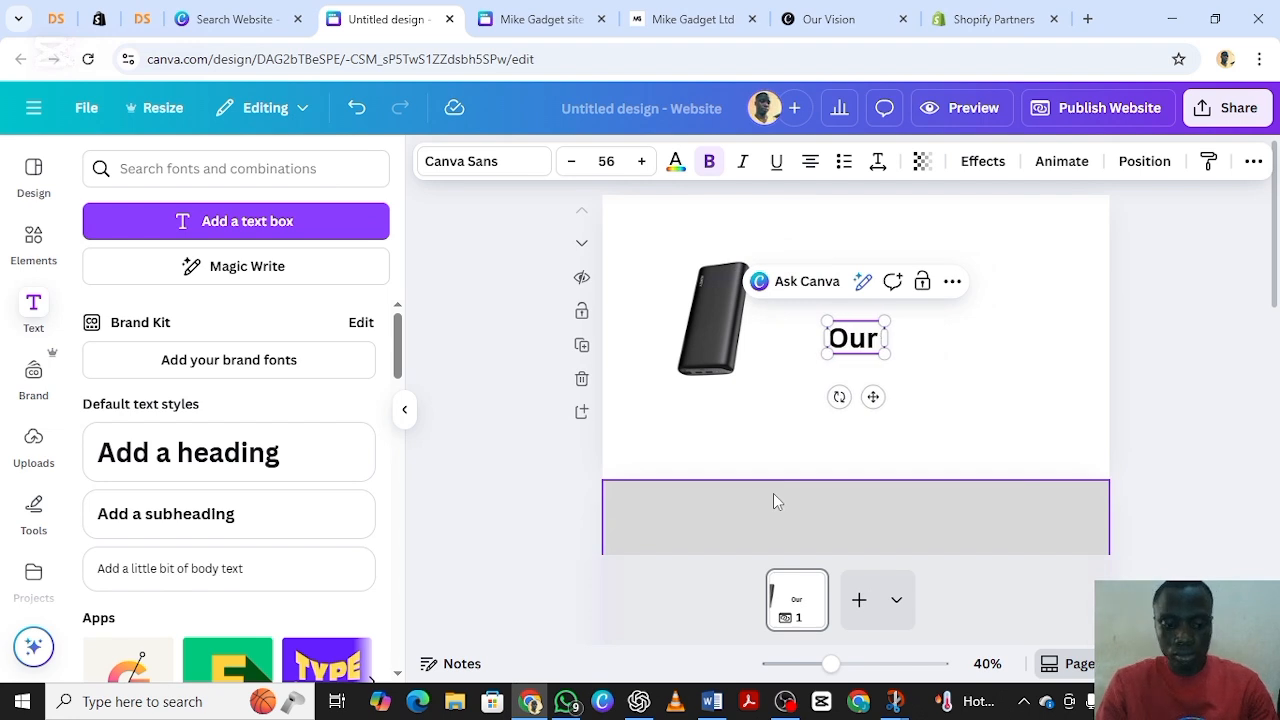
text( Visio)
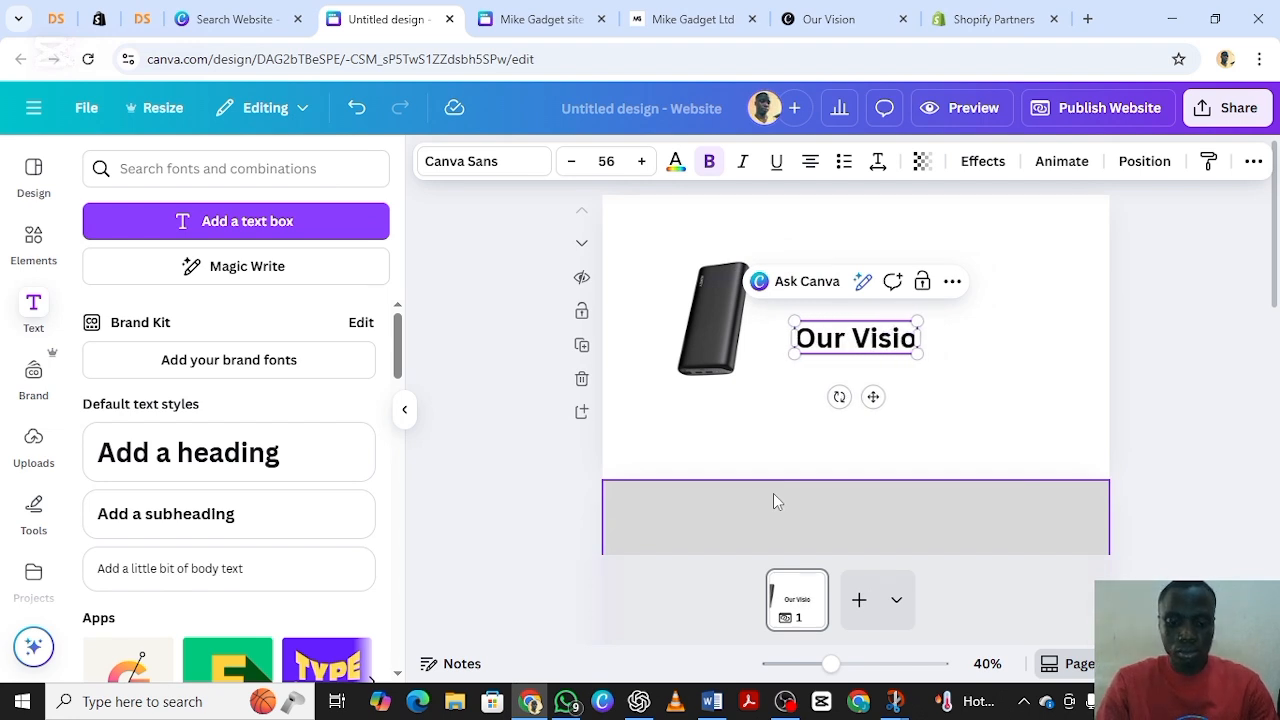
text(n)
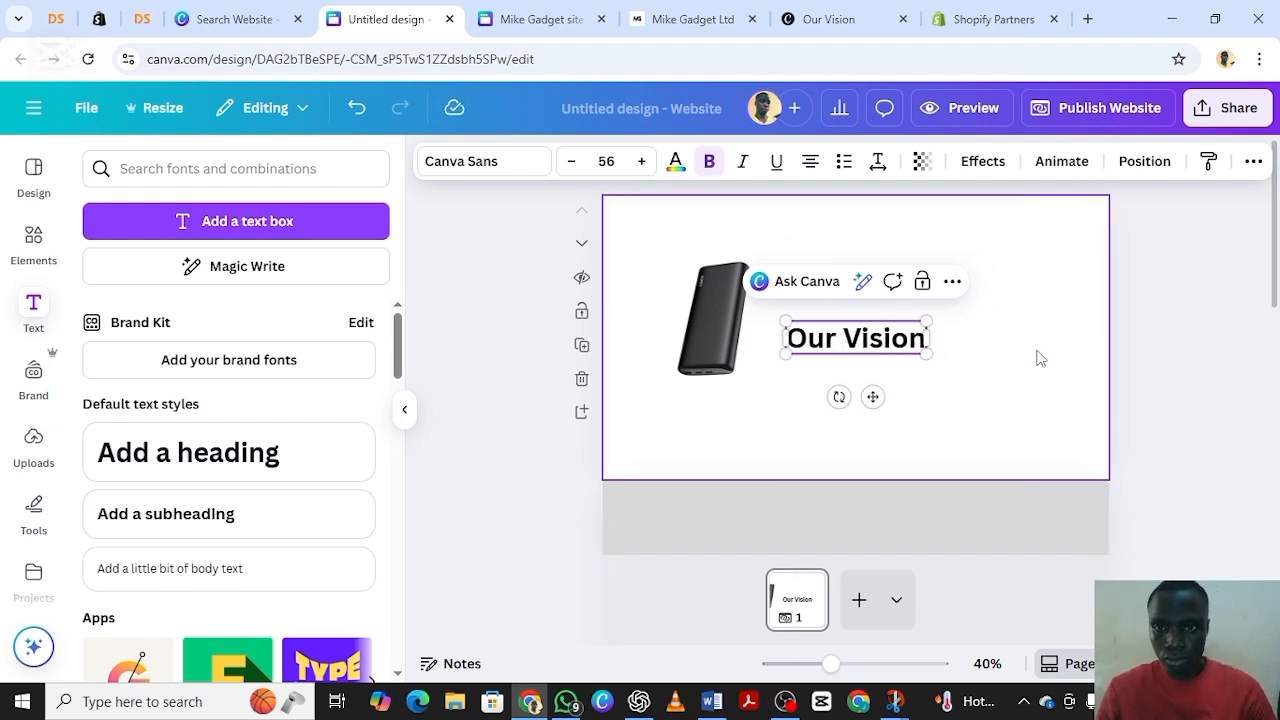
Step: Move the "Our Vision" heading up and into the right part of the first section
click(1040, 358)
click(858, 340)
drag(858, 340, 942, 283)
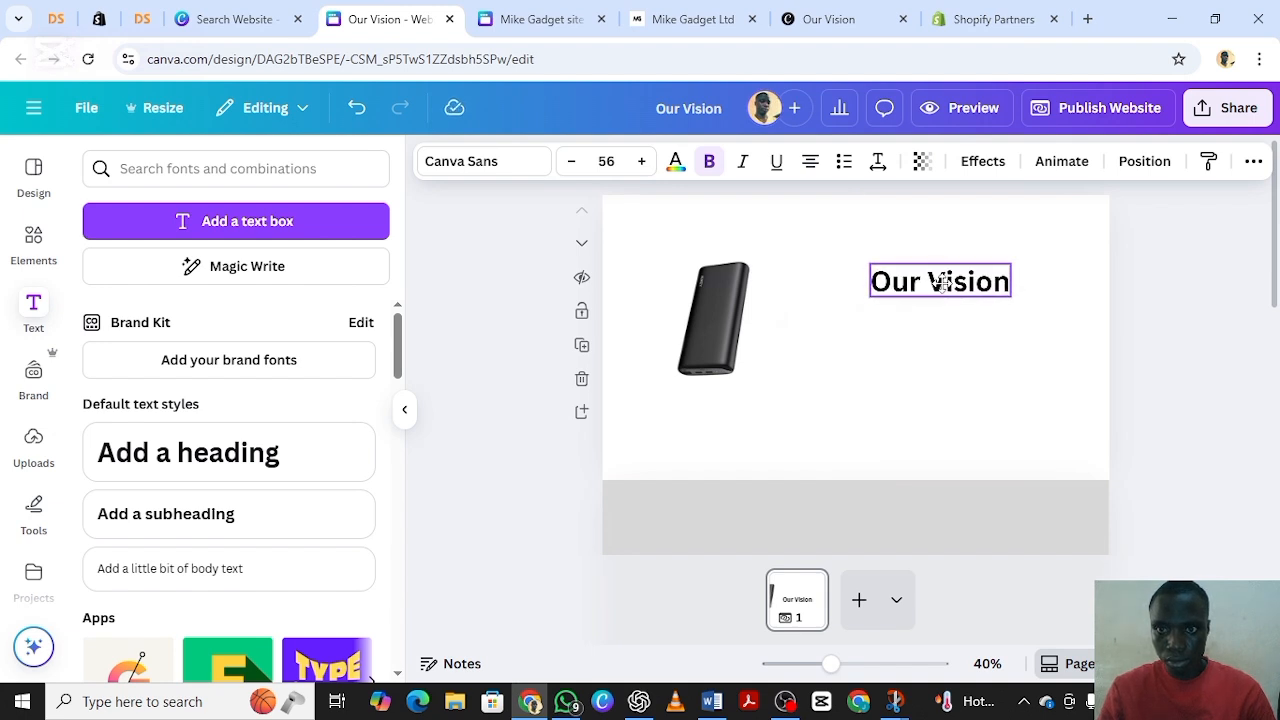
Step: Add body text below the "Our Vision" heading and fill it with the Our Vision paragraph copied from the ChatGPT conversation
click(232, 579)
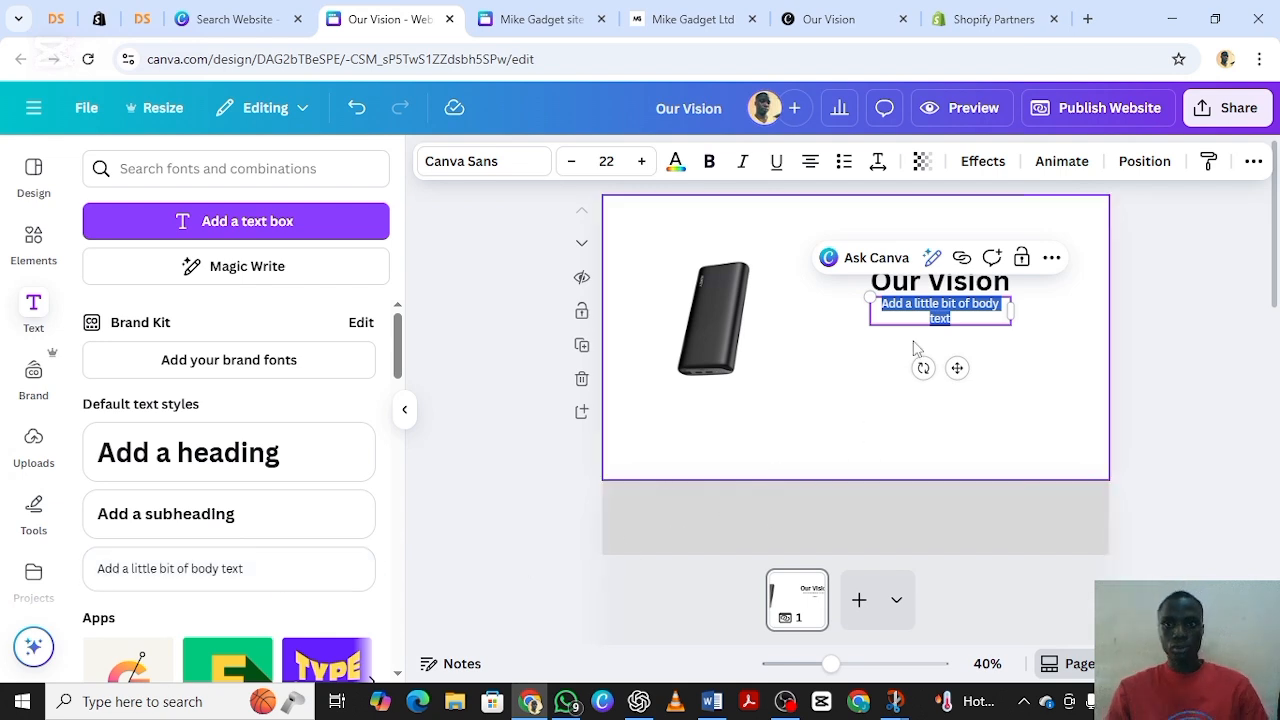
click(641, 705)
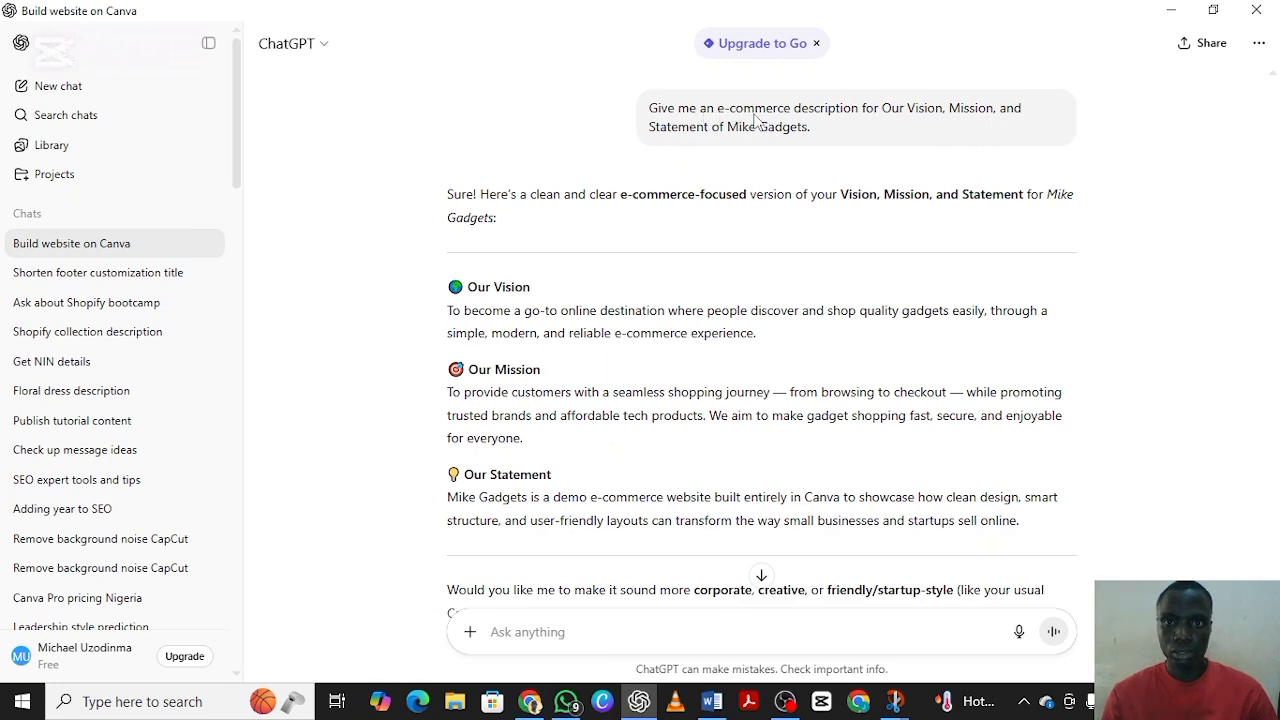
triple_click(760, 340)
key(ctrl+c)
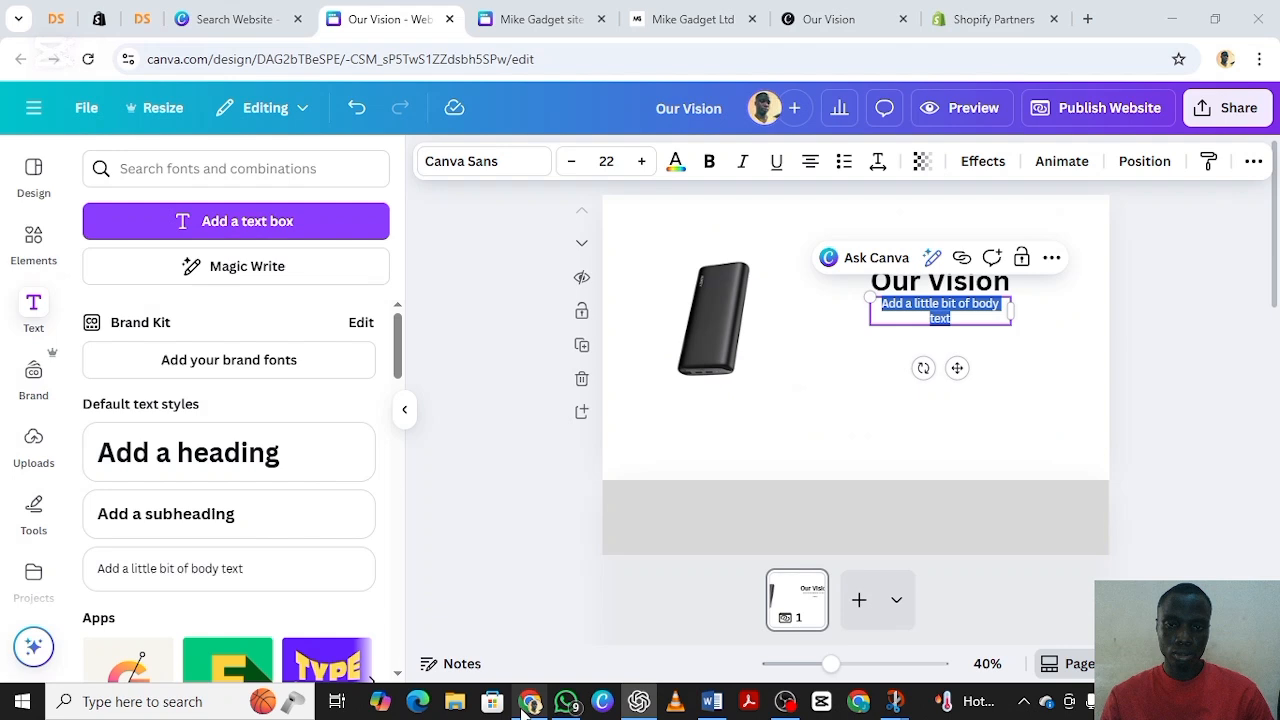
click(529, 701)
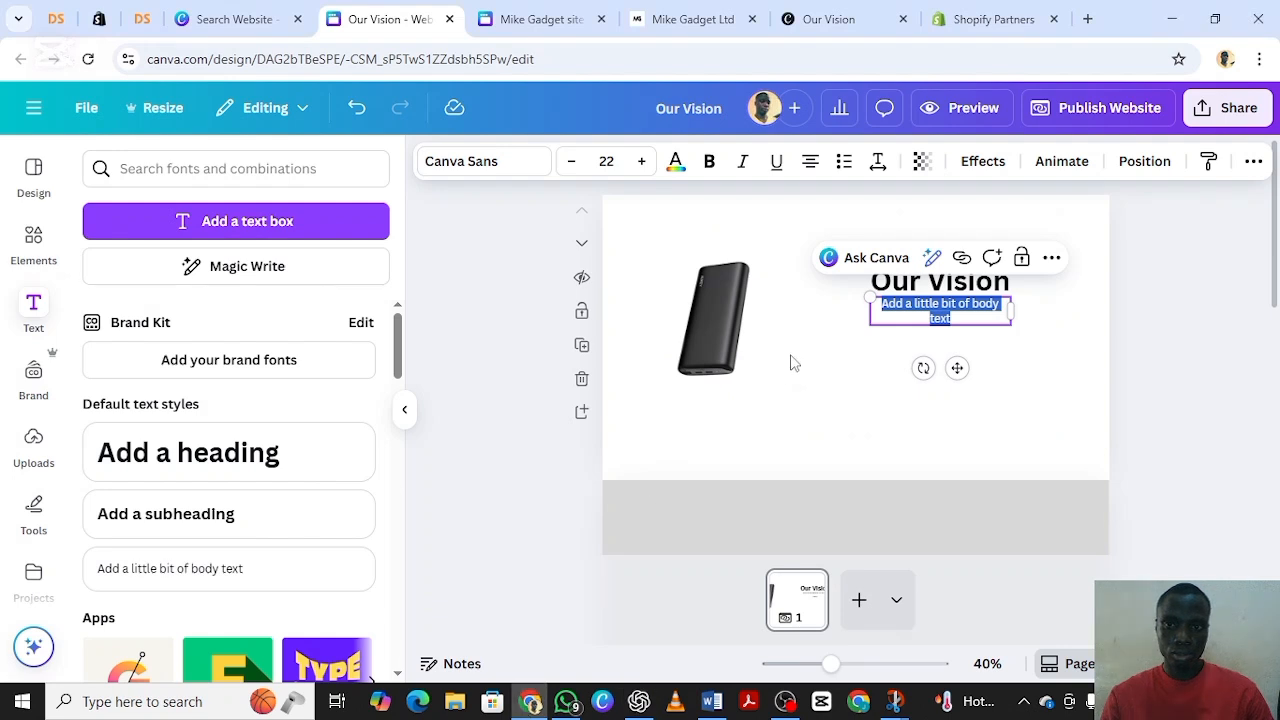
double_click(910, 315)
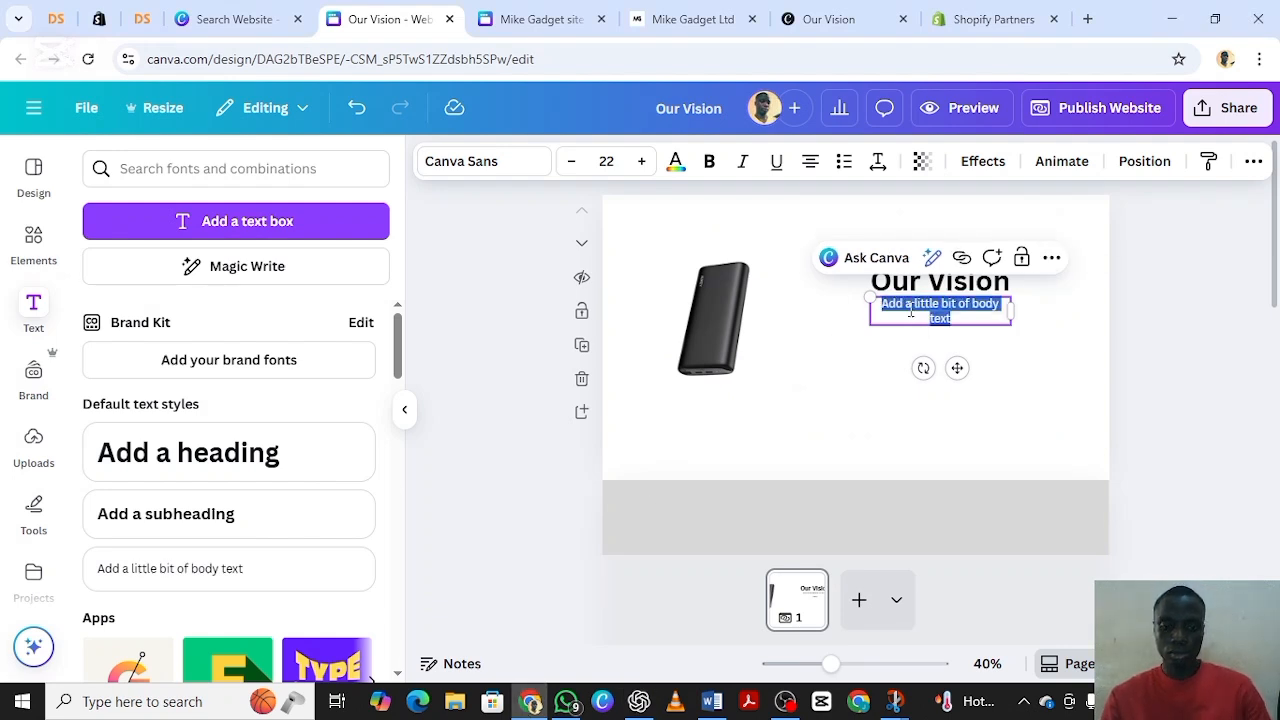
key(ctrl+v)
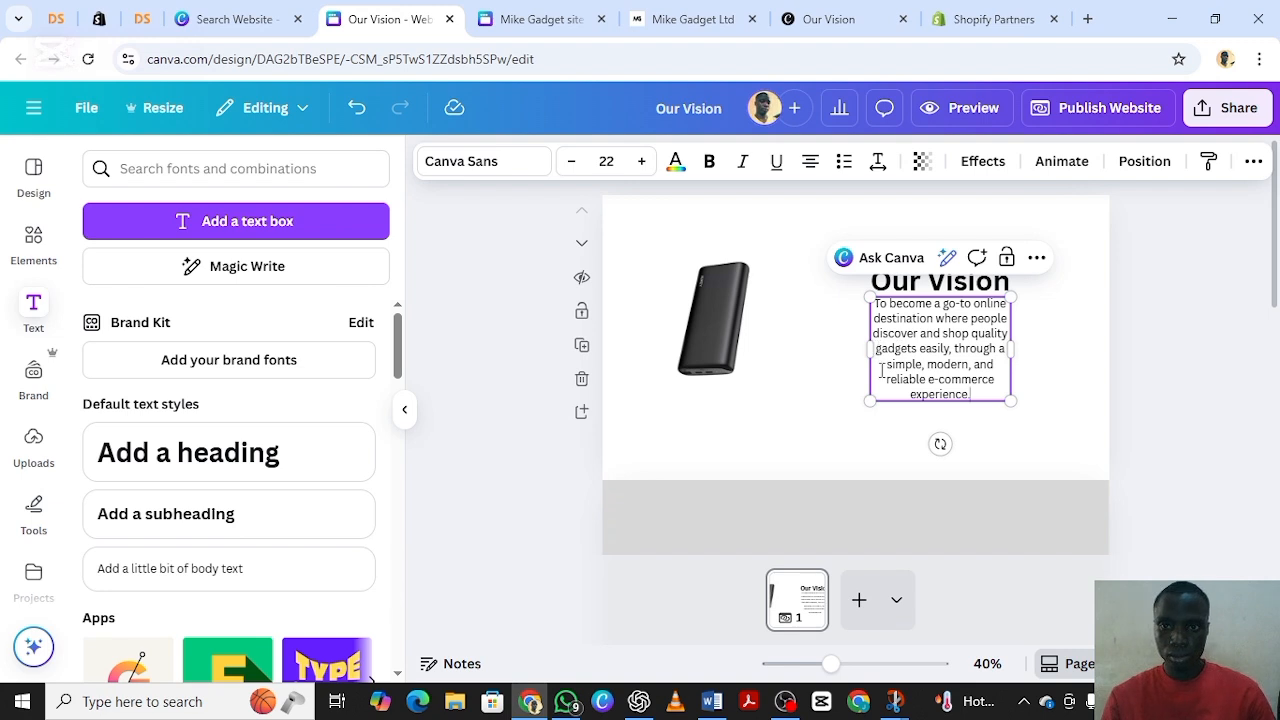
click(819, 373)
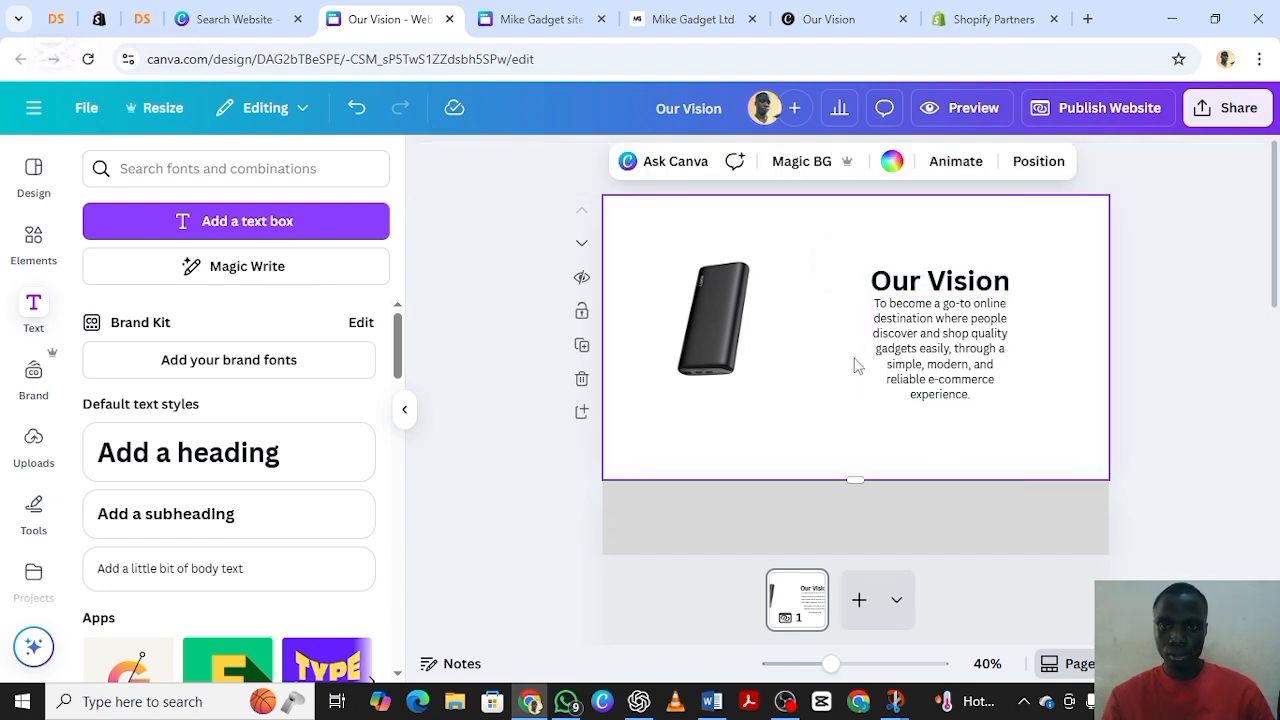
Step: Lower and widen the vision paragraph beneath its heading, and centre the power bank image vertically in the first section
drag(931, 327, 930, 349)
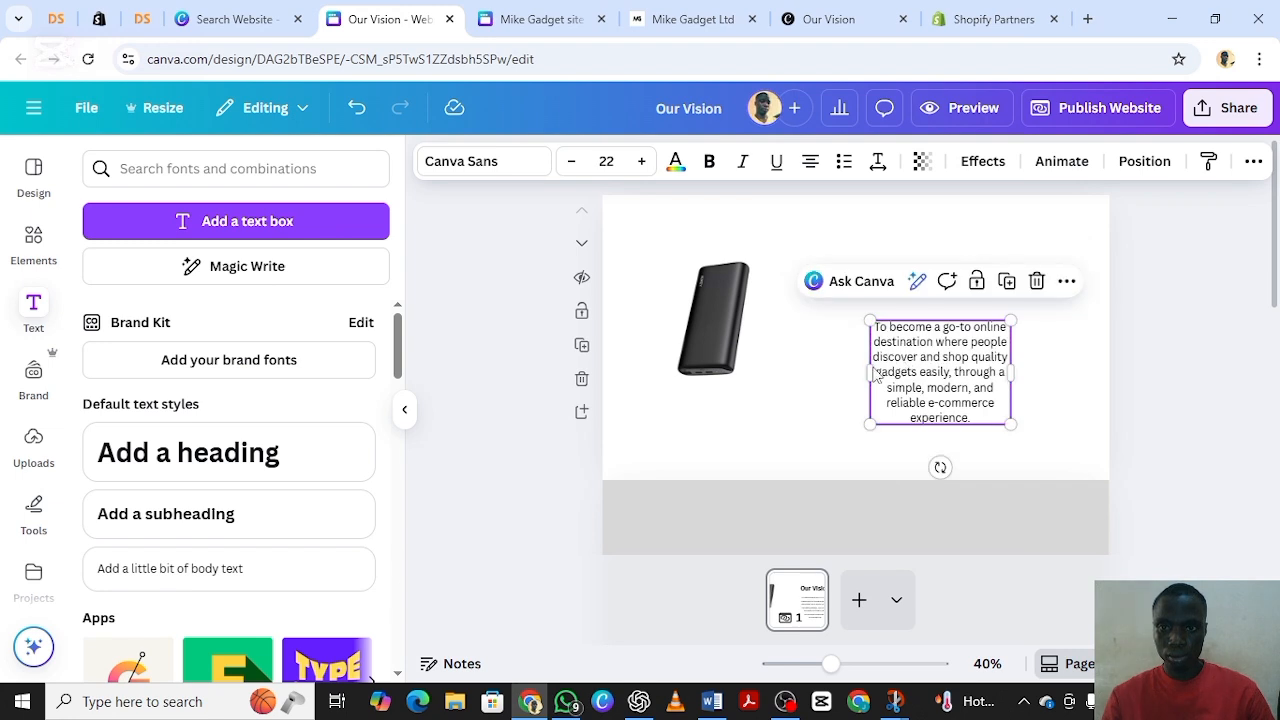
drag(866, 374, 906, 364)
click(896, 447)
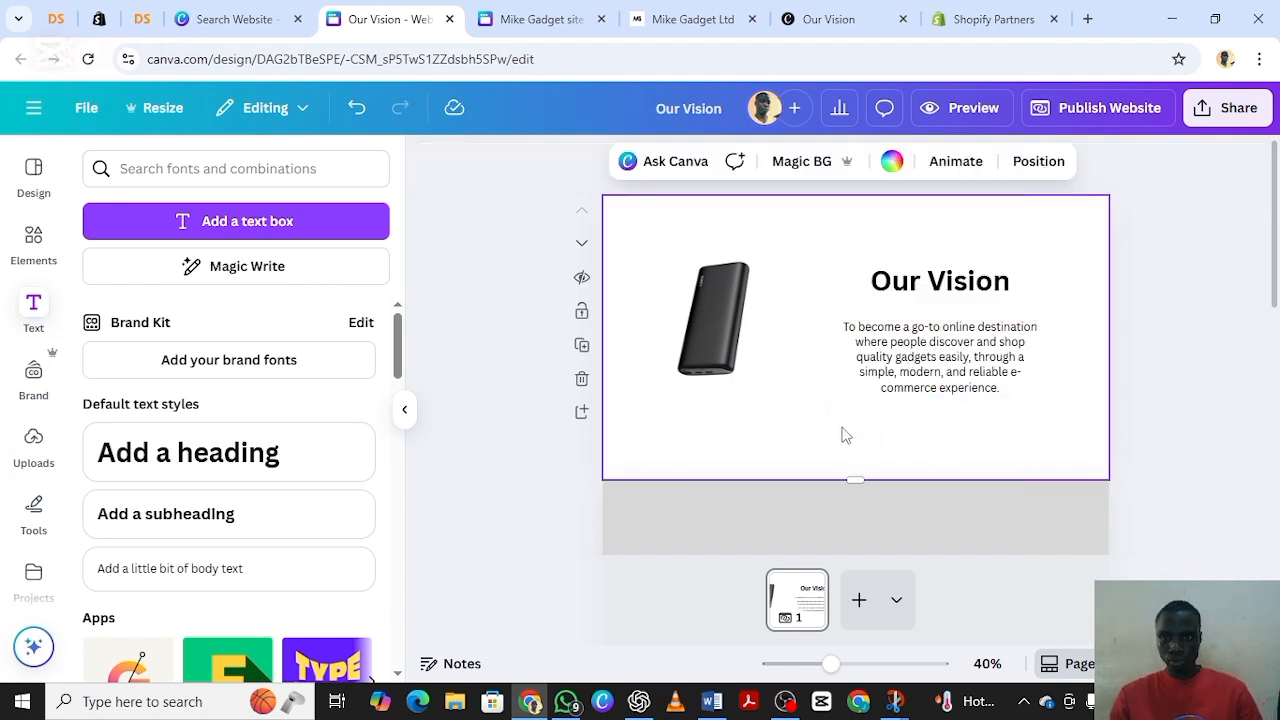
click(730, 342)
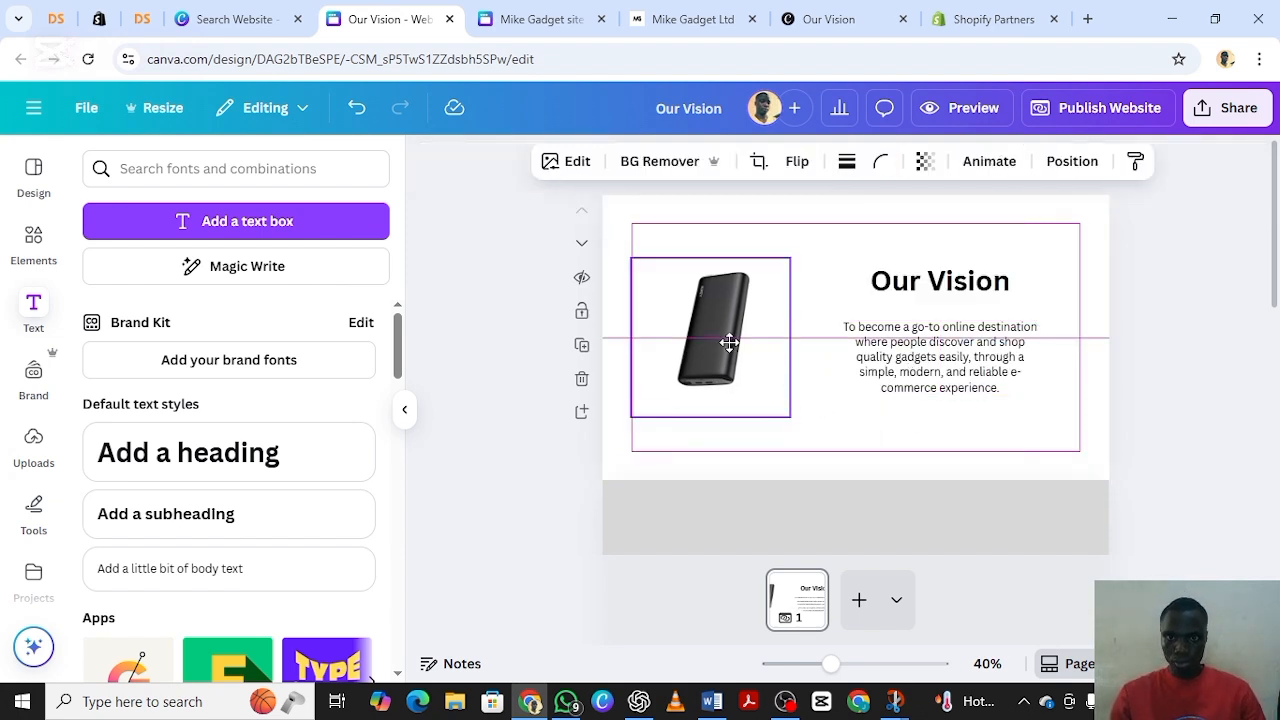
click(845, 430)
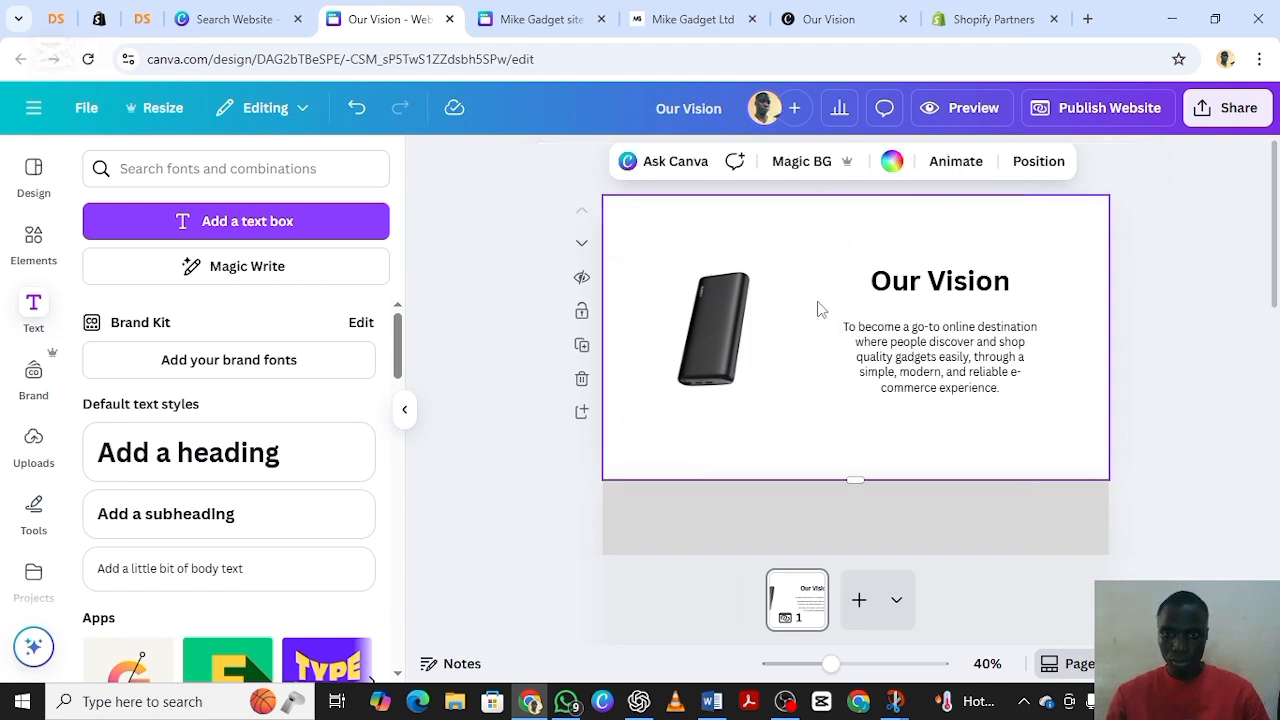
Step: Group the "Our Vision" heading with its paragraph and place a duplicate of the group in the left part of the grey section
drag(838, 253, 1041, 419)
click(900, 226)
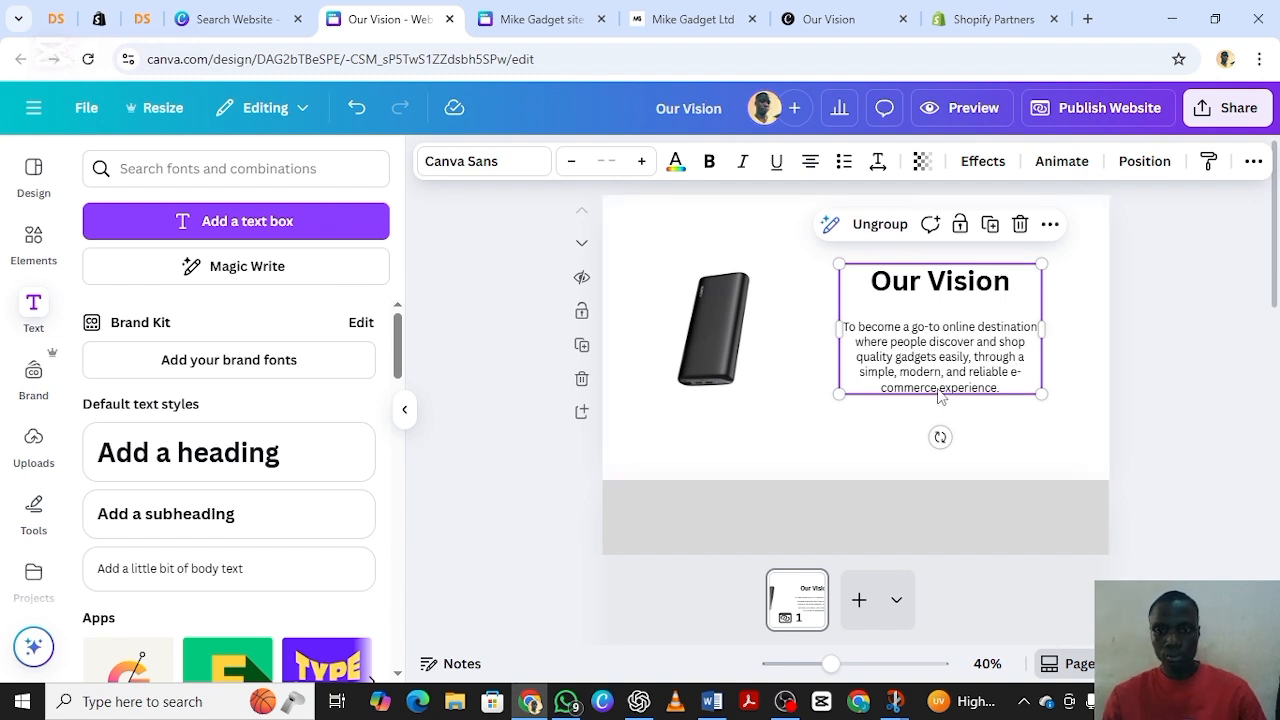
scroll(940, 392, down, 2)
scroll(932, 318, up, 1)
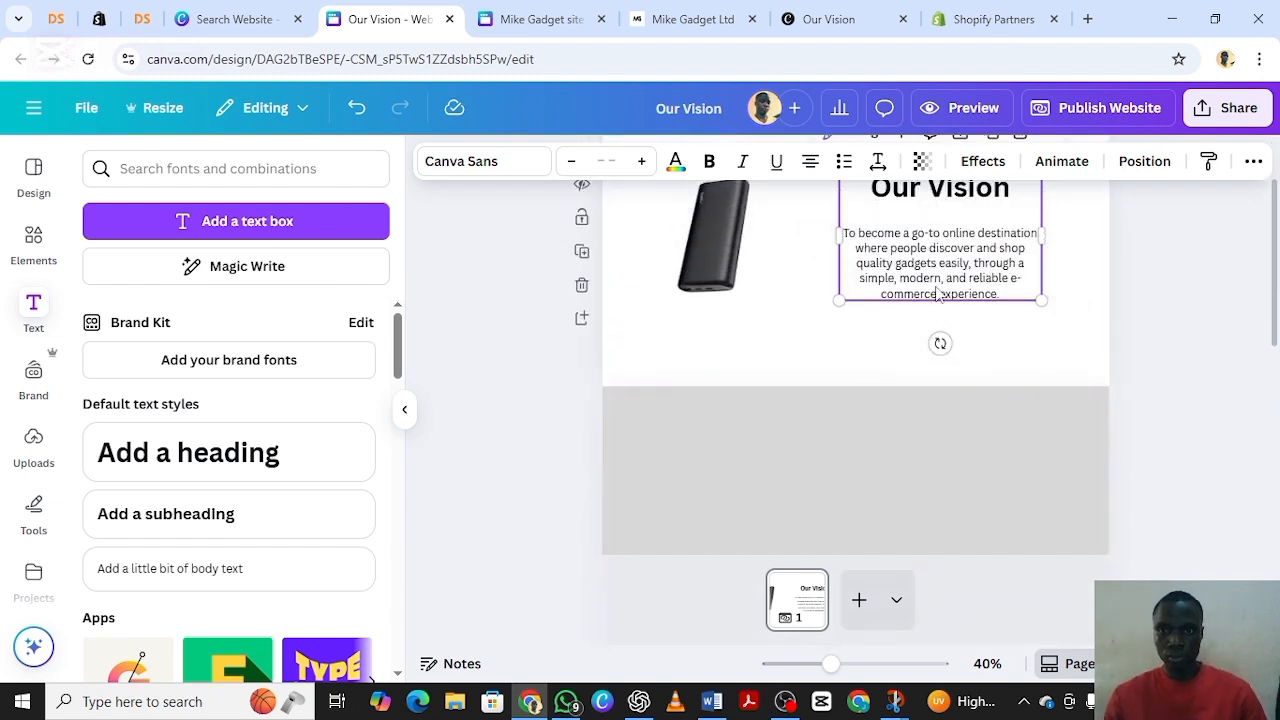
scroll(937, 293, up, 1)
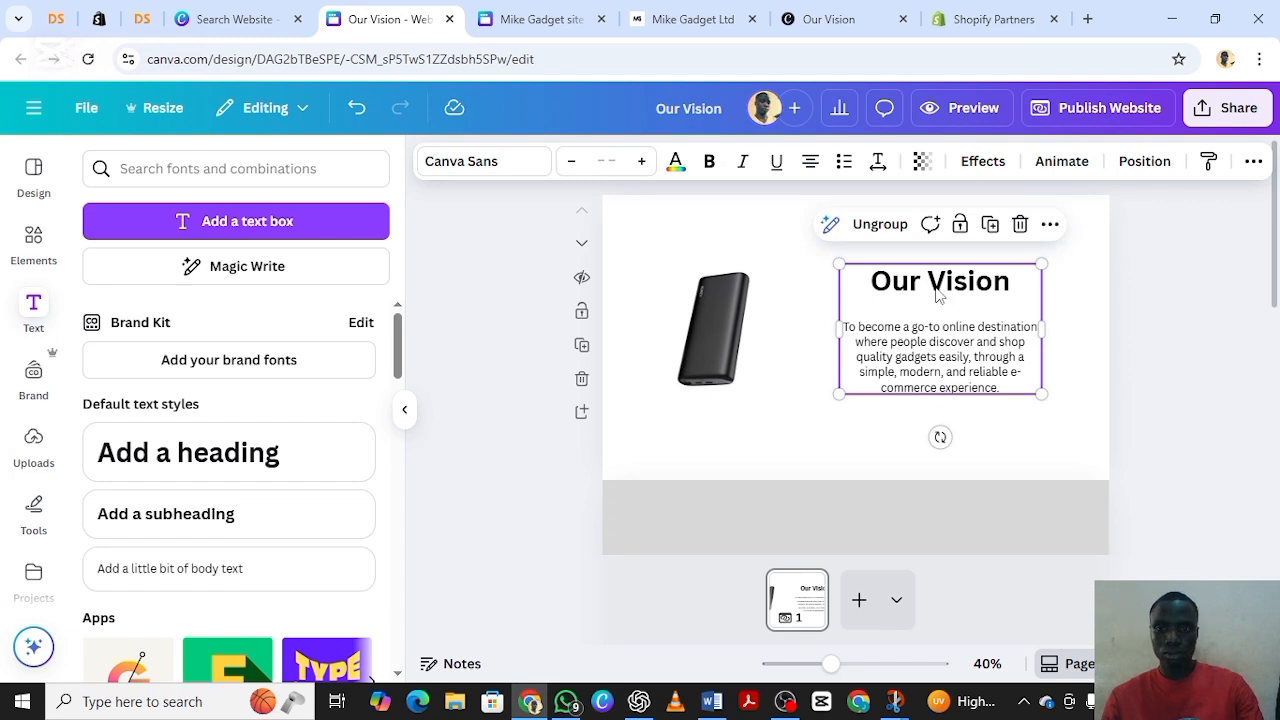
drag(937, 292, 940, 322)
scroll(940, 317, down, 1)
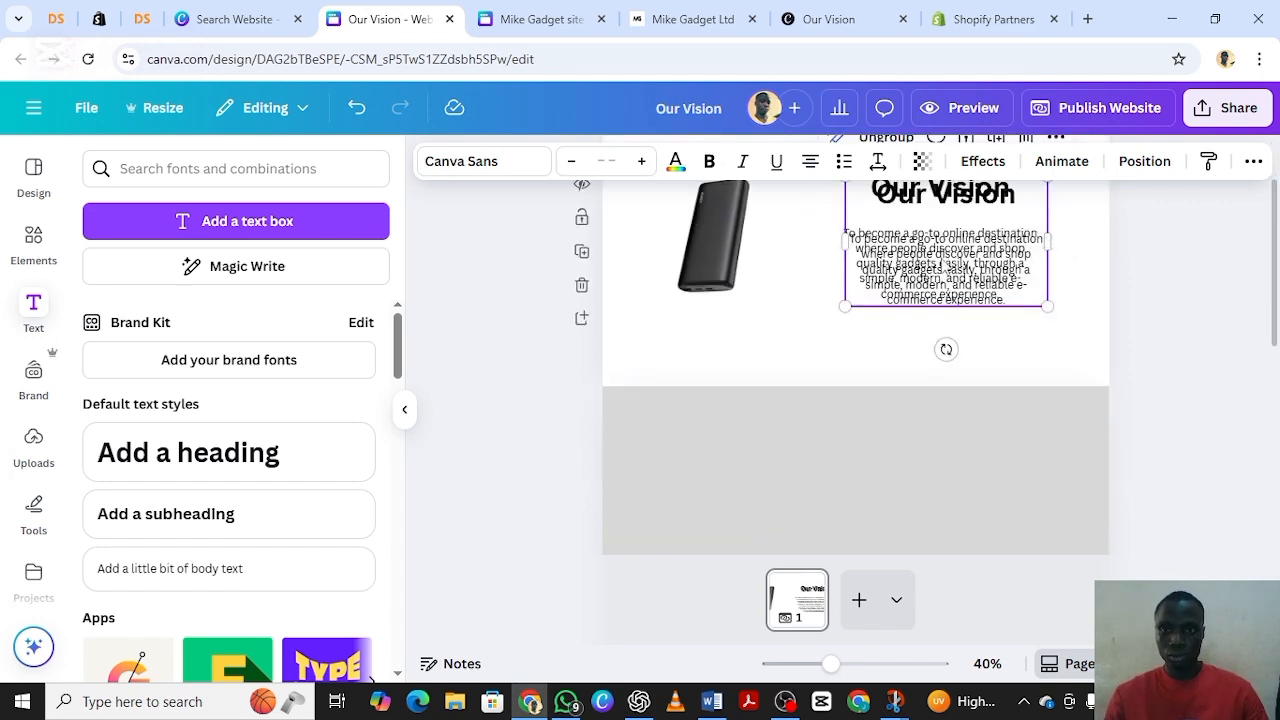
drag(936, 268, 760, 489)
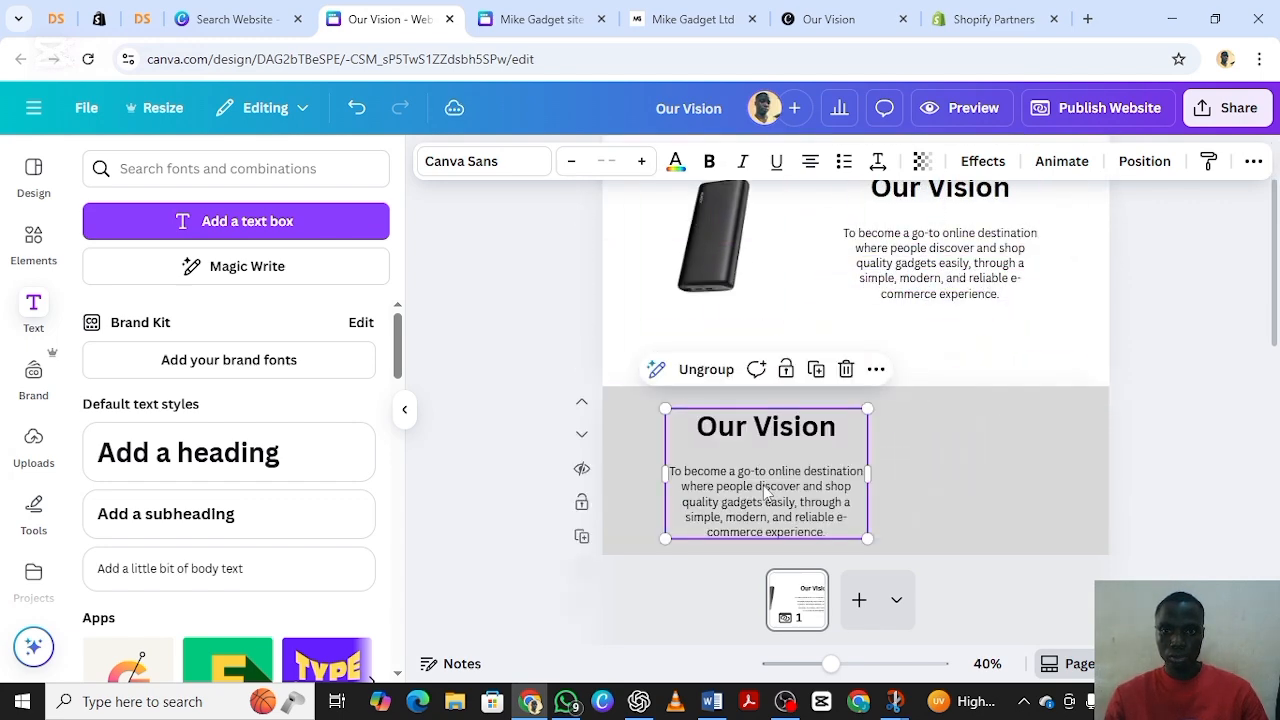
scroll(762, 440, down, 2)
drag(765, 280, 752, 329)
Step: Change the duplicated heading in the grey section to "Our Mission"
click(757, 306)
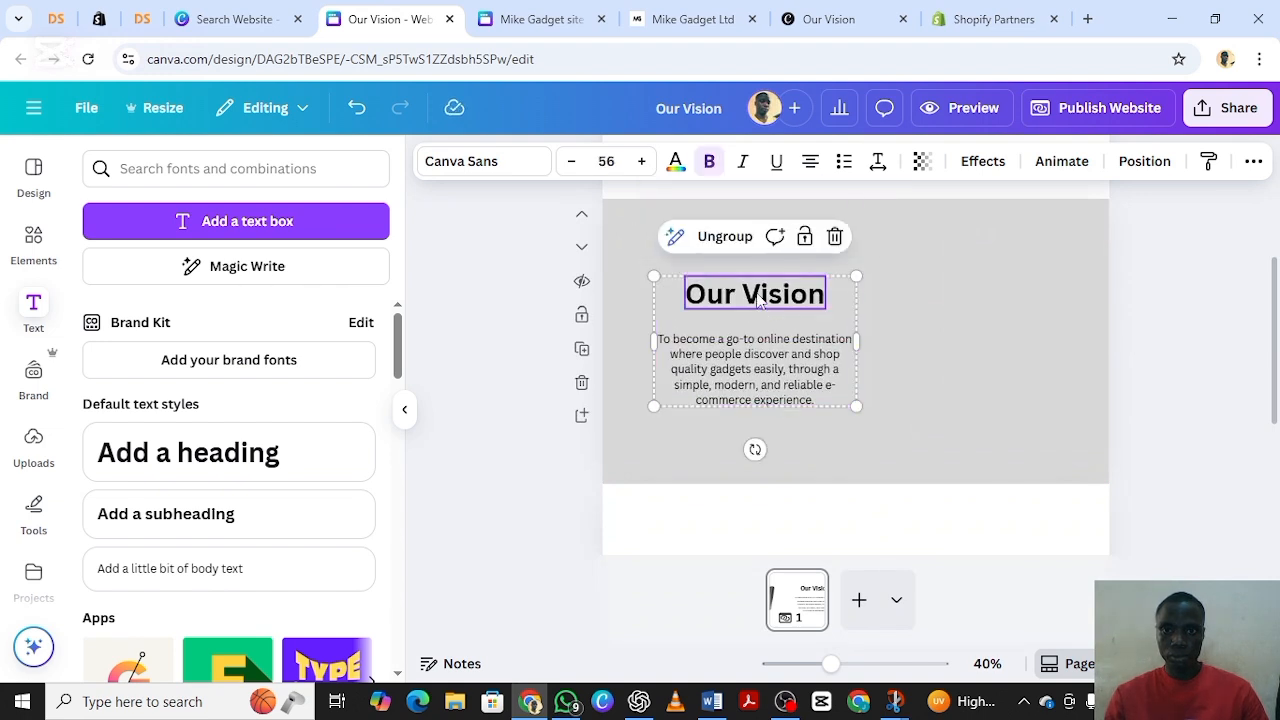
click(759, 300)
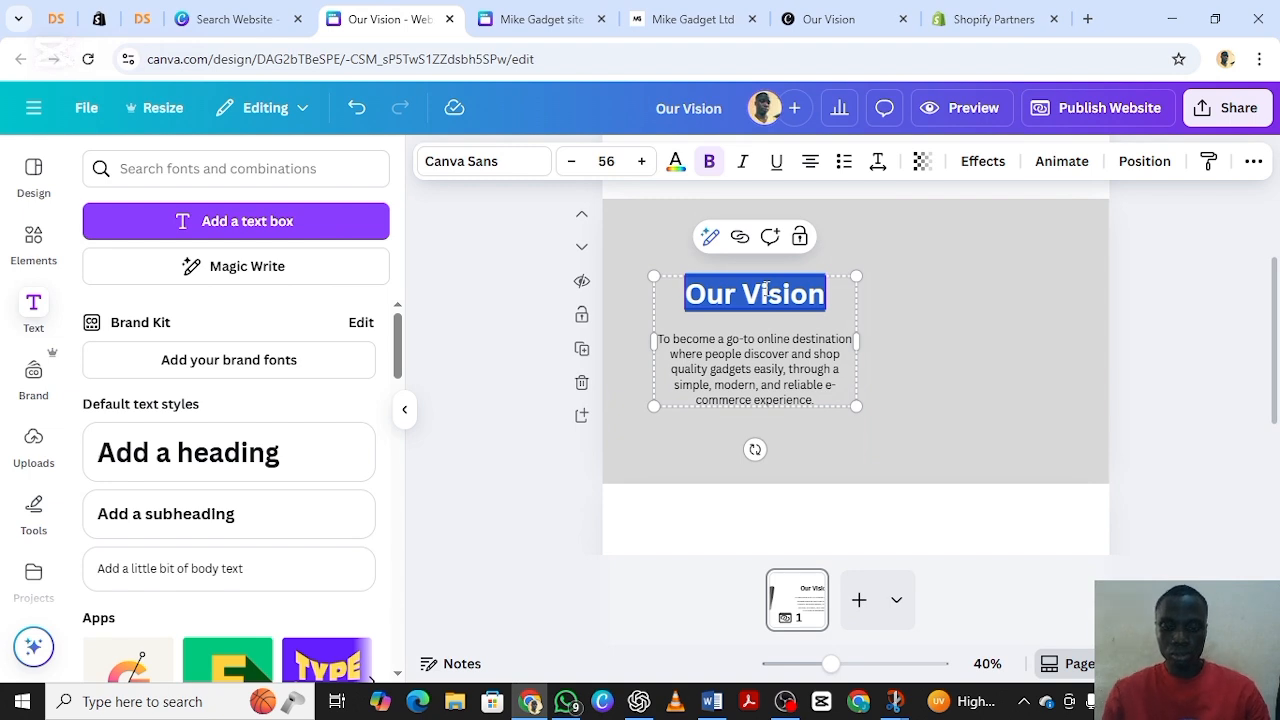
text(Our )
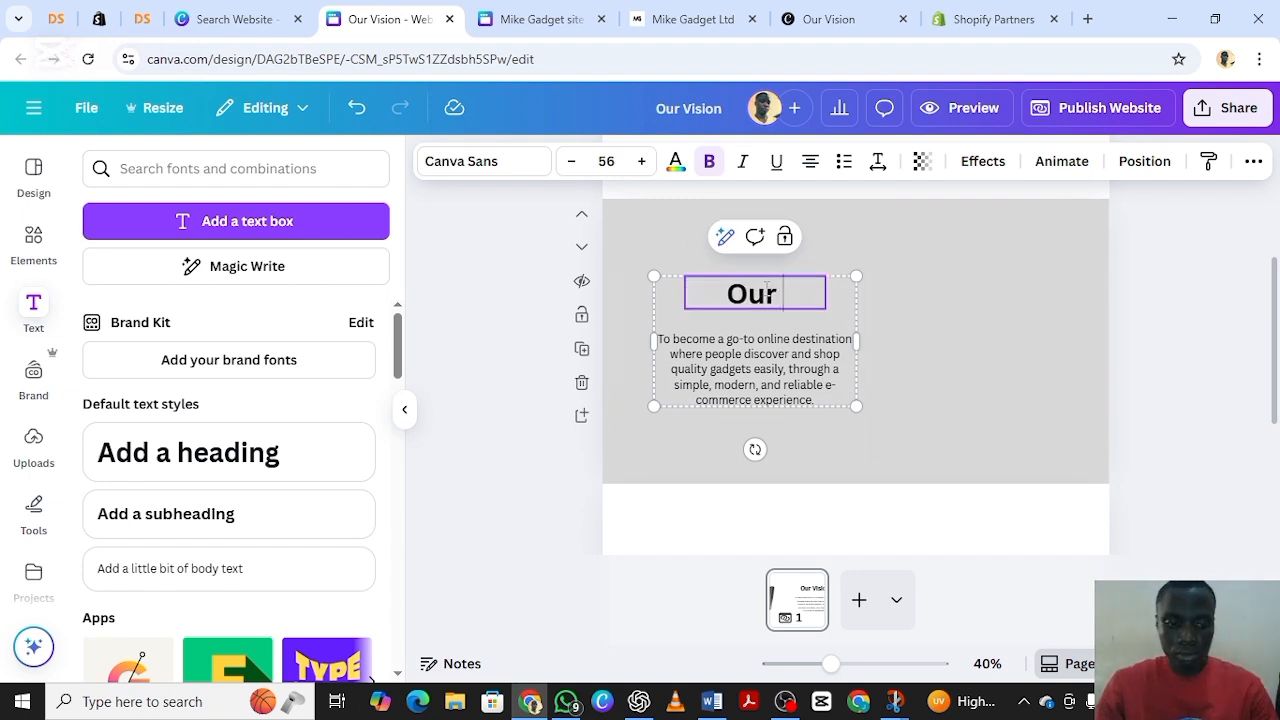
text(Mission)
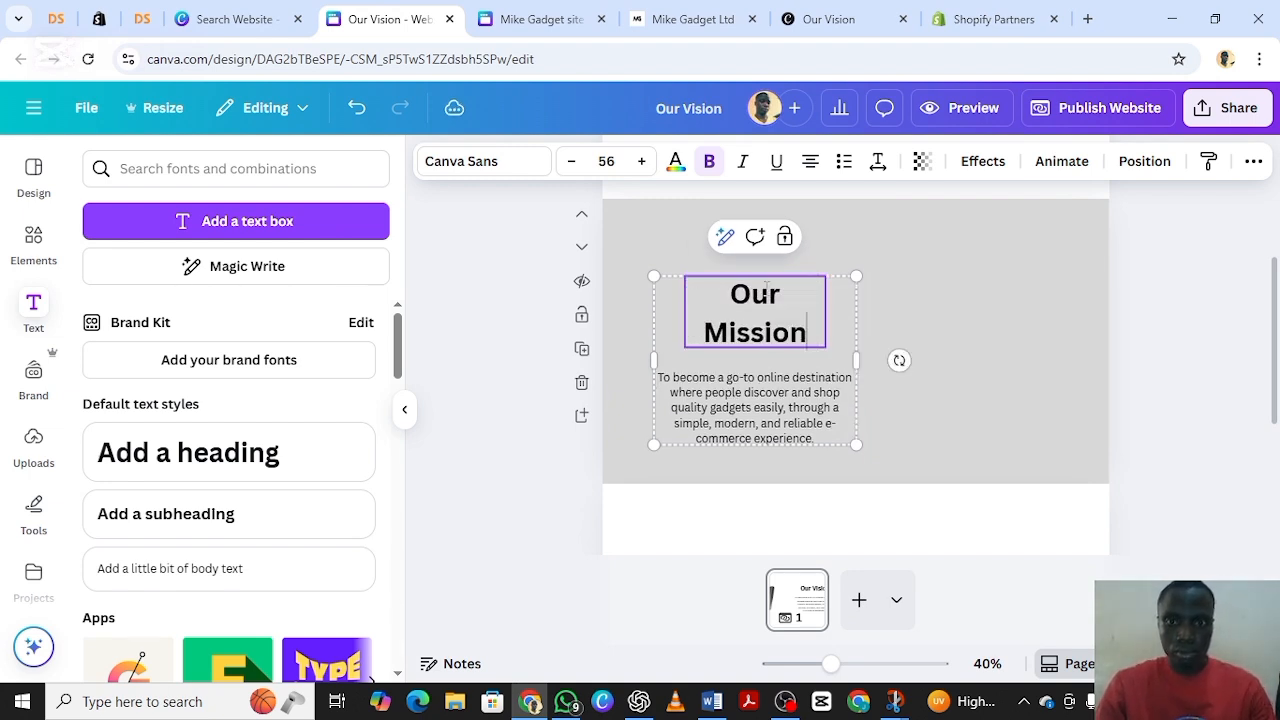
click(980, 275)
Step: Ungroup the mission texts, widen the "Our Mission" heading to fit one line, and move the paragraph up beneath it
click(755, 330)
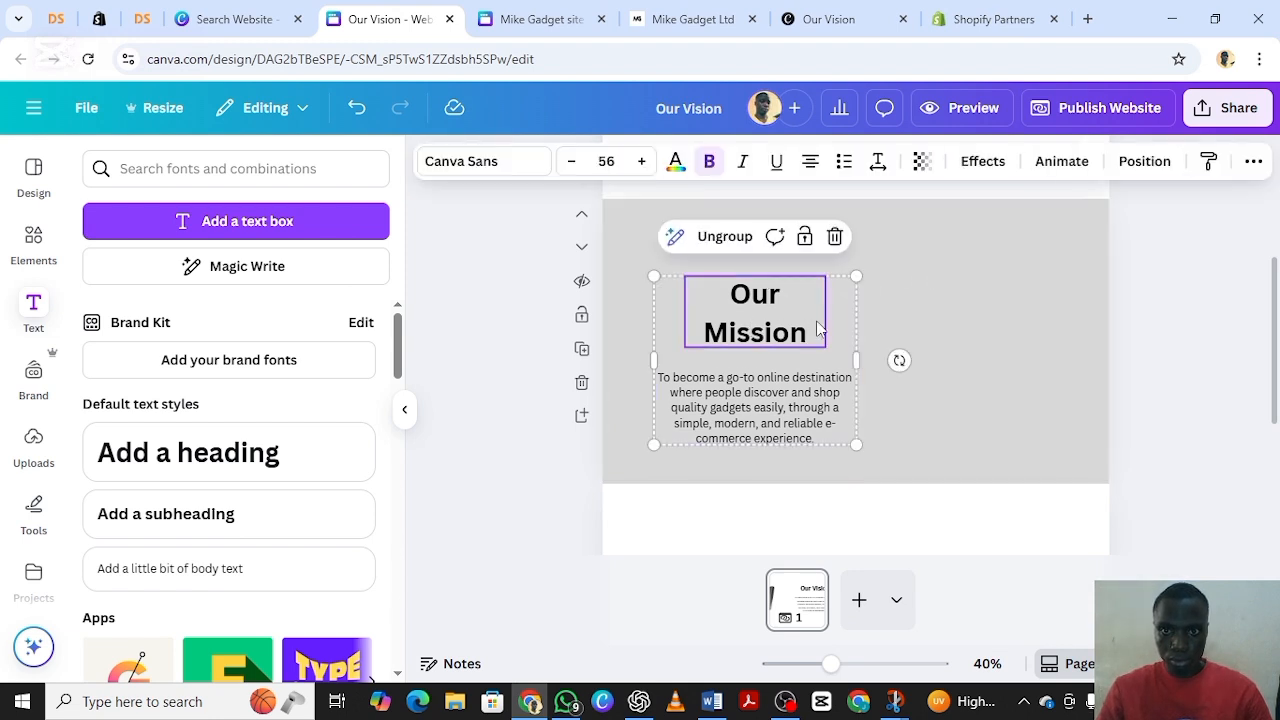
click(724, 237)
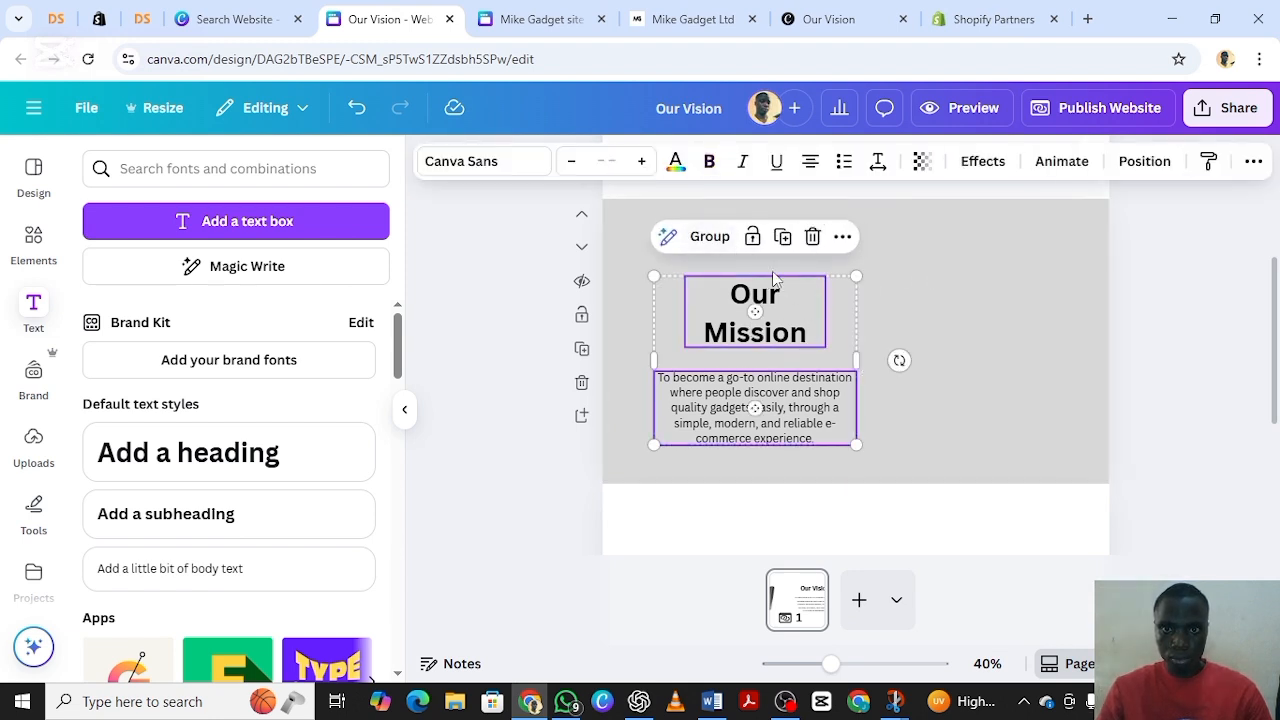
click(806, 320)
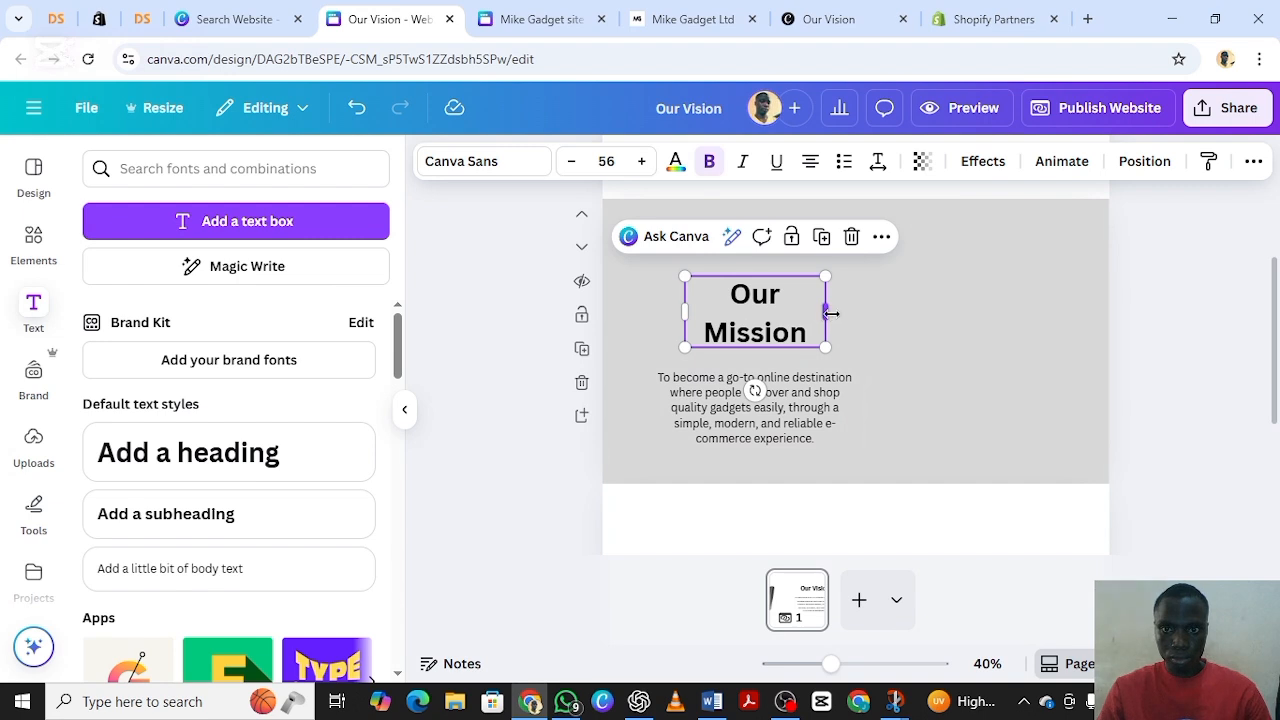
drag(831, 313, 803, 293)
drag(787, 405, 787, 363)
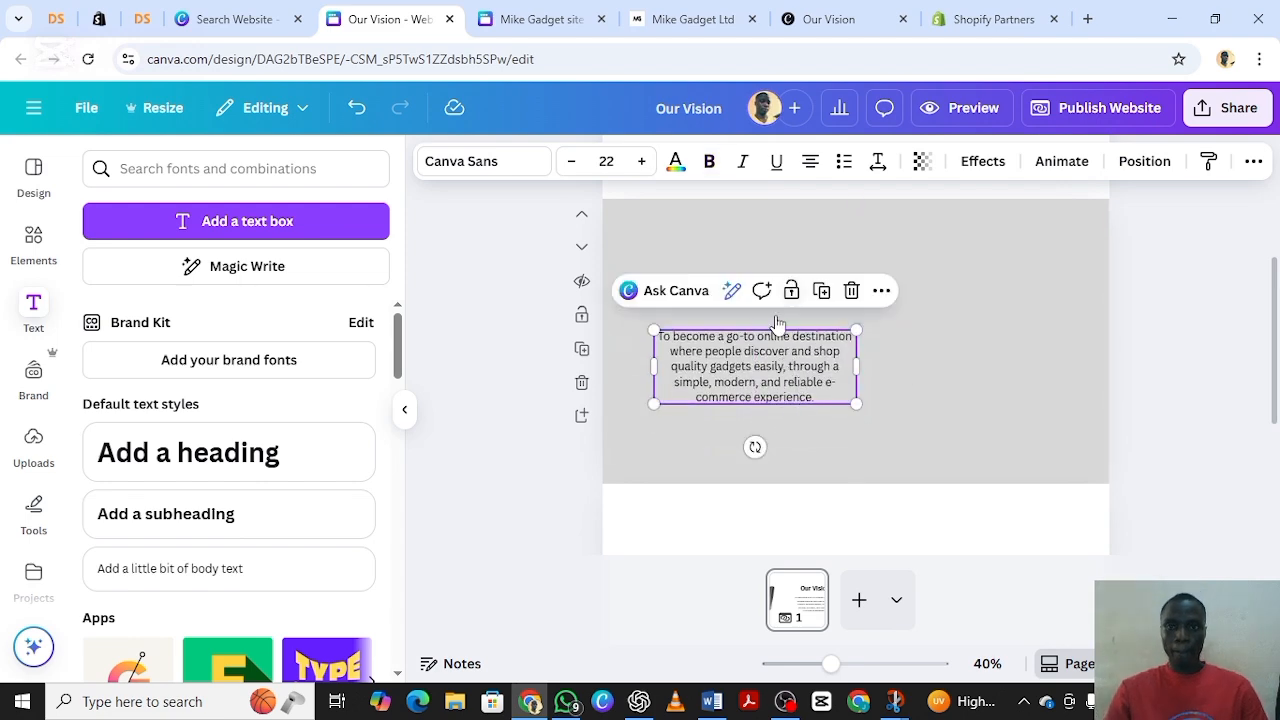
Step: Replace the grey section's paragraph with the Our Mission text copied from the ChatGPT conversation and nudge it closer to its heading
key(alt+Tab)
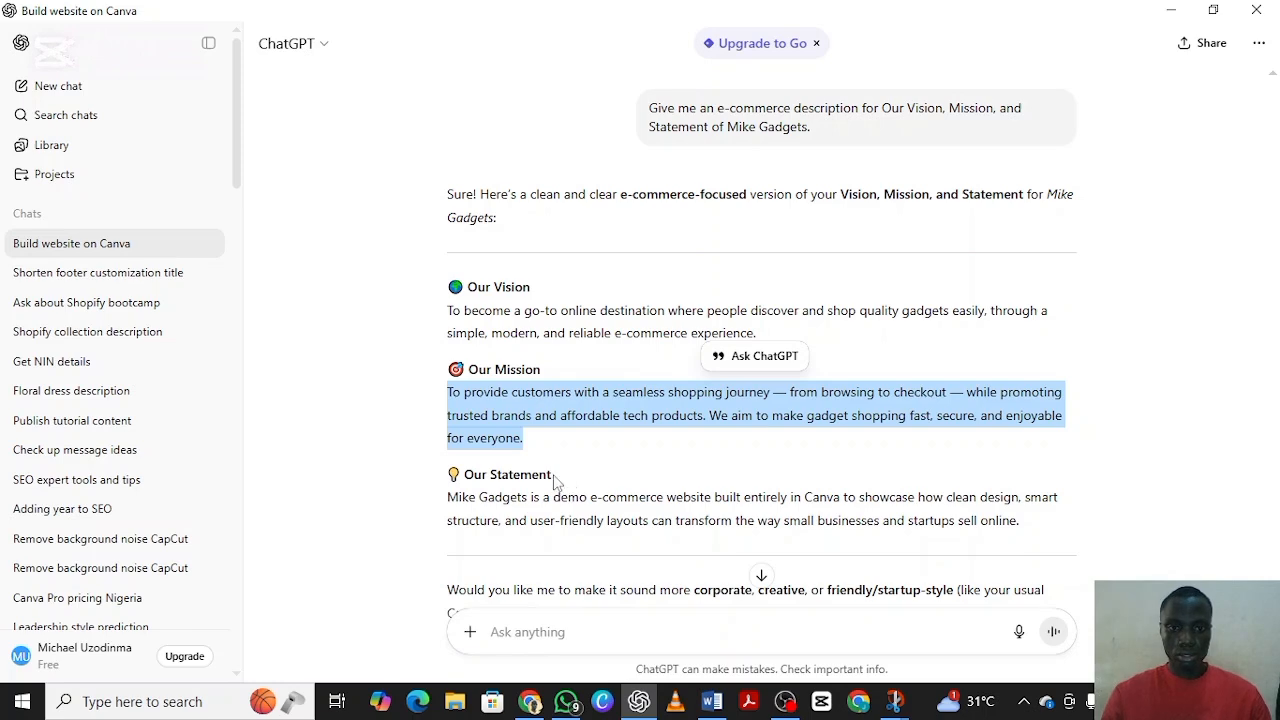
click(556, 481)
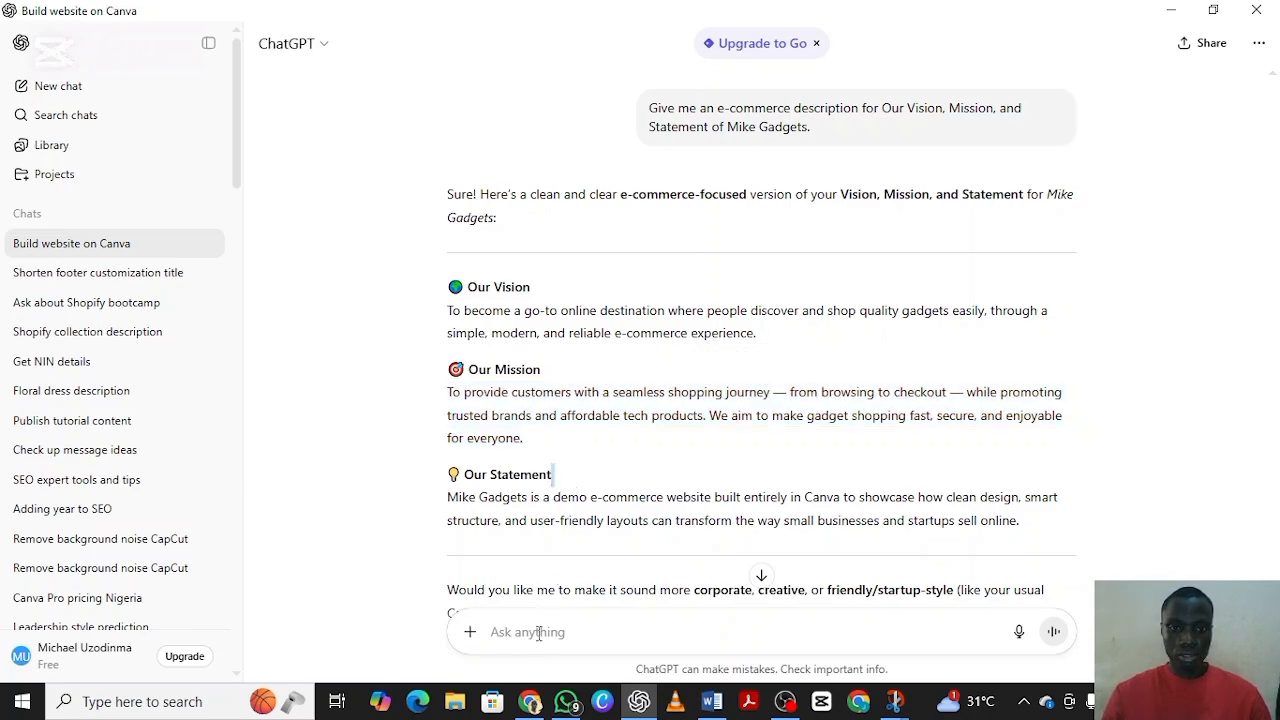
click(531, 701)
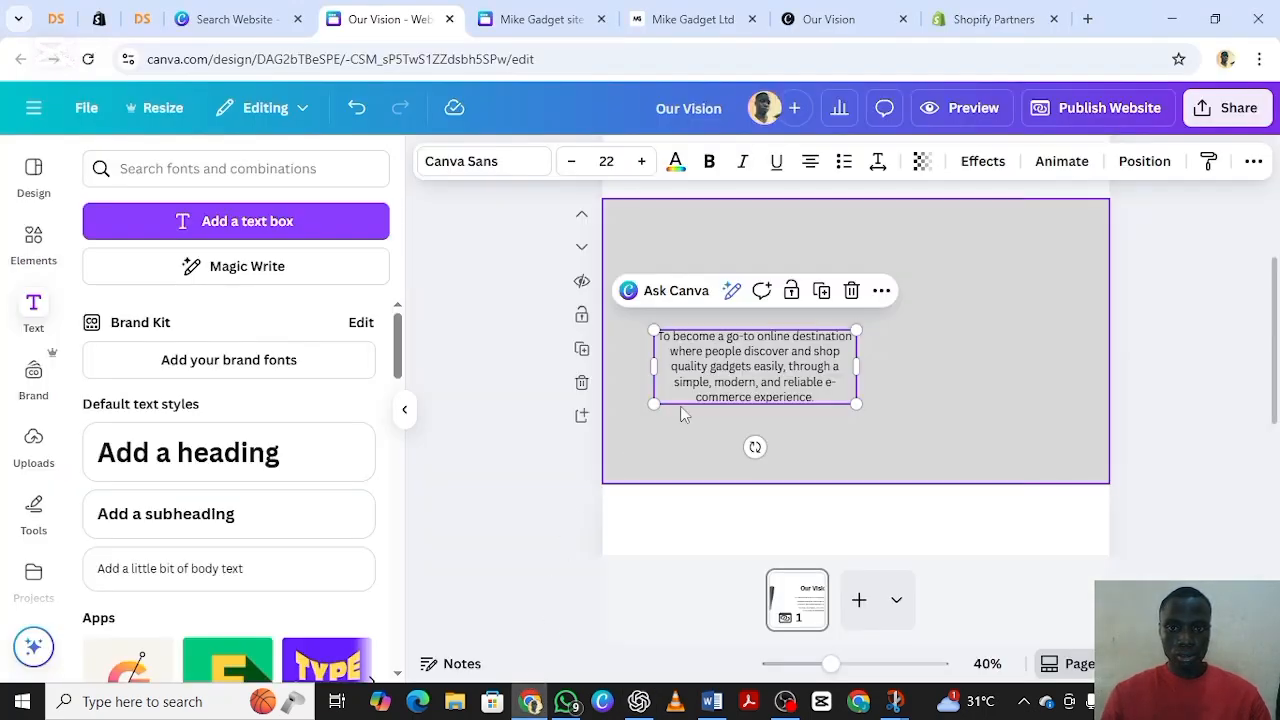
double_click(695, 372)
text(To provide customers with a seamless shopping journey — from browsing to checkout — while promoting trusted brands and affordable tech products. We aim to make gadget shopping fast, secure, and enjoyable for everyone.)
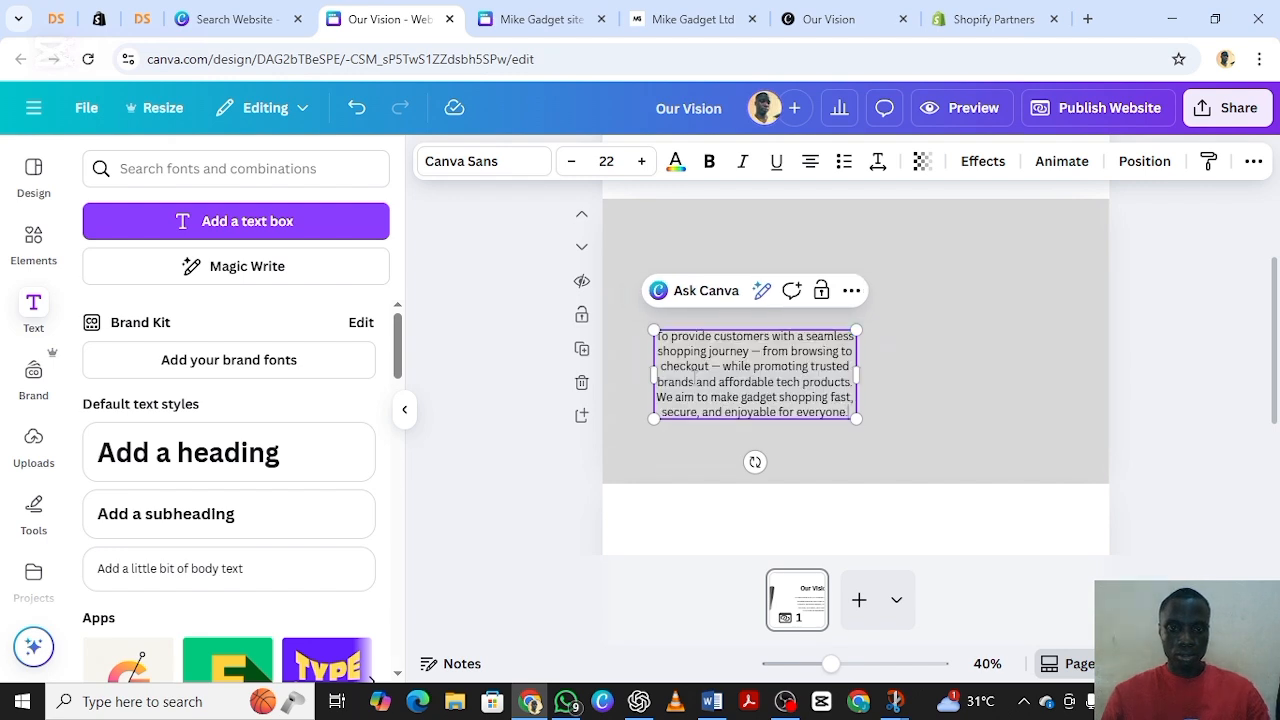
key(Escape)
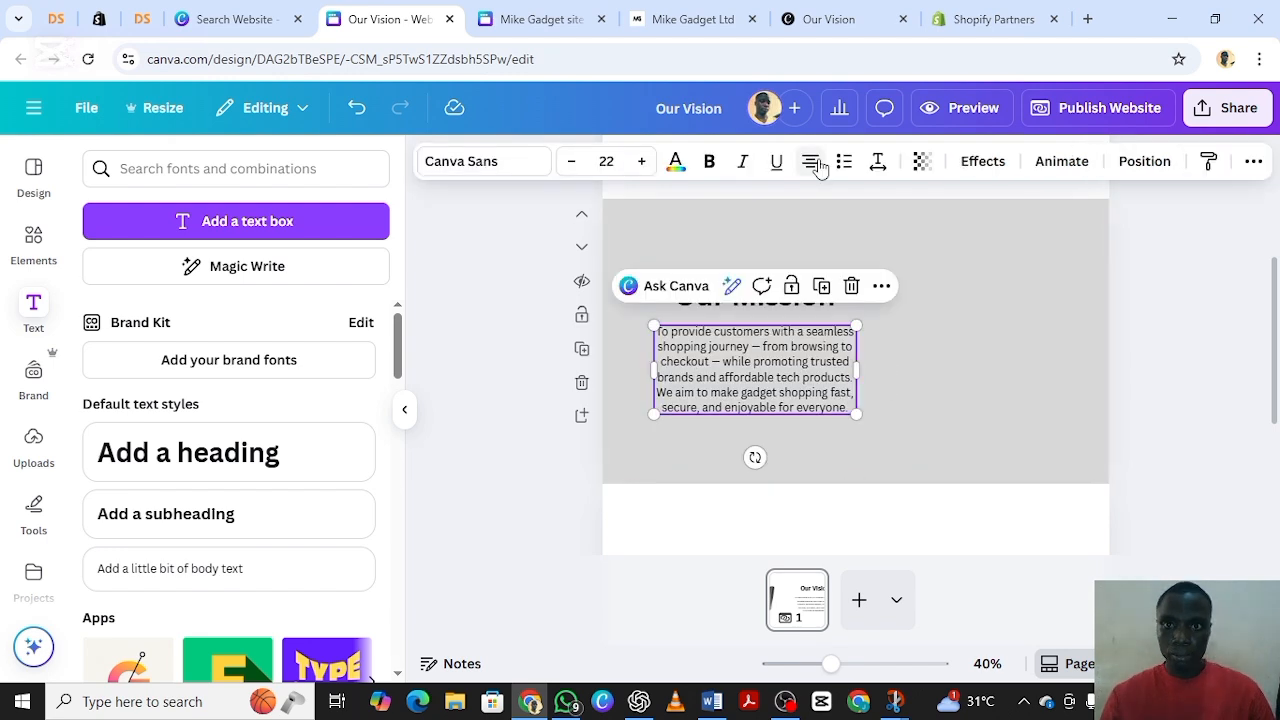
click(948, 392)
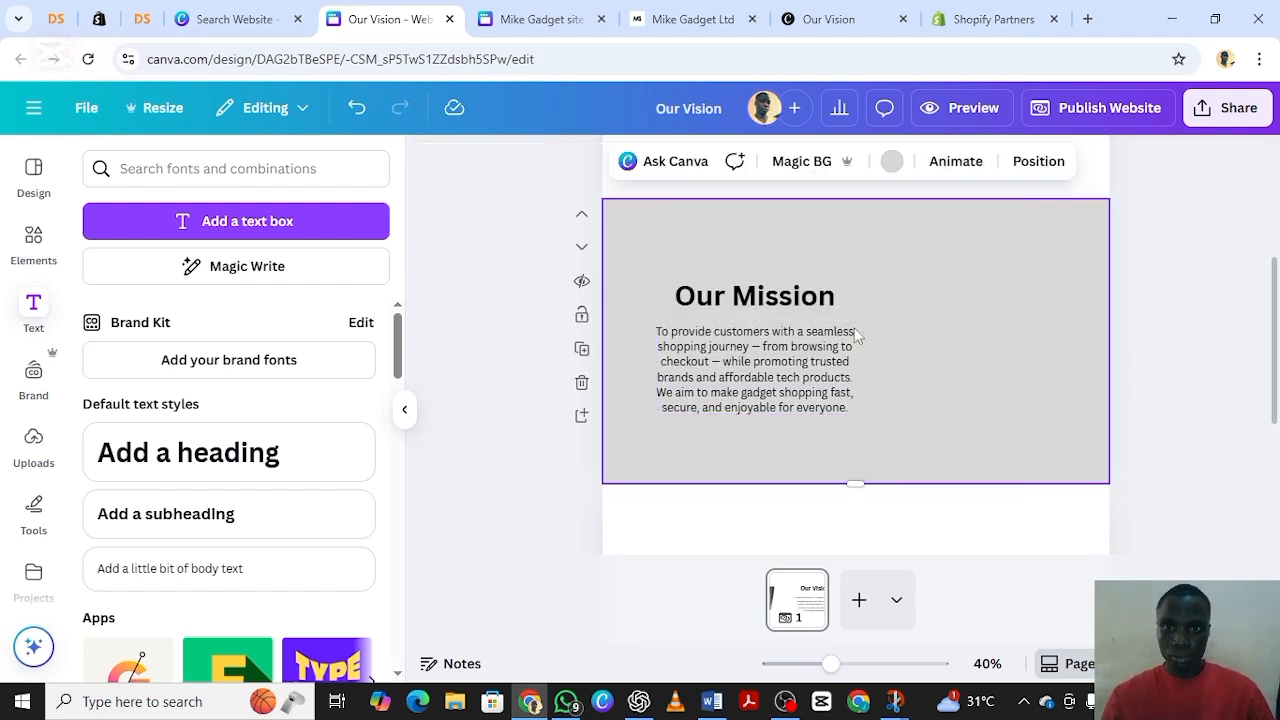
Step: Group the "Our Mission" heading with its paragraph
scroll(855, 290, up, 2)
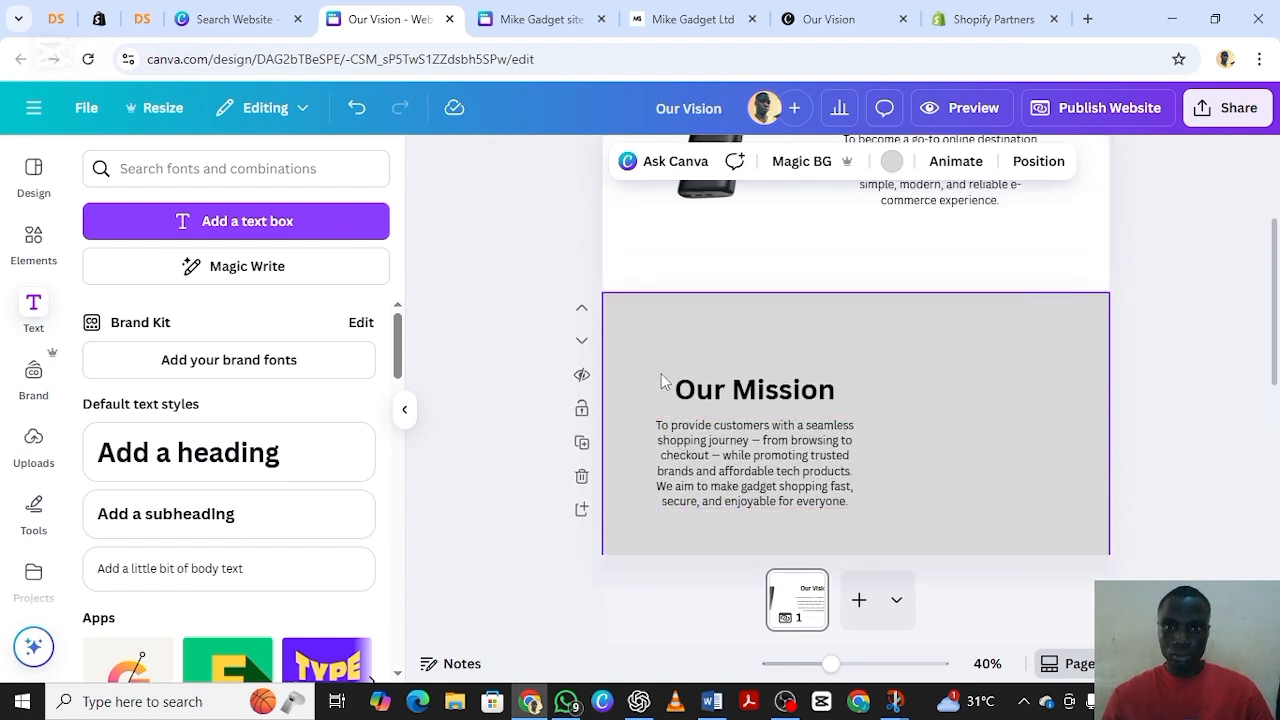
drag(660, 349, 854, 518)
click(712, 332)
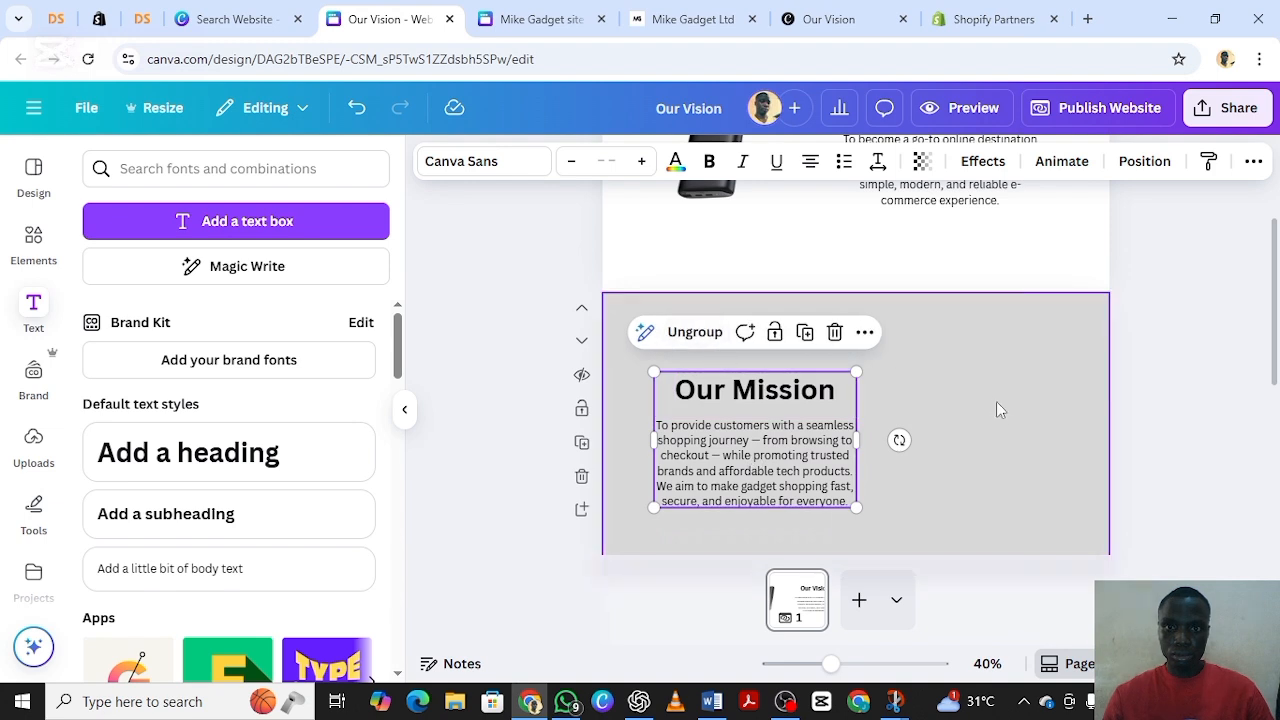
click(948, 414)
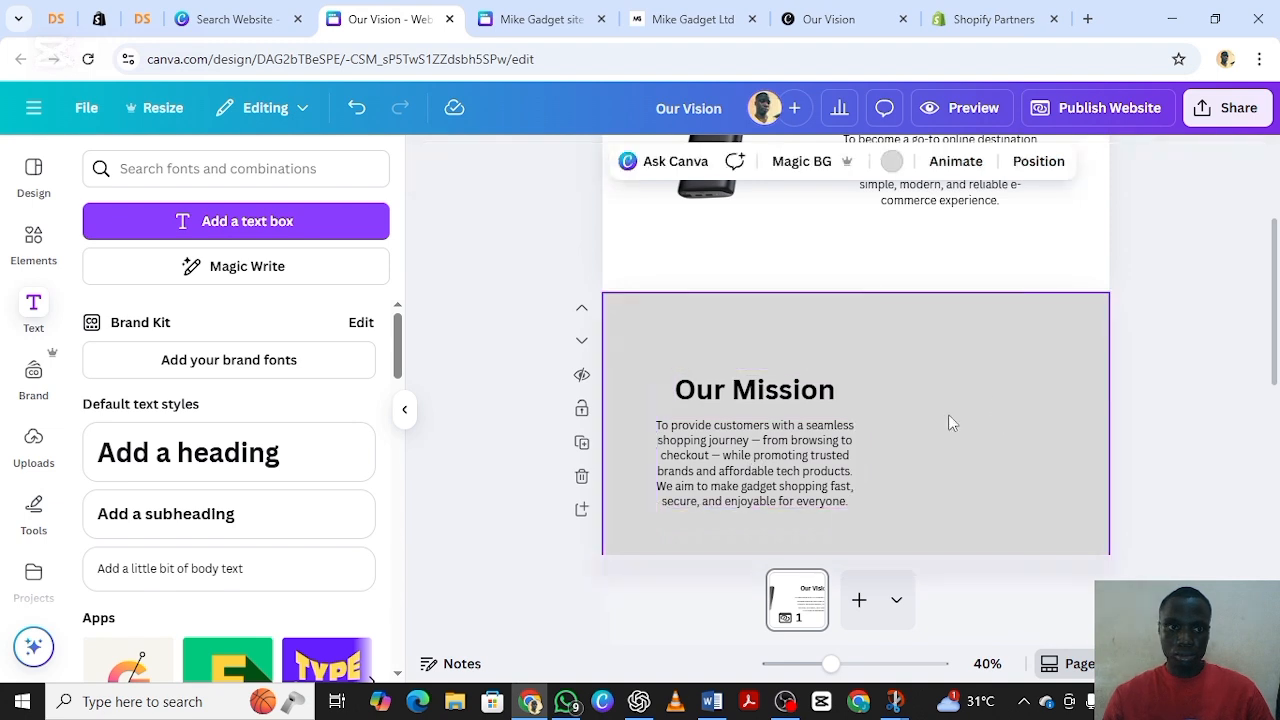
Step: Add the uploaded Samsung Galaxy Tab S8 Ultra image to the grey section, shrink it, and place it right of the mission text
click(34, 445)
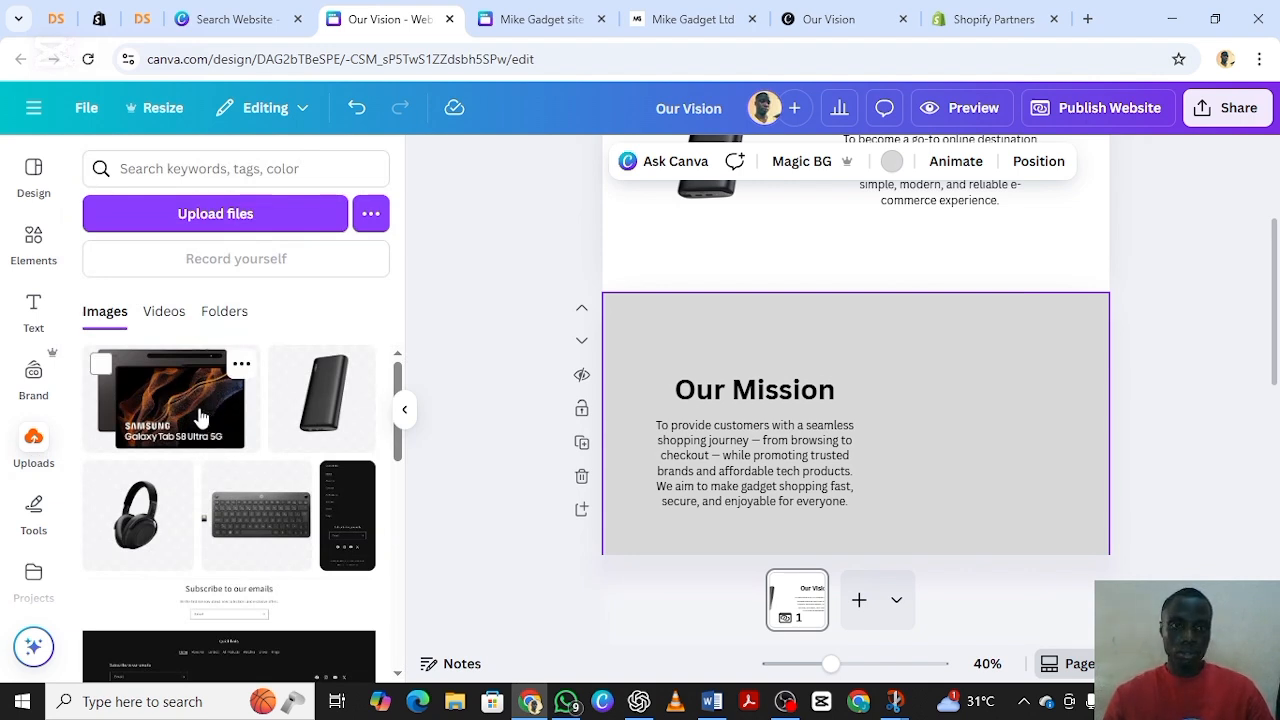
click(198, 416)
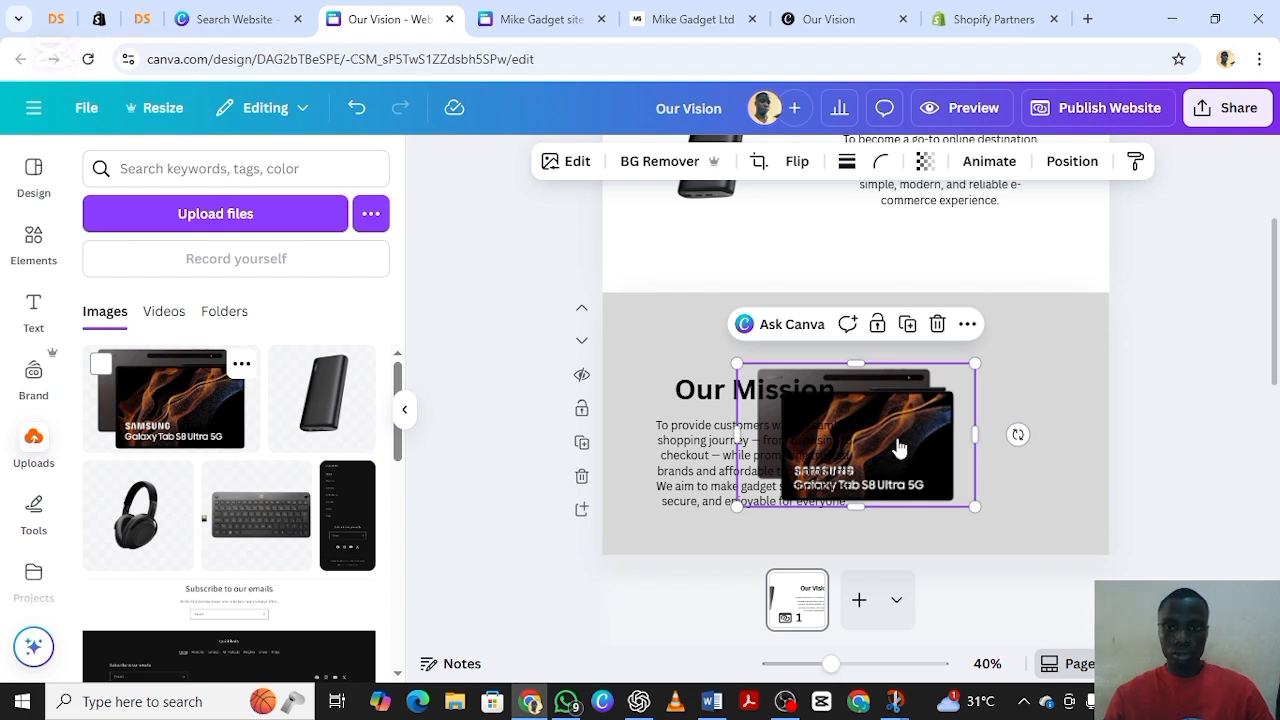
drag(897, 445, 992, 443)
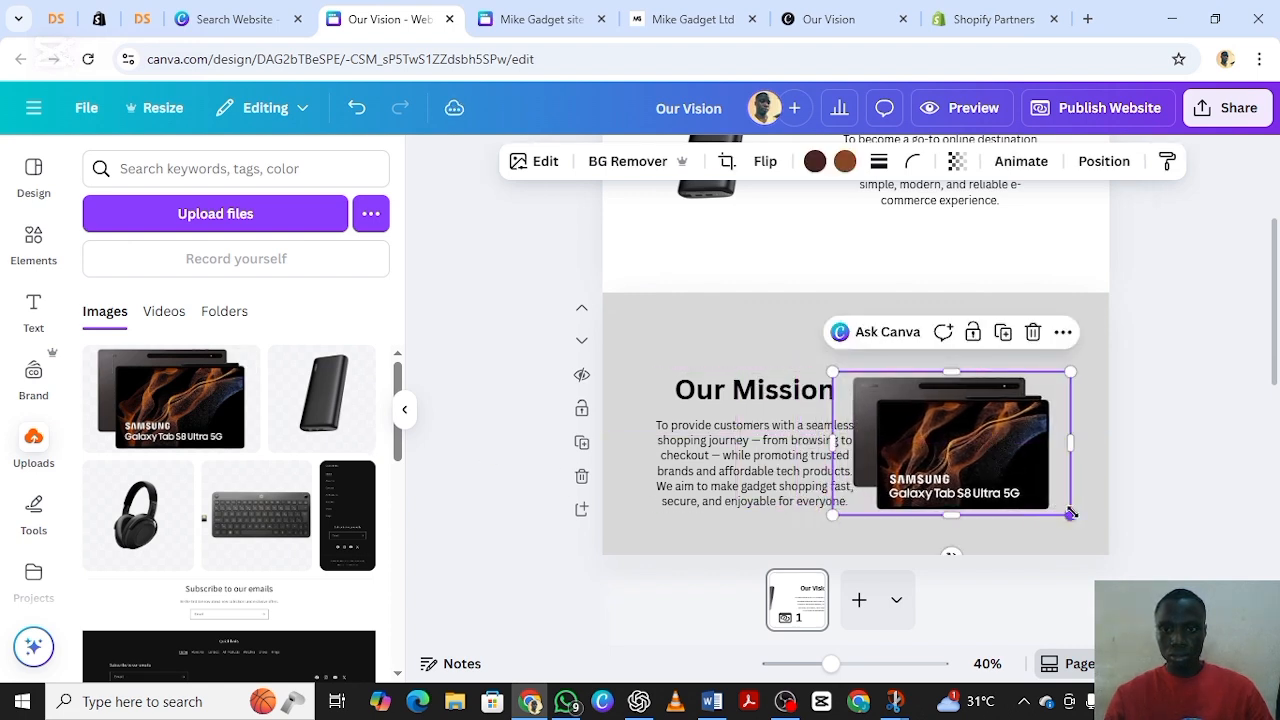
drag(1072, 513, 1016, 482)
drag(957, 434, 1013, 429)
click(1195, 420)
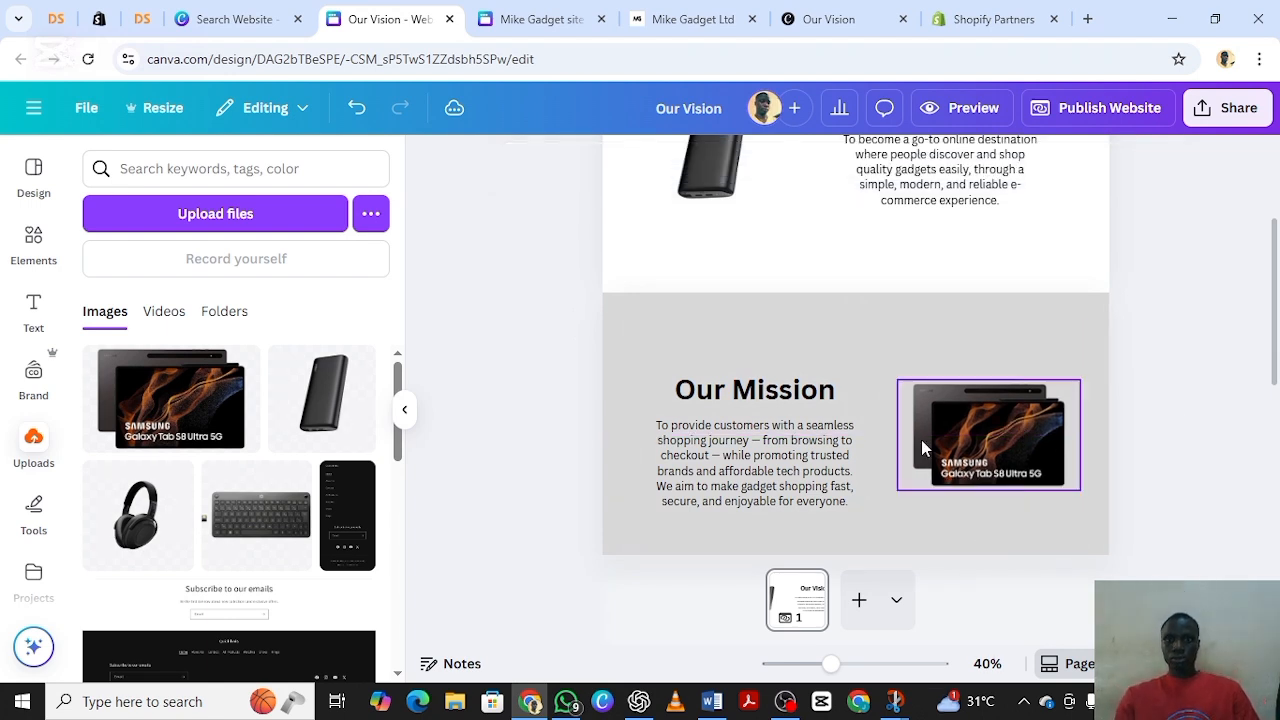
Step: Fine-tune the tablet image's position so it lines up vertically with the "Our Mission" text group
scroll(920, 437, up, 1)
scroll(919, 425, down, 1)
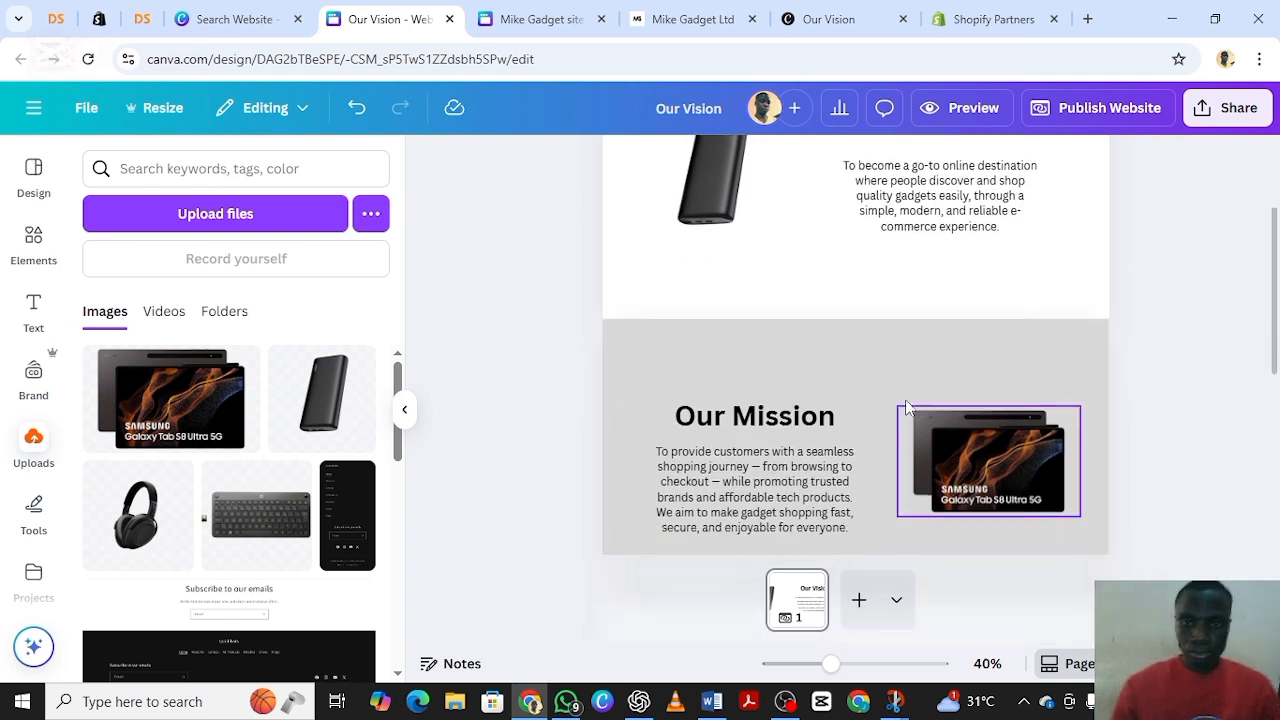
scroll(907, 405, down, 2)
click(991, 344)
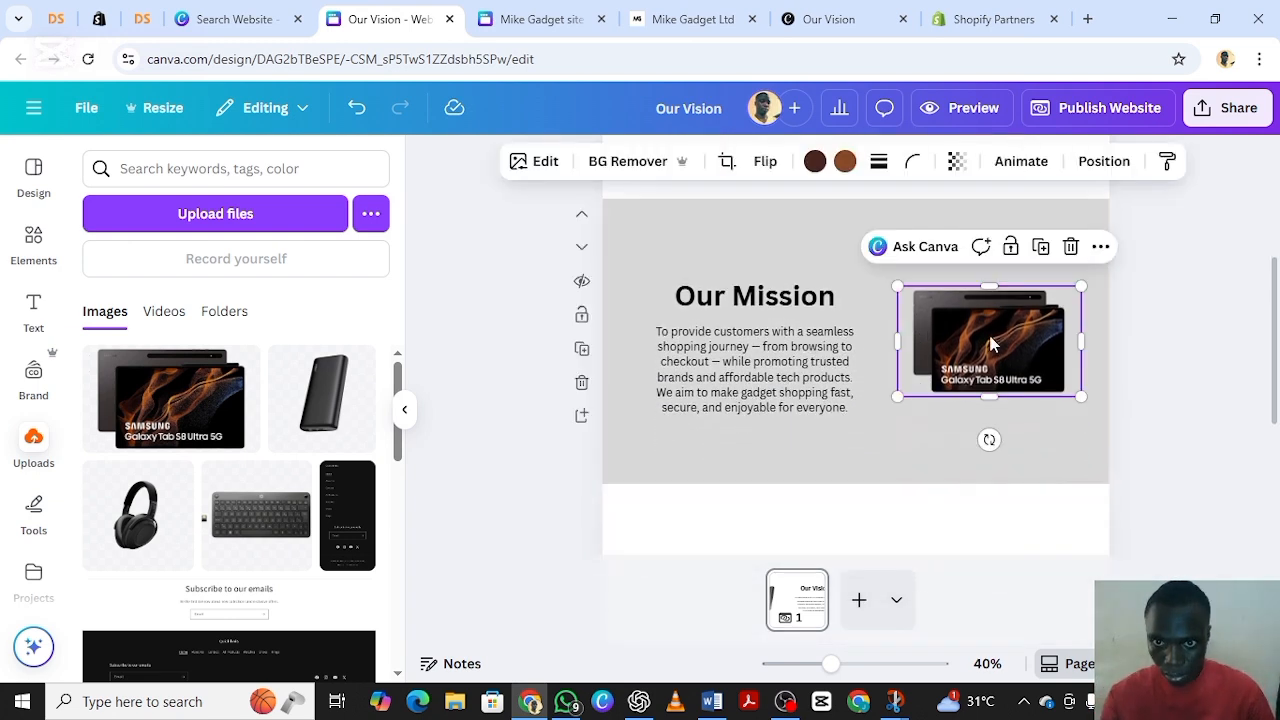
drag(991, 344, 988, 346)
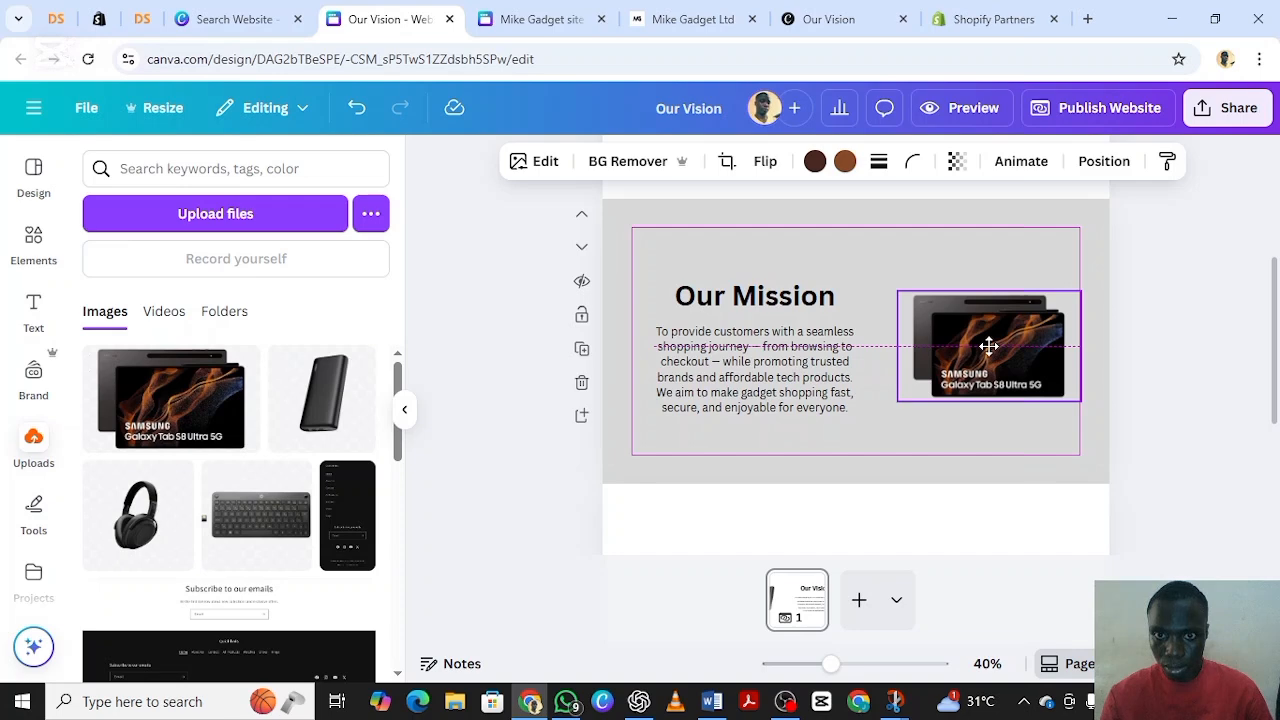
drag(988, 346, 986, 343)
click(1209, 342)
Step: Review the layout of the vision and mission sections and the empty white section below them
scroll(1008, 370, up, 2)
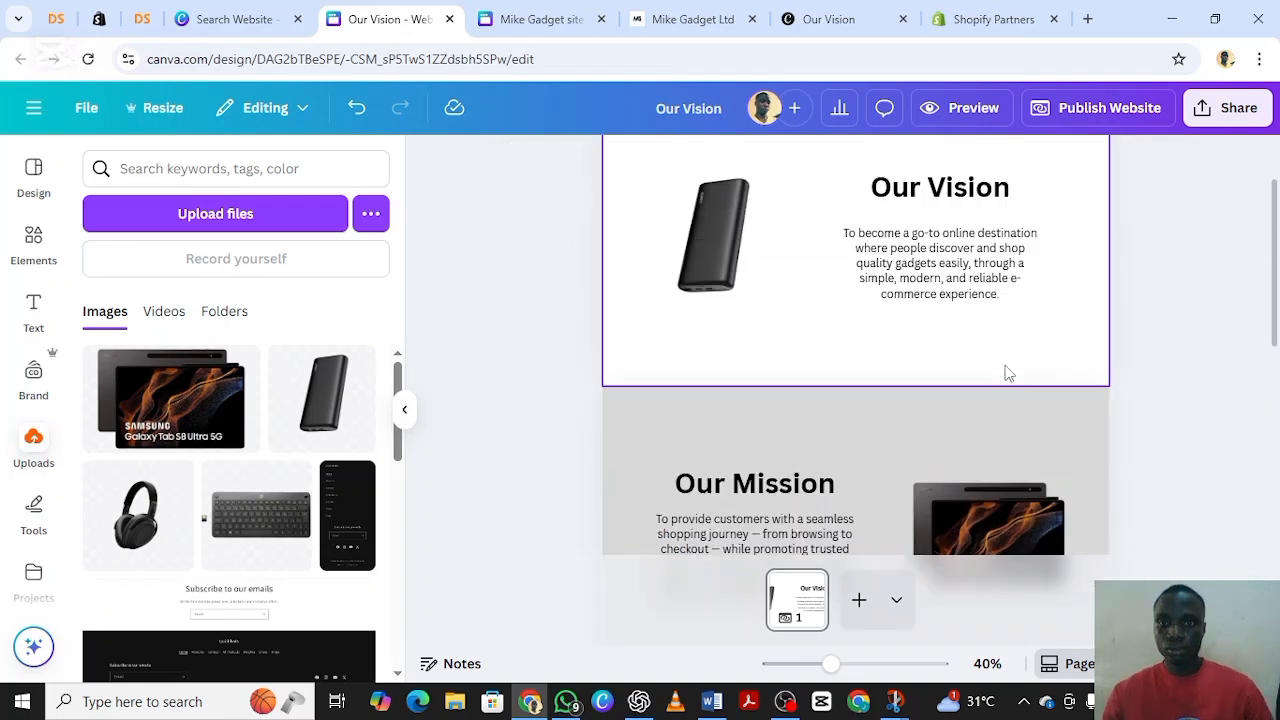
scroll(977, 354, down, 1)
scroll(965, 360, up, 2)
scroll(965, 360, down, 2)
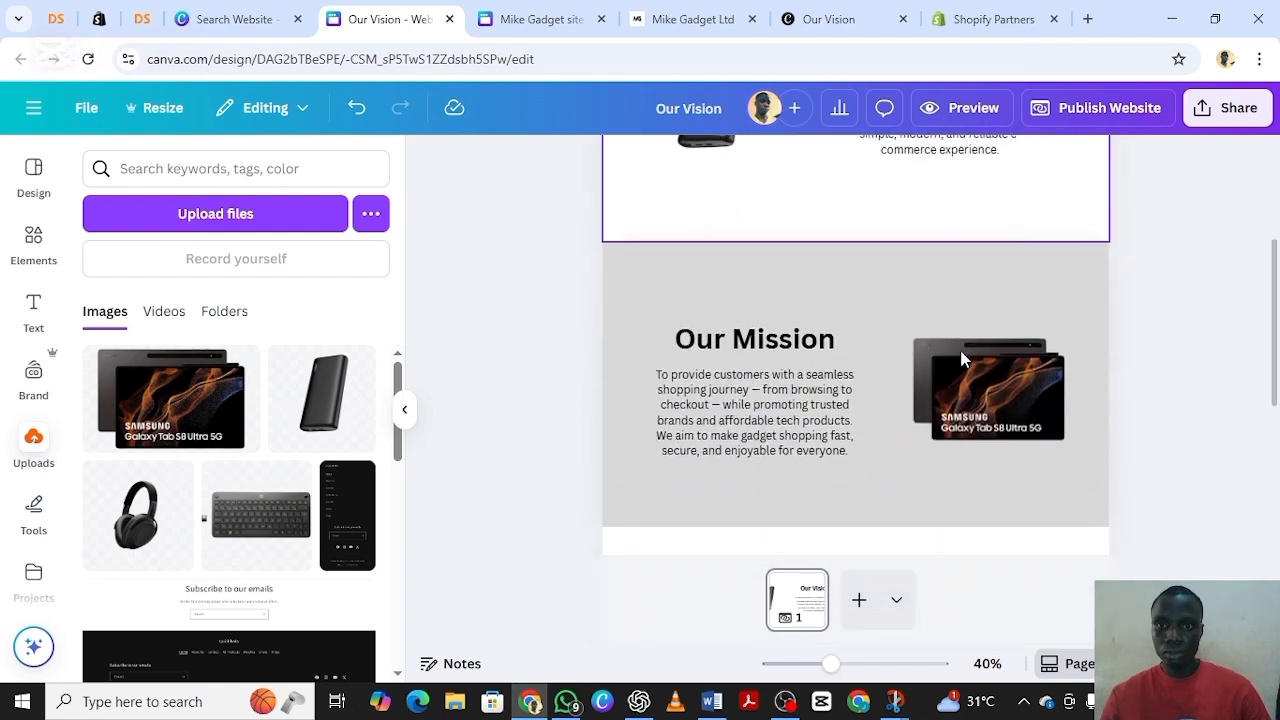
scroll(962, 360, down, 3)
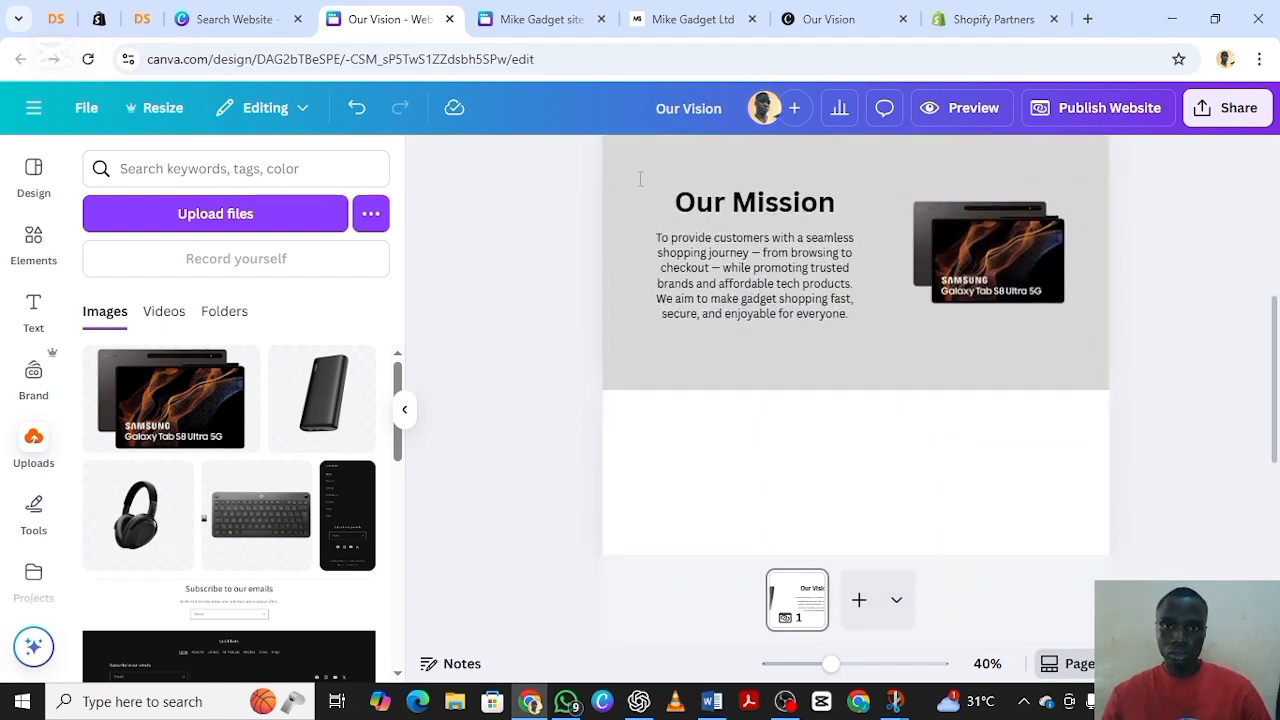
scroll(804, 270, down, 2)
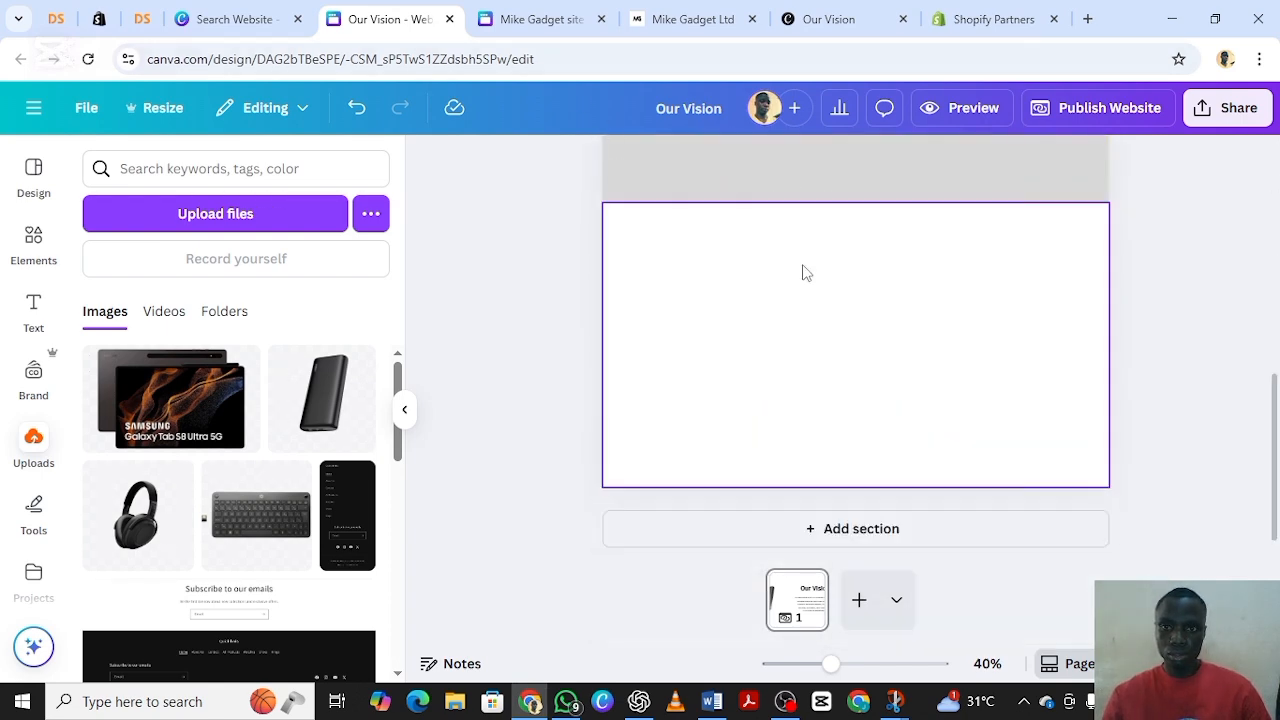
scroll(804, 270, up, 5)
scroll(804, 270, down, 2)
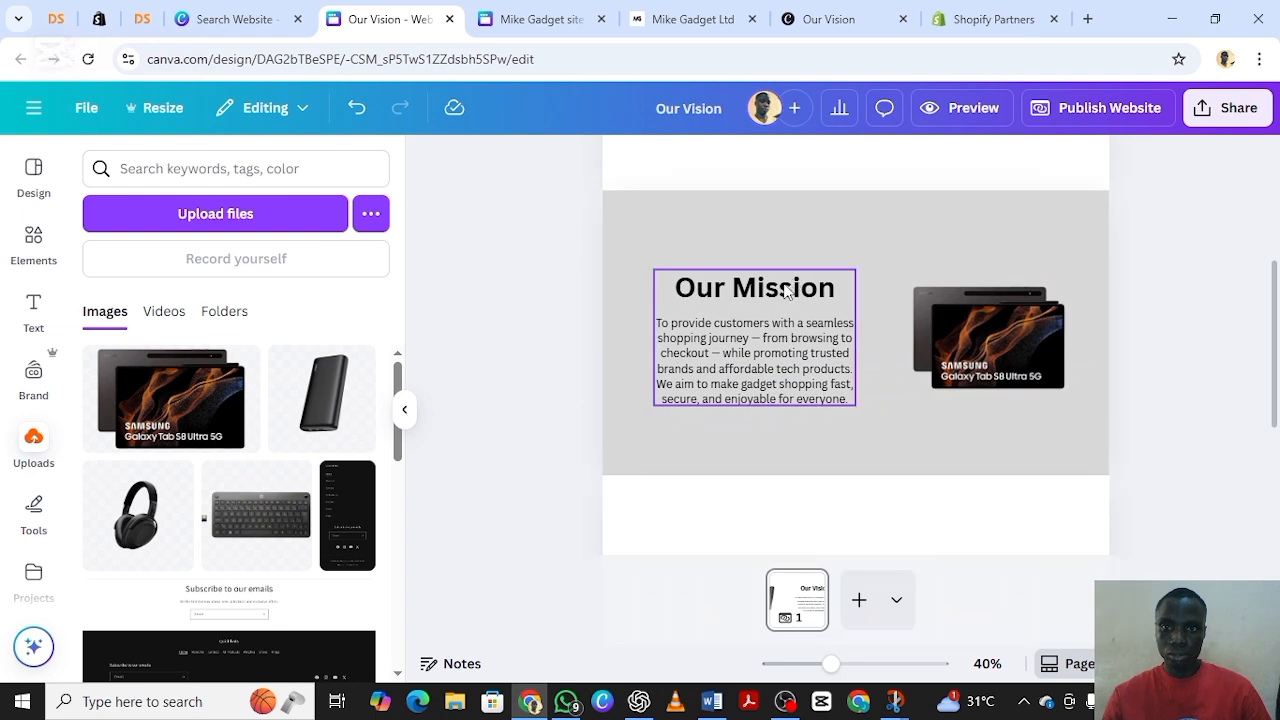
Step: Duplicate the "Our Mission" text group and move the copy to the right half of the empty white section below
click(741, 298)
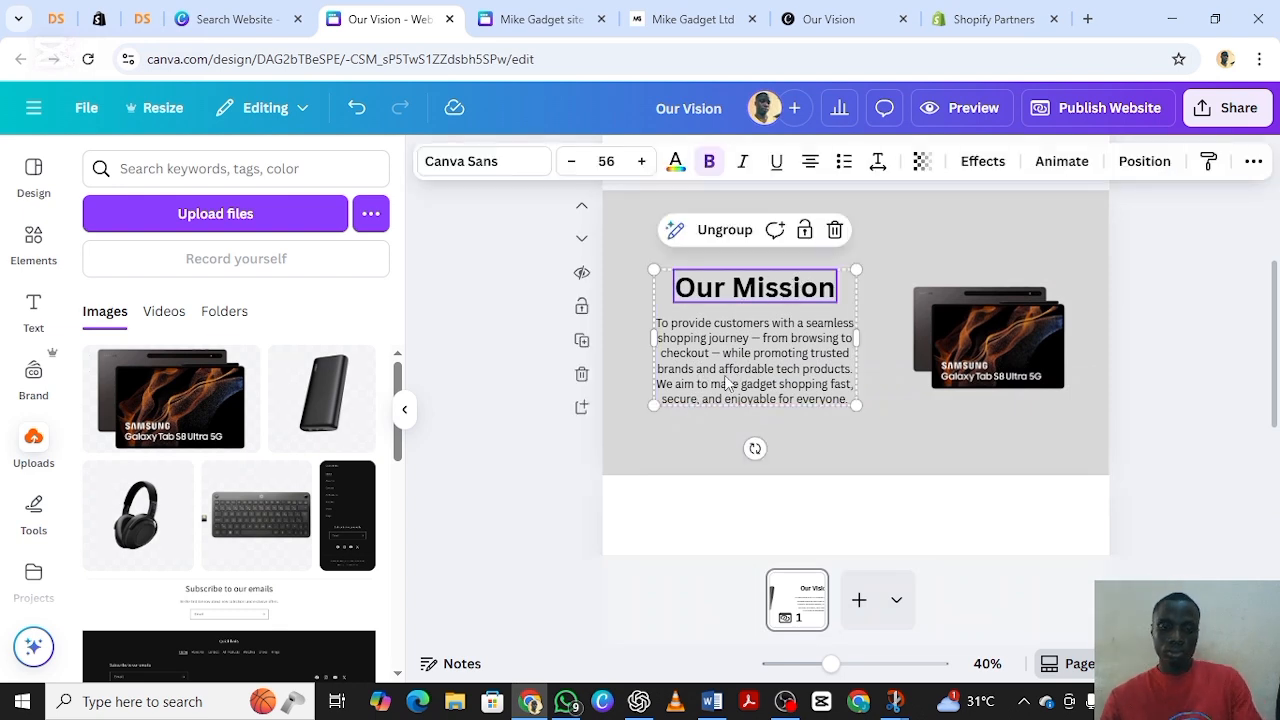
key(ctrl+d)
scroll(756, 348, down, 1)
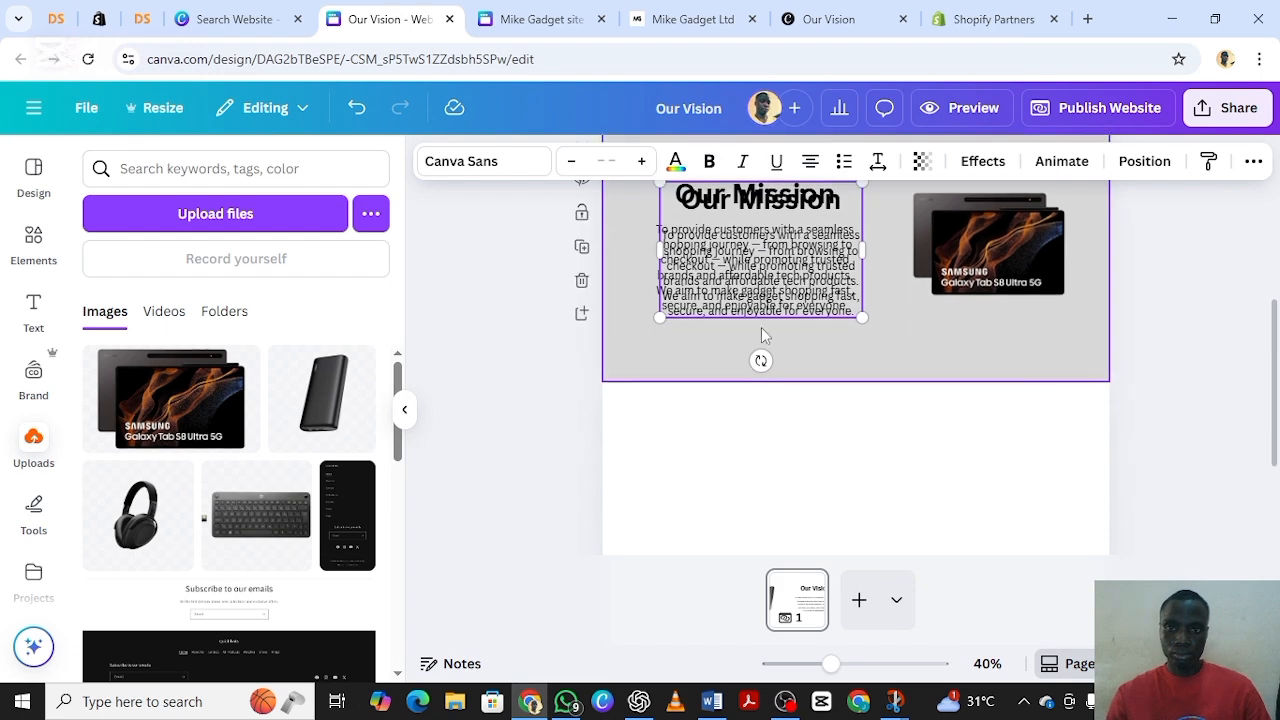
drag(762, 262, 763, 495)
scroll(763, 480, down, 2)
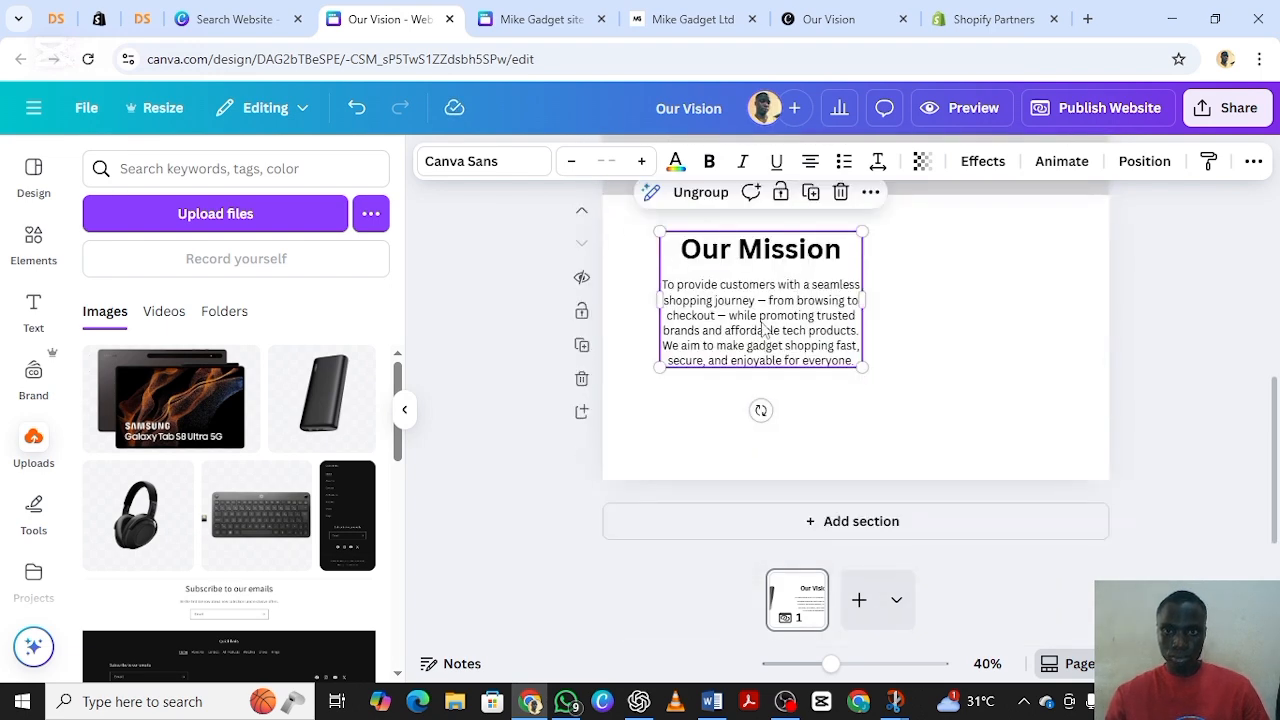
drag(767, 322, 980, 354)
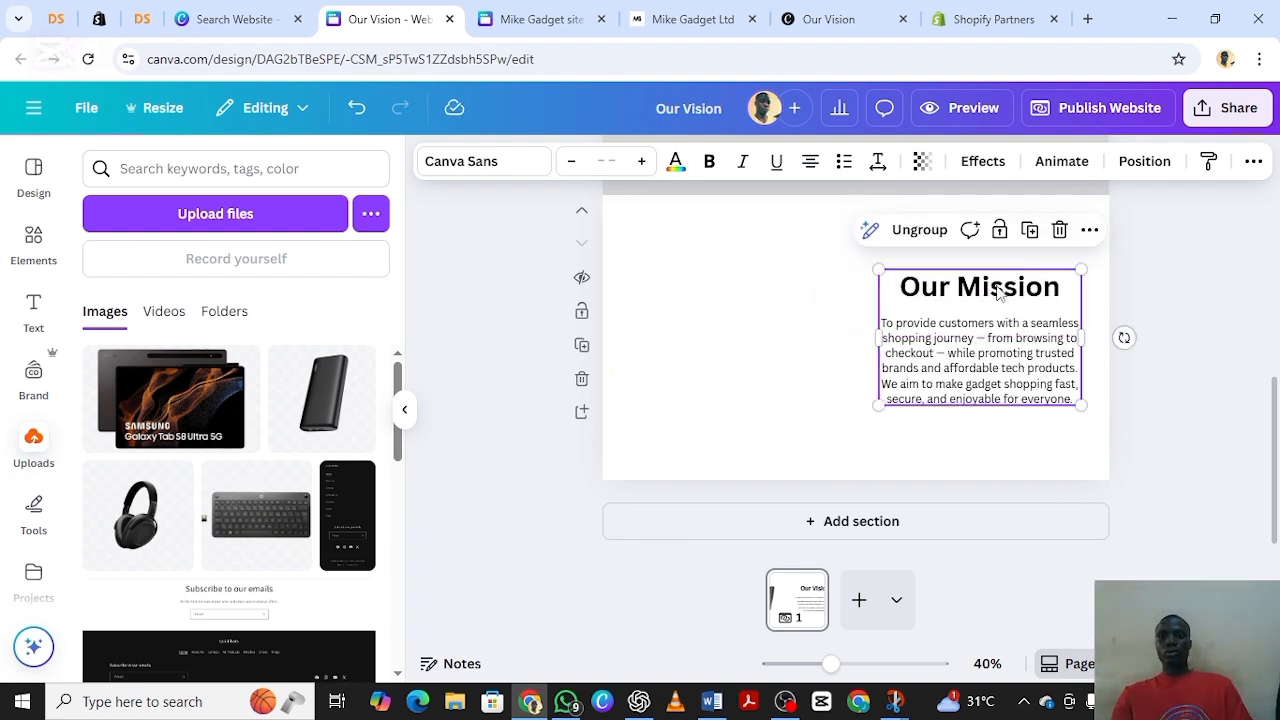
Step: Change the duplicated heading in the white section to "Our Statement"
double_click(997, 289)
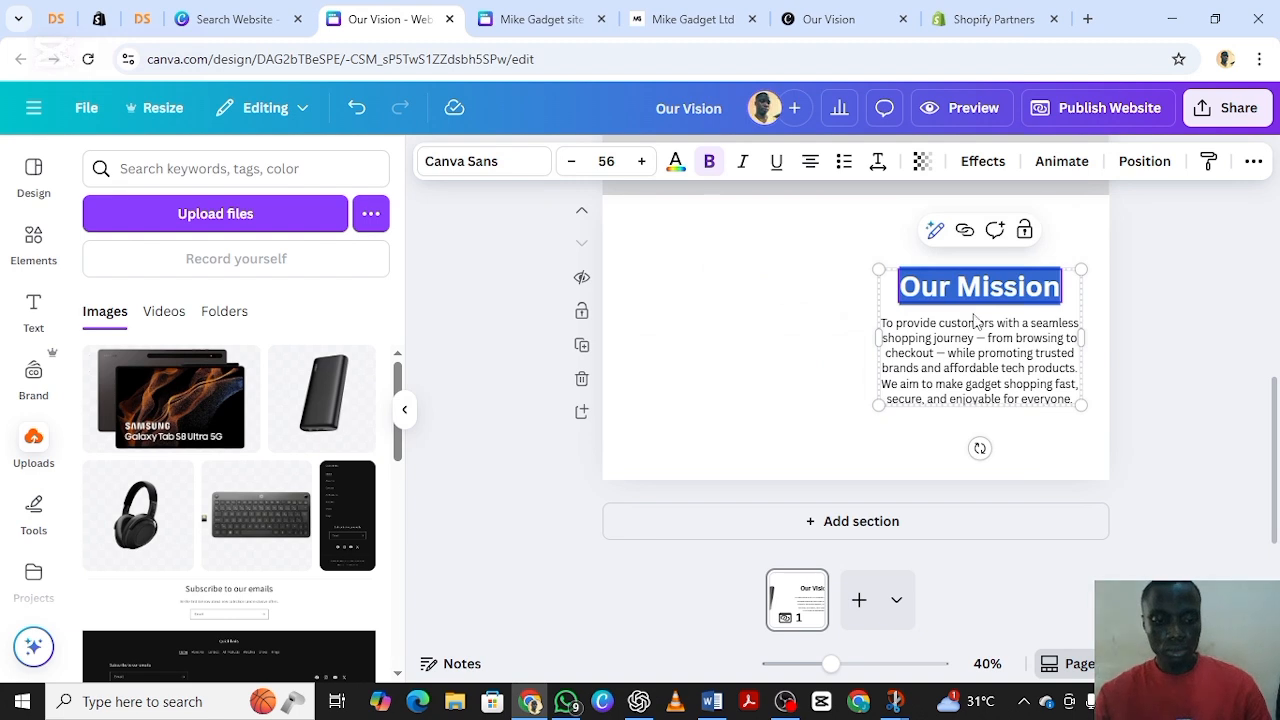
text(Our)
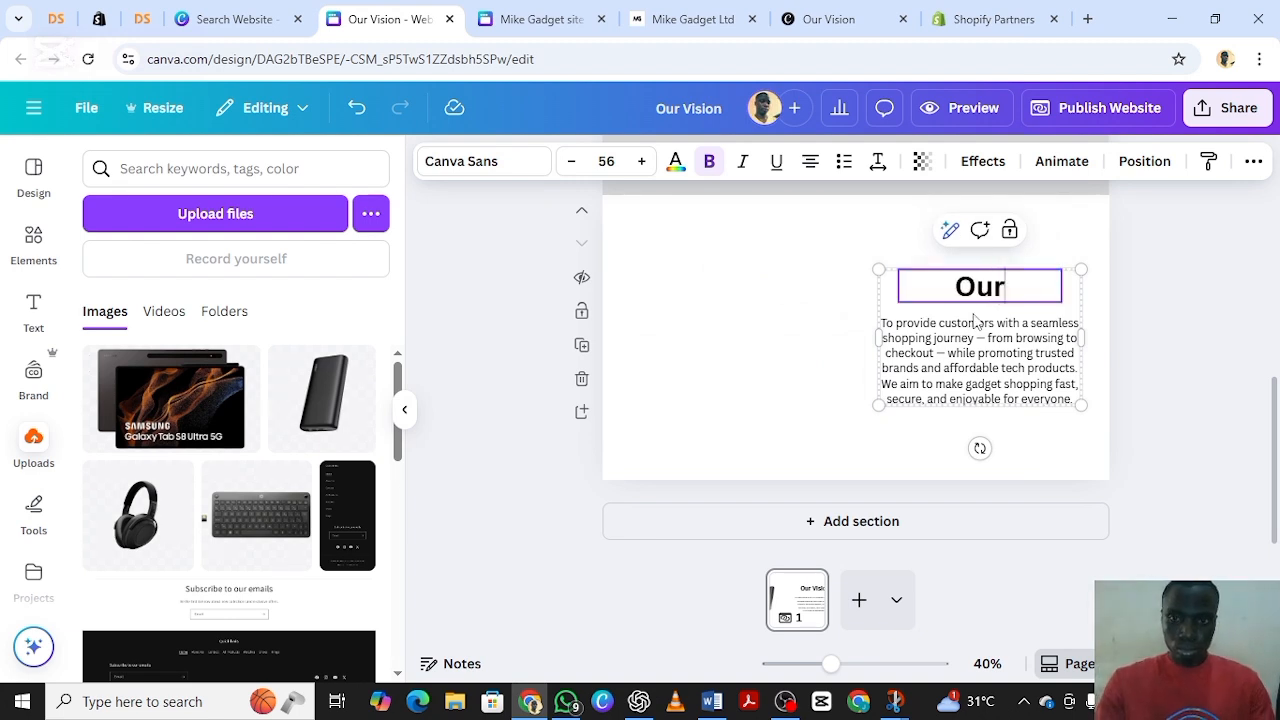
text( S)
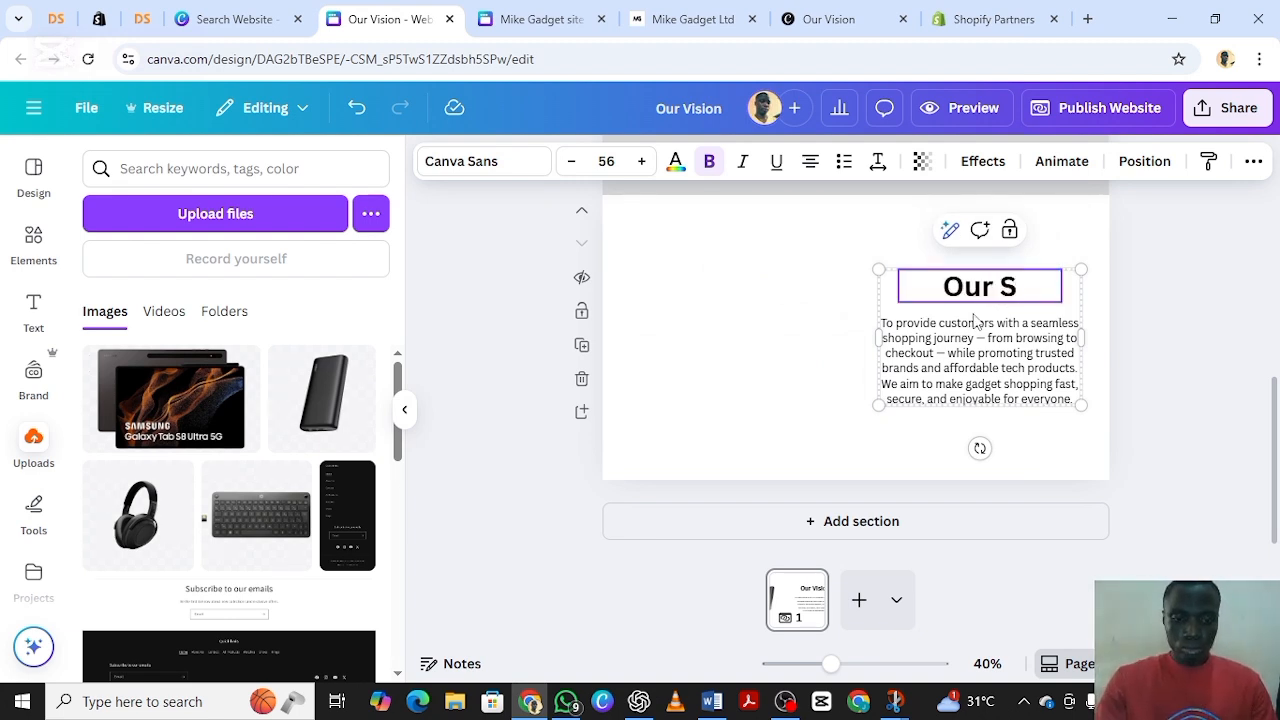
text(tatement)
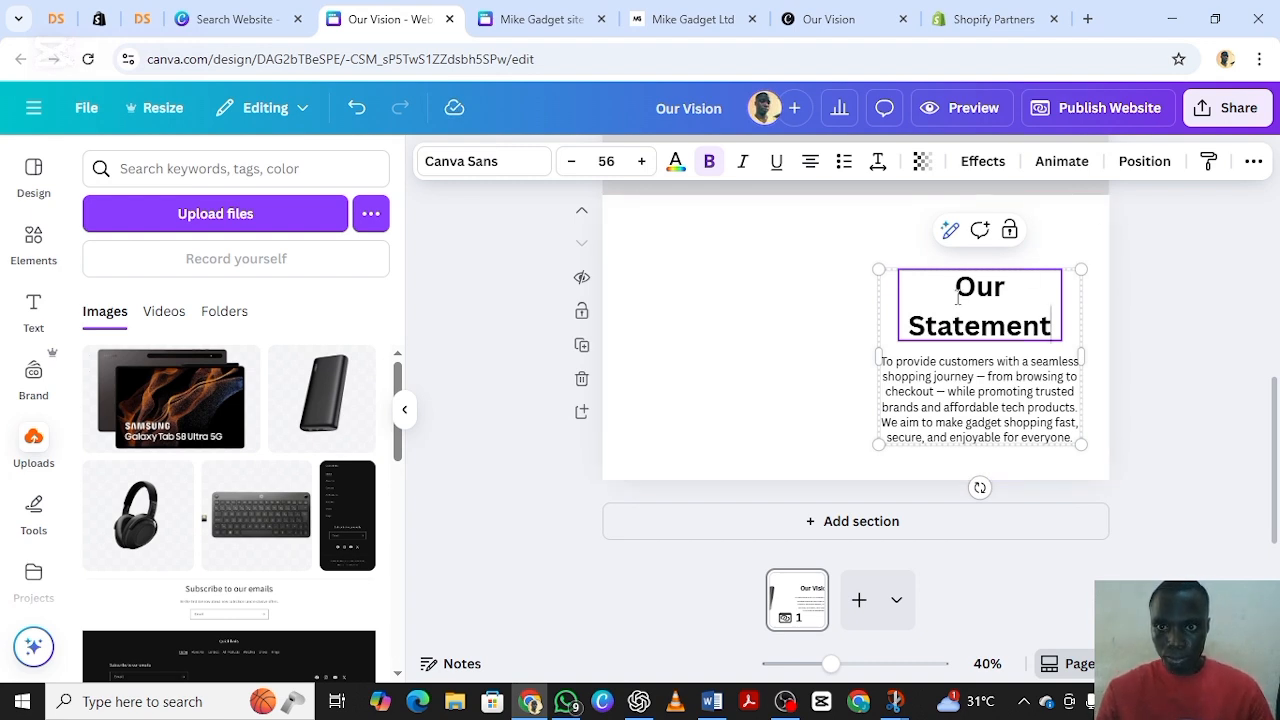
click(855, 313)
Step: Ungroup the statement texts, widen the "Our Statement" heading to fit one line, and center it above the paragraph
click(922, 294)
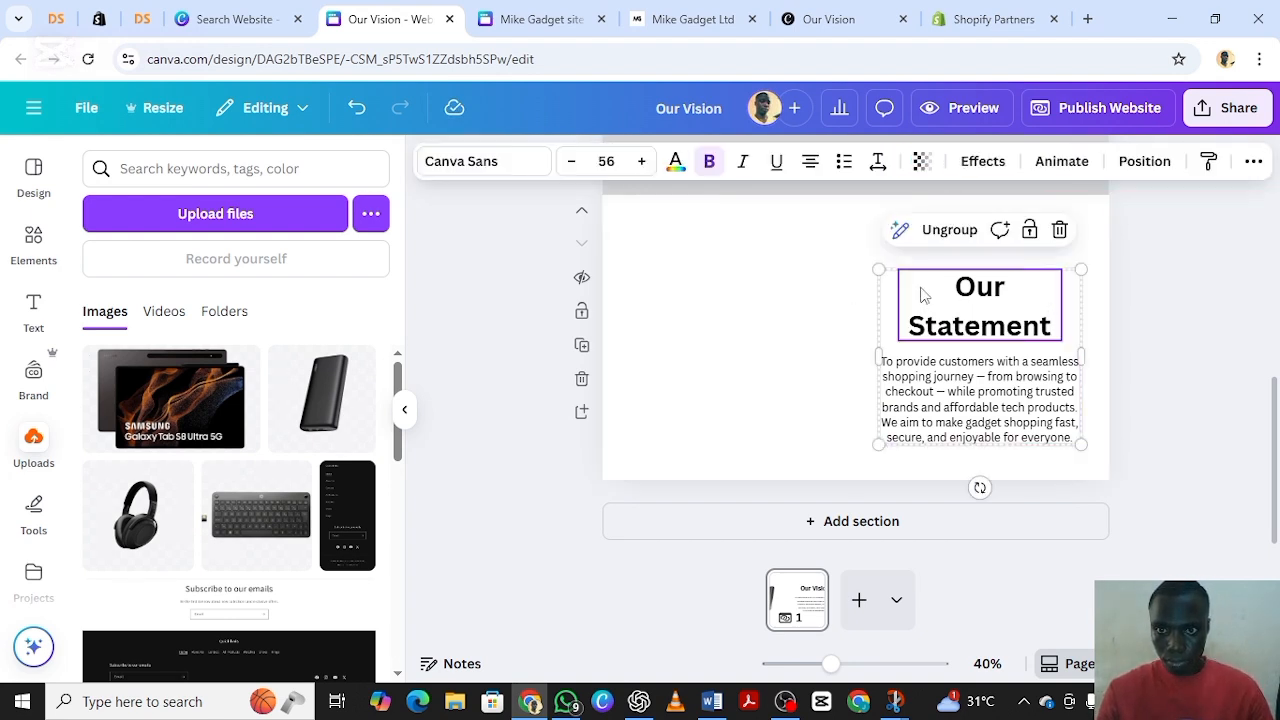
click(949, 230)
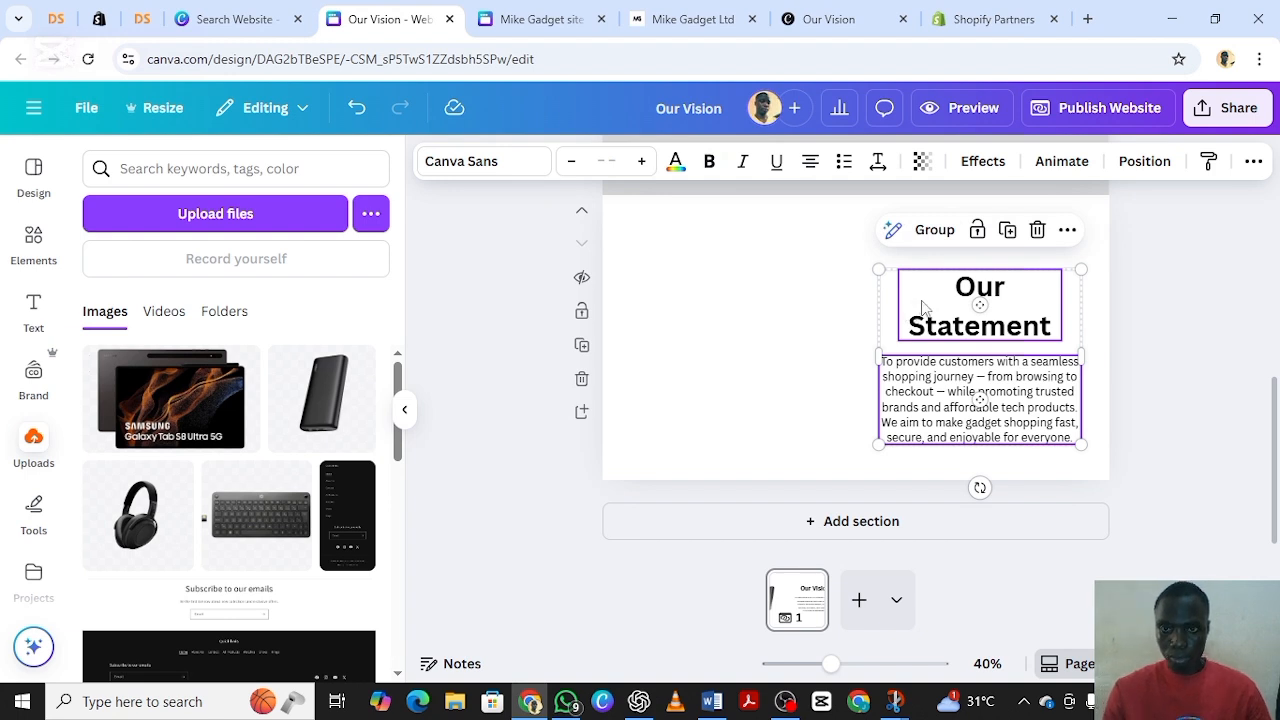
click(923, 307)
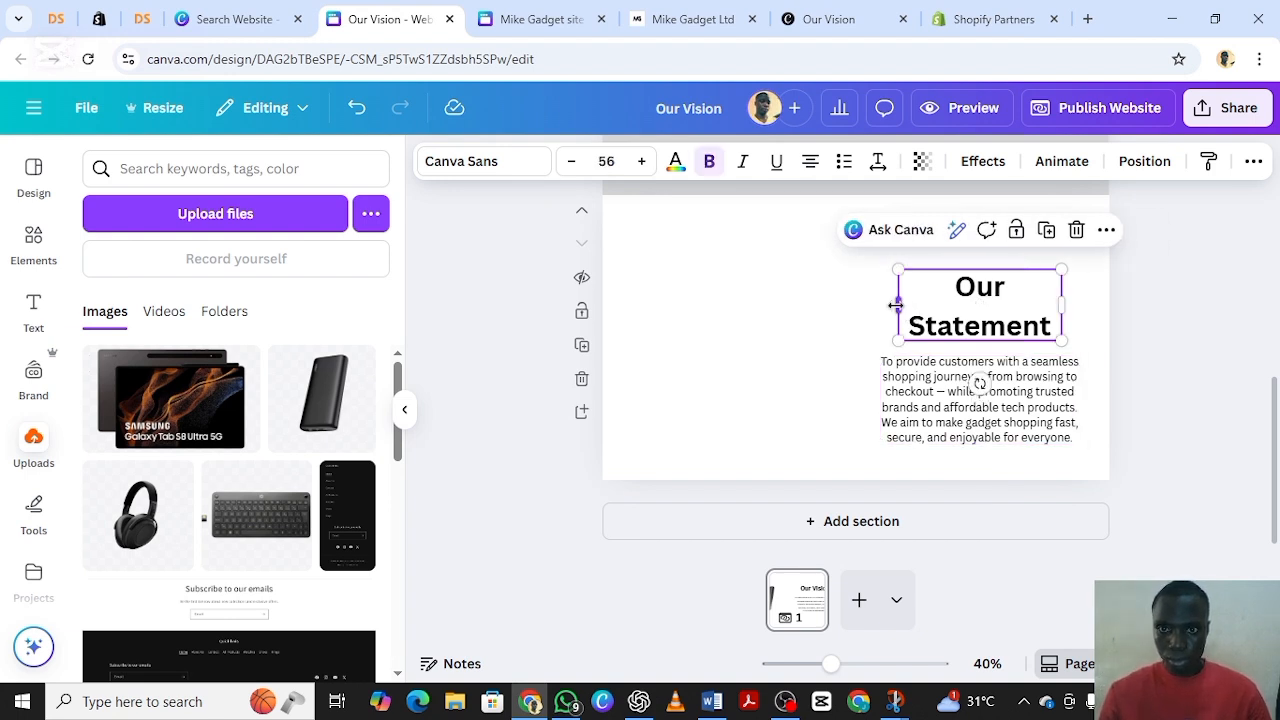
drag(887, 305, 851, 313)
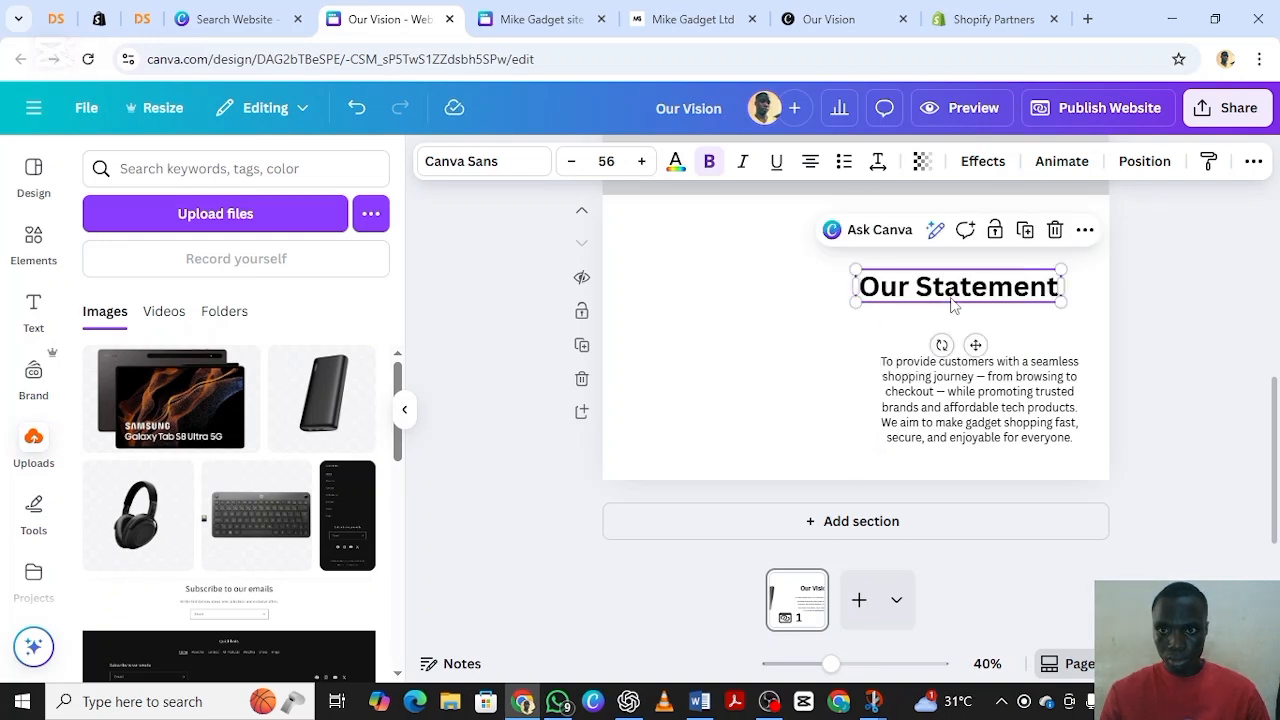
click(1040, 320)
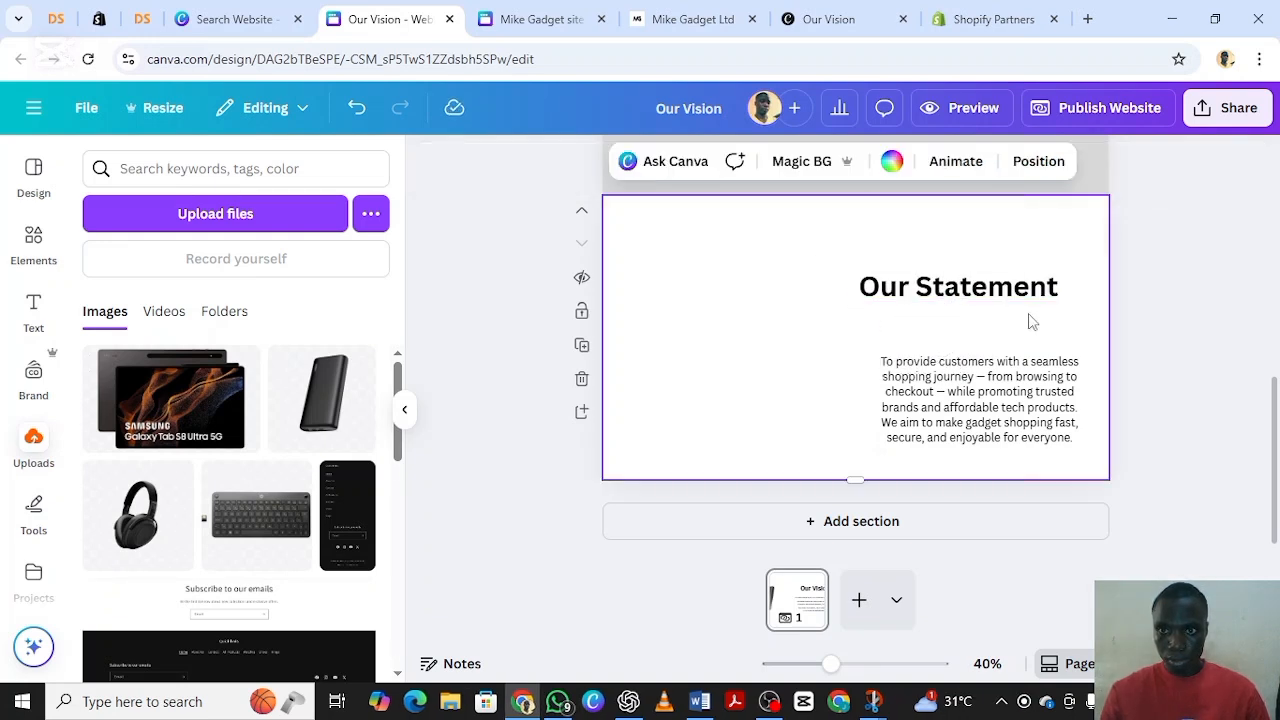
drag(1012, 291, 1032, 306)
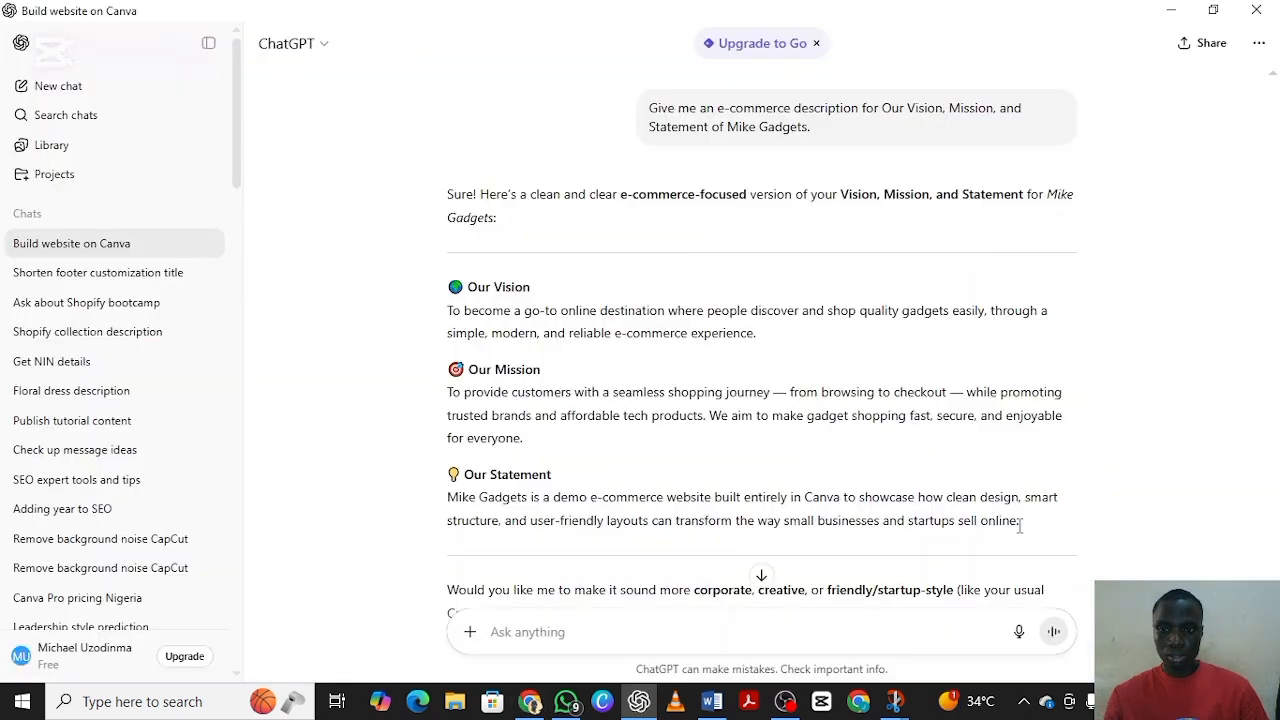
Step: Replace the paragraph under "Our Statement" with the Our Statement text copied from the ChatGPT conversation
drag(1005, 527, 446, 499)
key(ctrl+c)
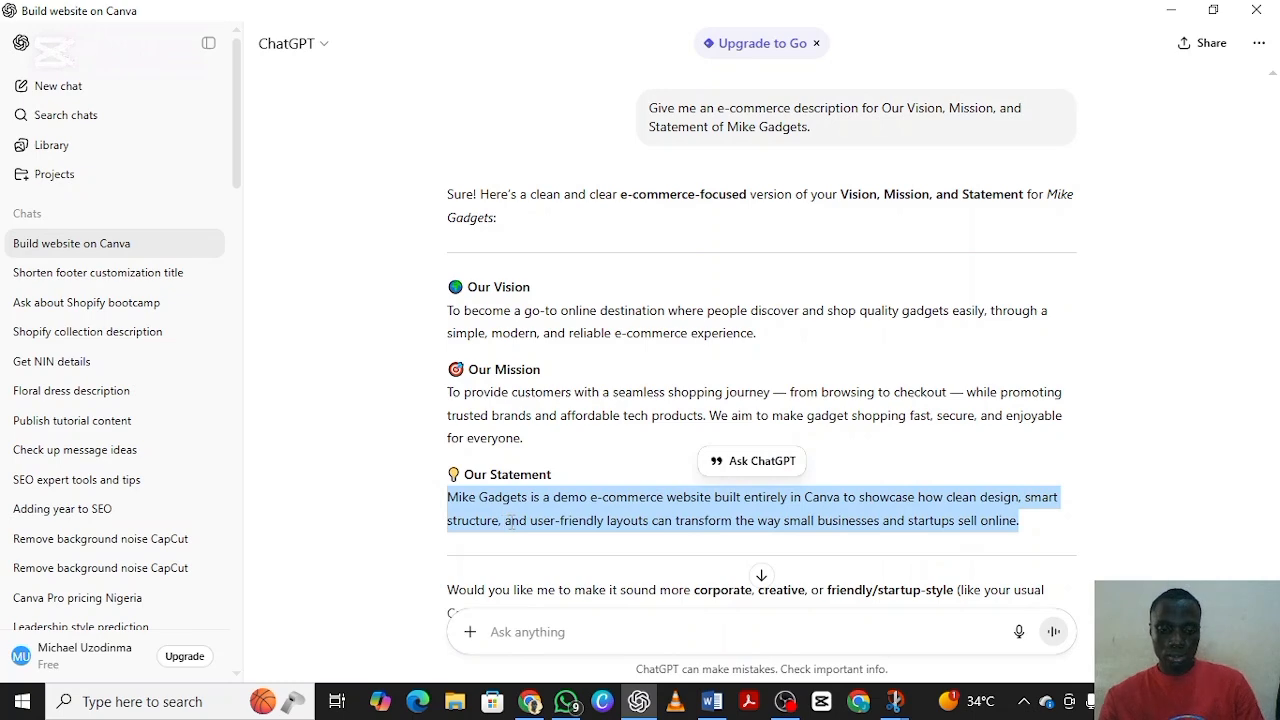
click(530, 701)
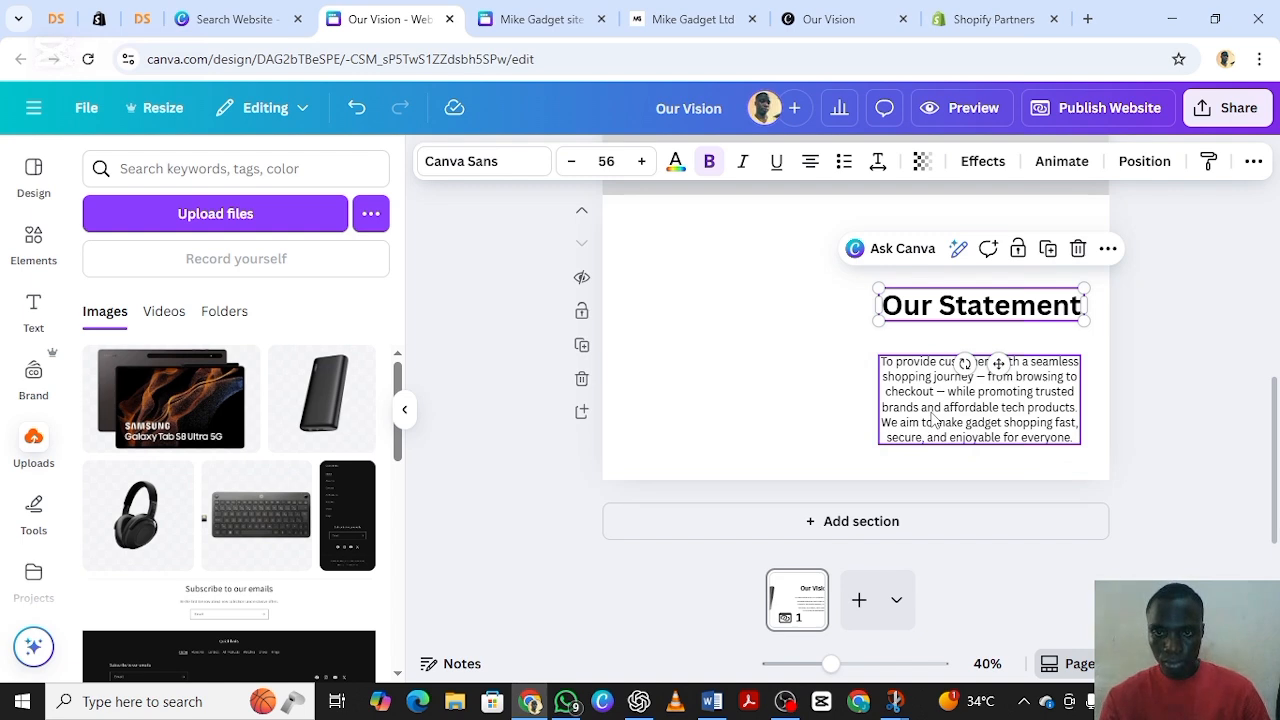
double_click(932, 420)
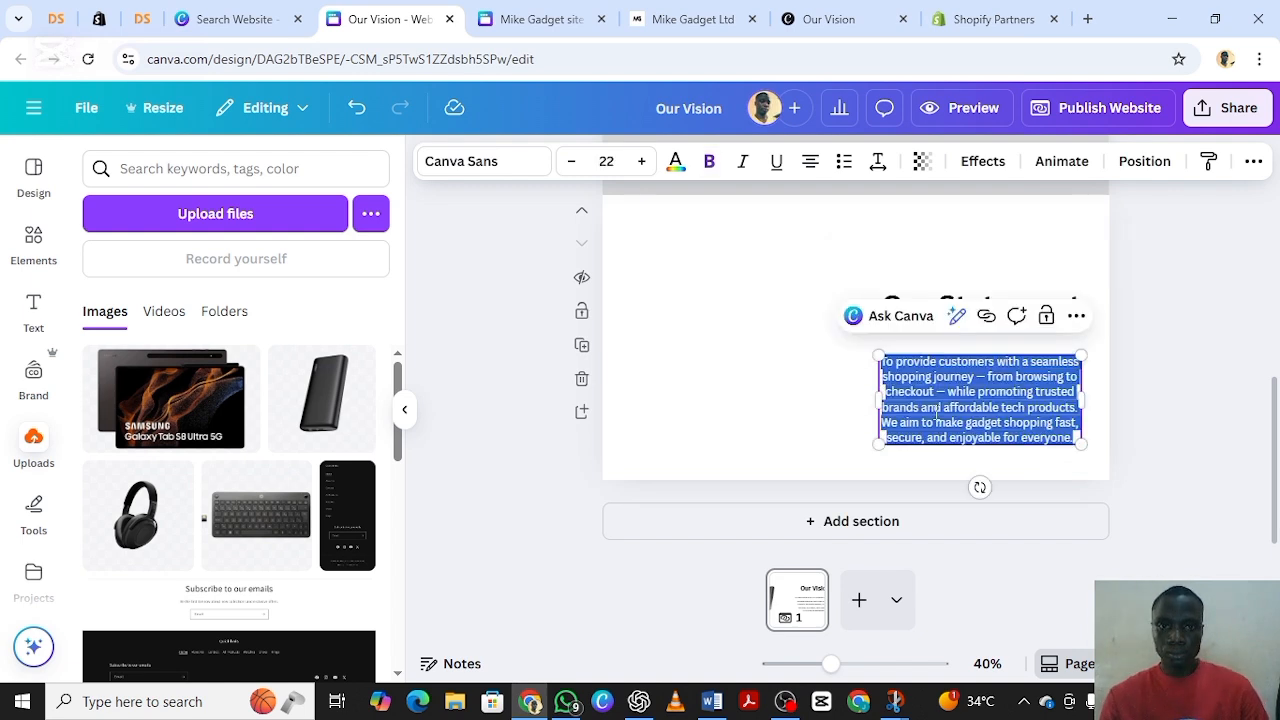
key(ctrl+v)
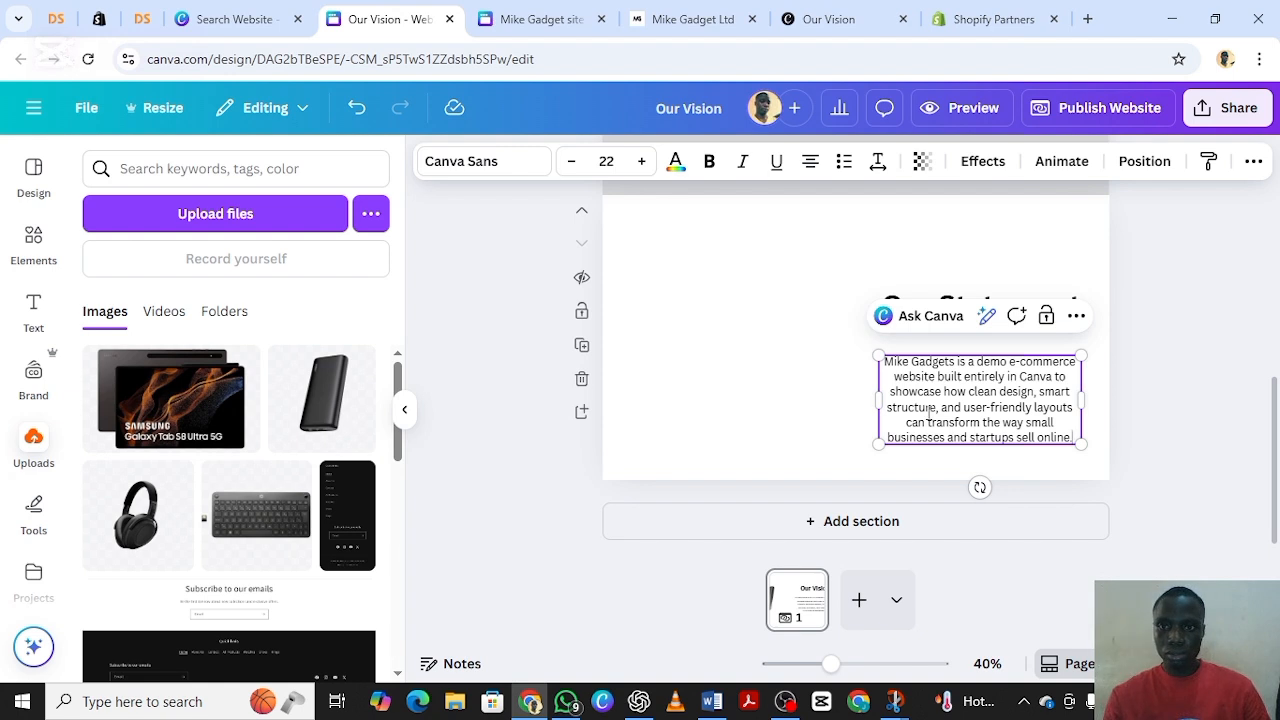
click(1148, 394)
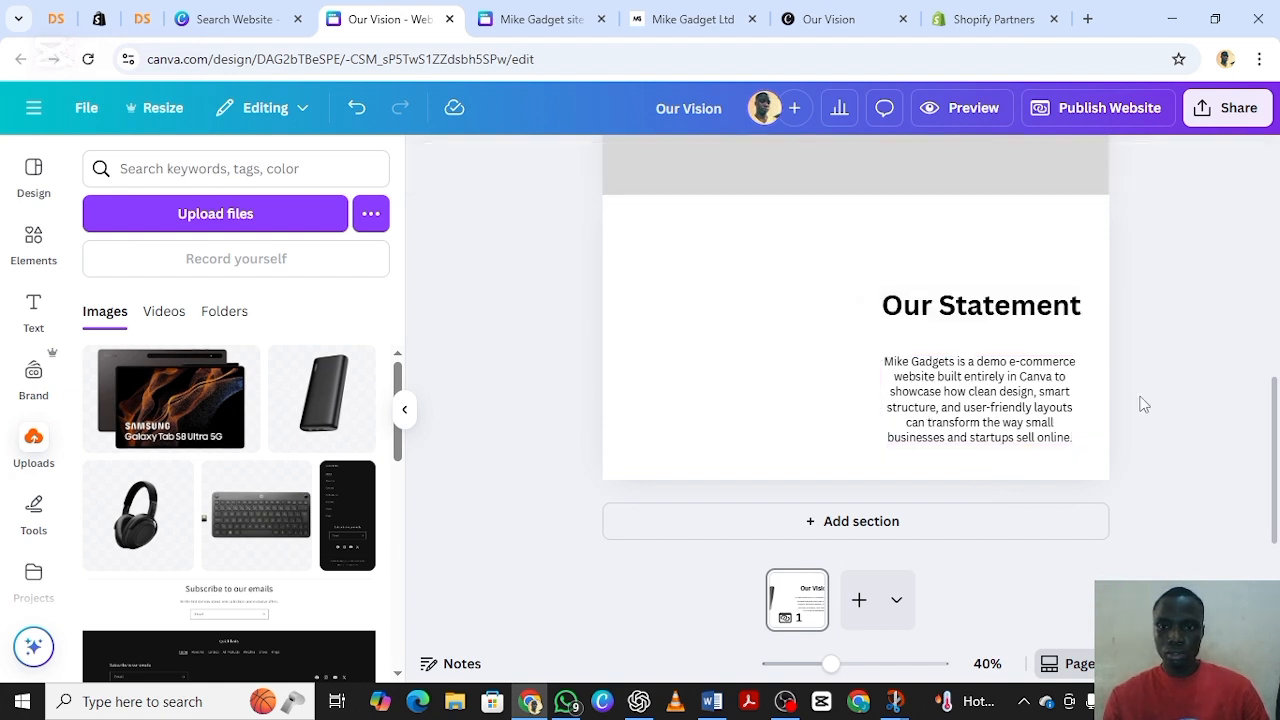
Step: Move the statement paragraph up closer to the "Our Statement" heading
click(940, 410)
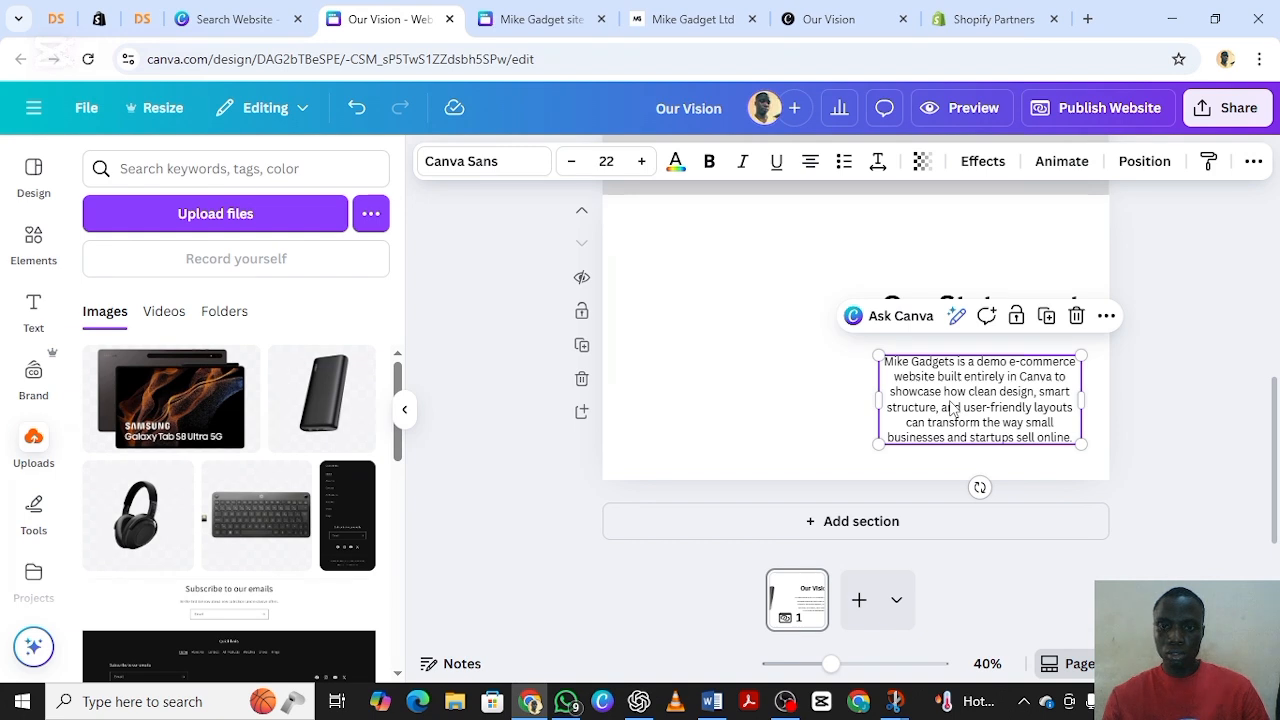
click(843, 385)
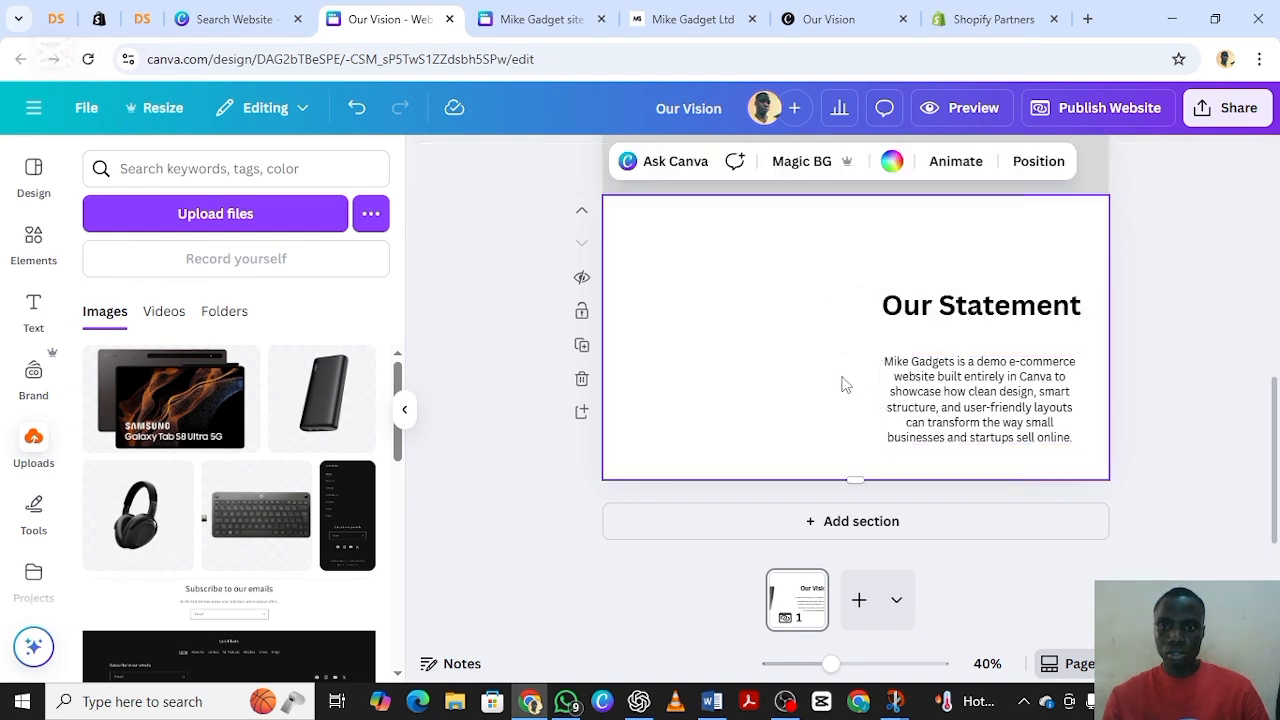
click(937, 385)
drag(936, 384, 934, 360)
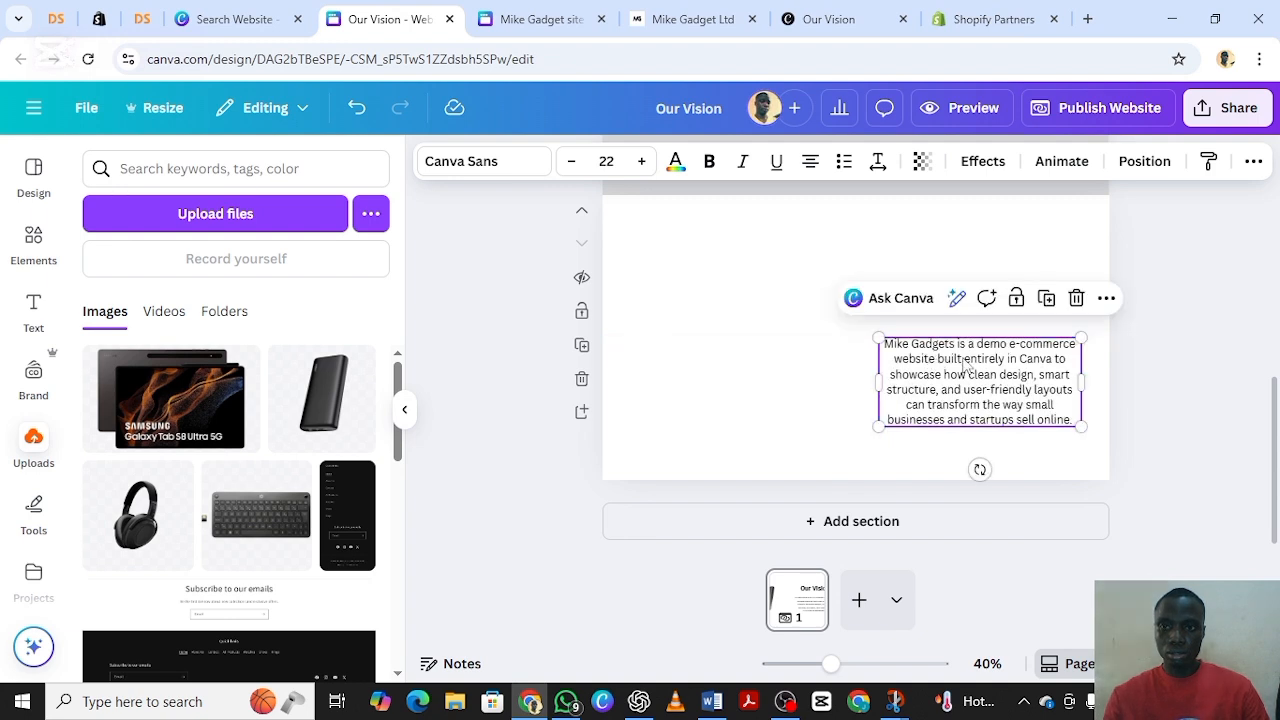
click(1172, 352)
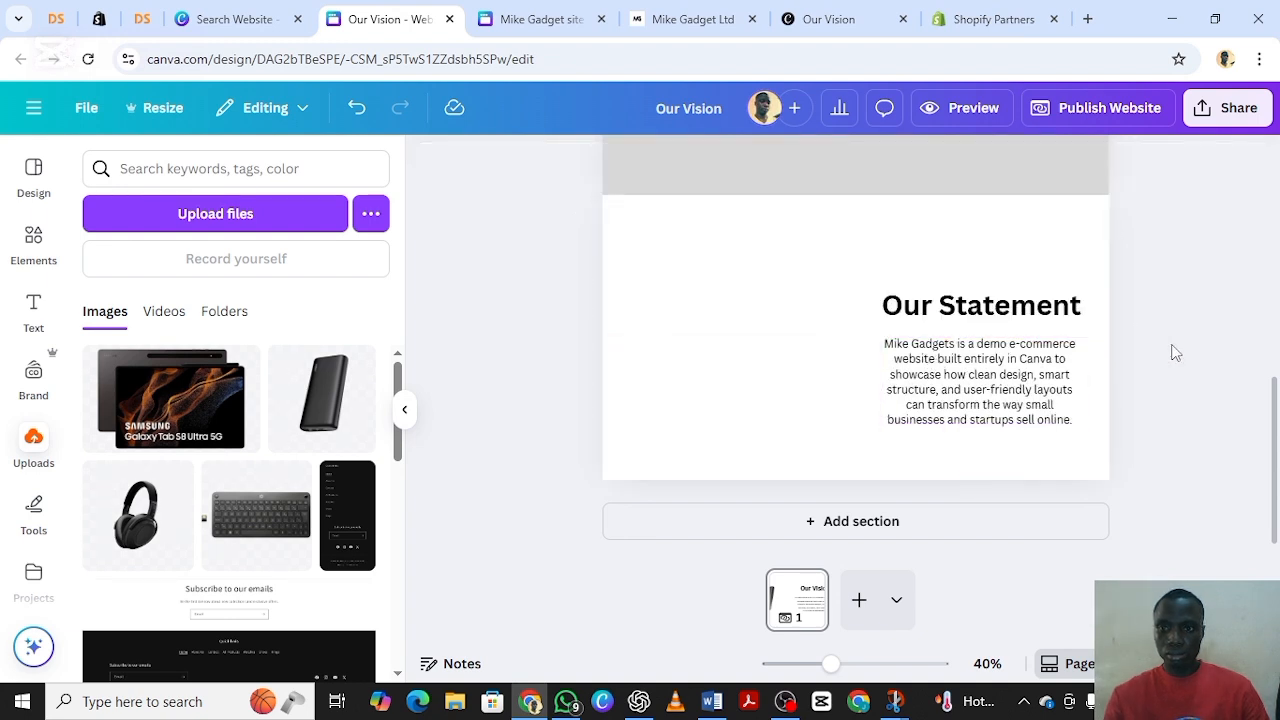
Step: Widen the paragraph under "Our Statement" and center it beneath the heading
click(995, 418)
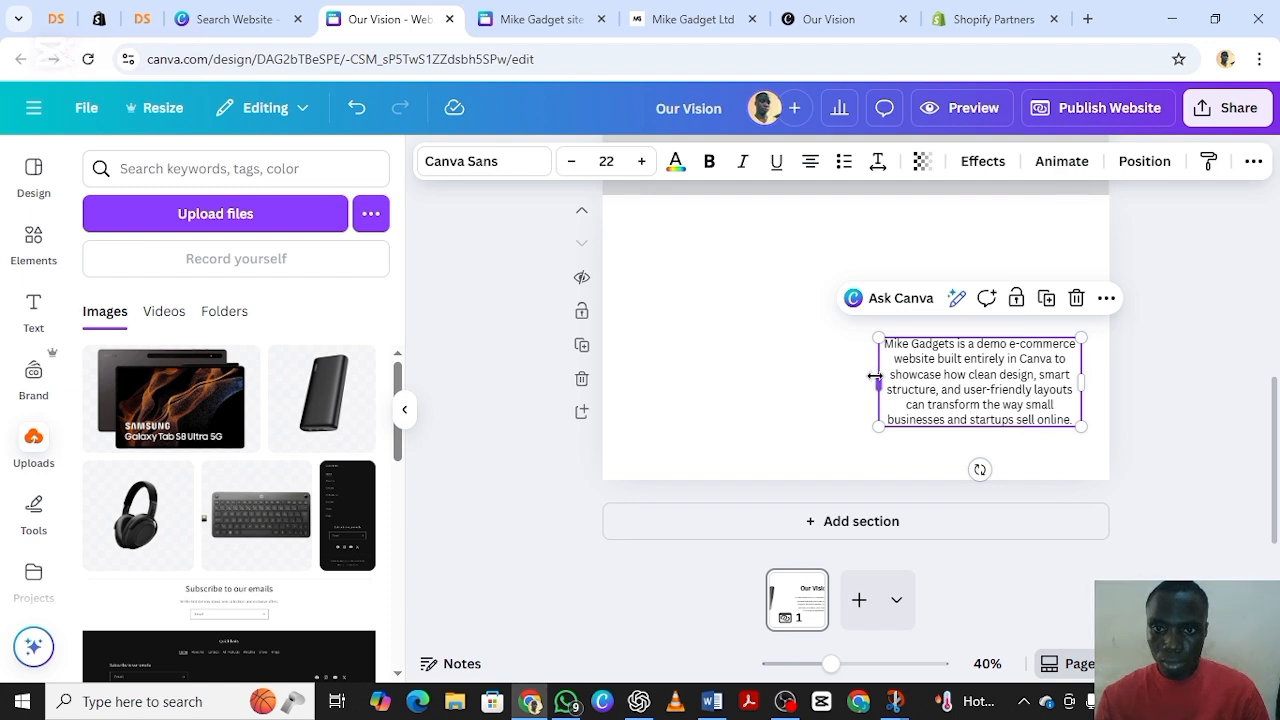
drag(877, 379, 851, 383)
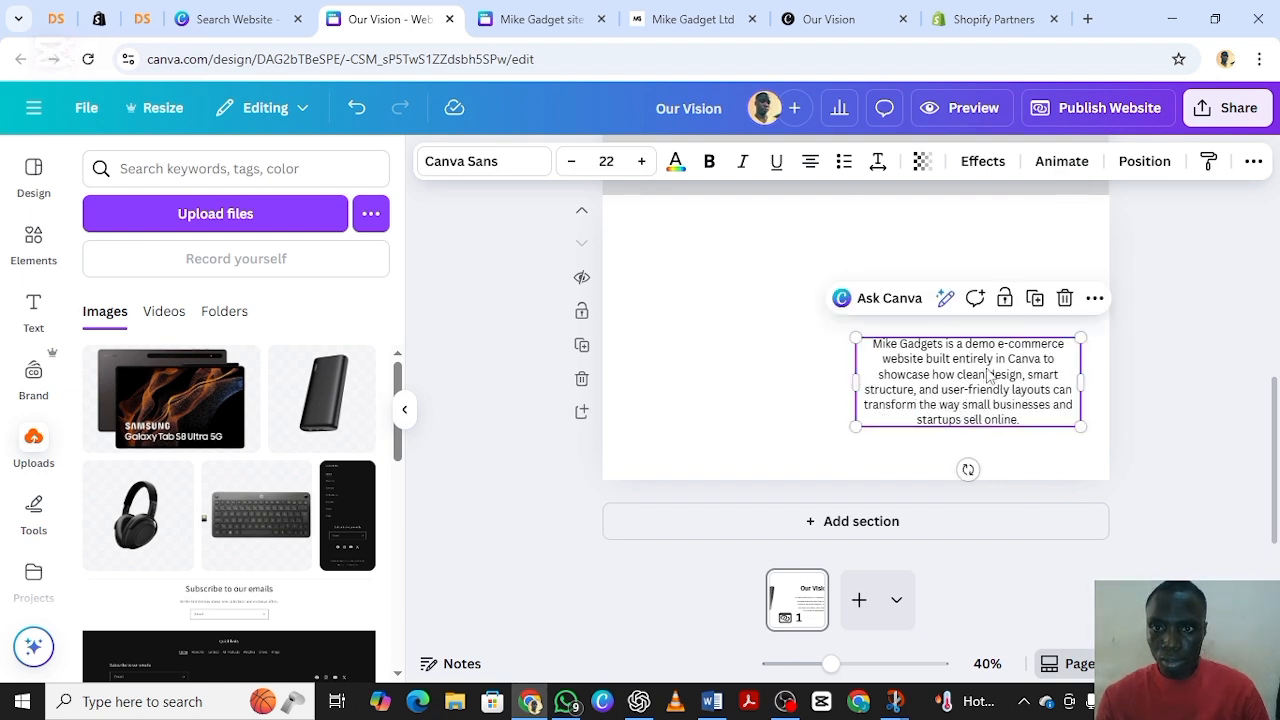
drag(988, 373, 1000, 366)
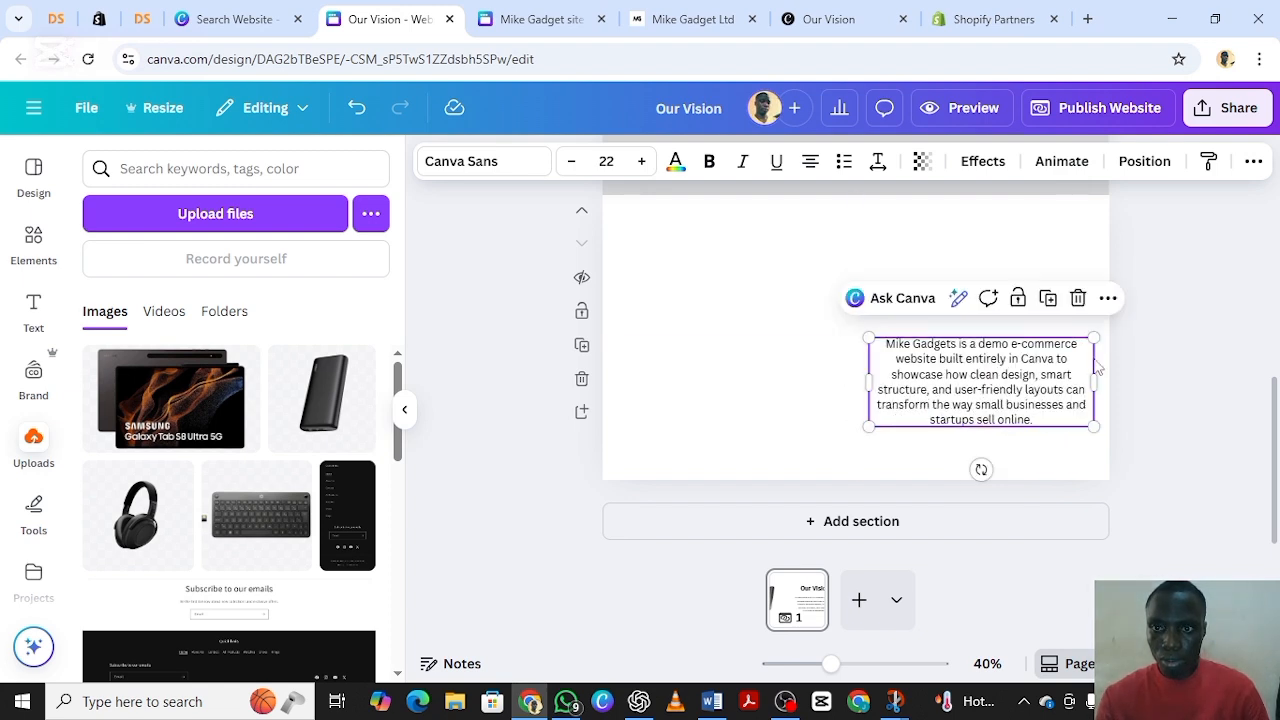
click(1193, 352)
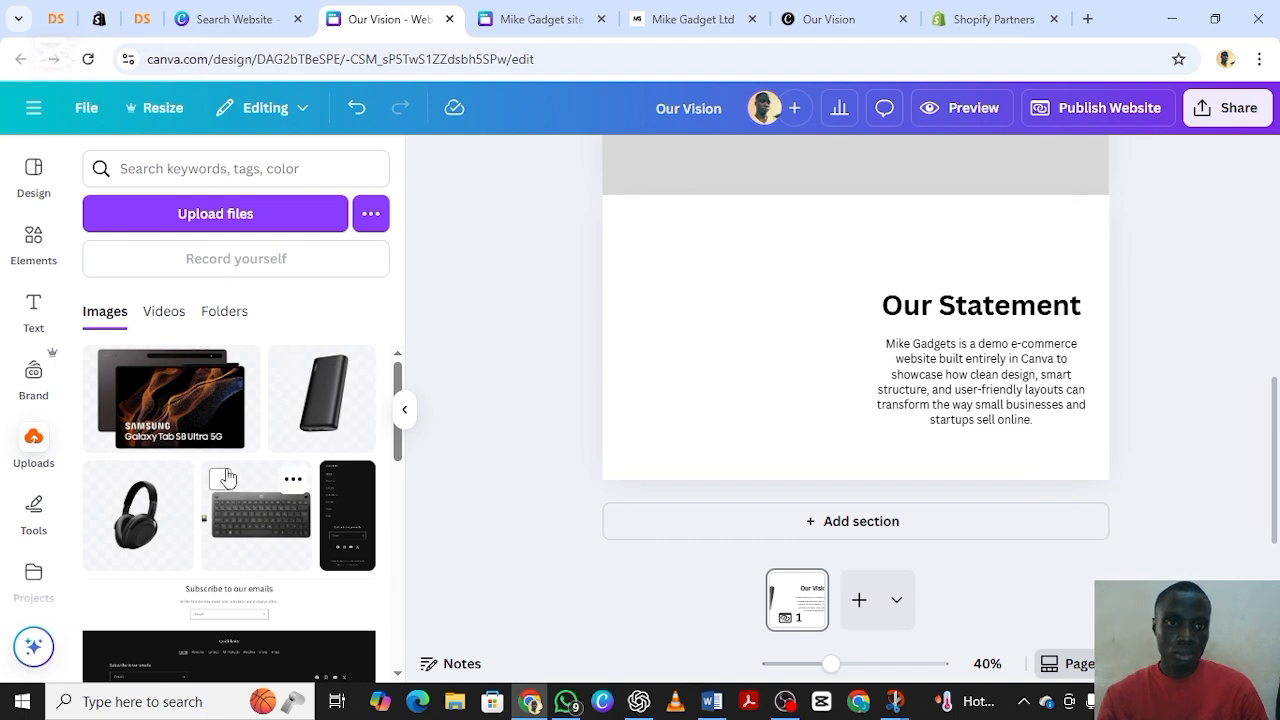
Step: Add the uploaded black headphones image to the statement section and place it left of the text
click(137, 515)
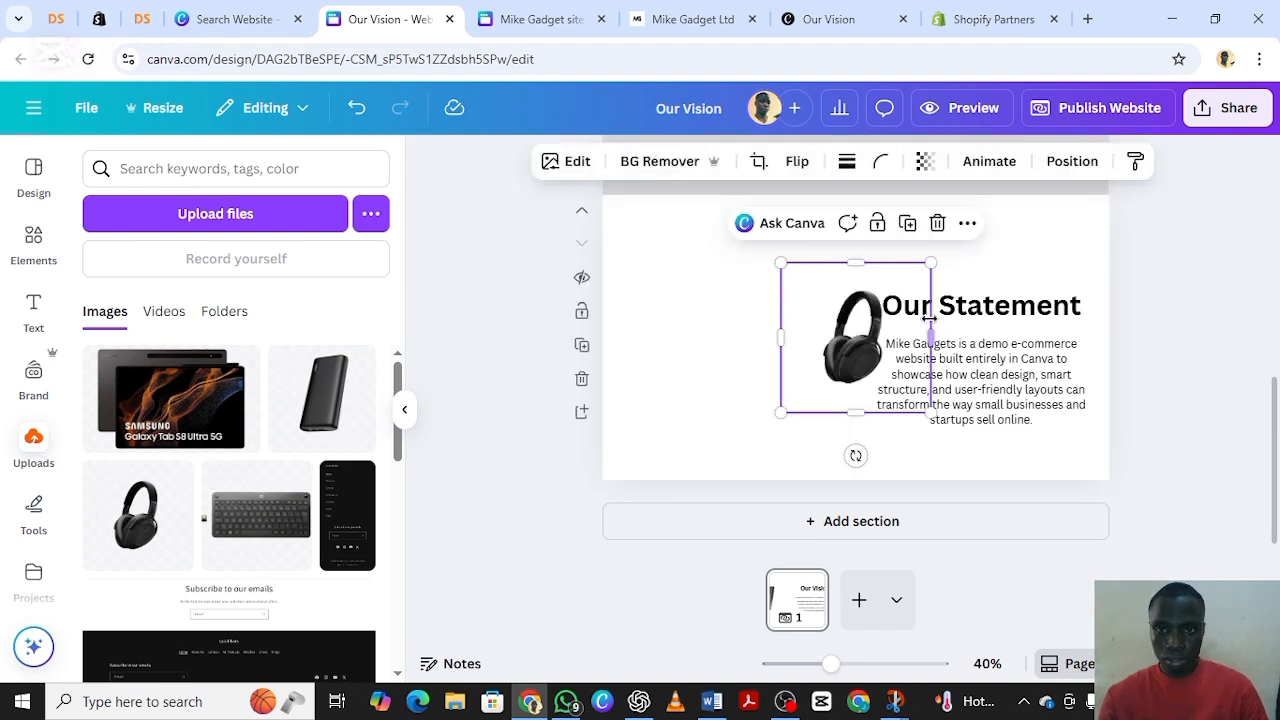
drag(851, 340, 700, 347)
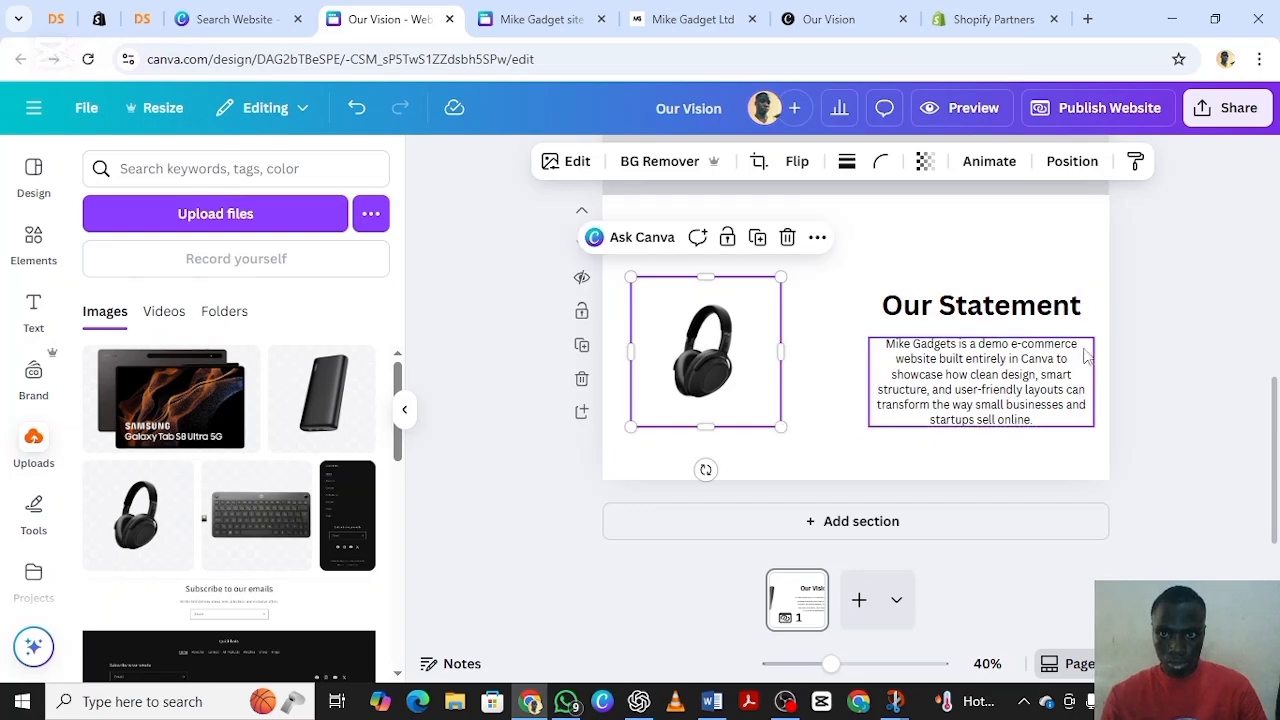
click(1196, 357)
Step: Review the vision, mission and statement sections to check the layout of the whole page
scroll(1204, 360, up, 2)
scroll(1204, 360, up, 3)
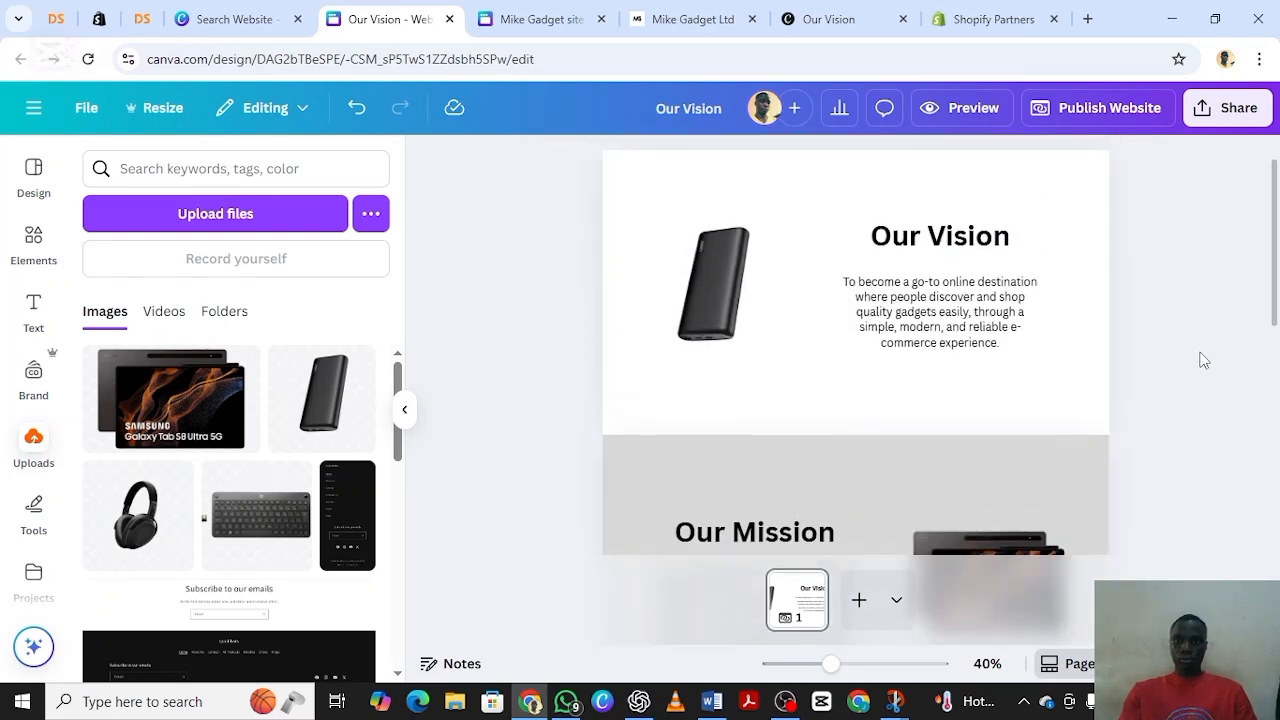
scroll(1202, 363, down, 5)
scroll(1204, 367, up, 3)
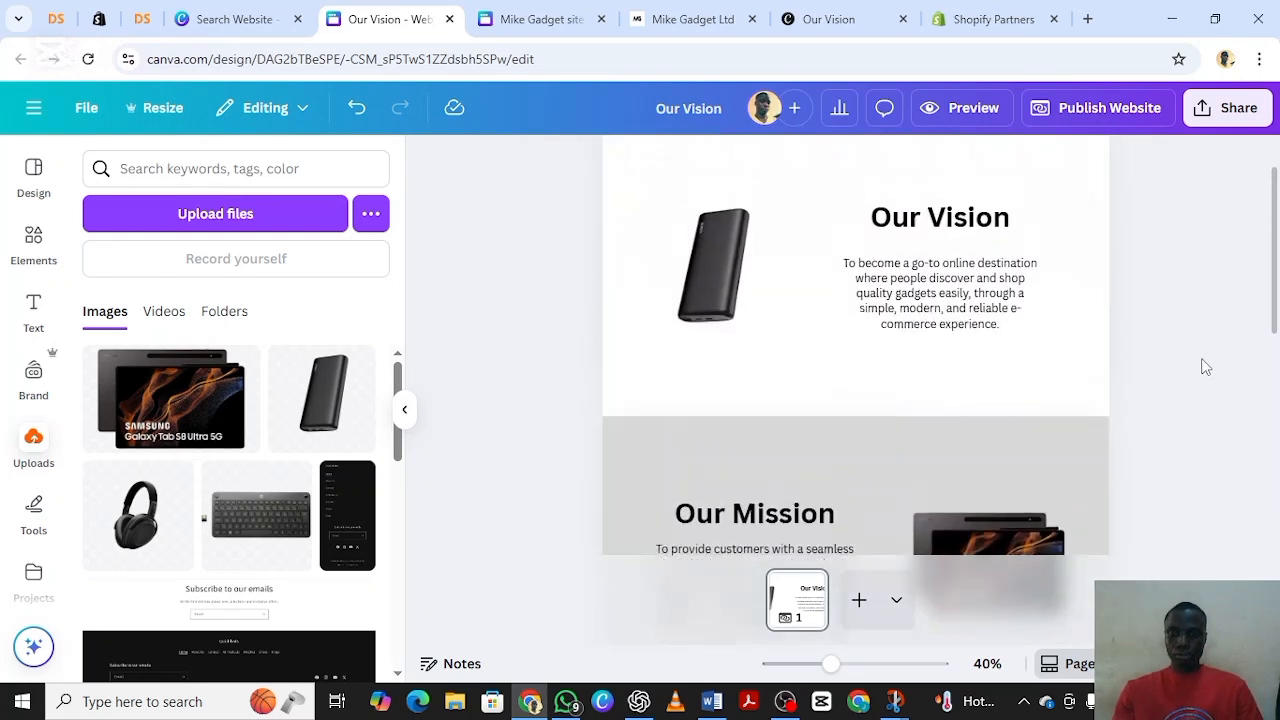
scroll(1190, 390, down, 4)
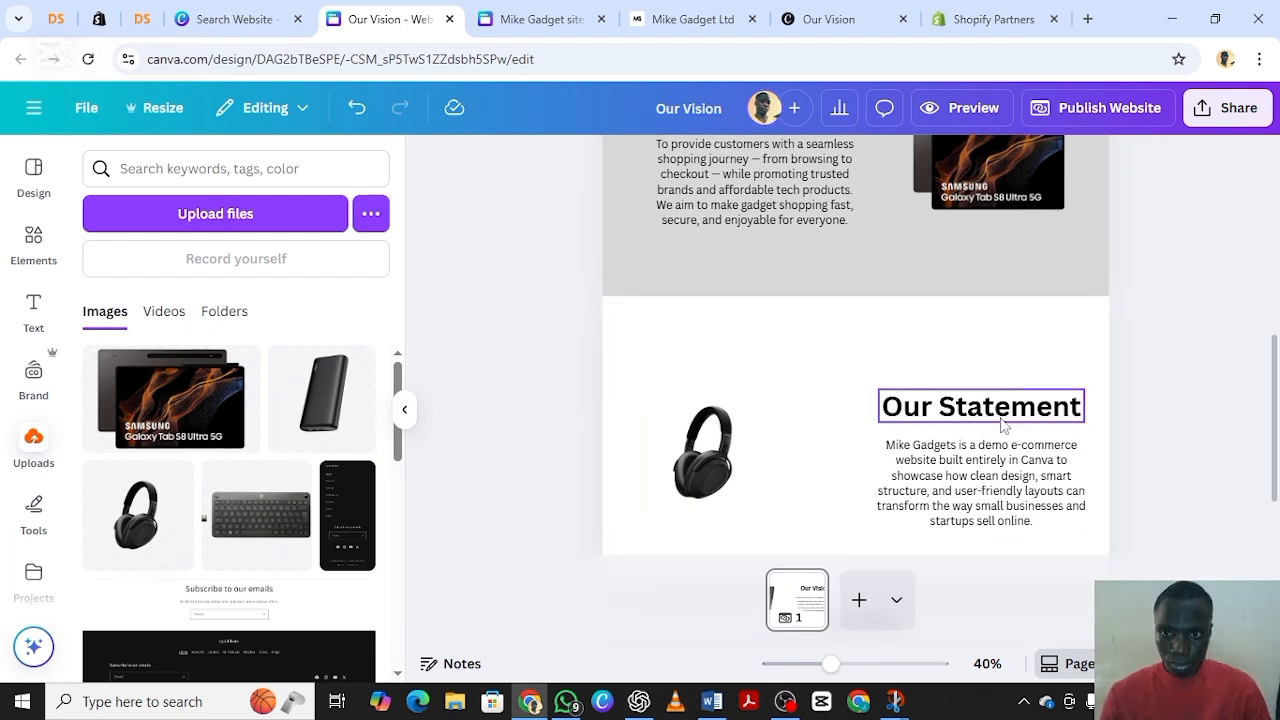
scroll(900, 420, down, 1)
scroll(835, 365, up, 1)
scroll(835, 366, down, 1)
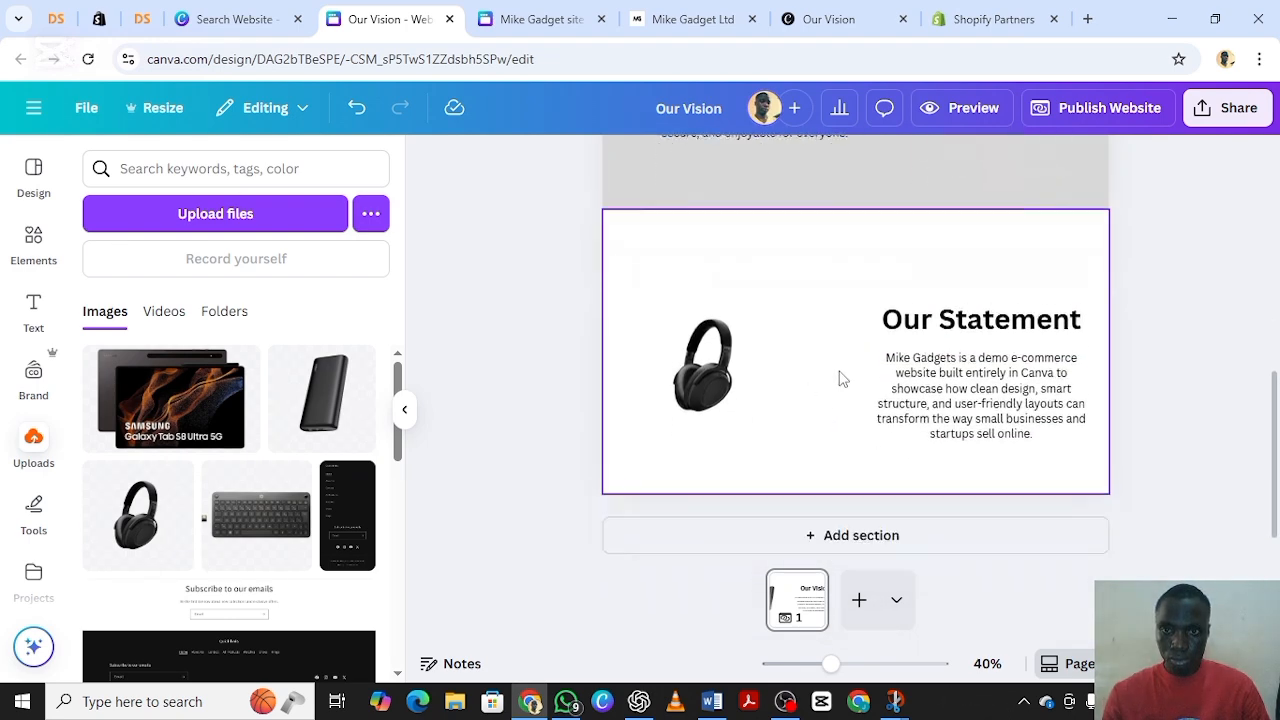
scroll(893, 440, up, 5)
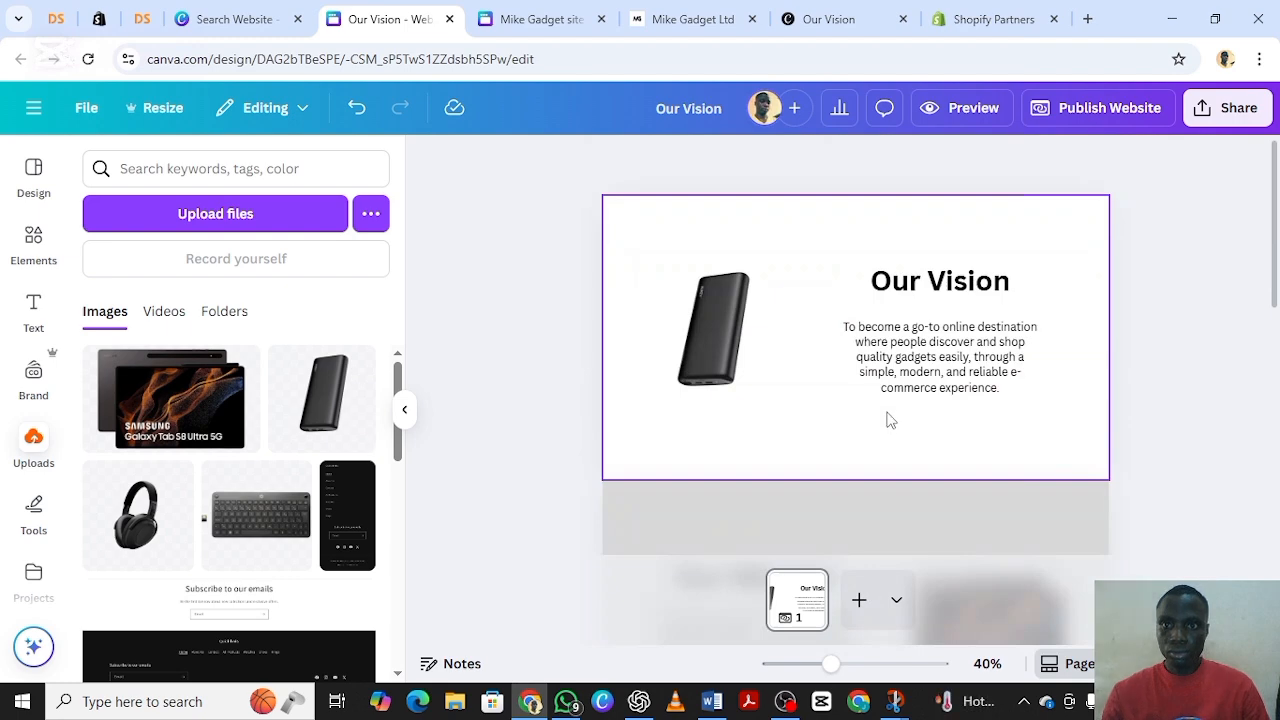
scroll(886, 423, down, 5)
scroll(891, 421, up, 5)
scroll(893, 421, down, 3)
scroll(893, 421, down, 2)
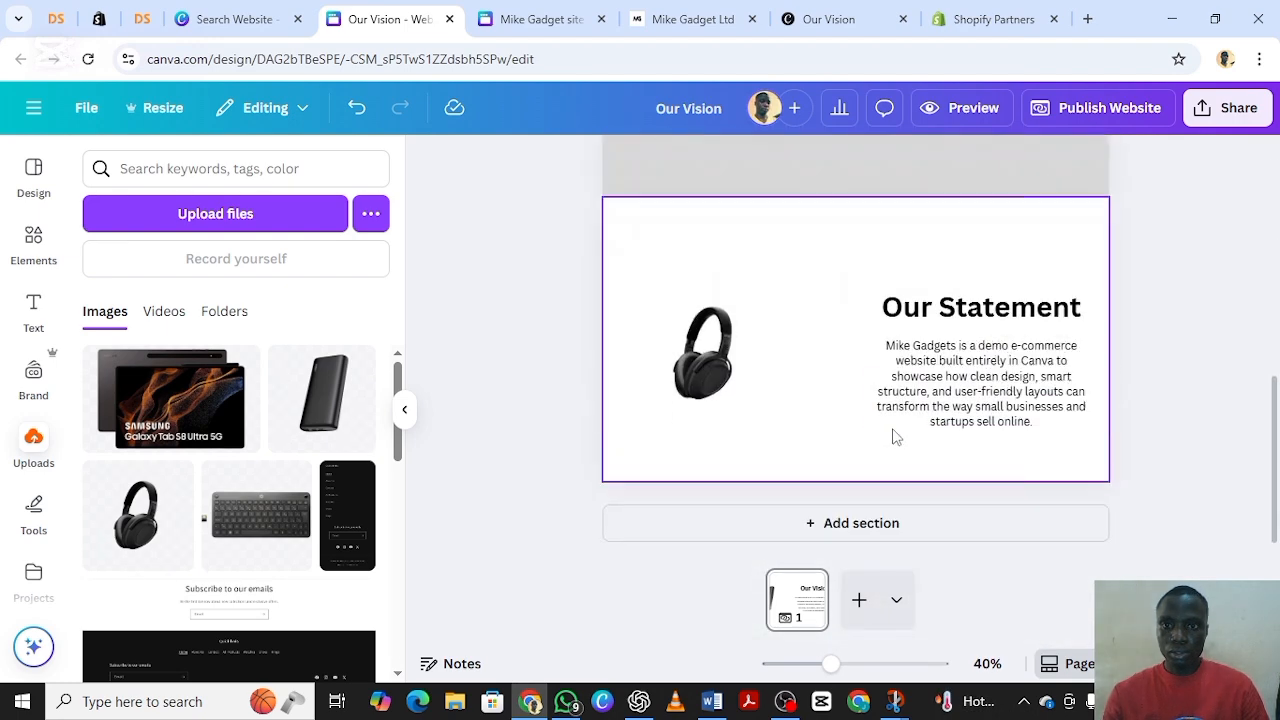
scroll(892, 428, up, 5)
scroll(892, 428, down, 5)
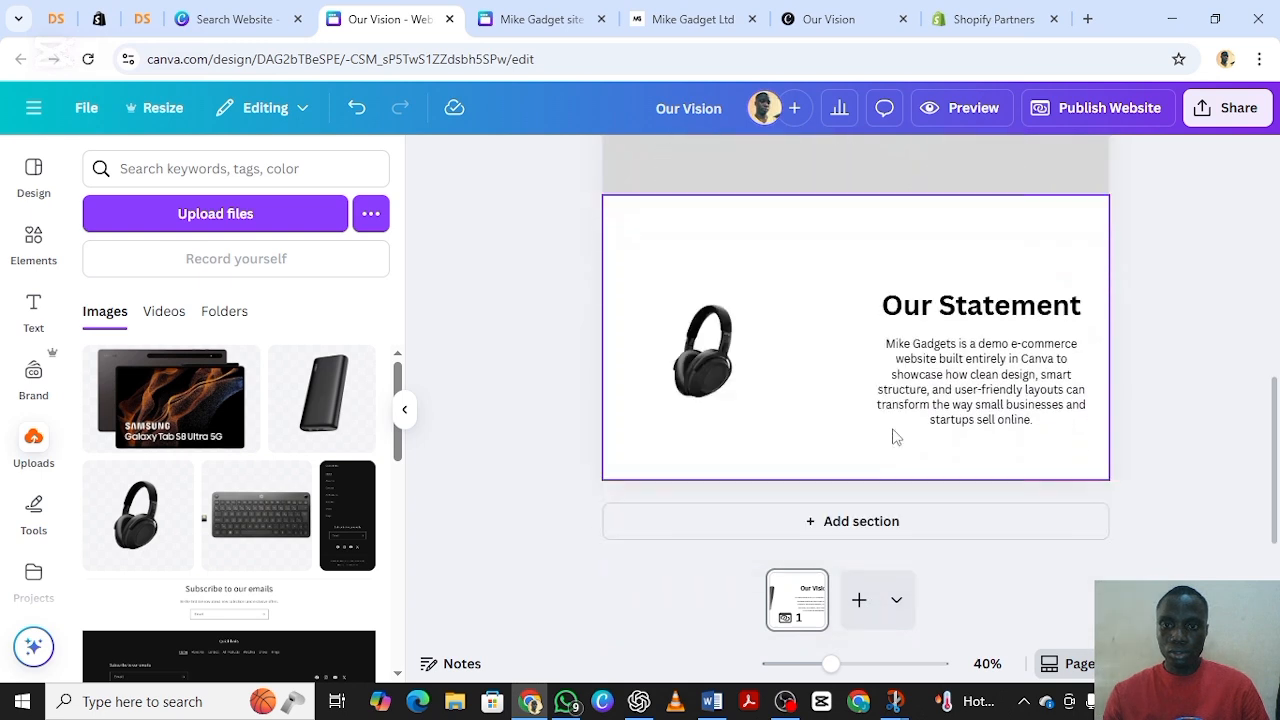
Step: Extend the "Our Statement" section slightly downward to leave more space below the paragraph
click(866, 467)
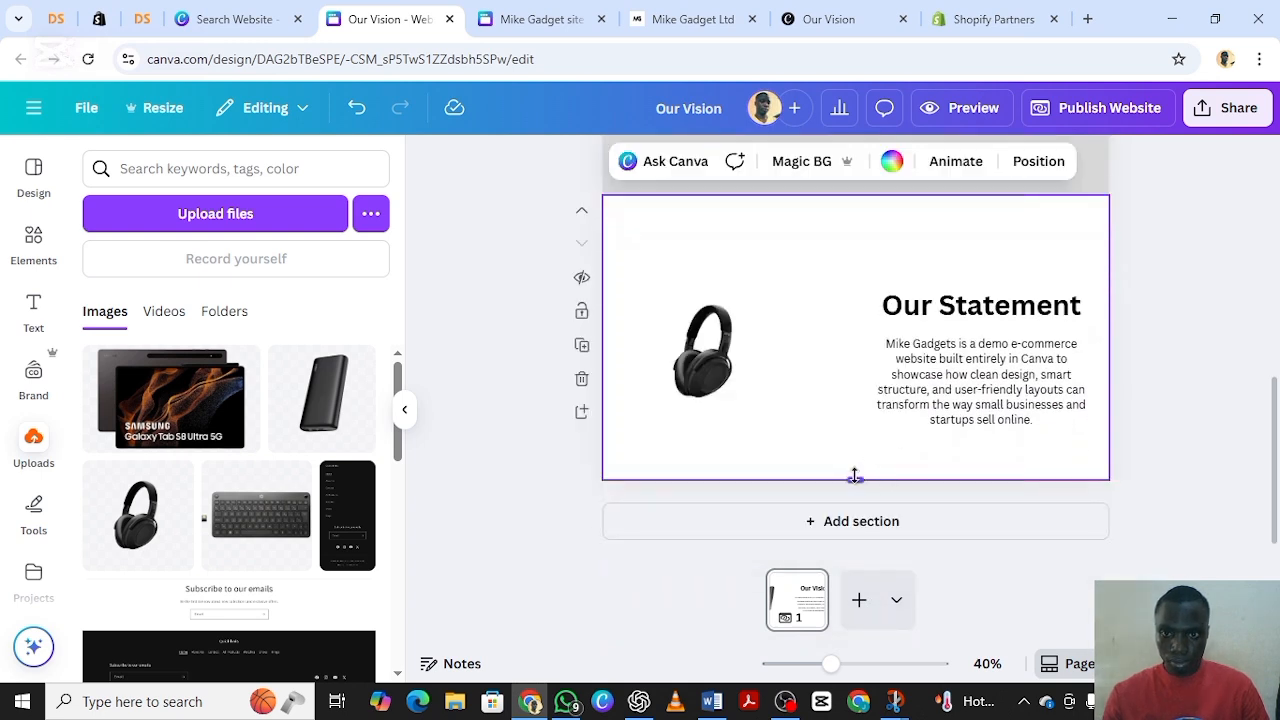
drag(855, 479, 861, 536)
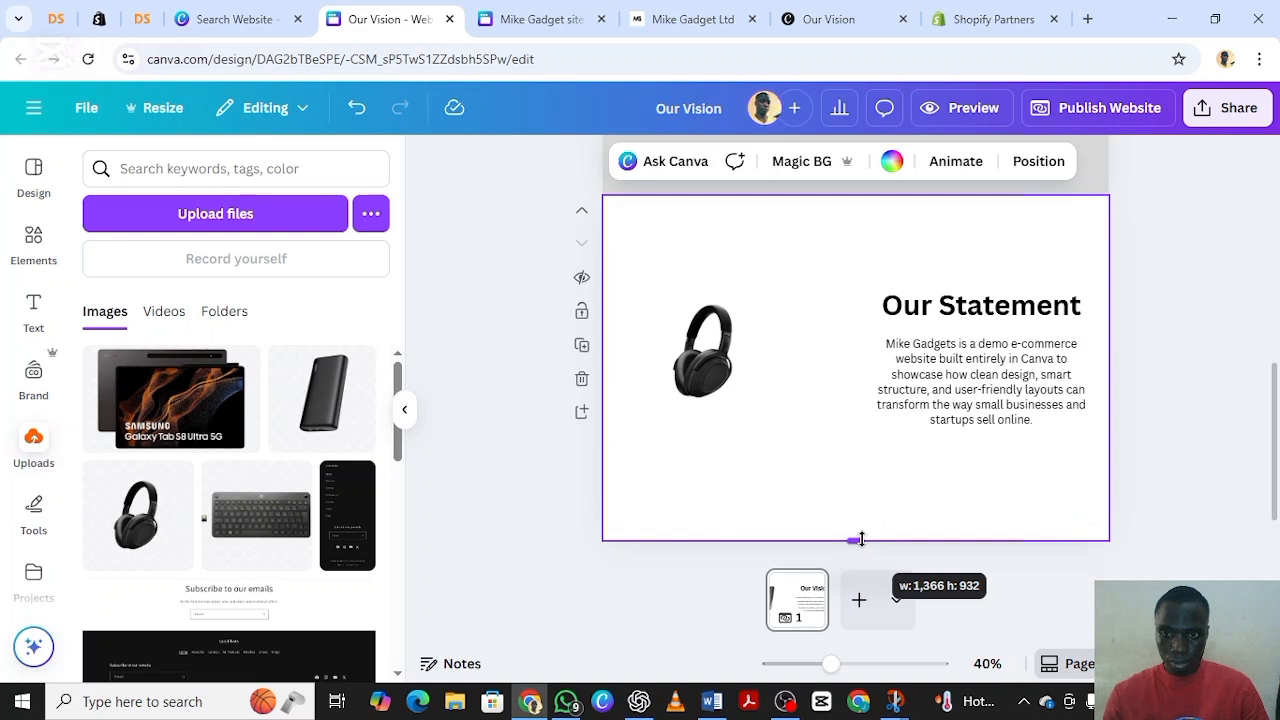
drag(861, 539, 866, 503)
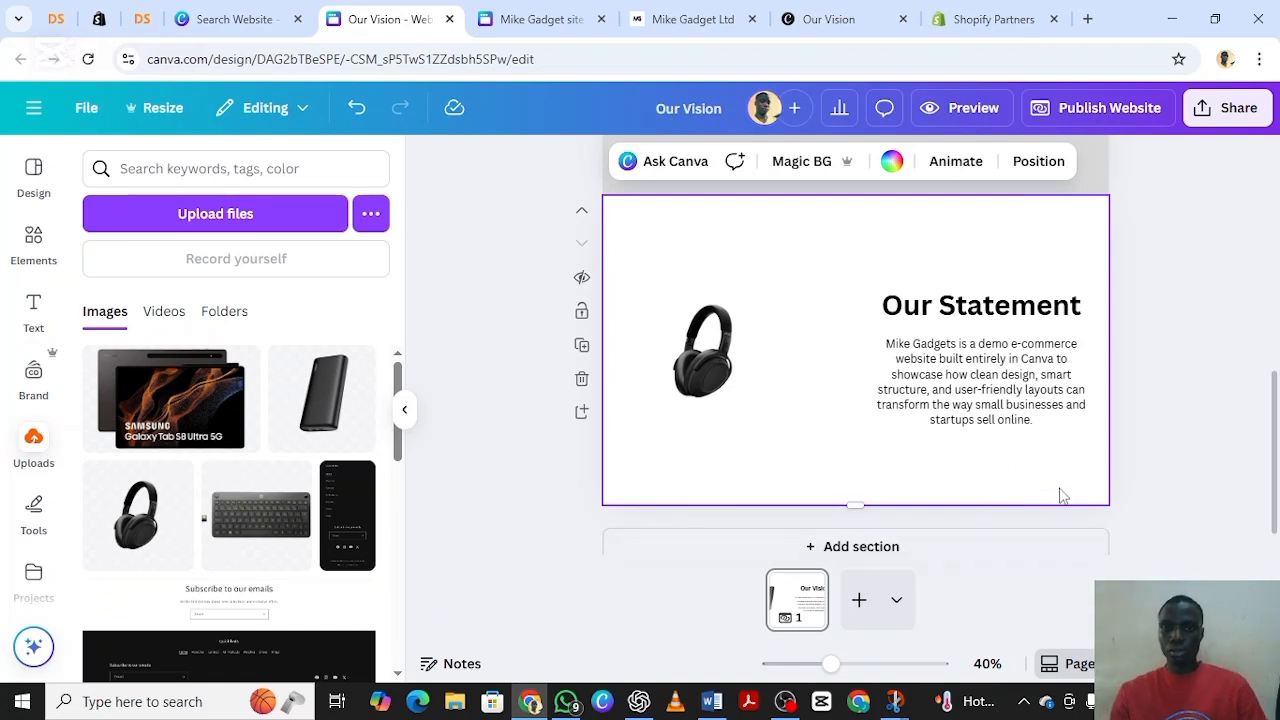
Step: Add a body text element reading "Back" to the "Our Statement" section
click(403, 411)
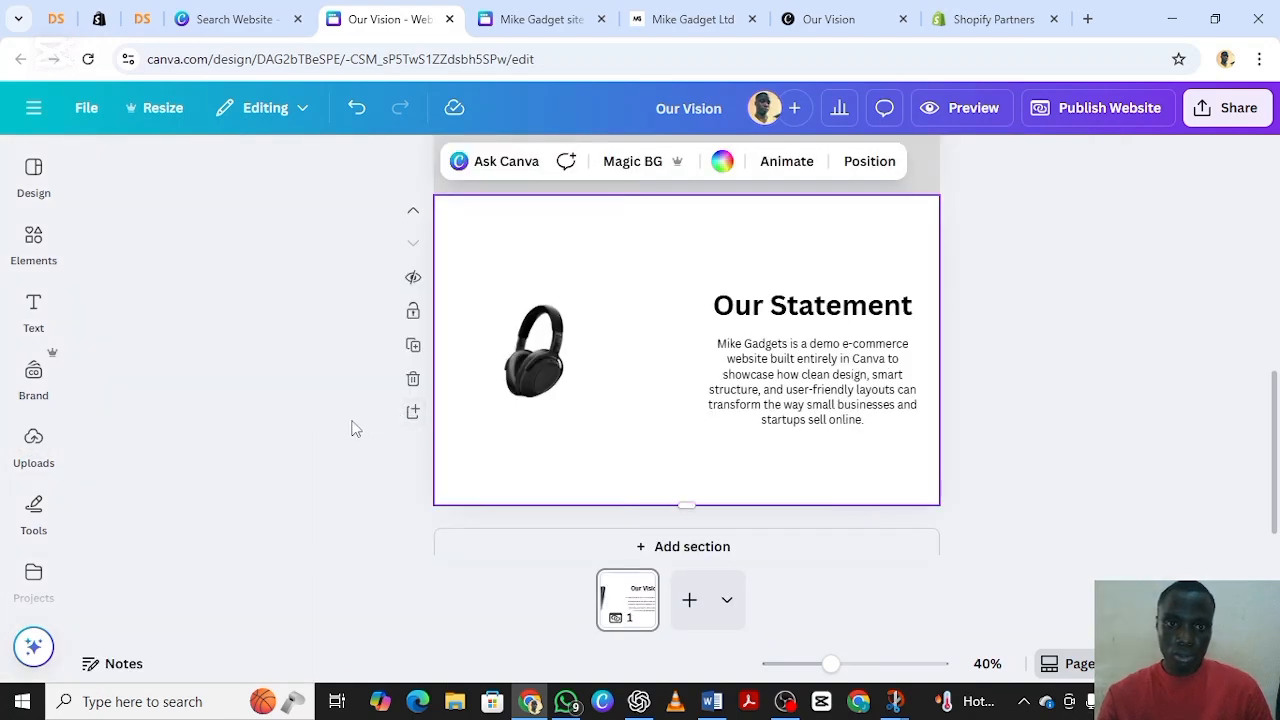
click(33, 310)
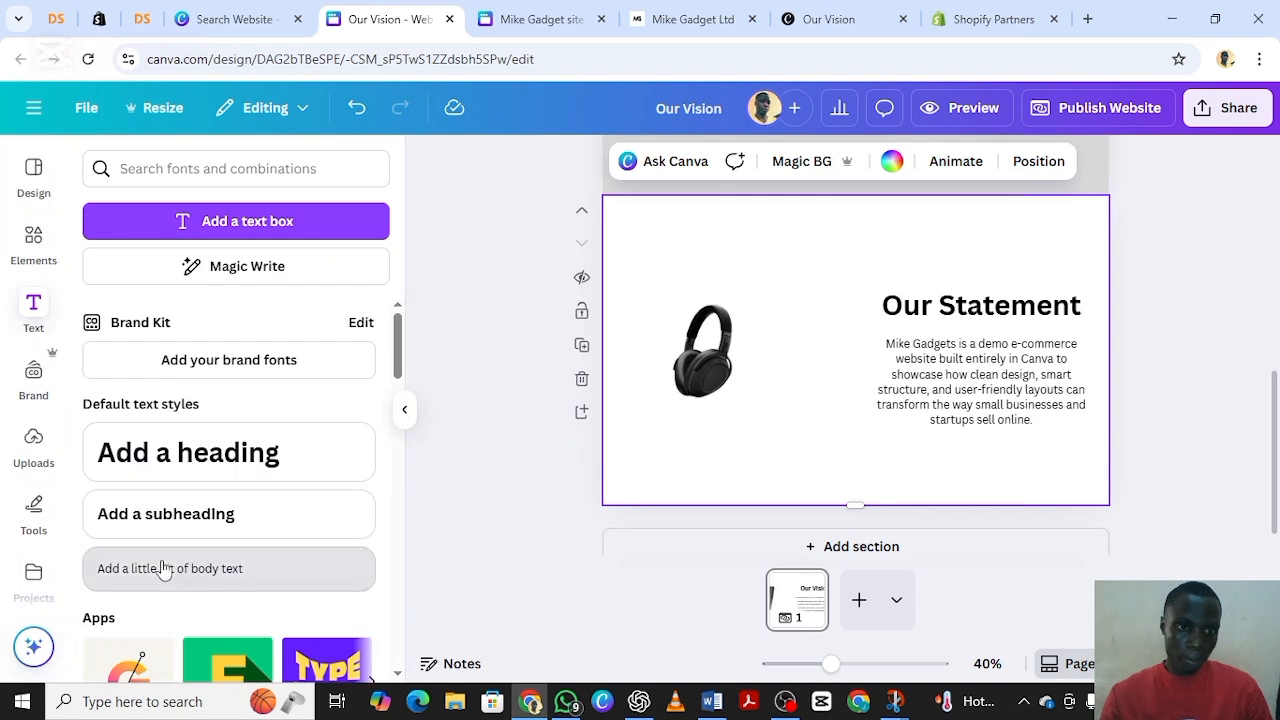
click(258, 598)
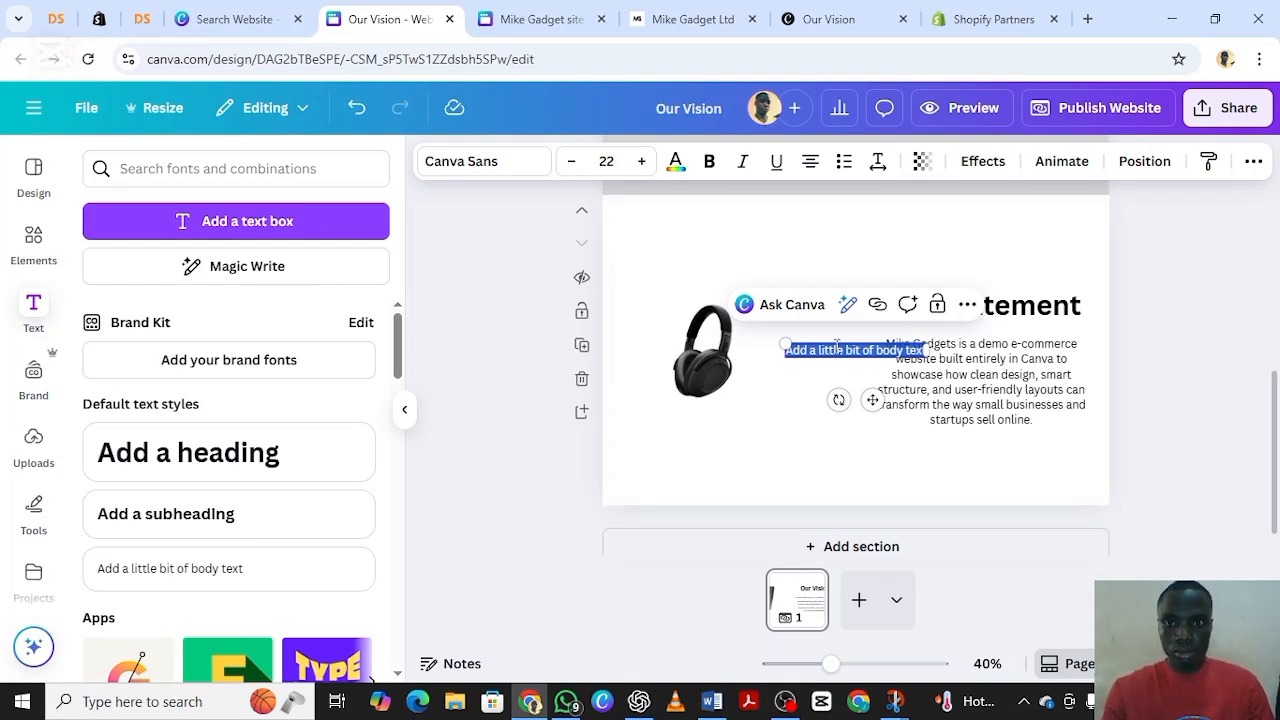
key(BackSpace)
text(Back)
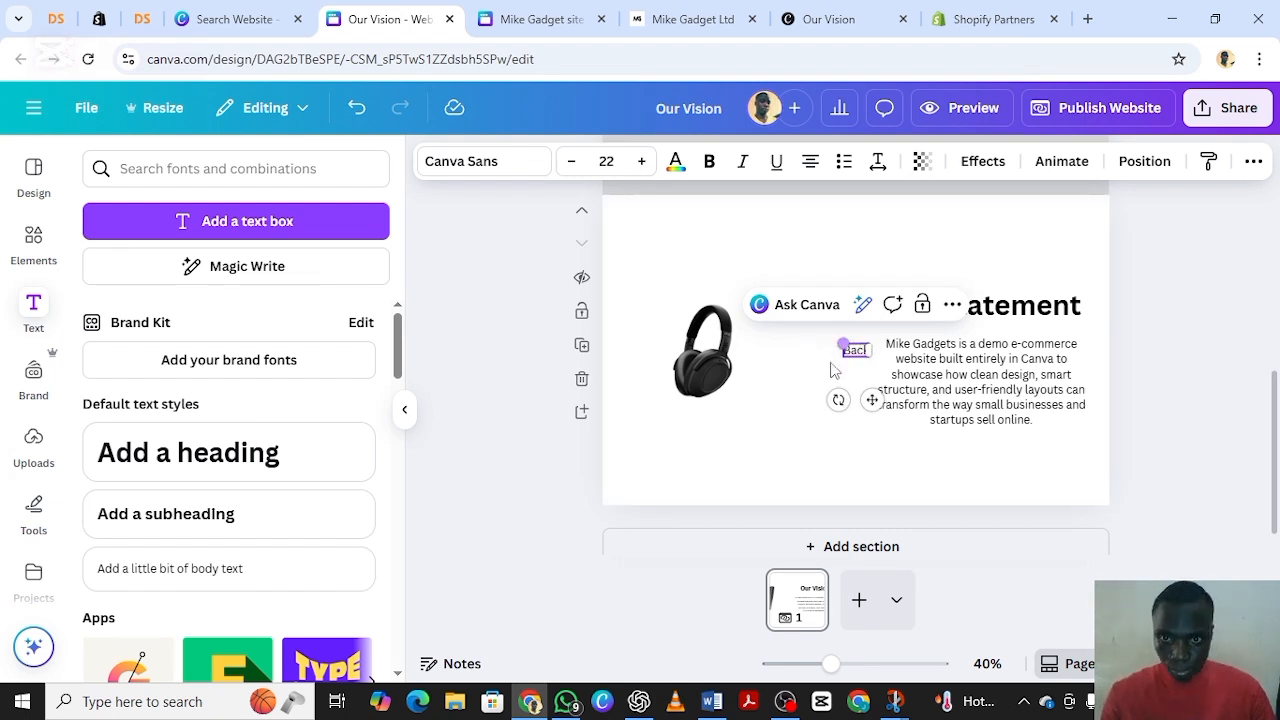
click(812, 377)
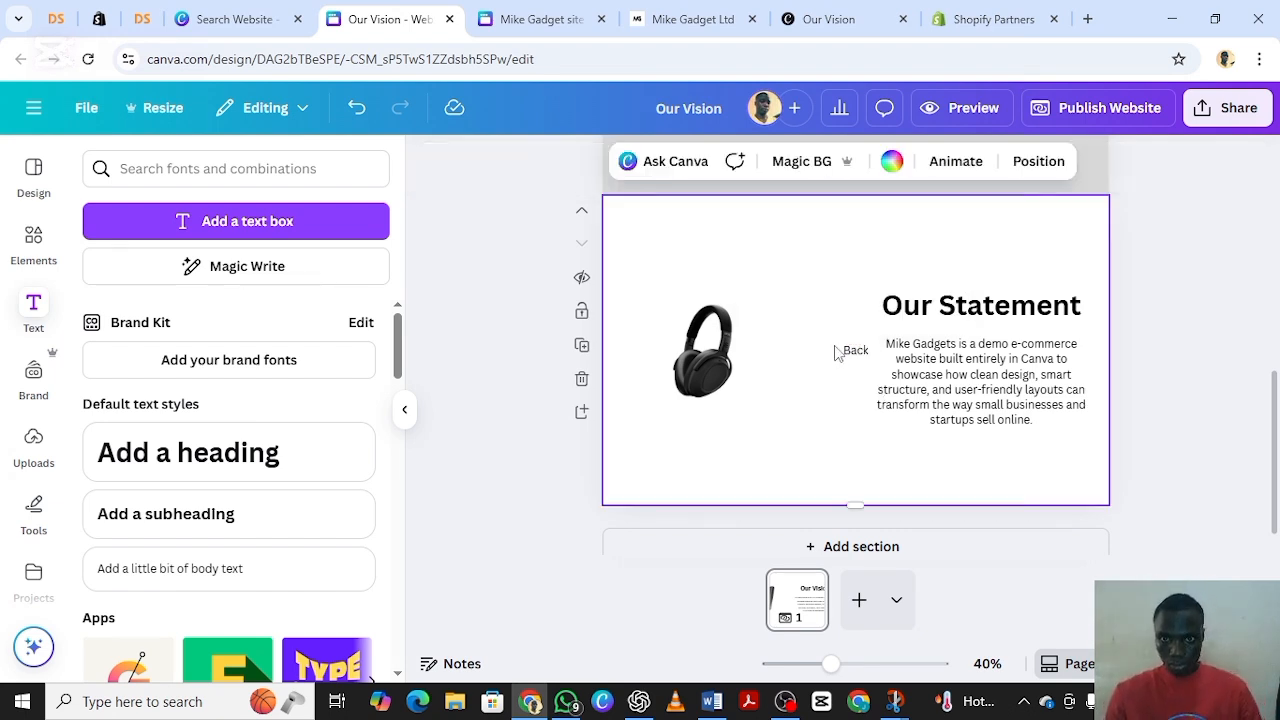
Step: Move the "Back" text to the lower right corner of the statement section, below the paragraph
click(850, 360)
drag(850, 360, 1058, 458)
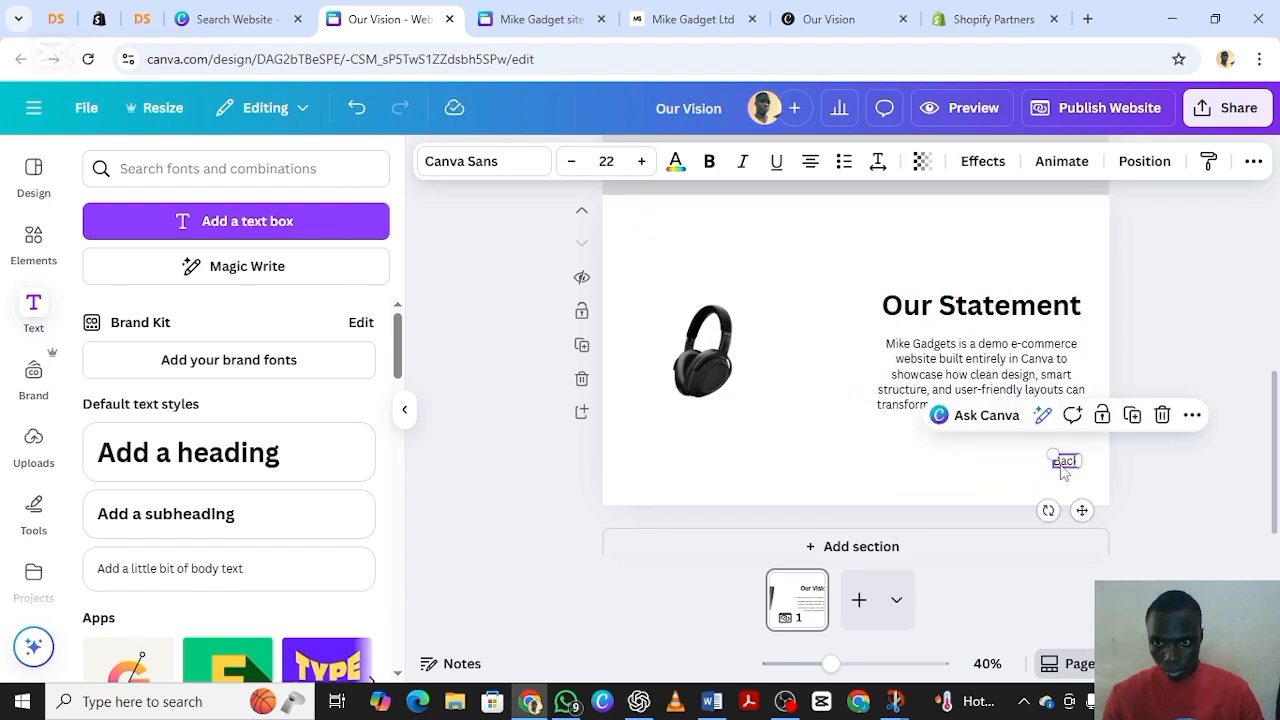
click(1157, 480)
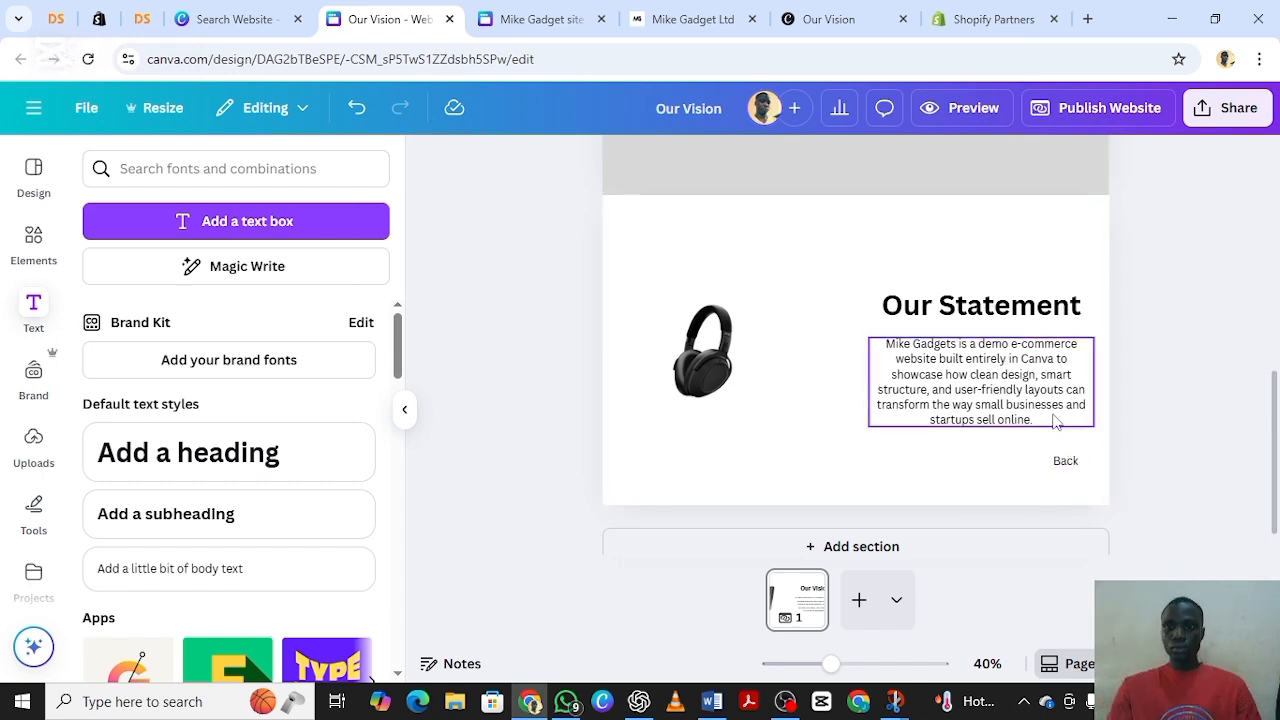
Step: Preview the website in desktop view, look through the vision, mission and statement sections, and return to the editor
scroll(978, 395, up, 10)
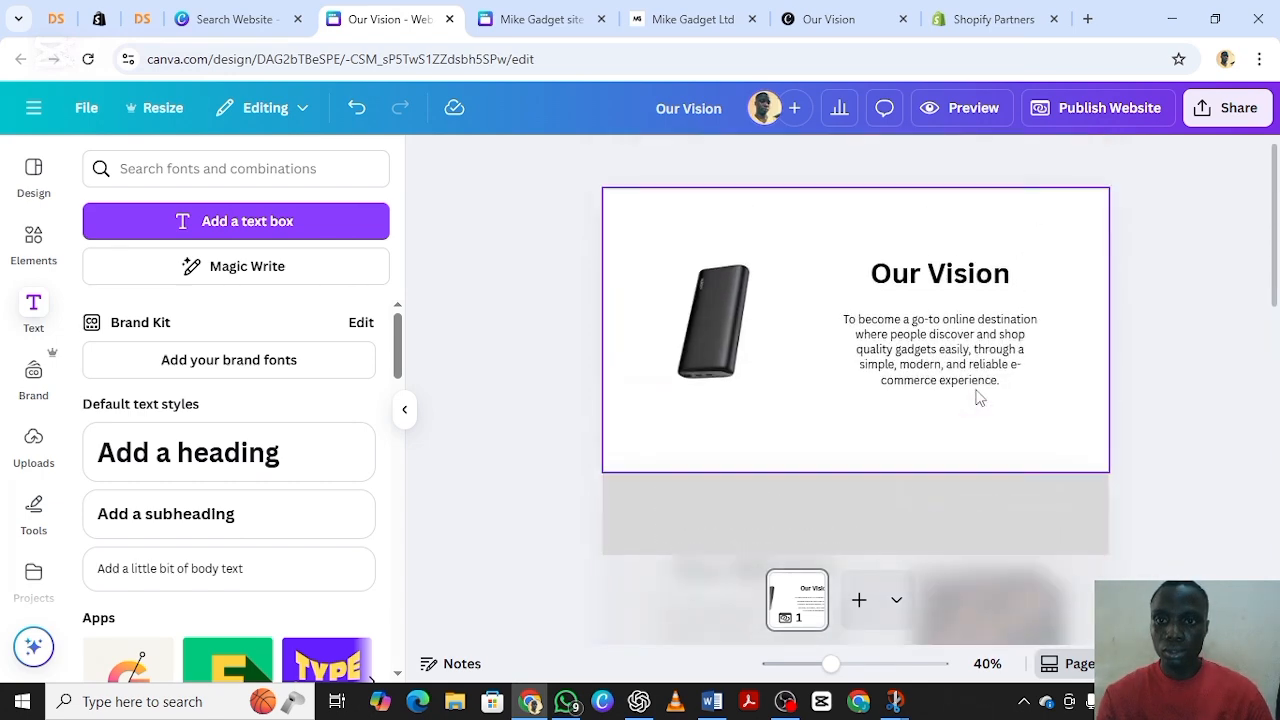
scroll(900, 340, down, 10)
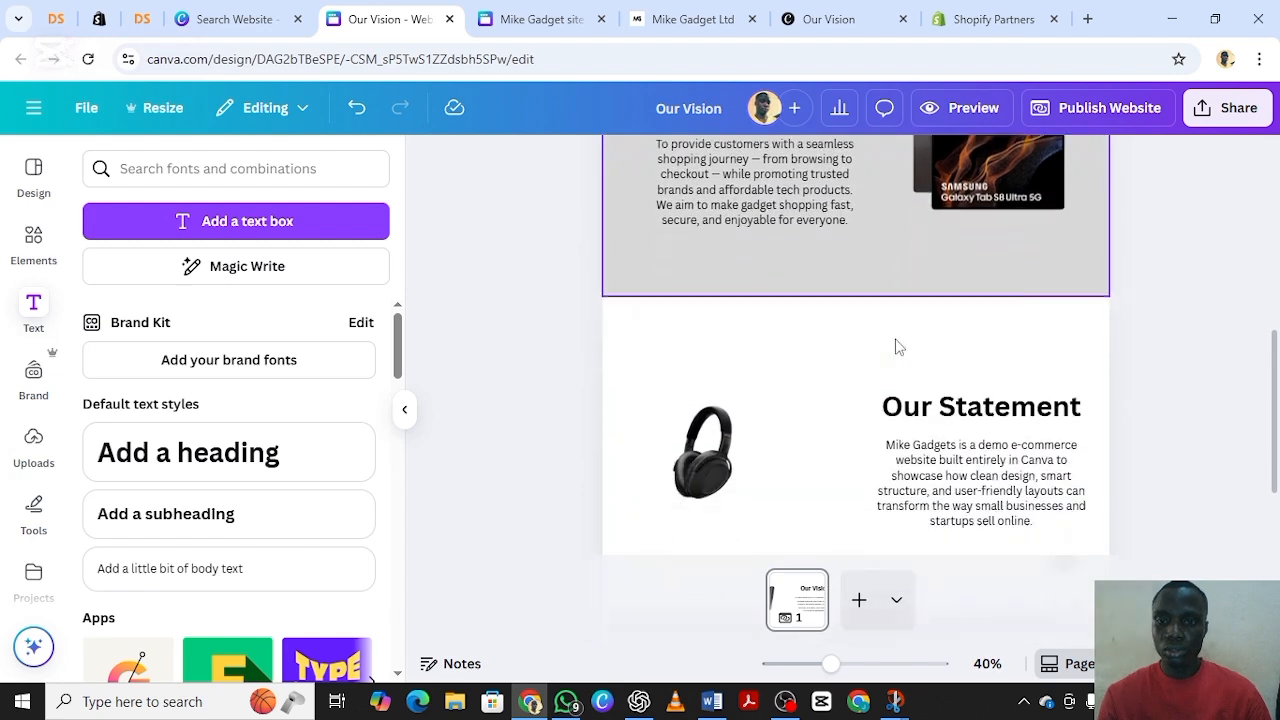
scroll(897, 345, up, 5)
scroll(897, 350, up, 5)
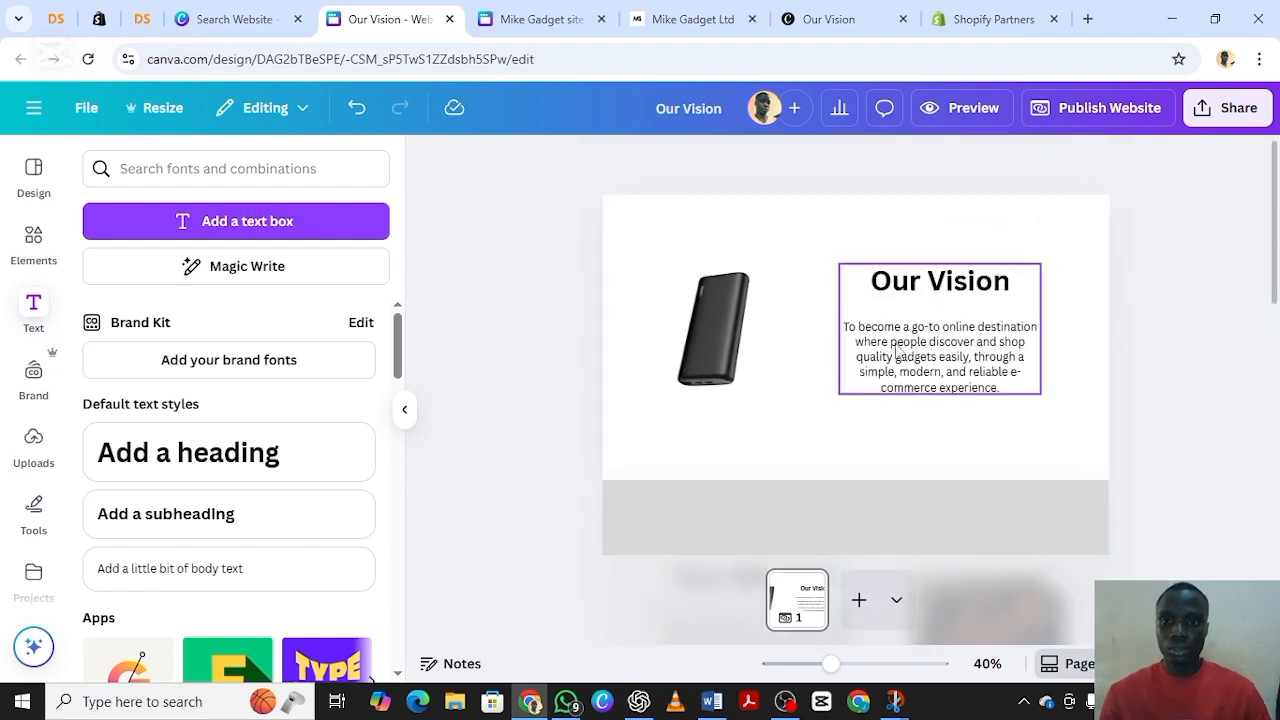
scroll(895, 350, down, 10)
scroll(897, 355, up, 10)
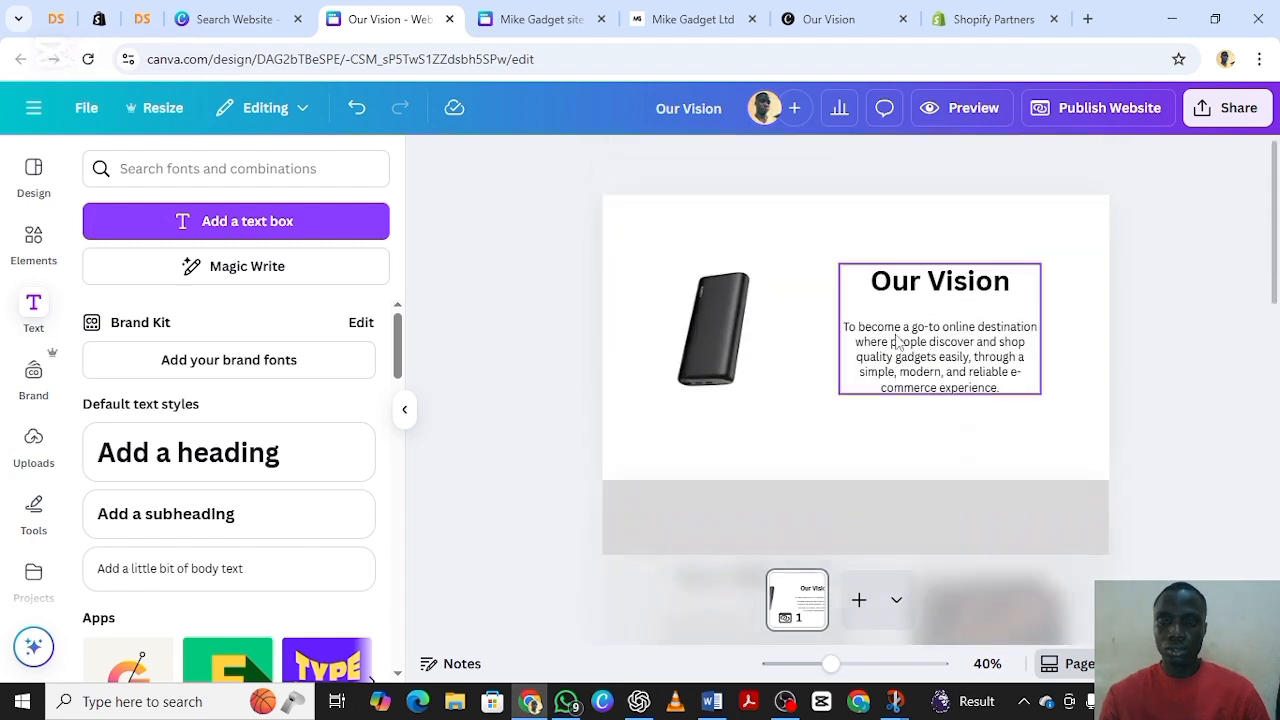
click(964, 108)
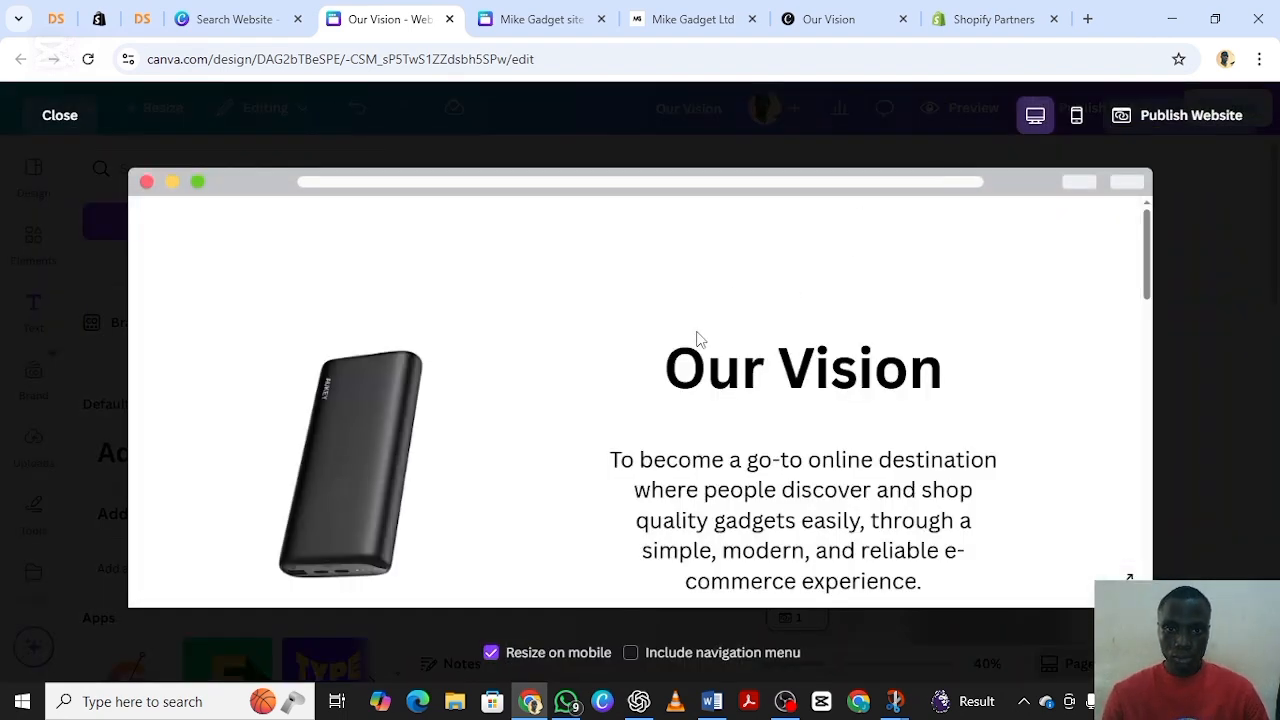
scroll(705, 345, down, 6)
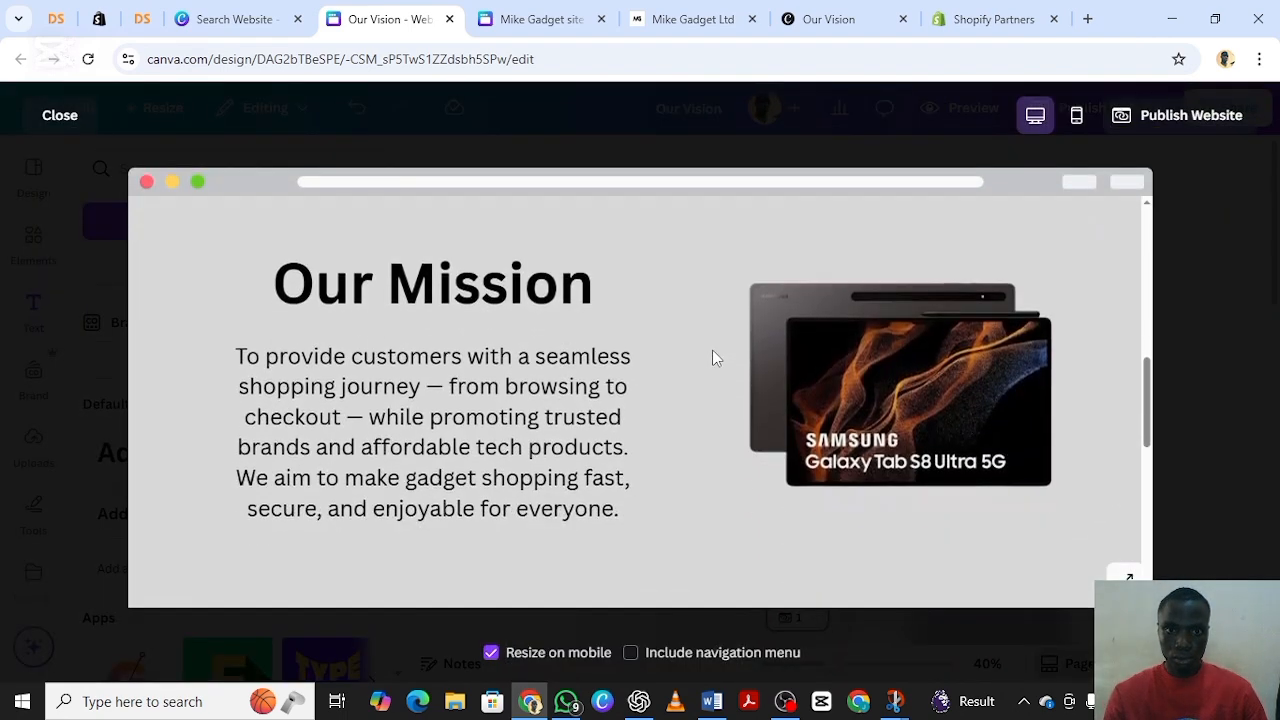
scroll(712, 355, down, 5)
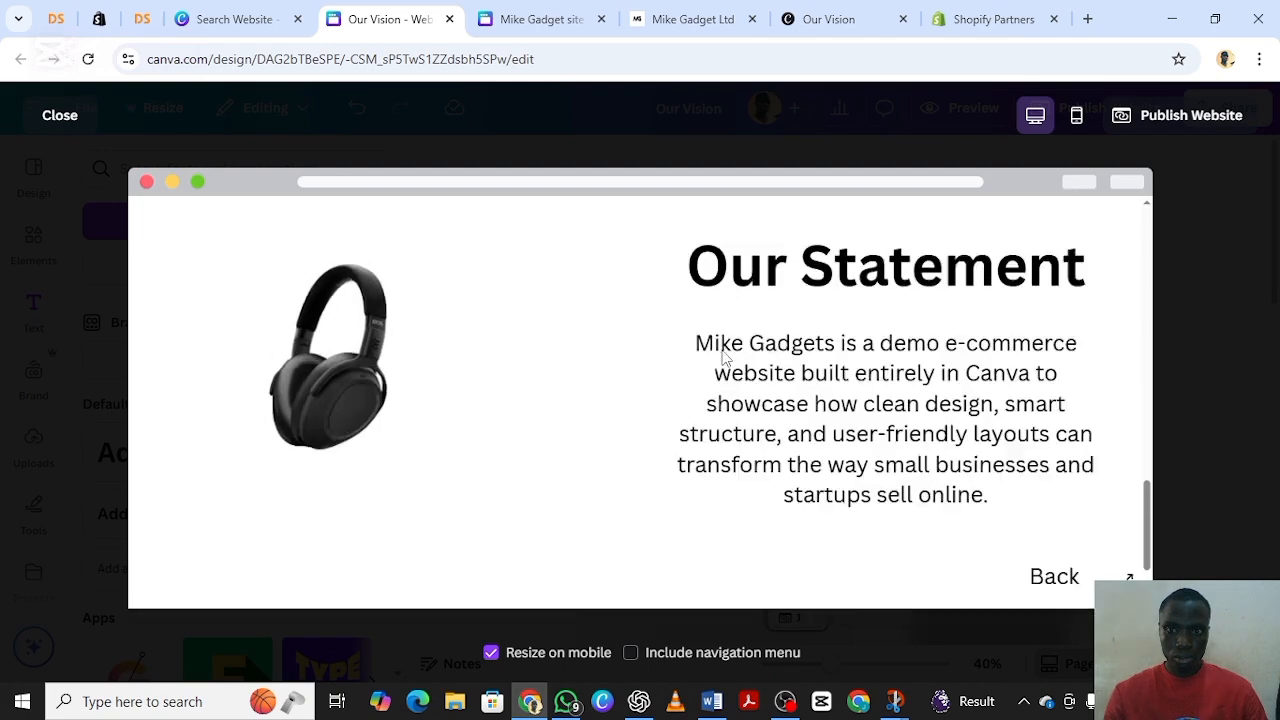
scroll(725, 357, up, 10)
scroll(743, 369, down, 3)
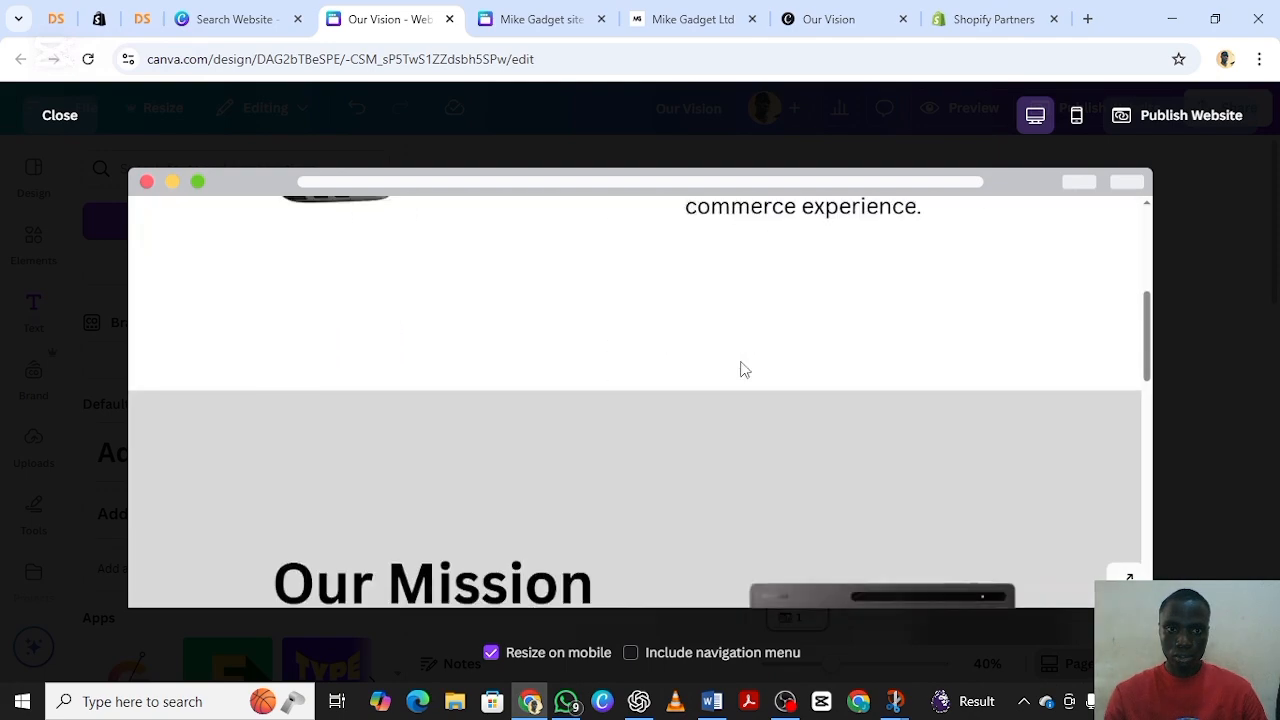
scroll(750, 367, down, 5)
scroll(752, 370, up, 5)
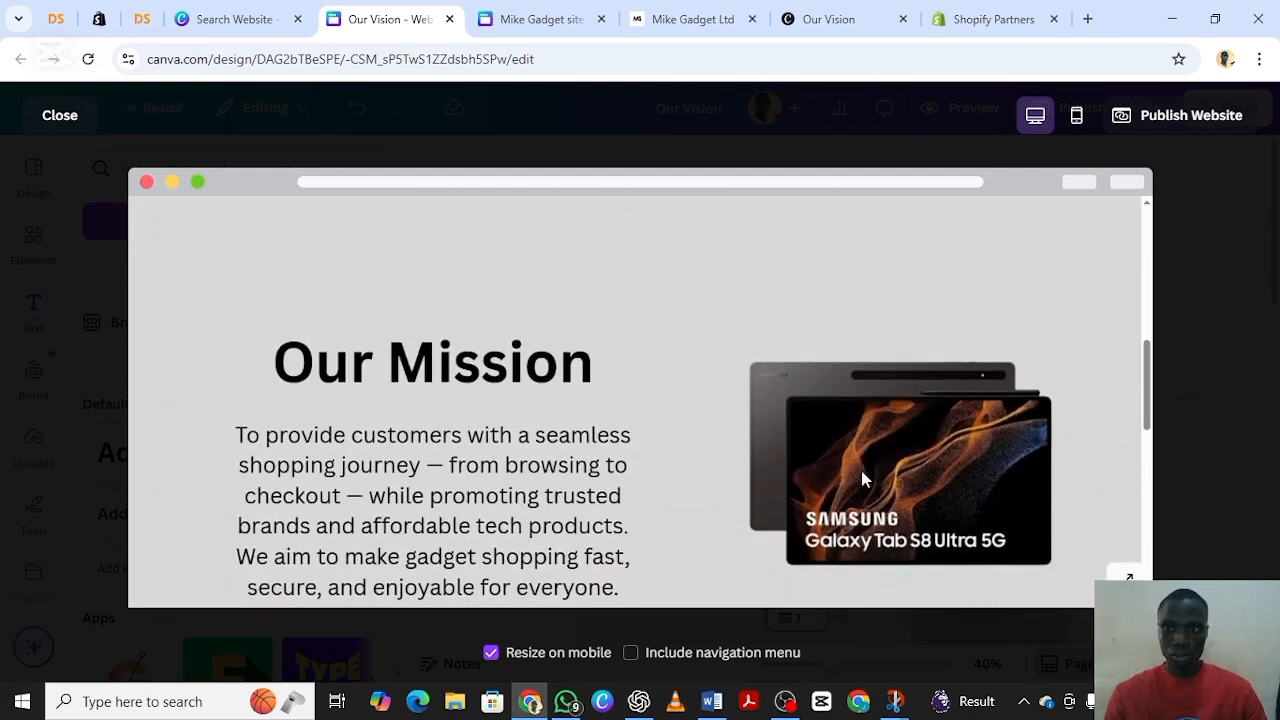
scroll(865, 480, up, 4)
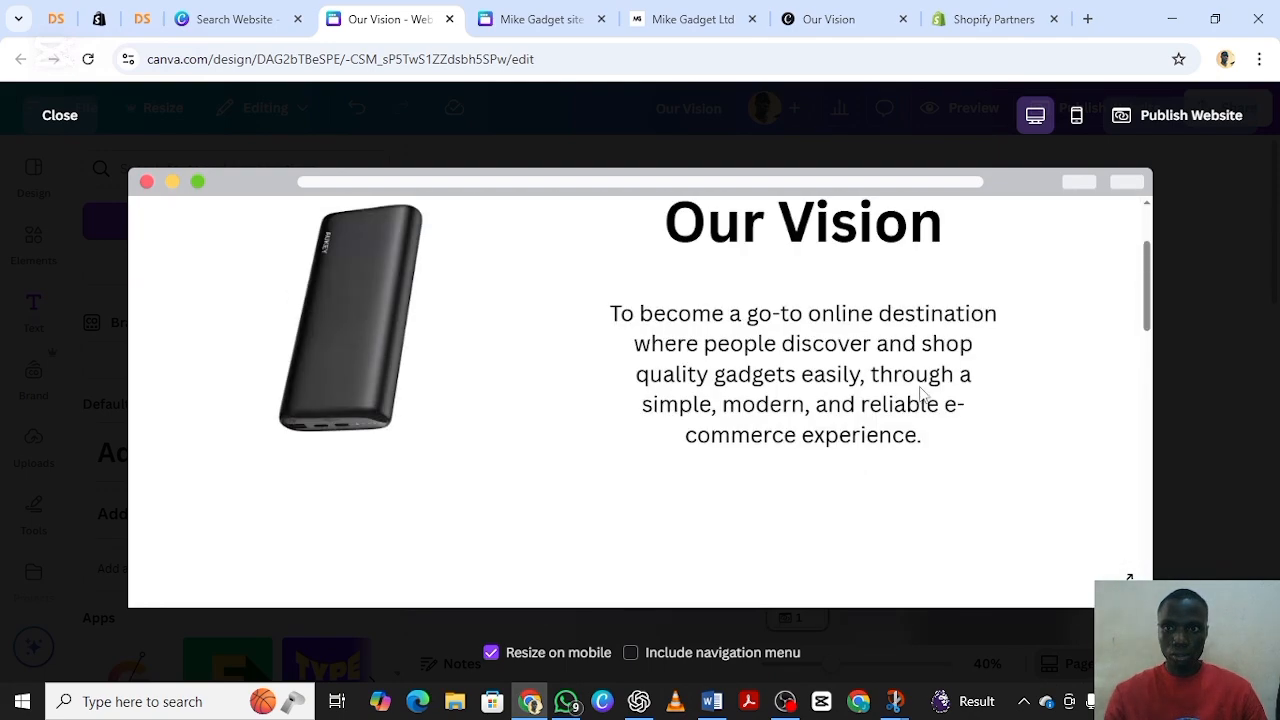
click(68, 117)
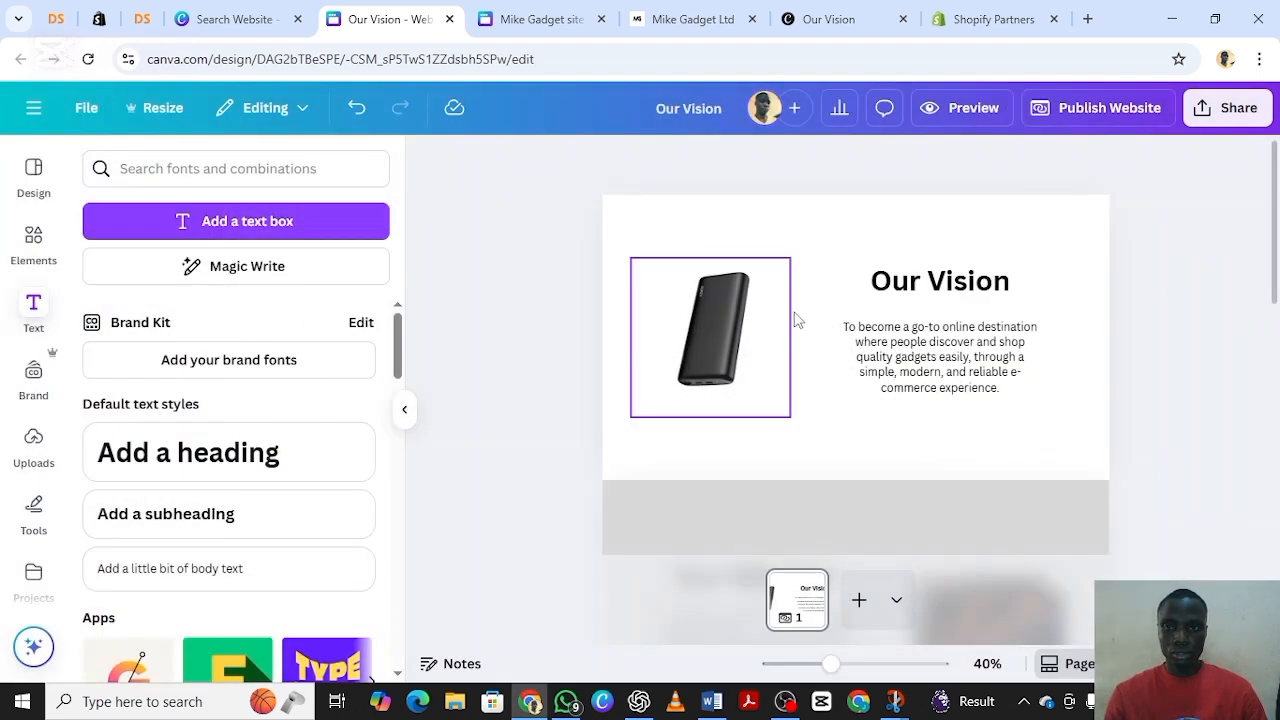
scroll(797, 345, down, 3)
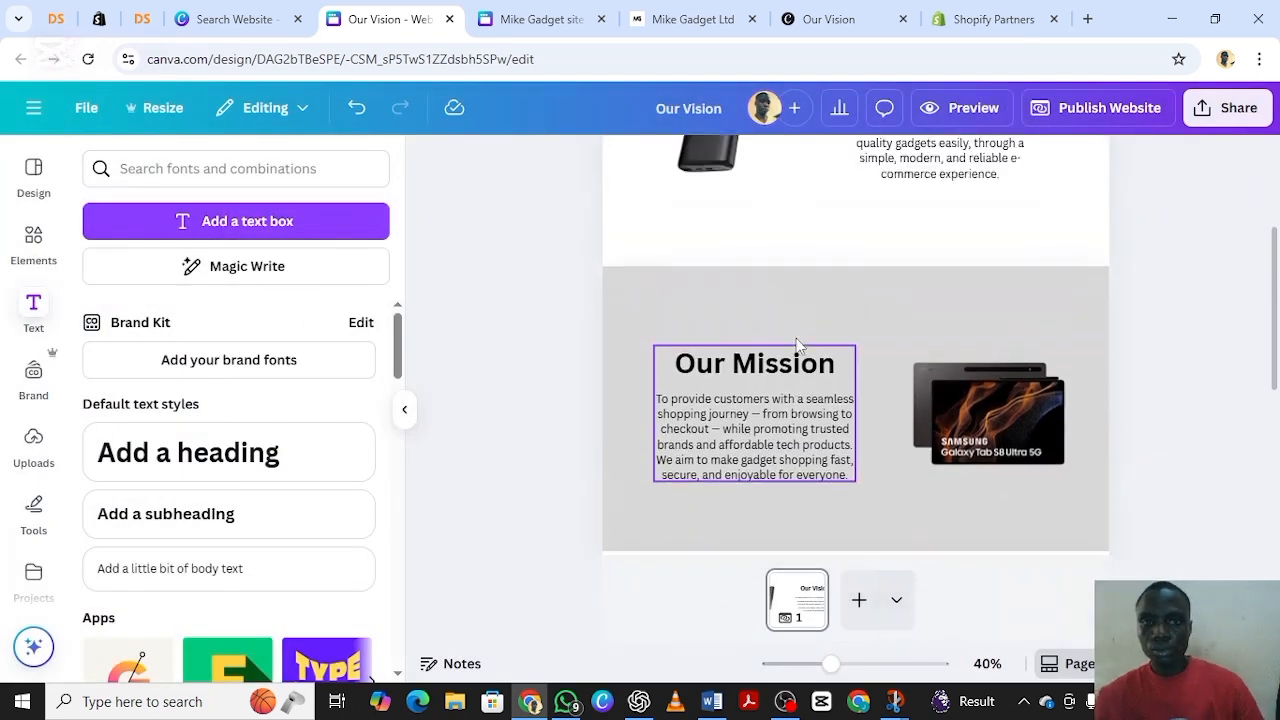
Step: Publish the Our Vision website, copy its live address and close the confirmation
scroll(797, 345, up, 3)
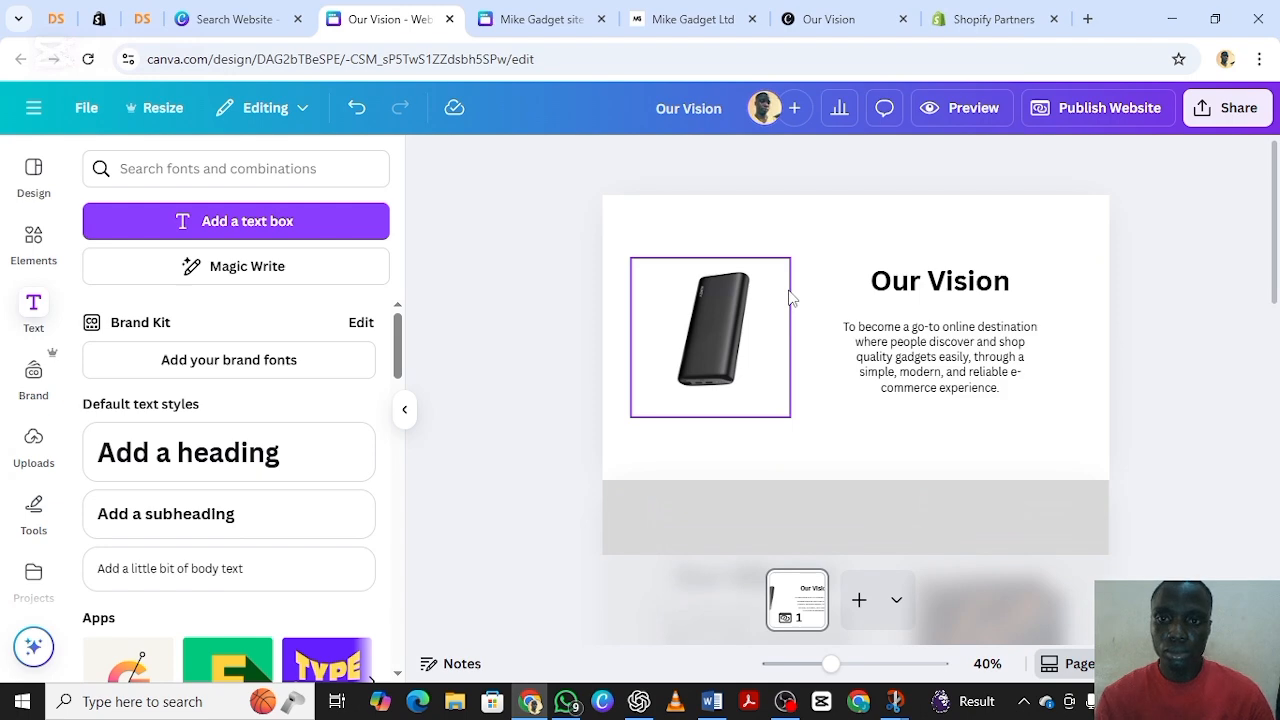
scroll(790, 296, down, 5)
scroll(790, 296, up, 5)
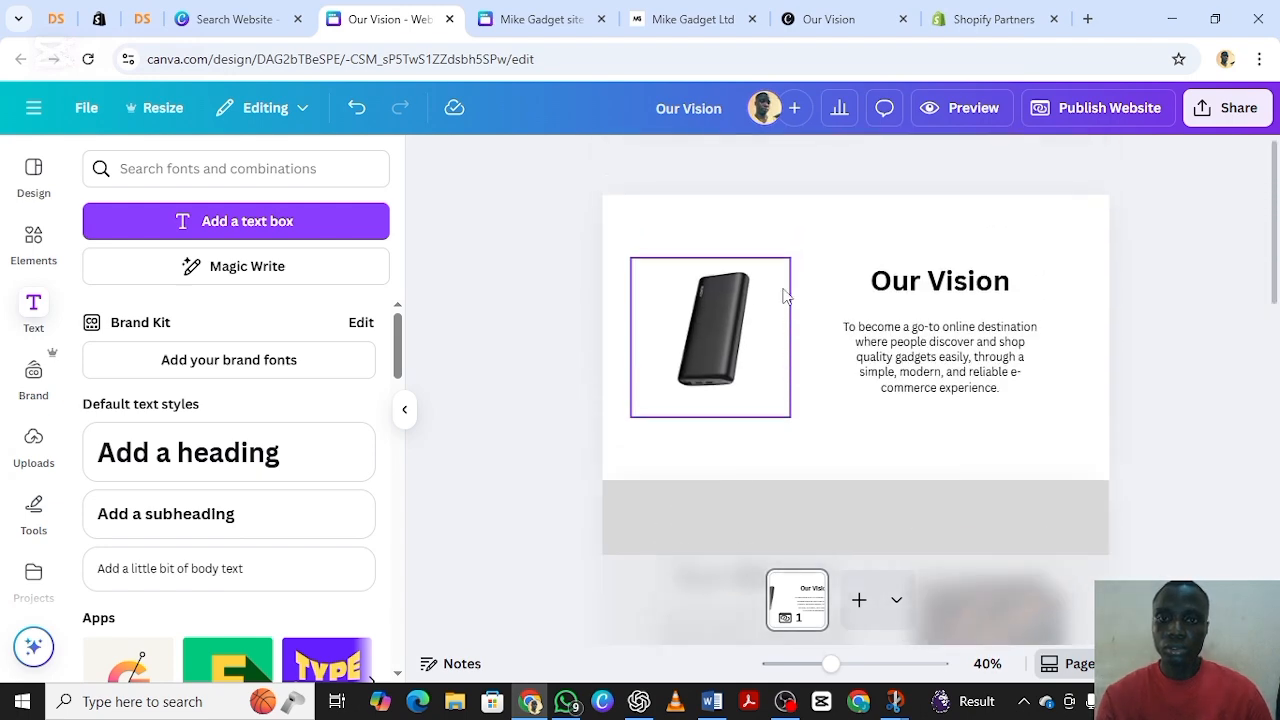
scroll(785, 295, down, 2)
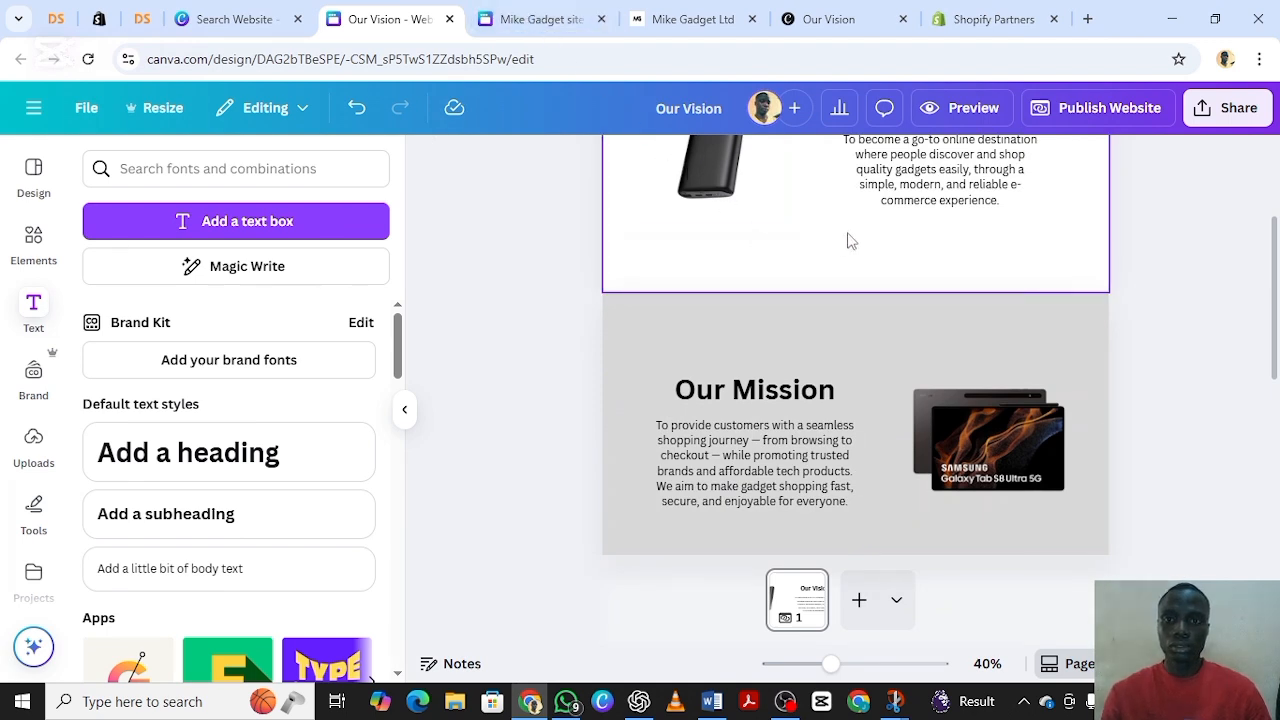
click(1114, 108)
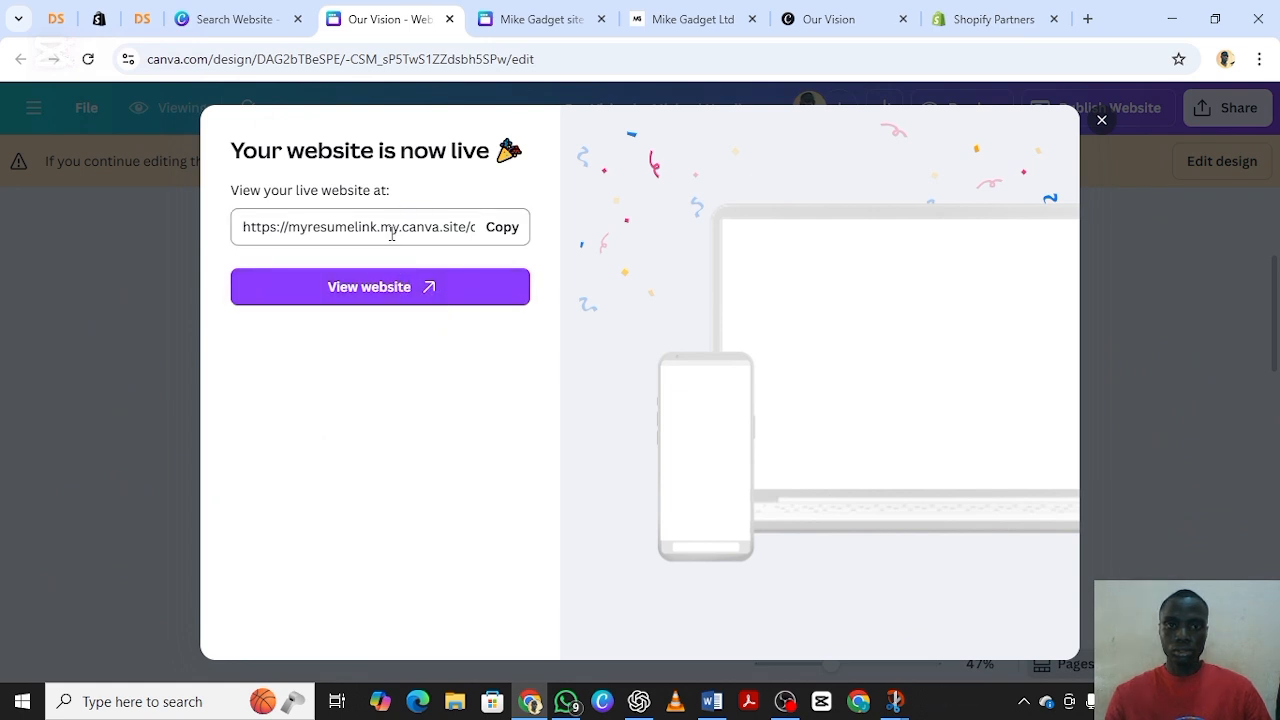
click(503, 228)
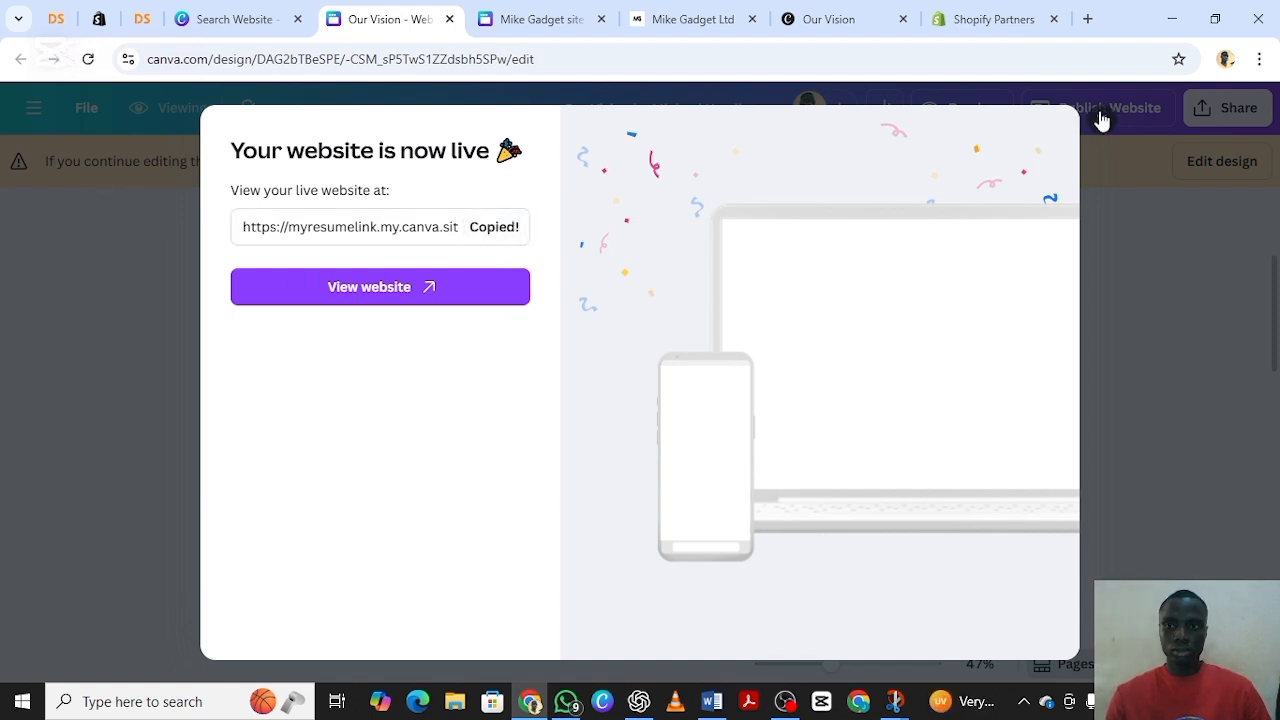
click(1101, 121)
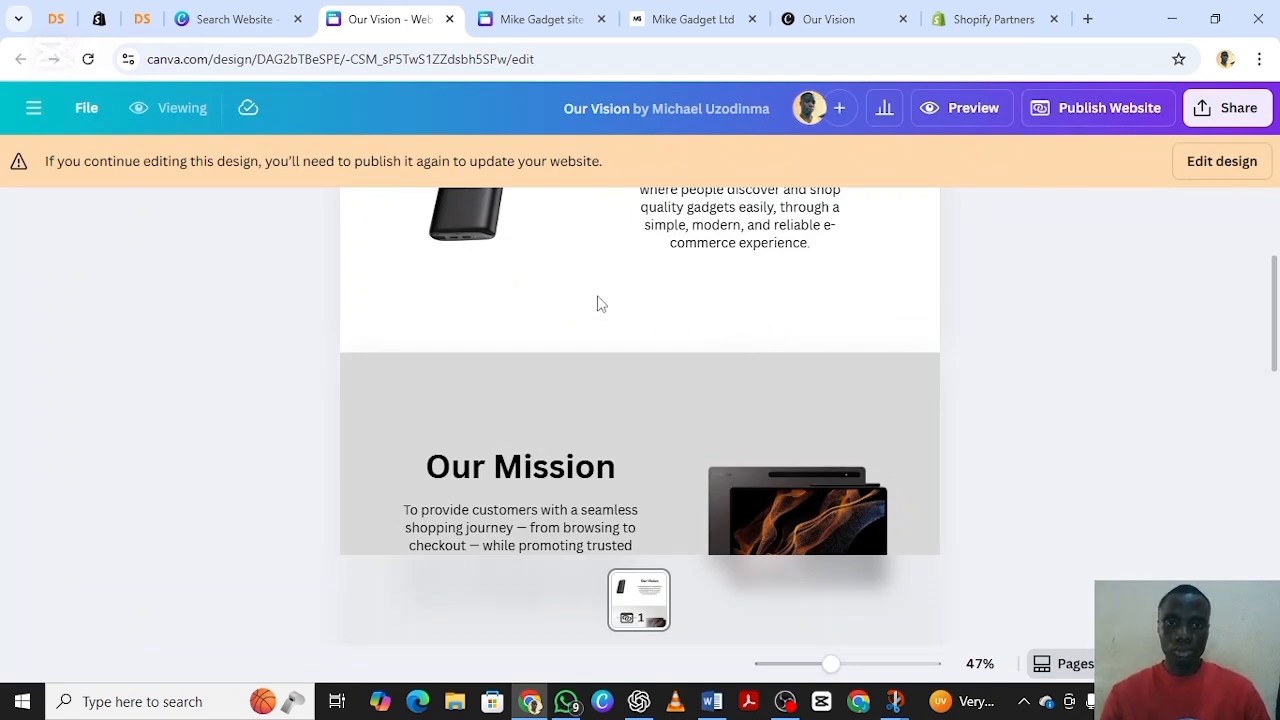
click(537, 12)
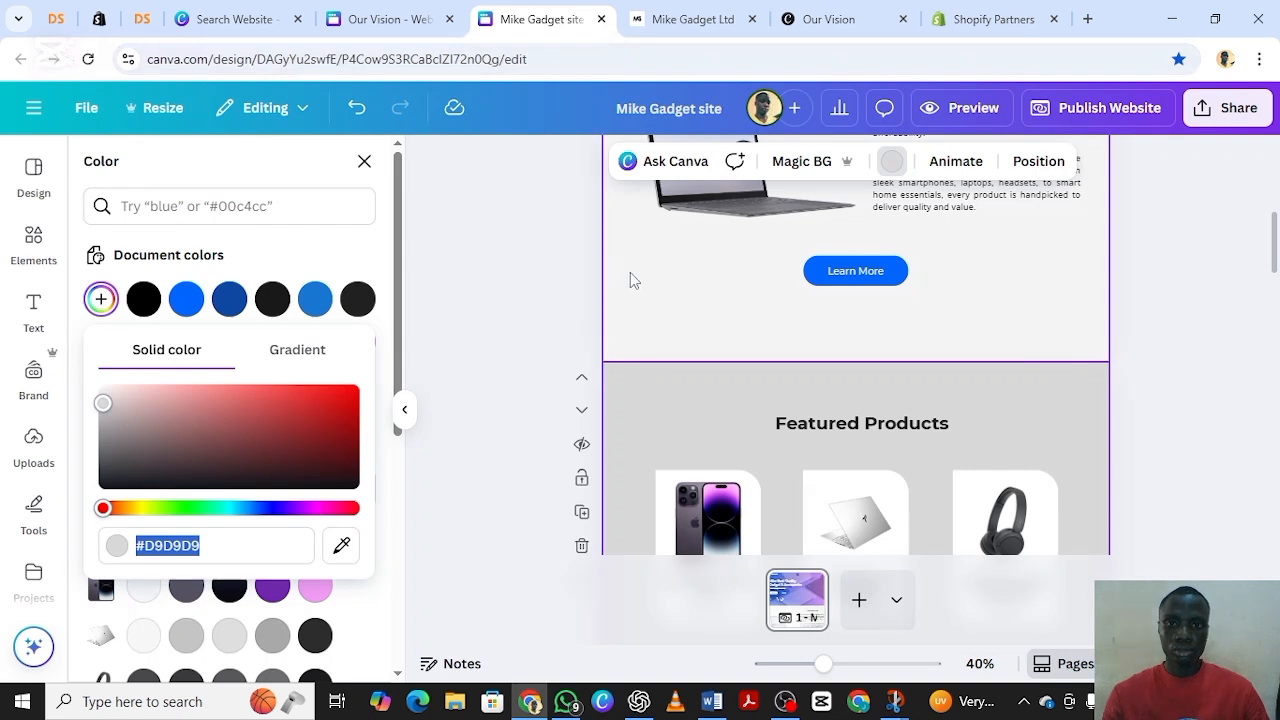
scroll(630, 273, up, 2)
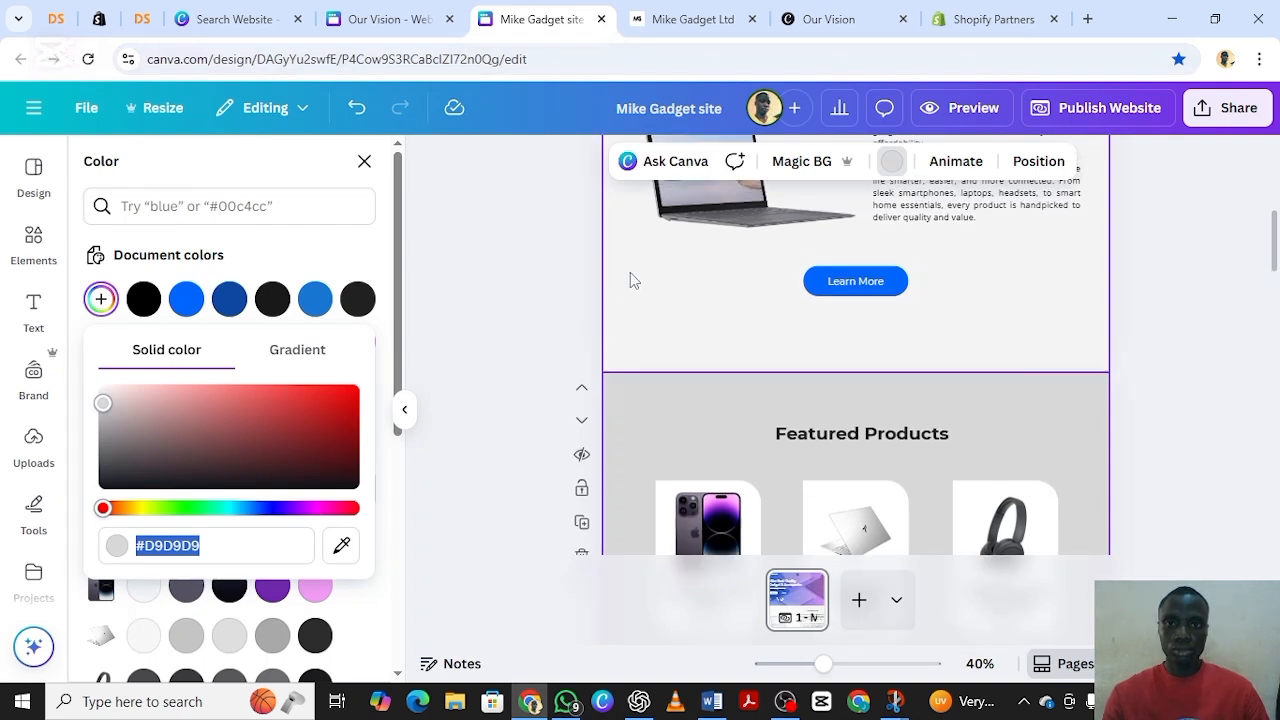
scroll(855, 444, up, 2)
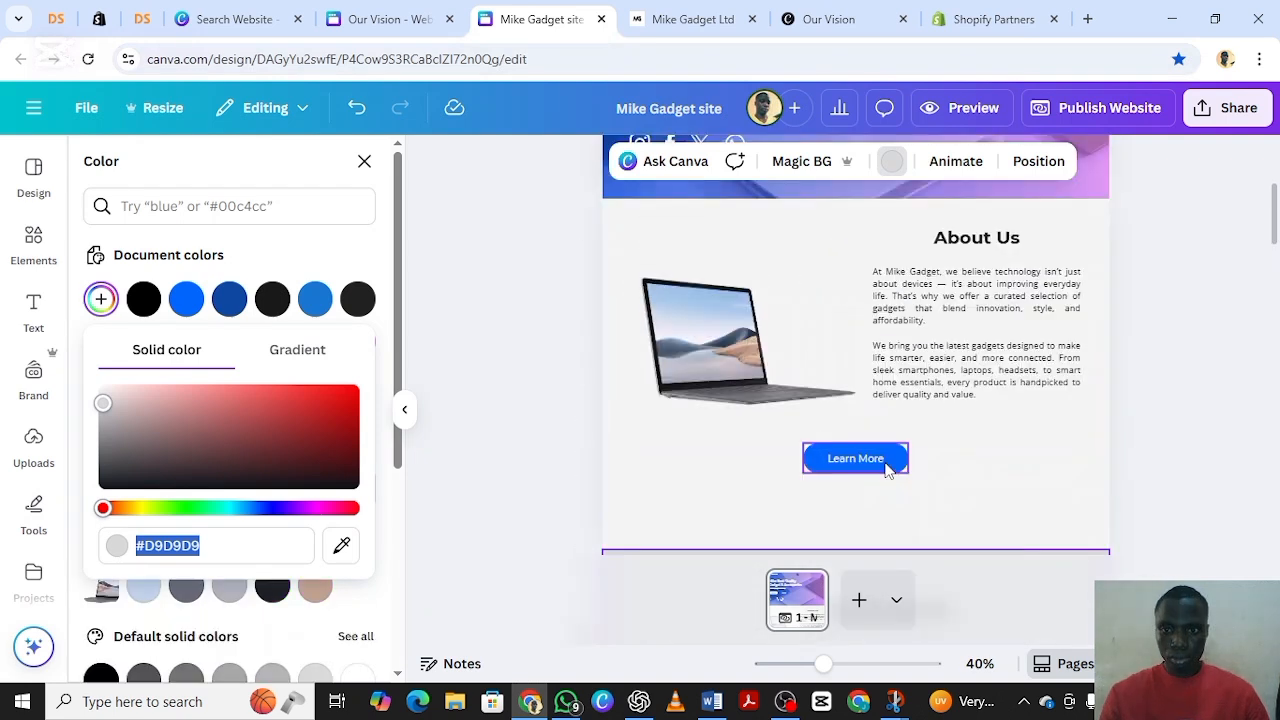
click(887, 468)
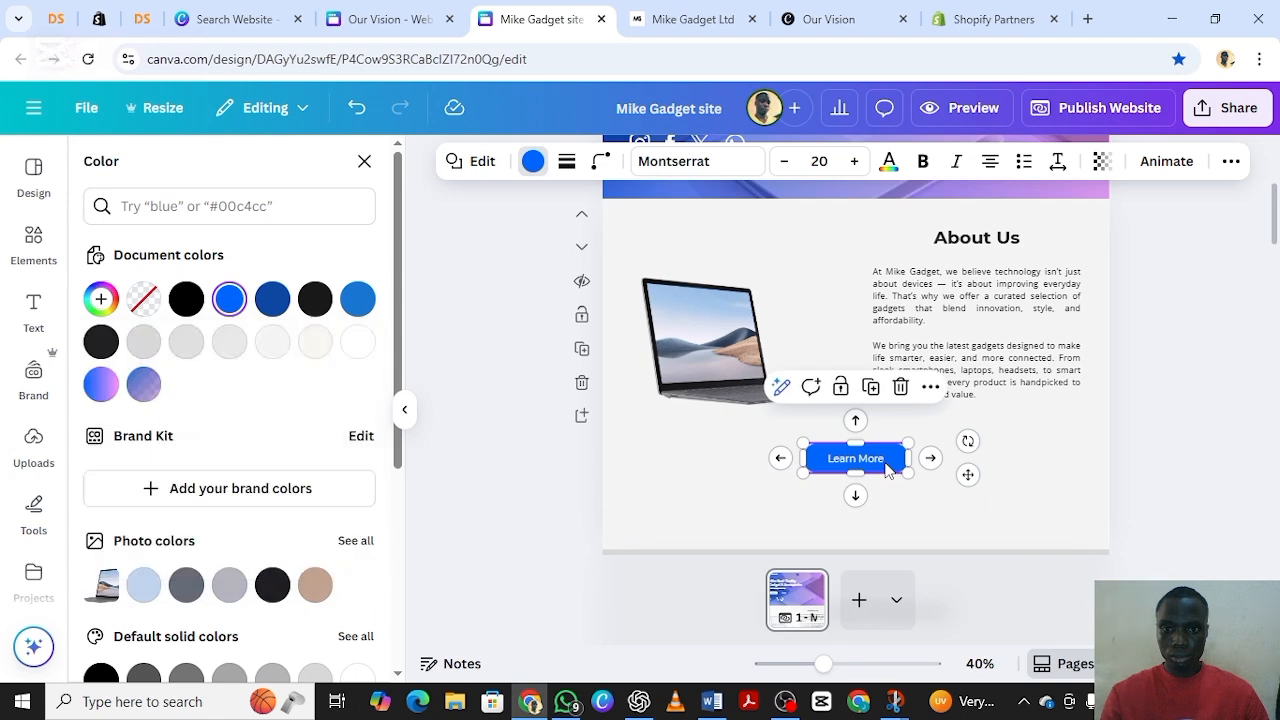
right_click(887, 468)
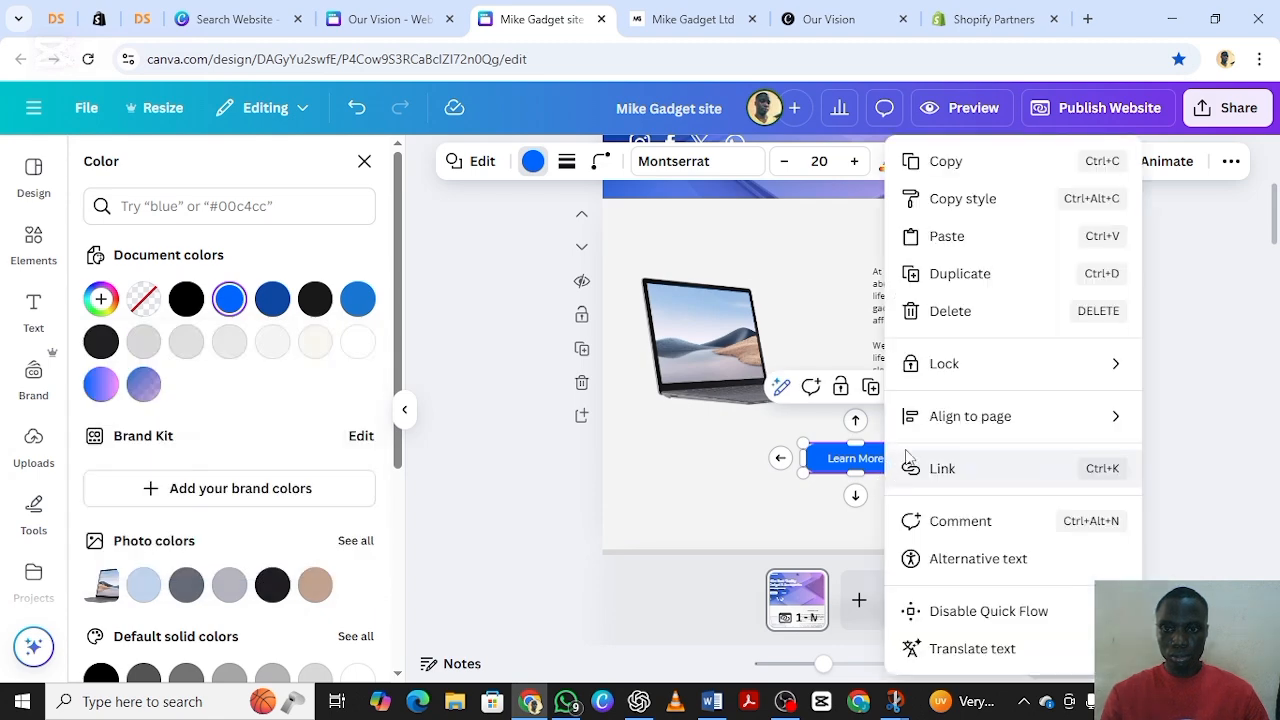
click(936, 469)
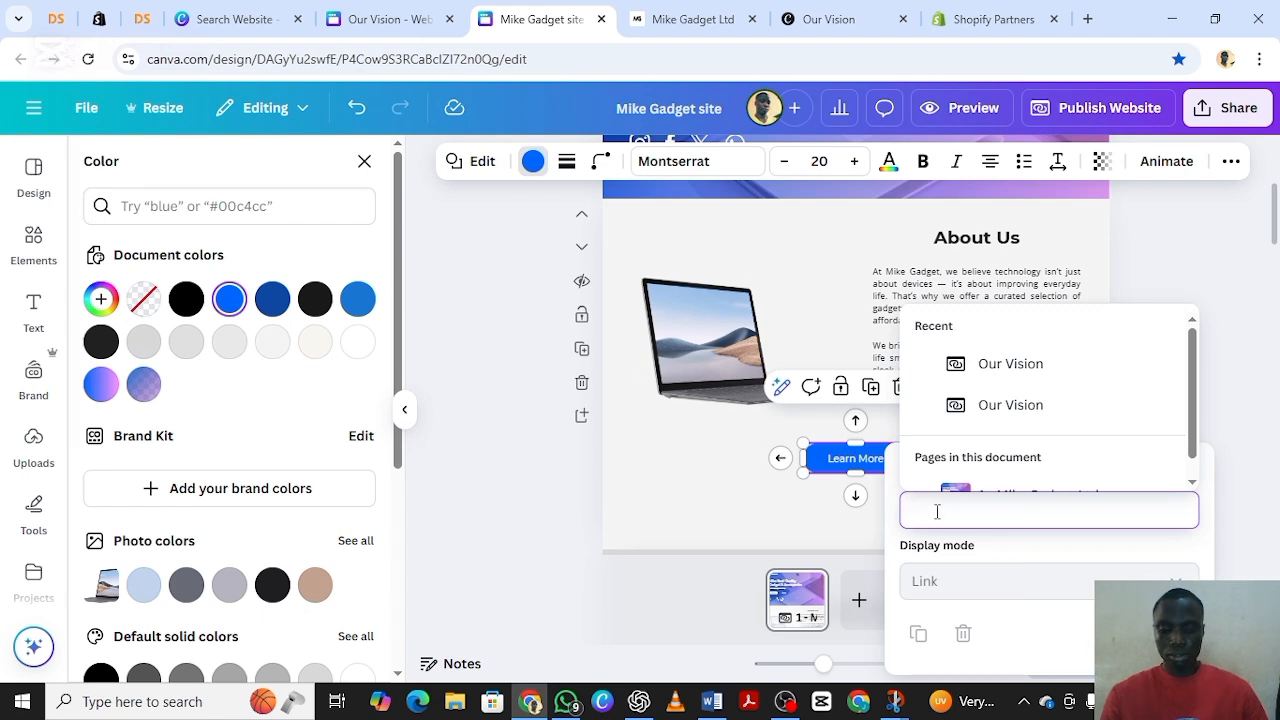
key(ctrl+v)
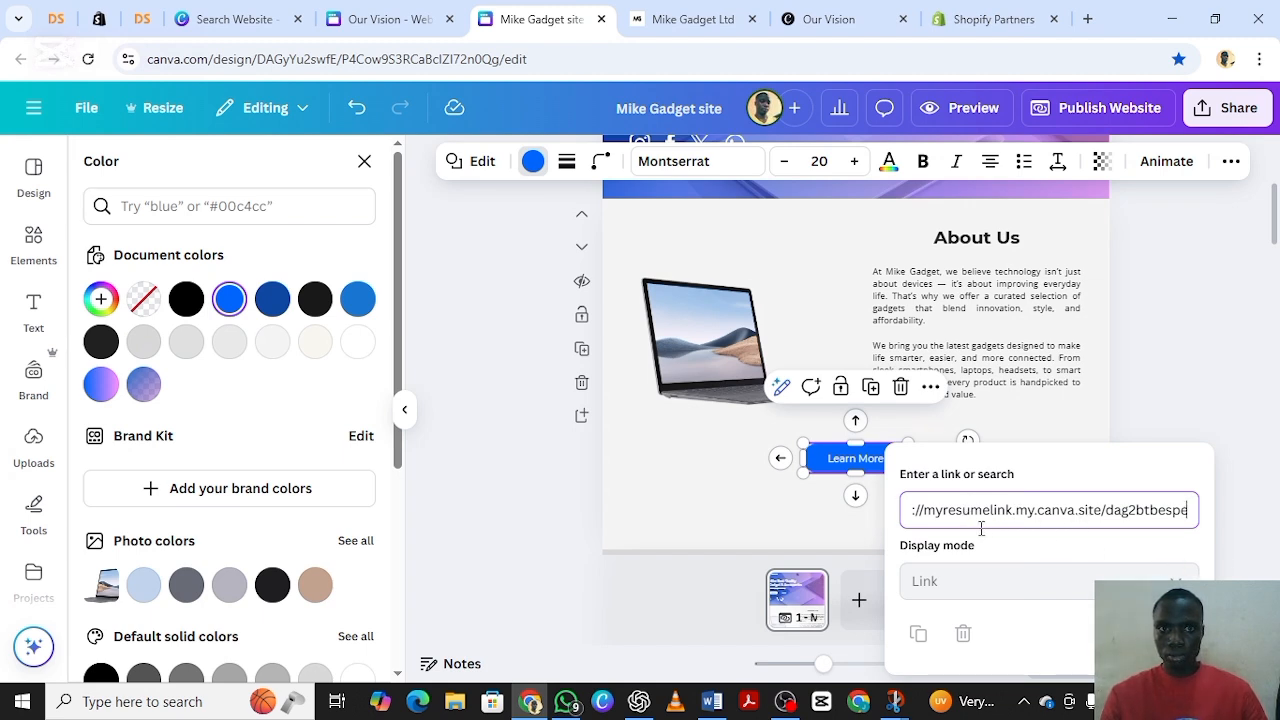
key(Return)
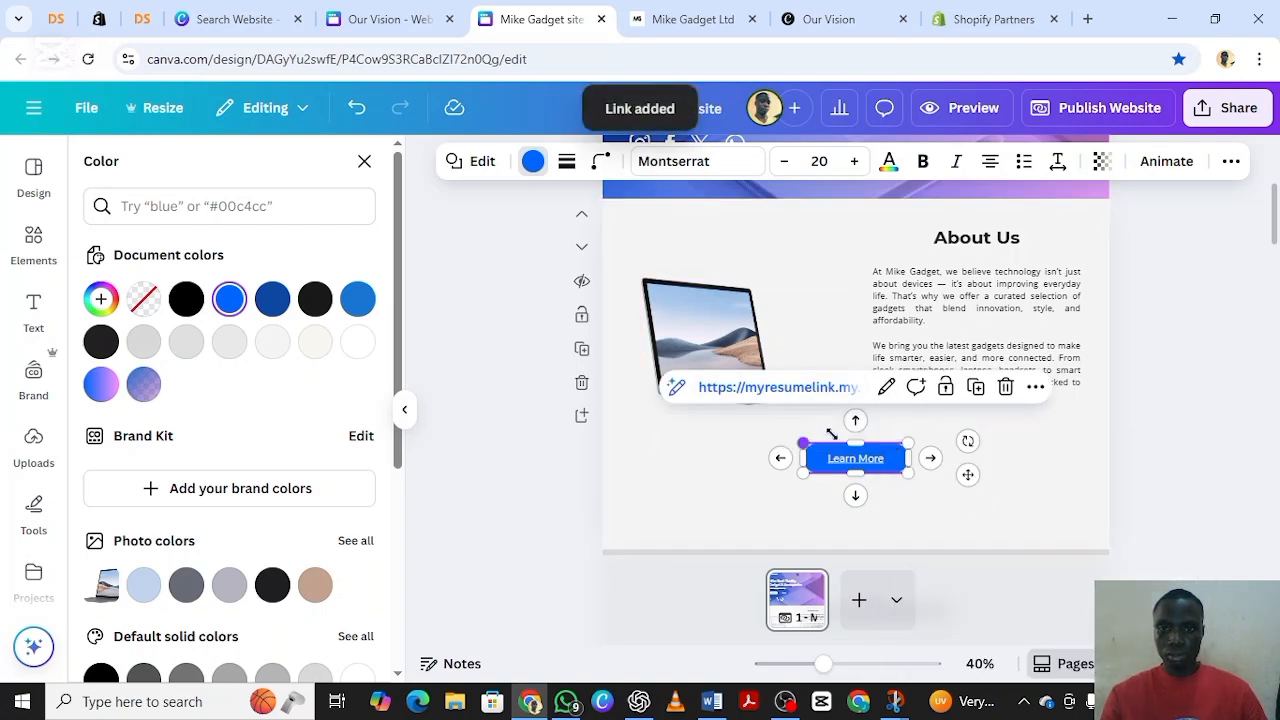
click(853, 367)
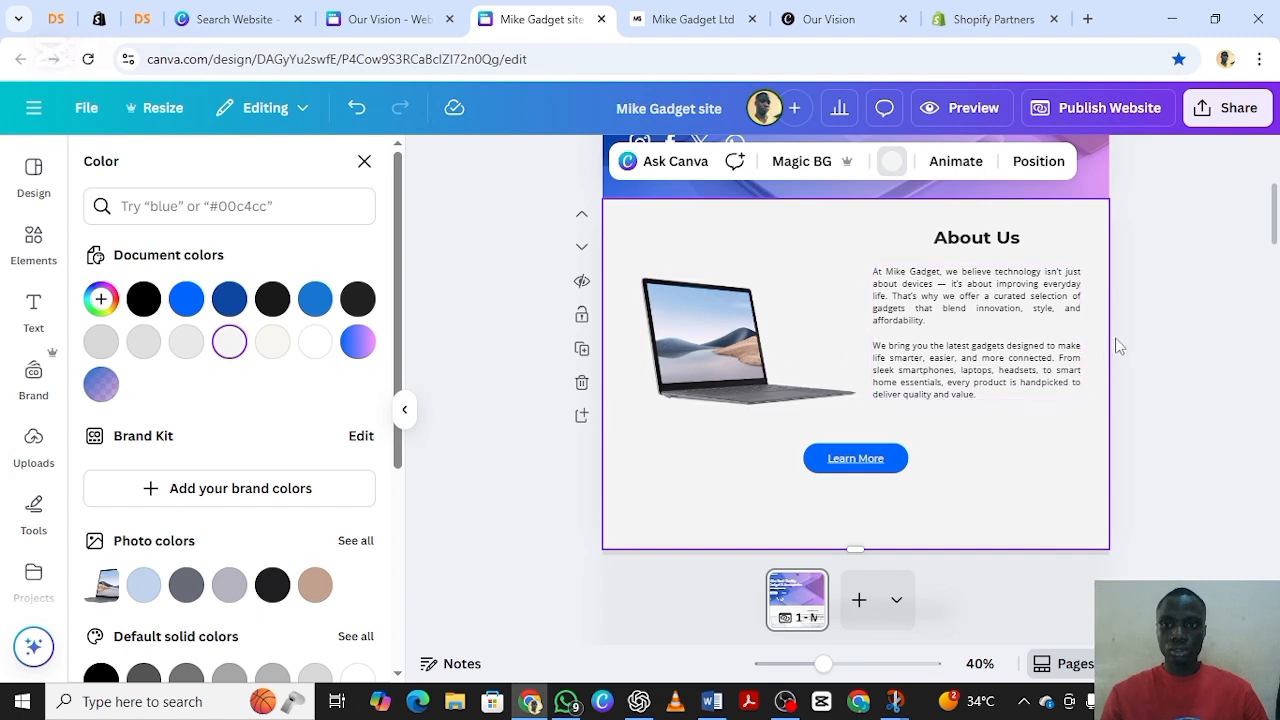
Step: Preview the Mike Gadget site in desktop view, check the link on the "Learn More" button, and return to the editor
scroll(1121, 338, up, 4)
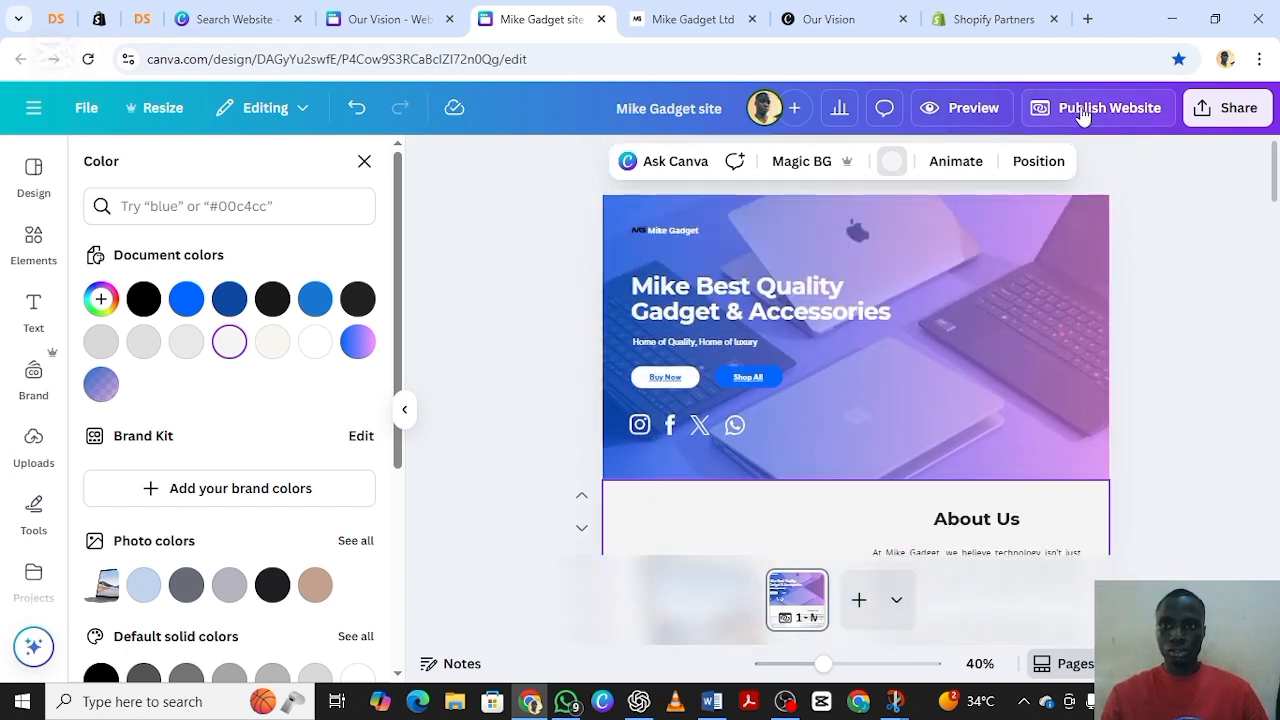
click(985, 111)
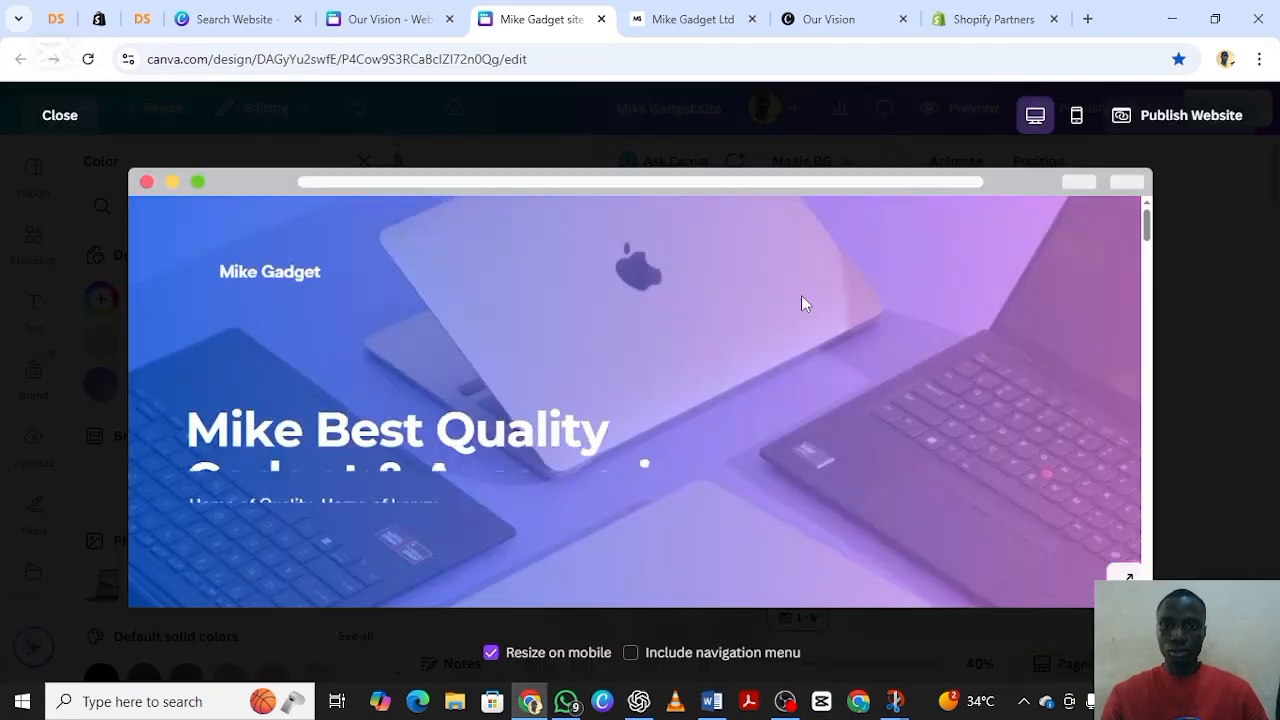
scroll(803, 329, down, 1)
scroll(803, 335, down, 6)
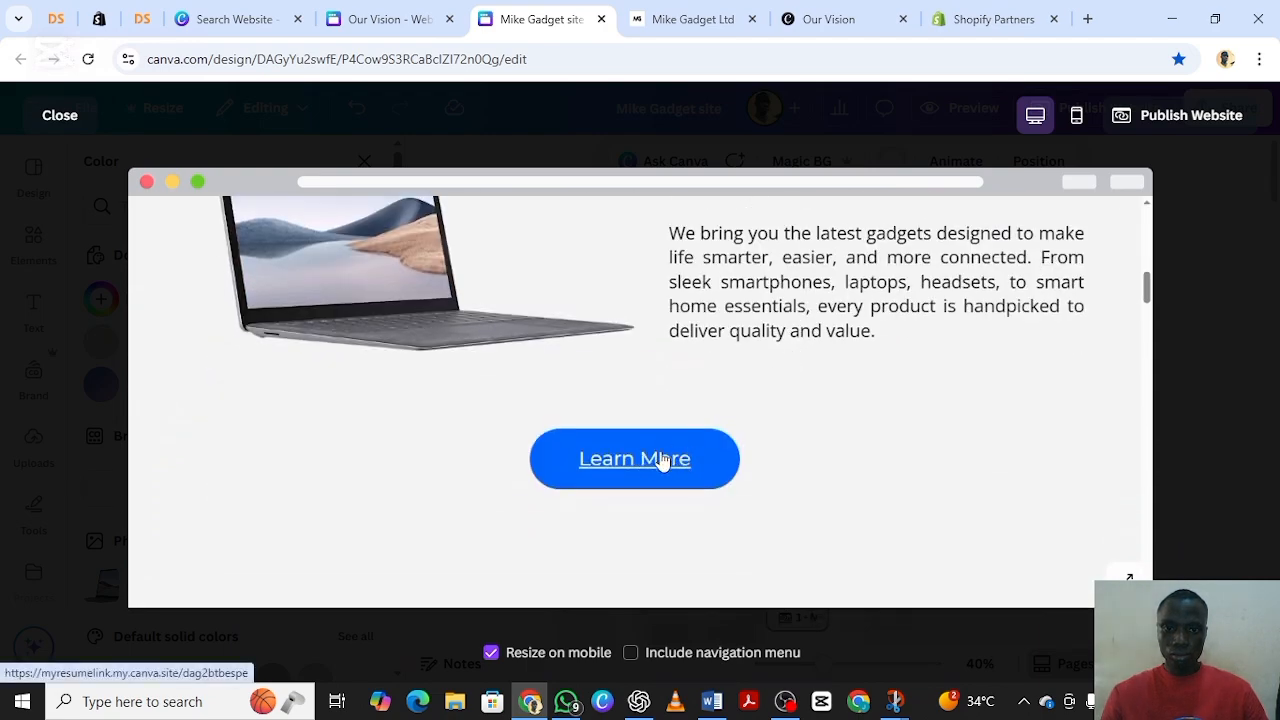
click(72, 119)
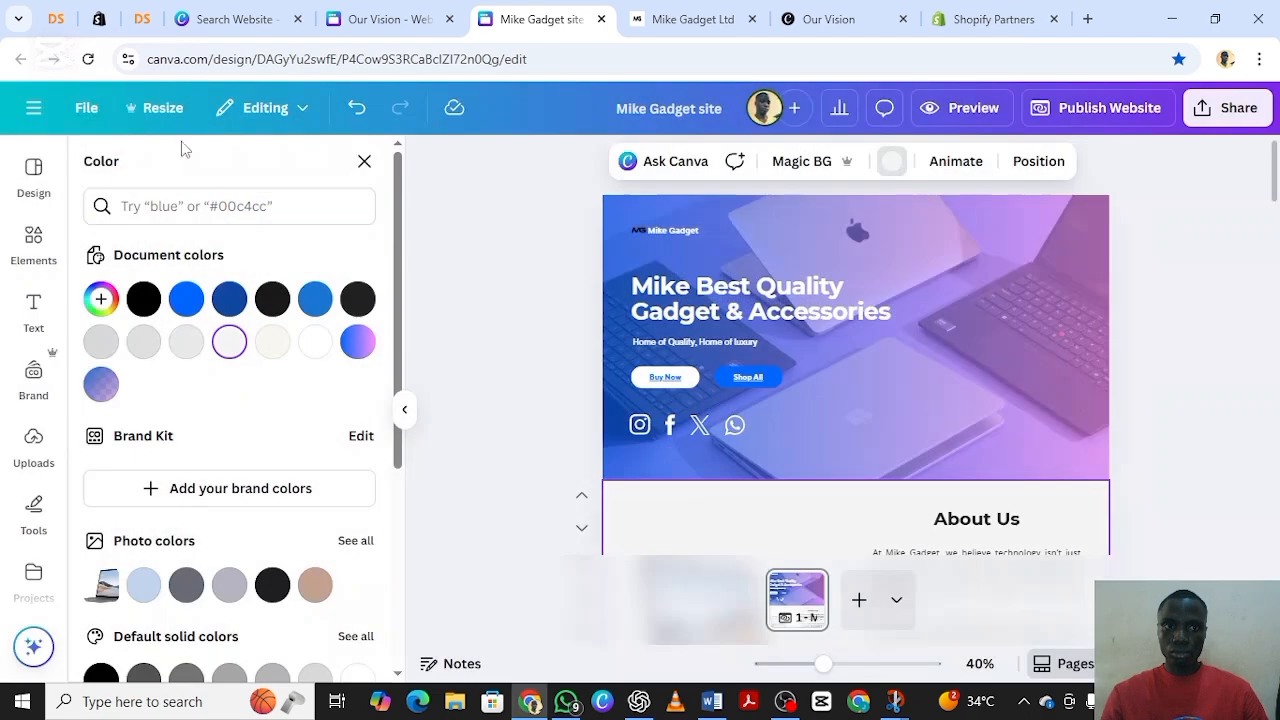
Step: Republish the Mike Gadget site, copy its live address and close the confirmation
click(1094, 112)
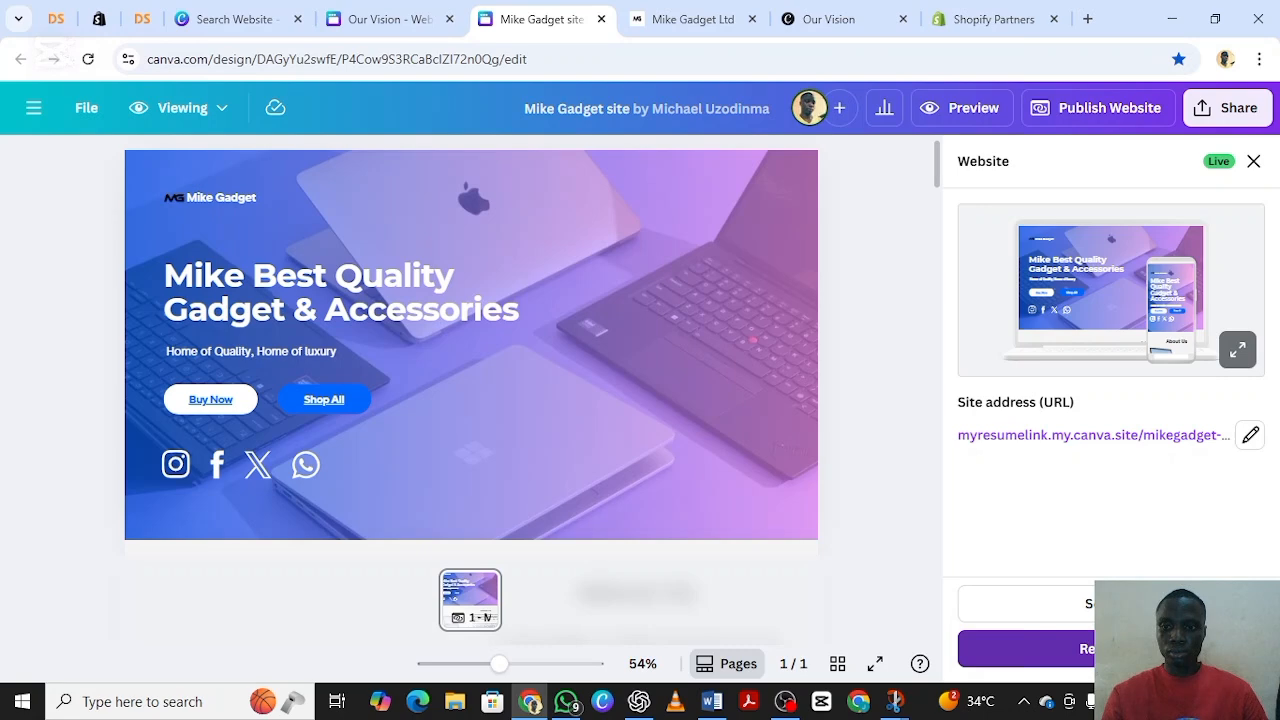
click(1125, 649)
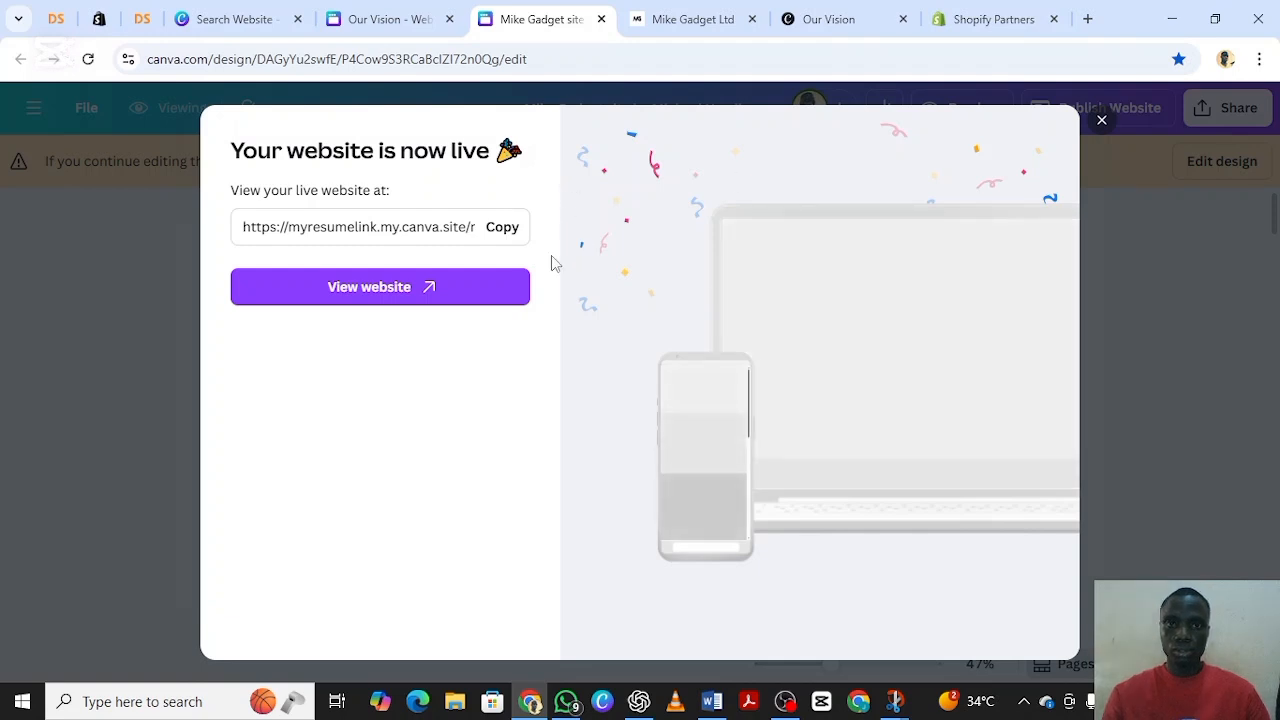
click(502, 228)
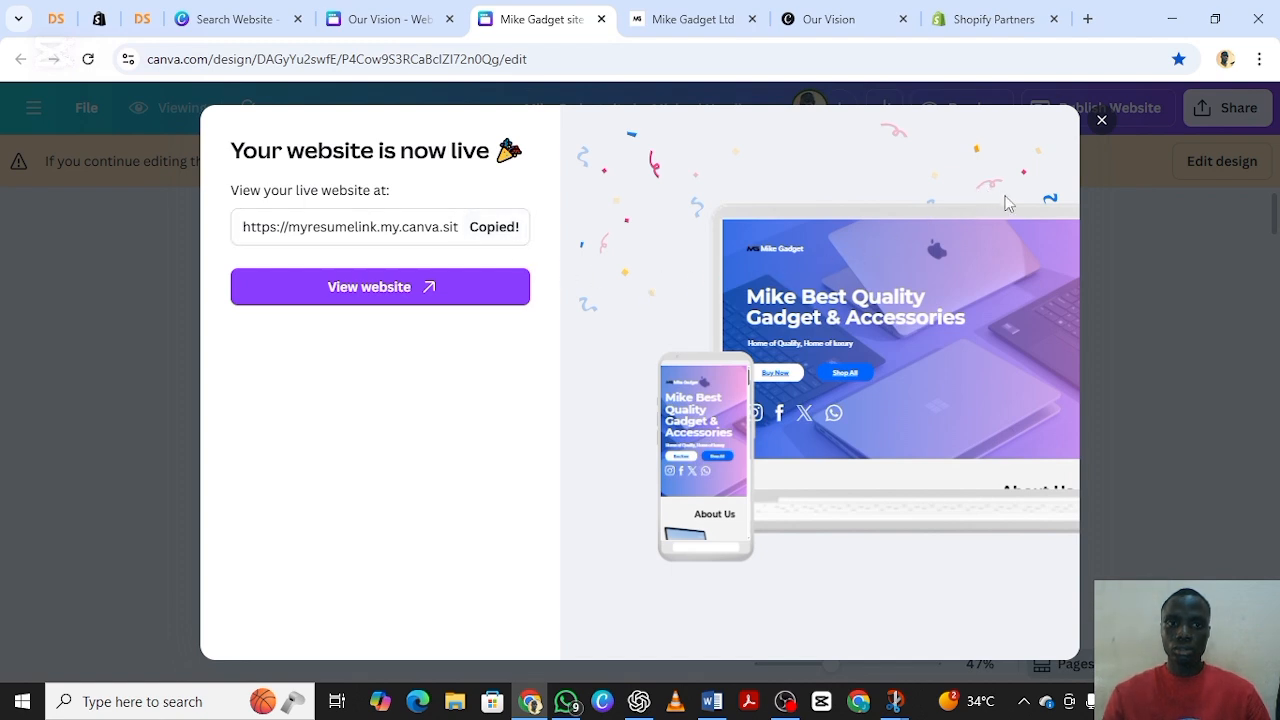
click(1101, 123)
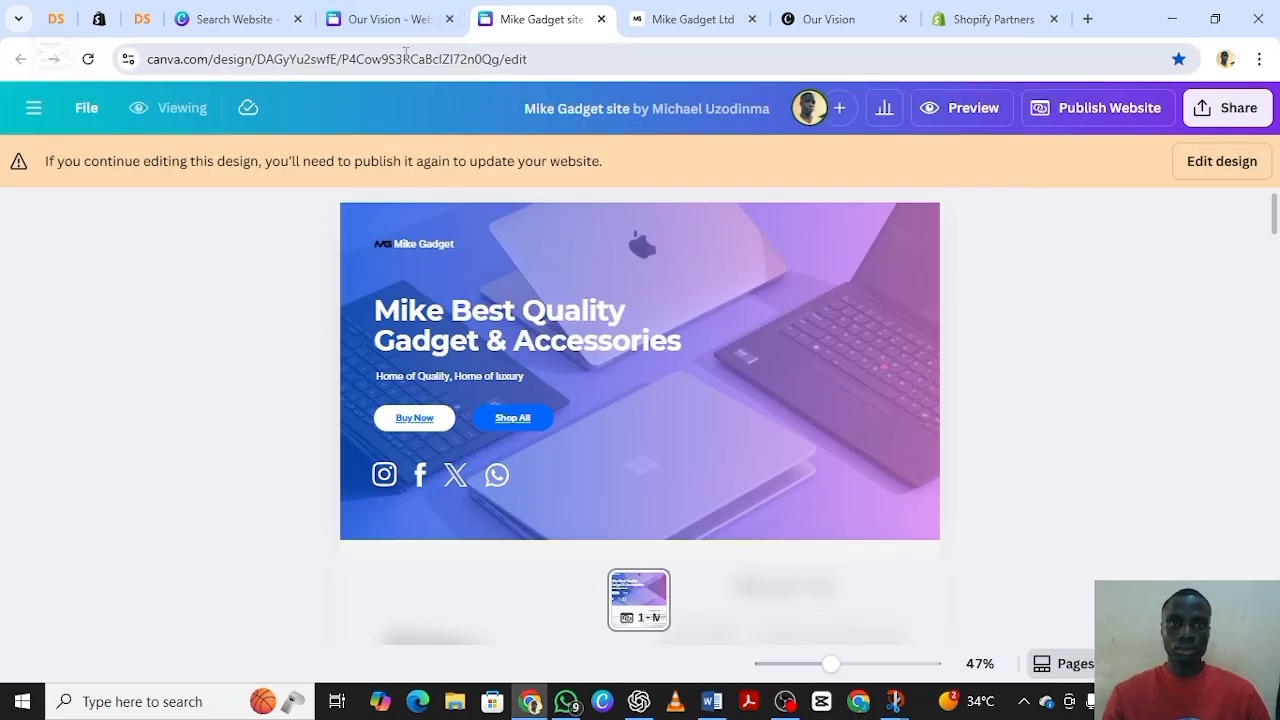
Step: Reopen the Our Vision design for editing and link the "Back" text to the copied address myresumelink.my.canva.site/mikegadget-product-website
click(414, 20)
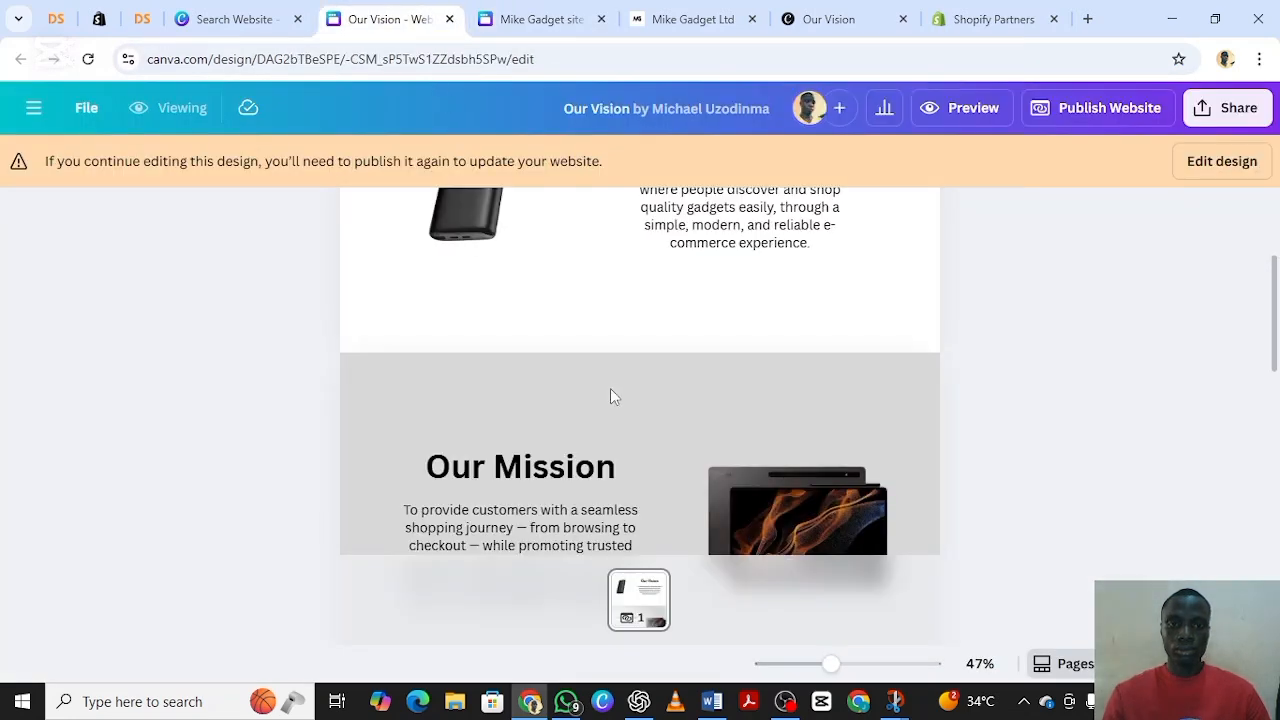
click(1208, 168)
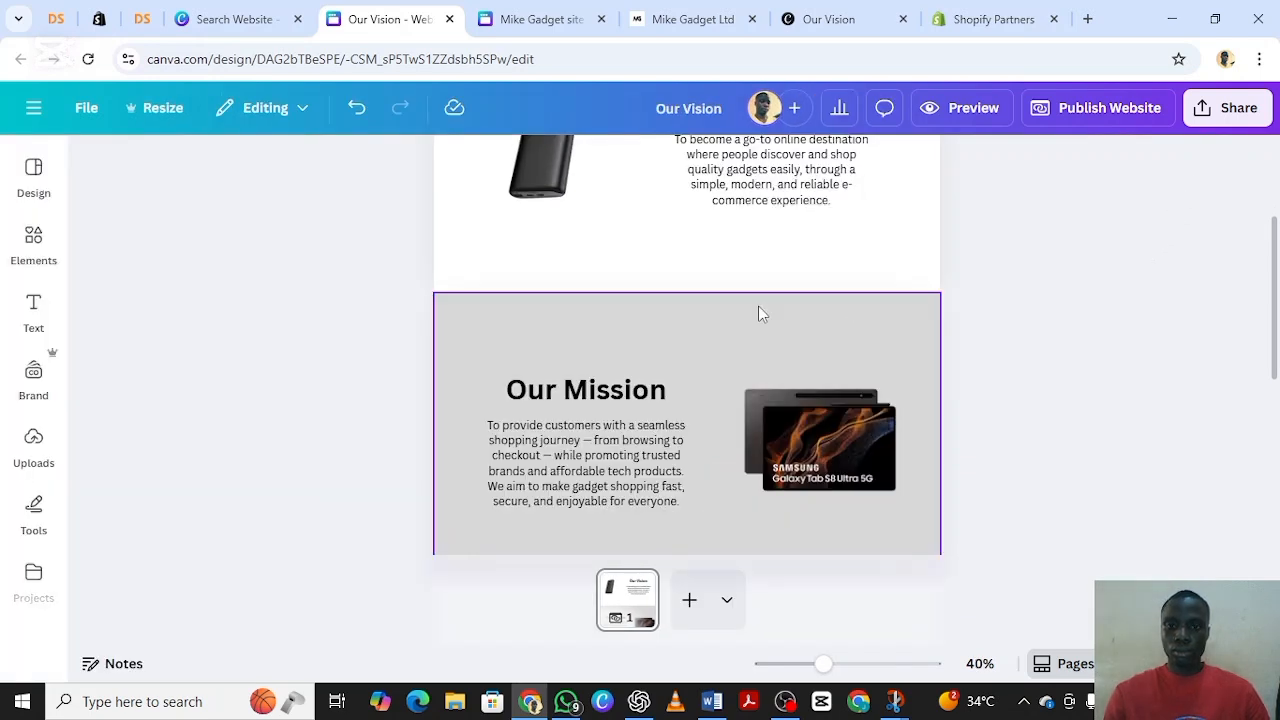
scroll(778, 322, down, 4)
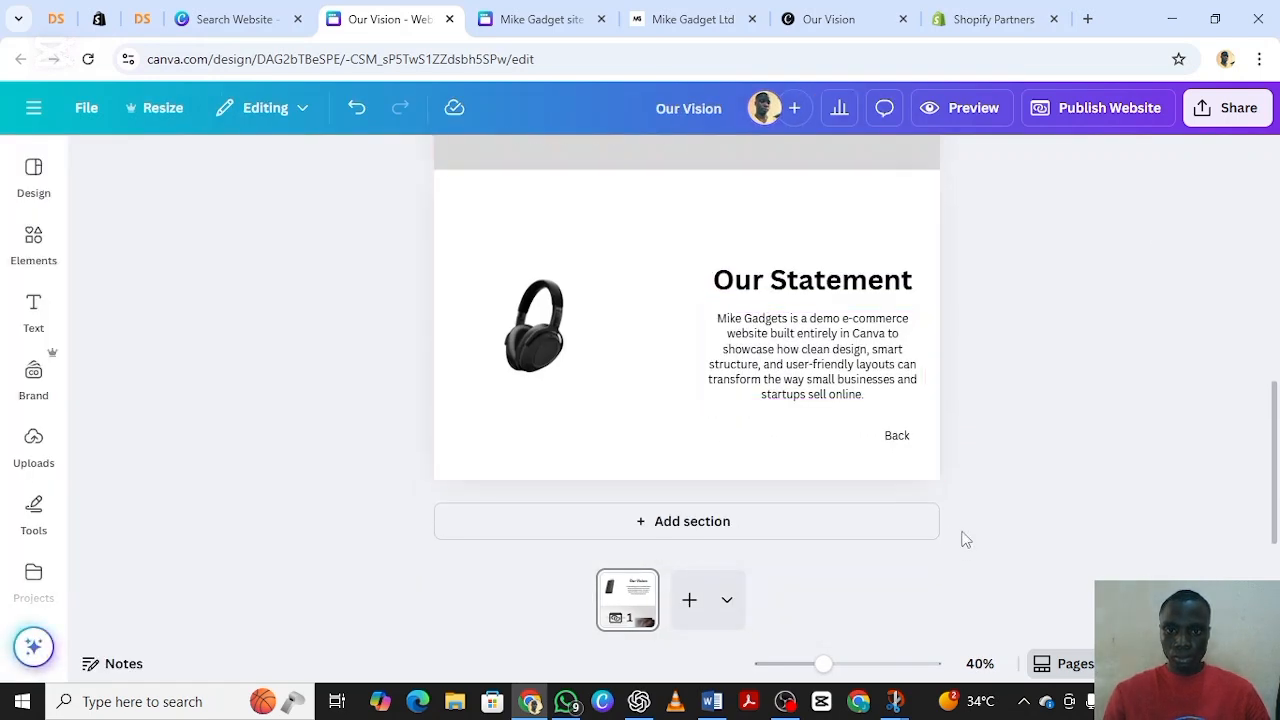
click(900, 439)
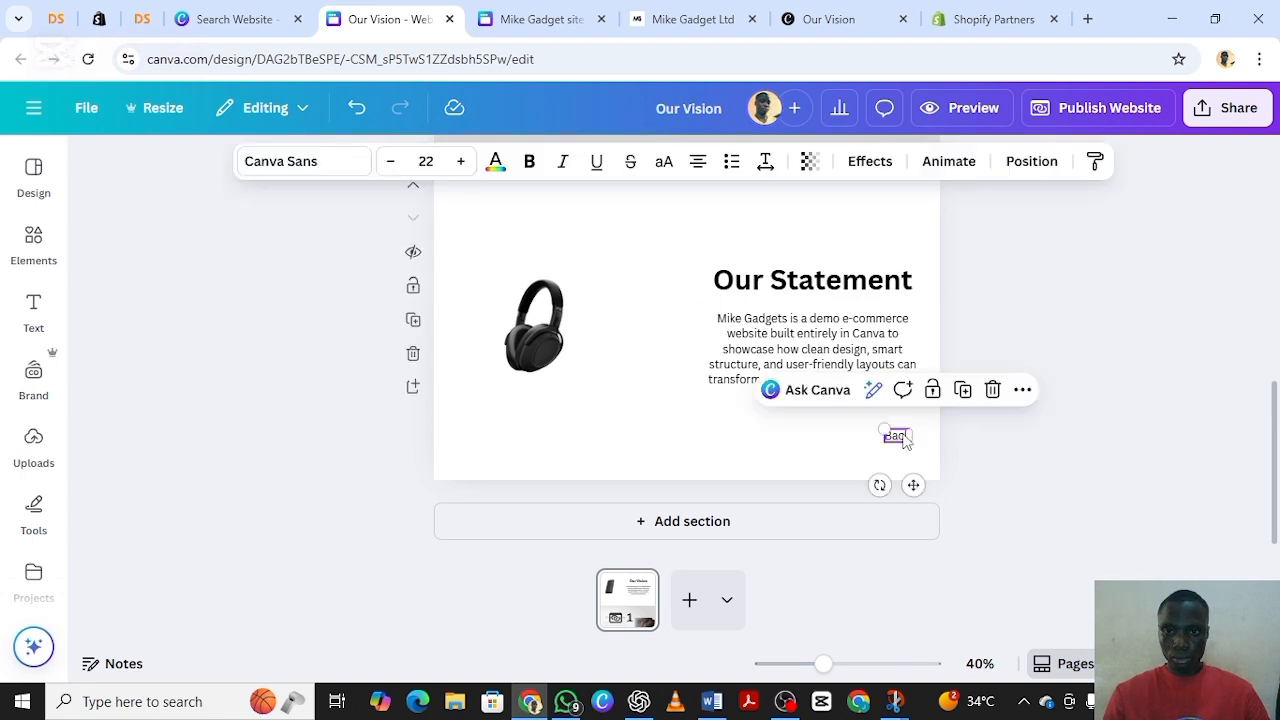
right_click(906, 446)
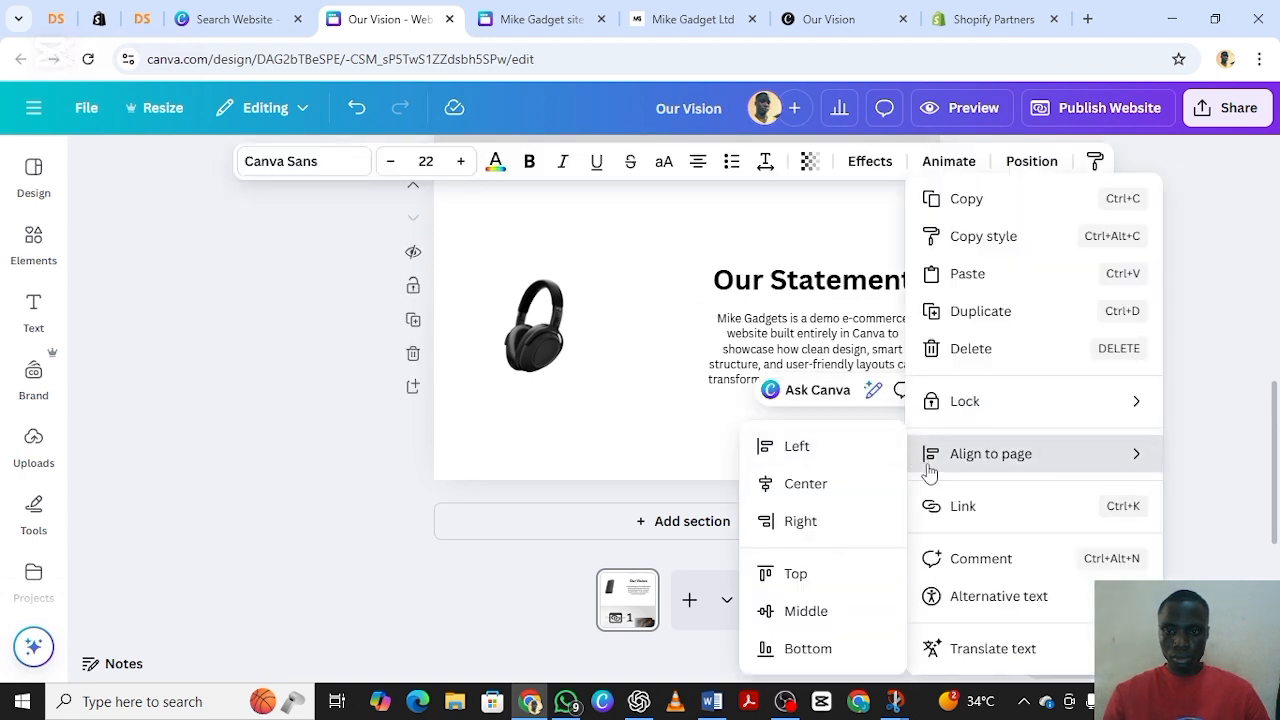
click(926, 503)
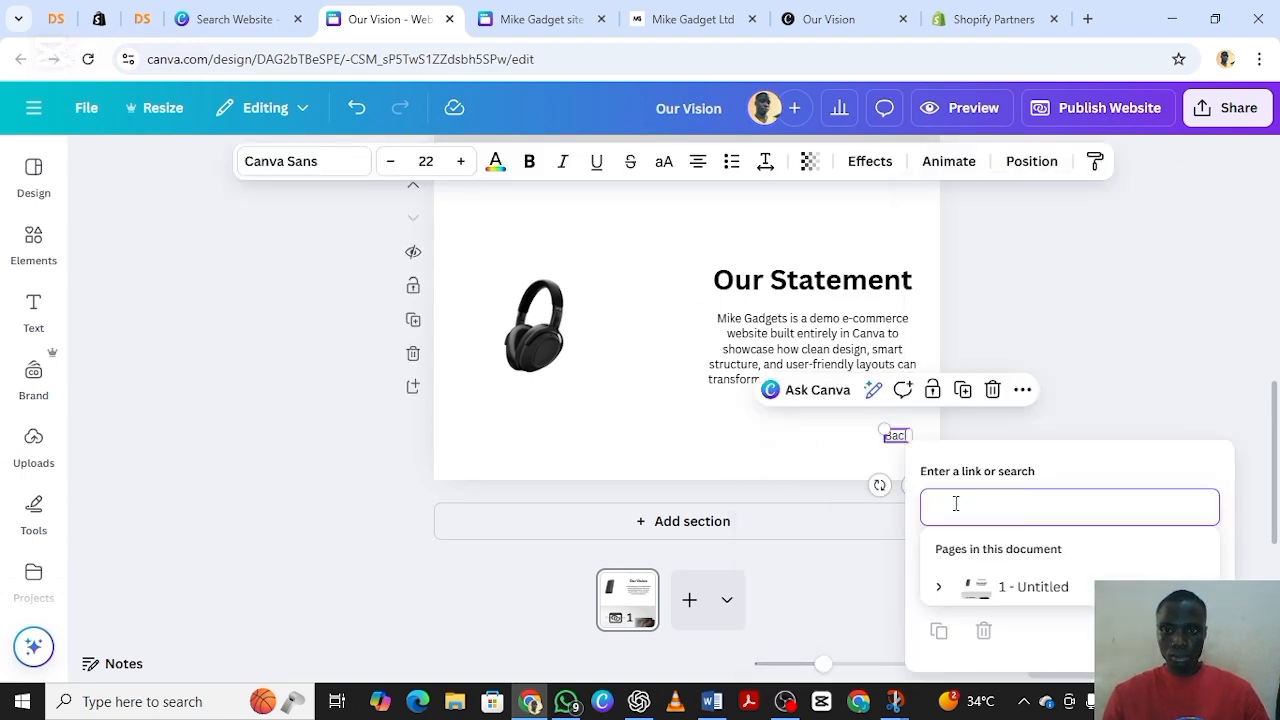
key(ctrl+v)
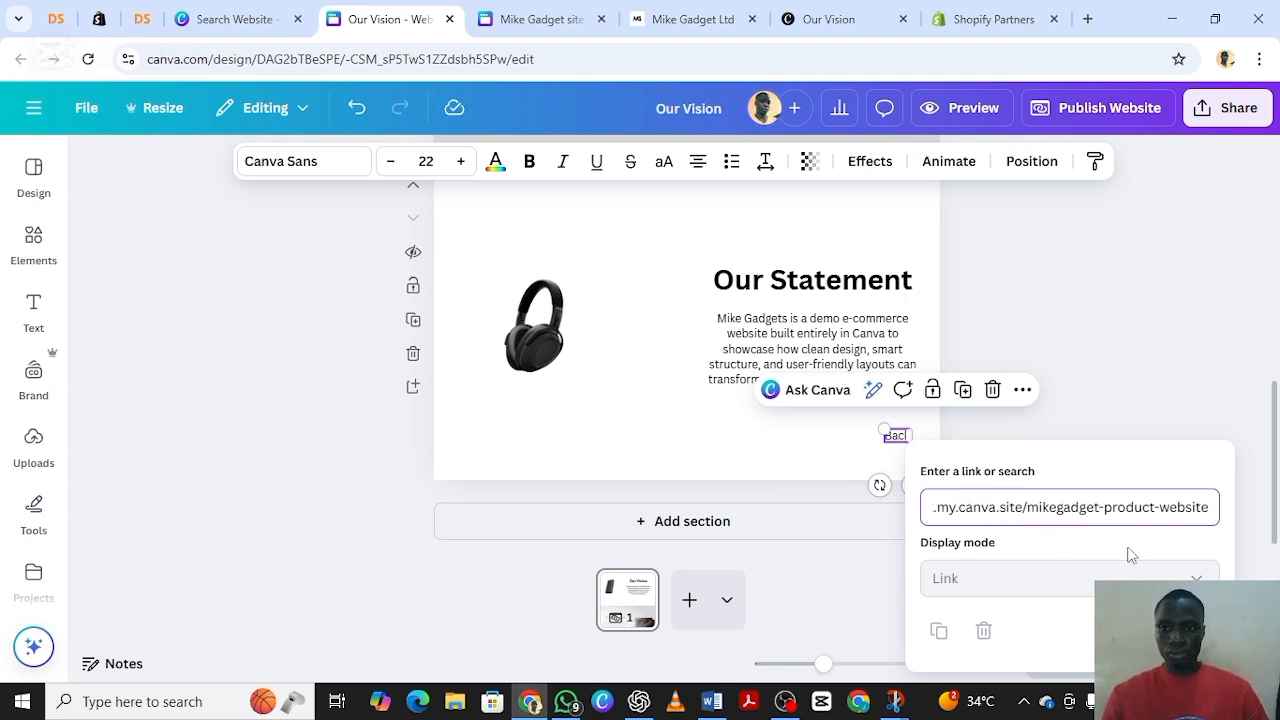
key(Return)
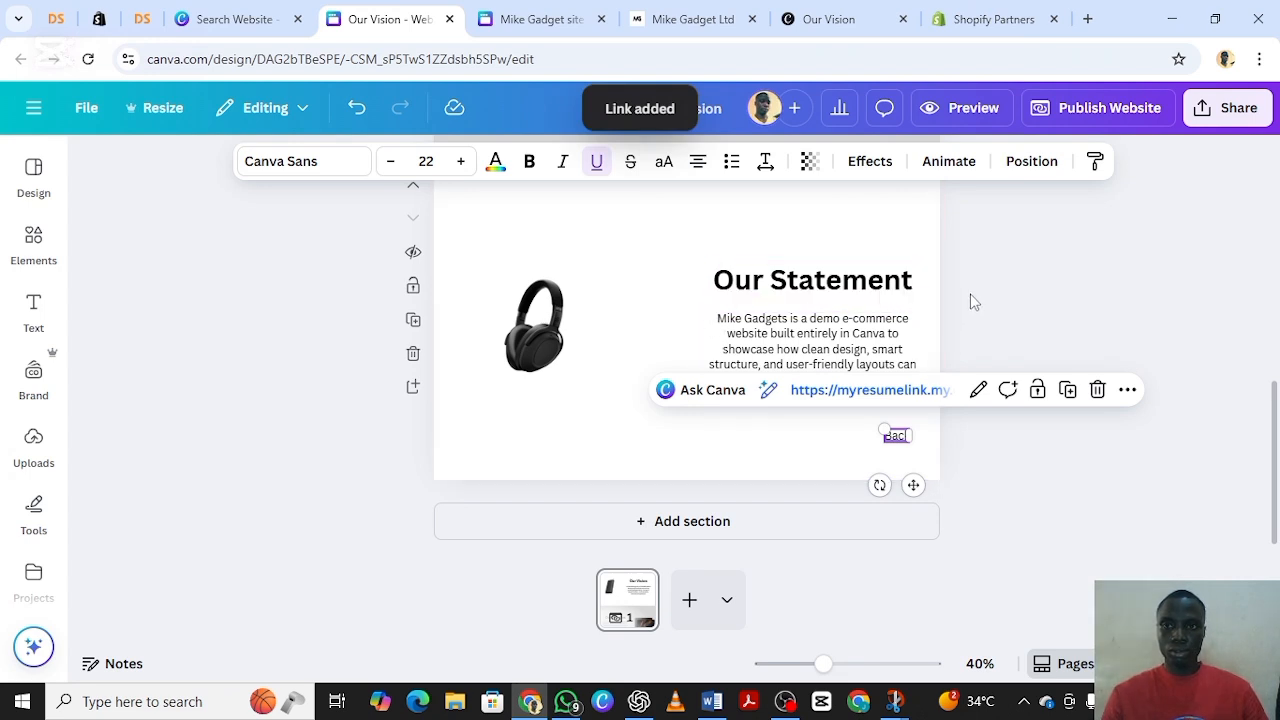
Step: Republish the Our Vision website to update its live version and close the confirmation
scroll(971, 302, up, 3)
scroll(885, 378, up, 5)
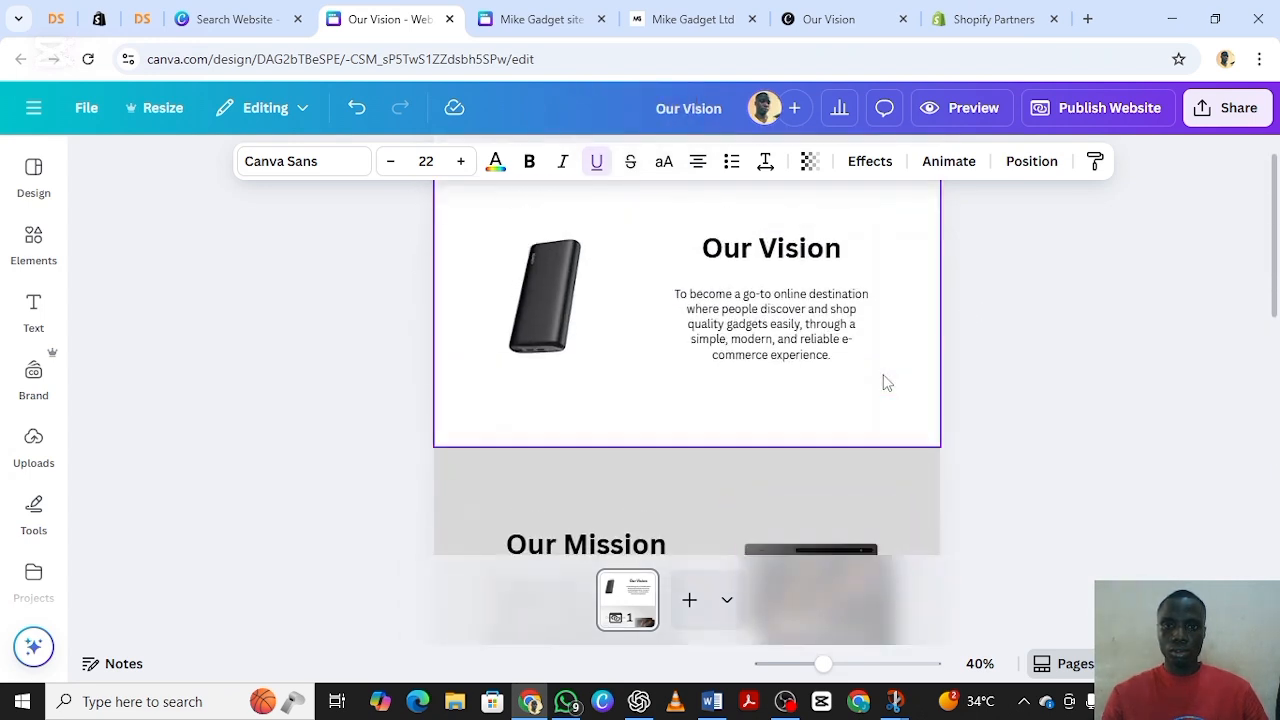
click(1083, 118)
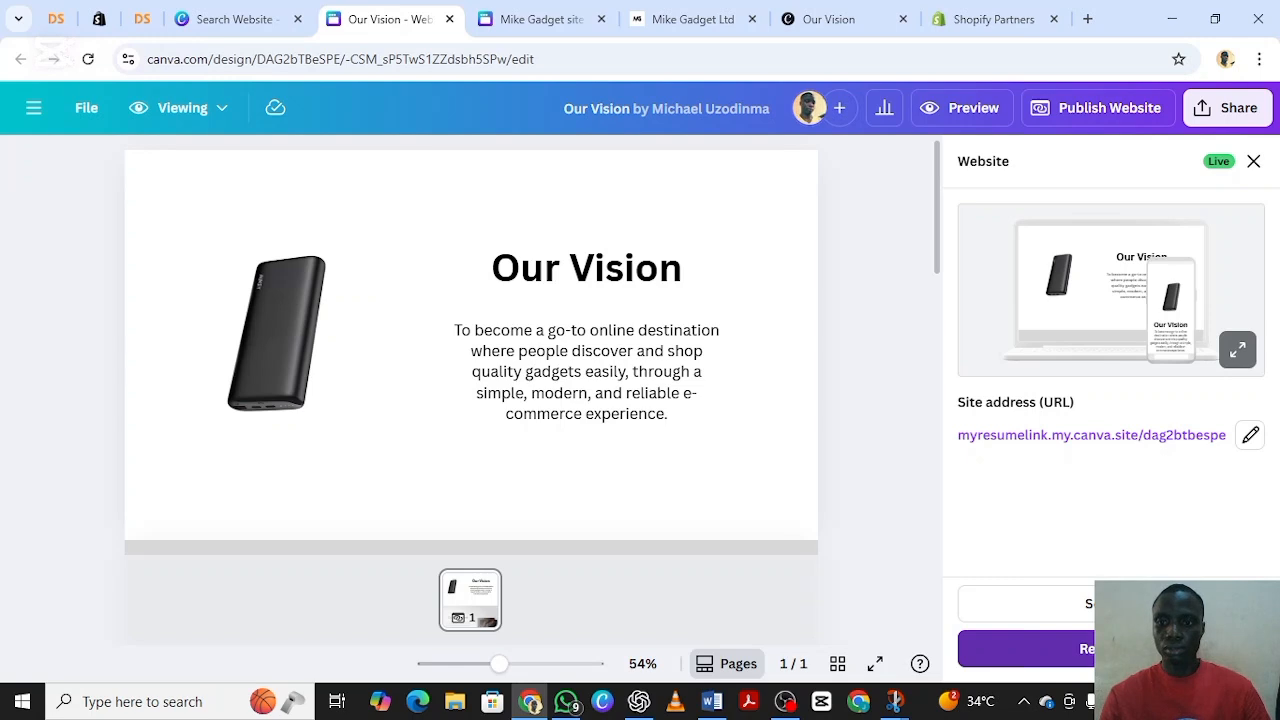
click(1120, 649)
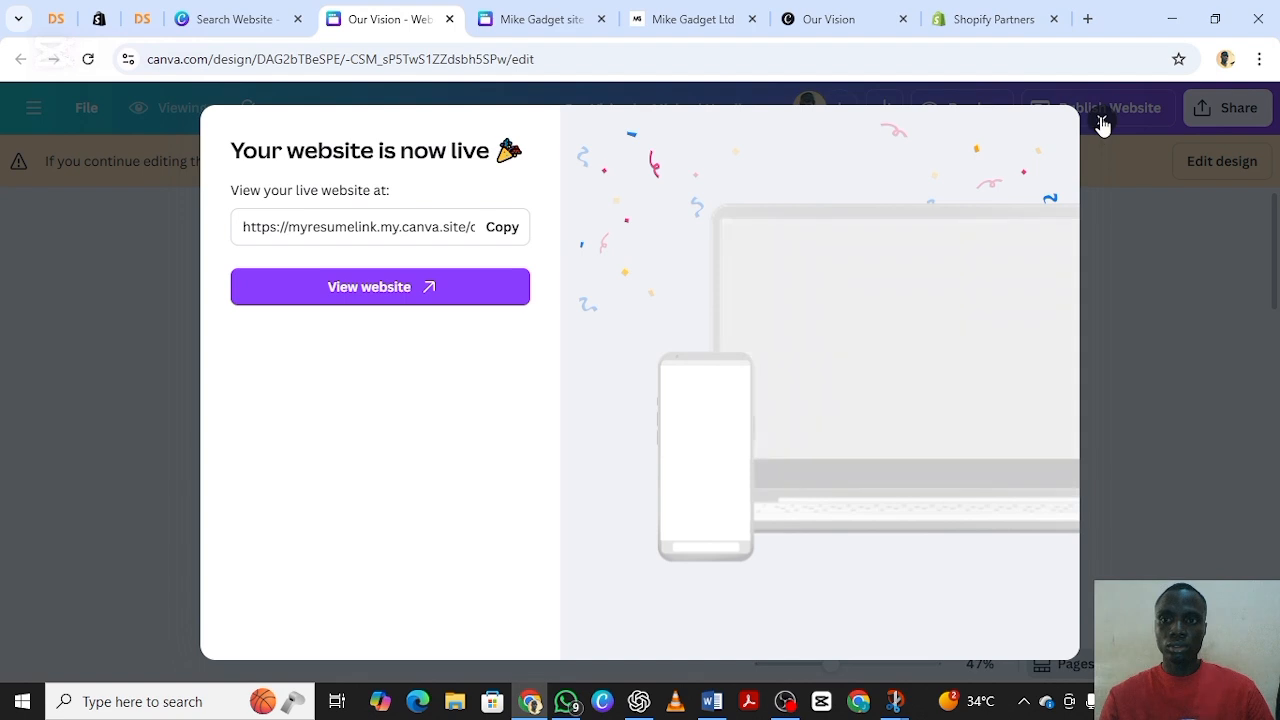
click(1101, 120)
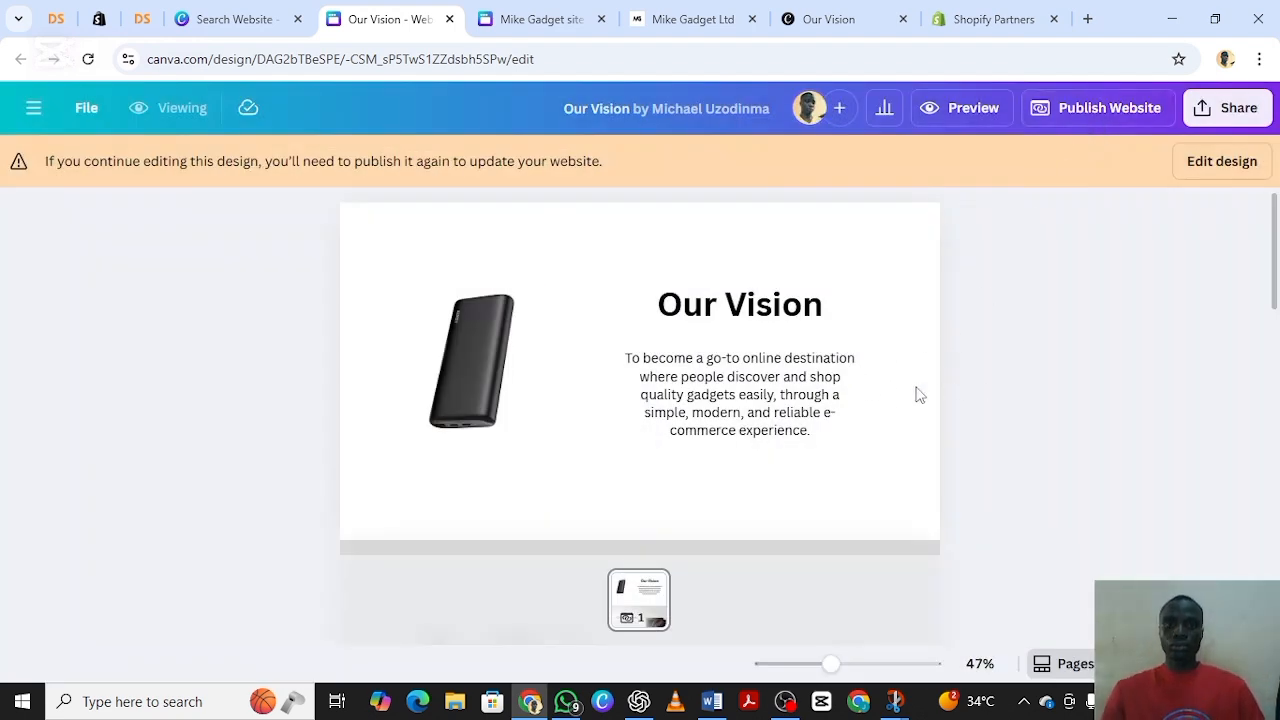
Step: Switch to the Mike Gadget site design and look over its hero, About Us and Featured Products sections
click(517, 22)
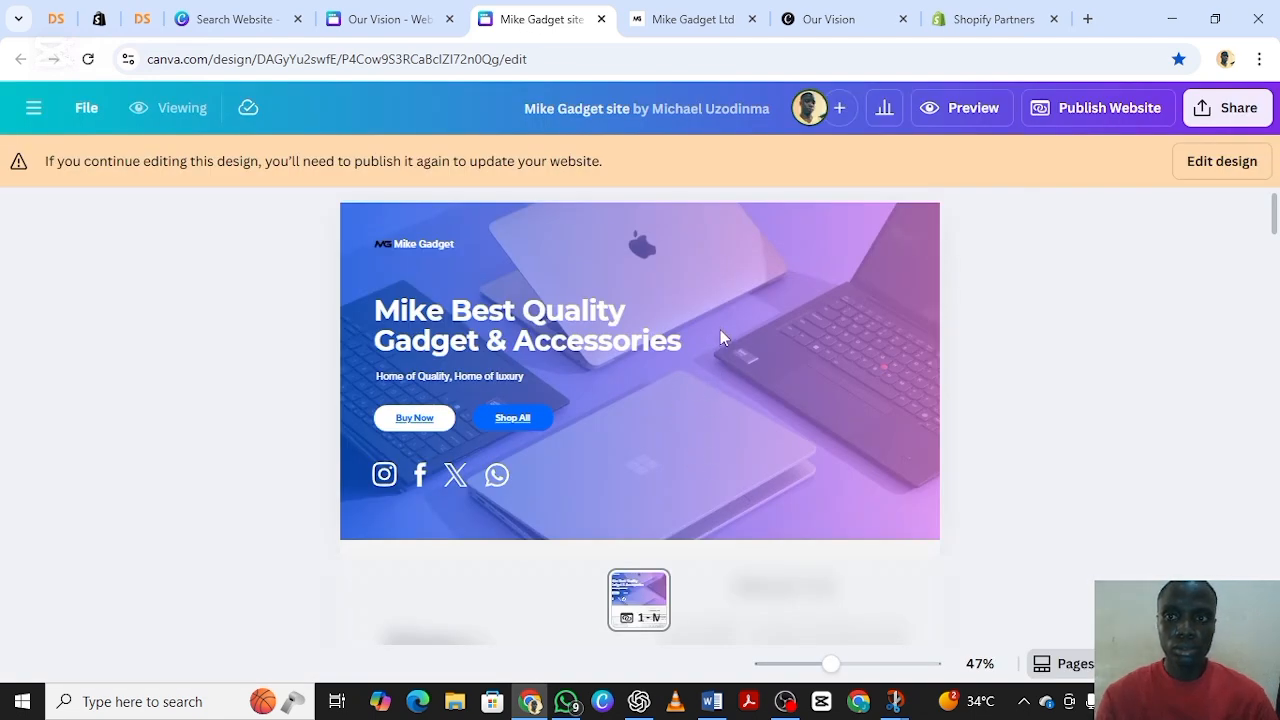
scroll(722, 350, down, 2)
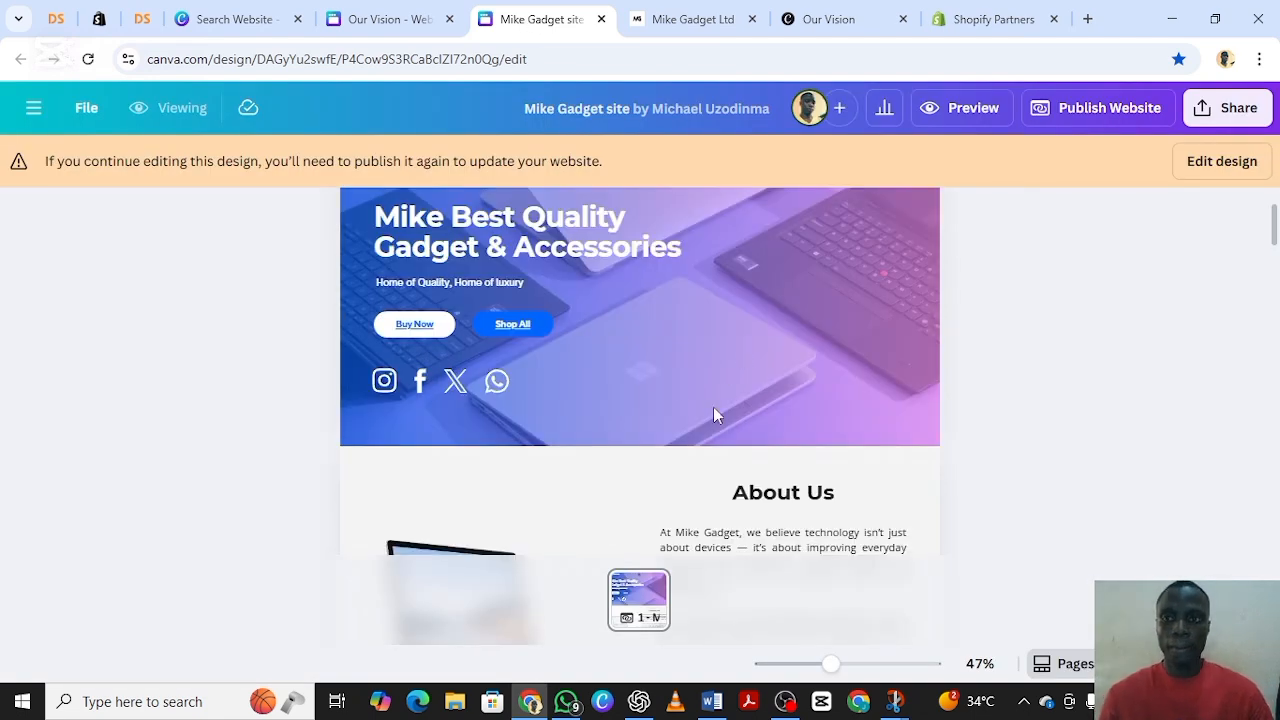
scroll(712, 410, down, 1)
scroll(707, 413, down, 5)
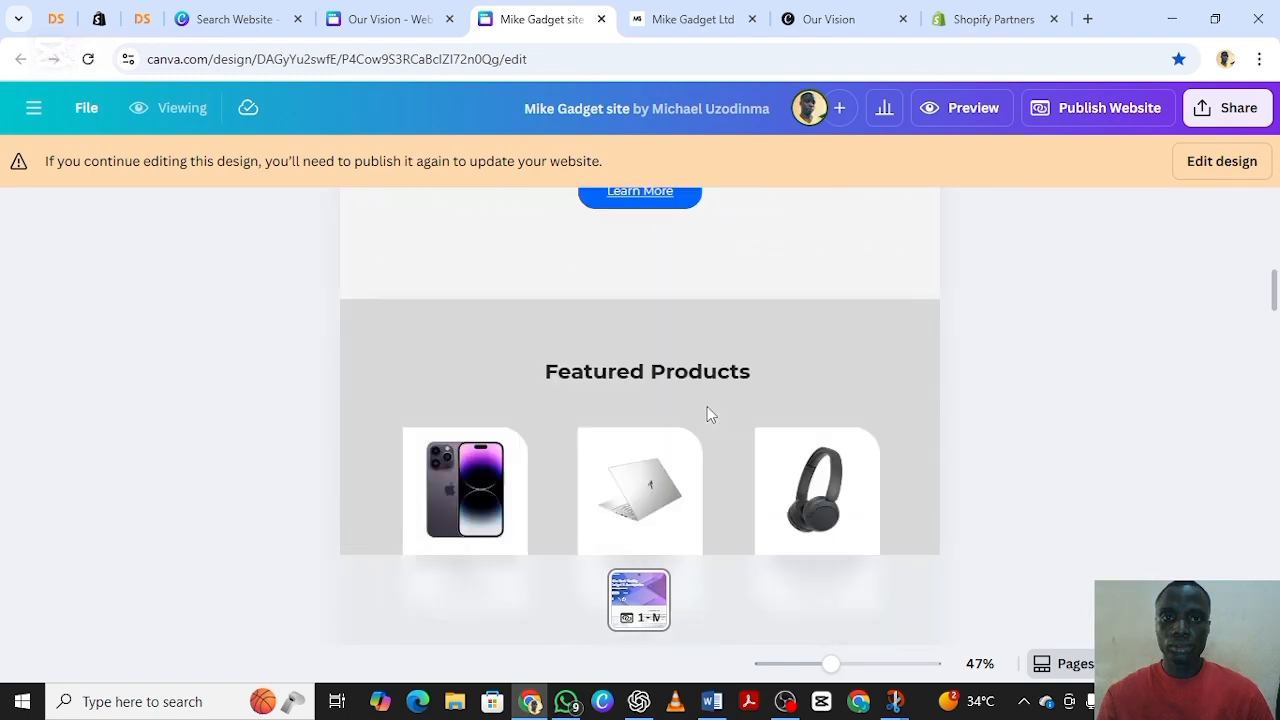
scroll(707, 413, up, 2)
scroll(707, 414, up, 5)
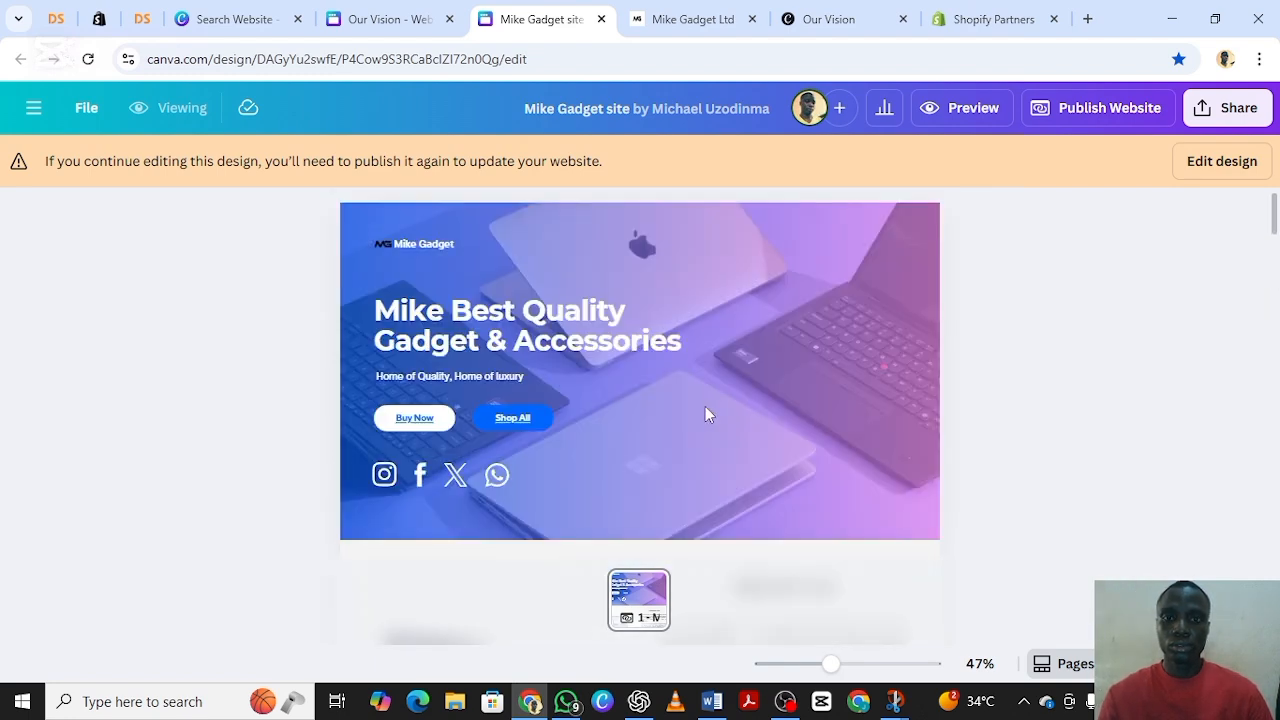
scroll(705, 413, down, 2)
scroll(703, 413, up, 2)
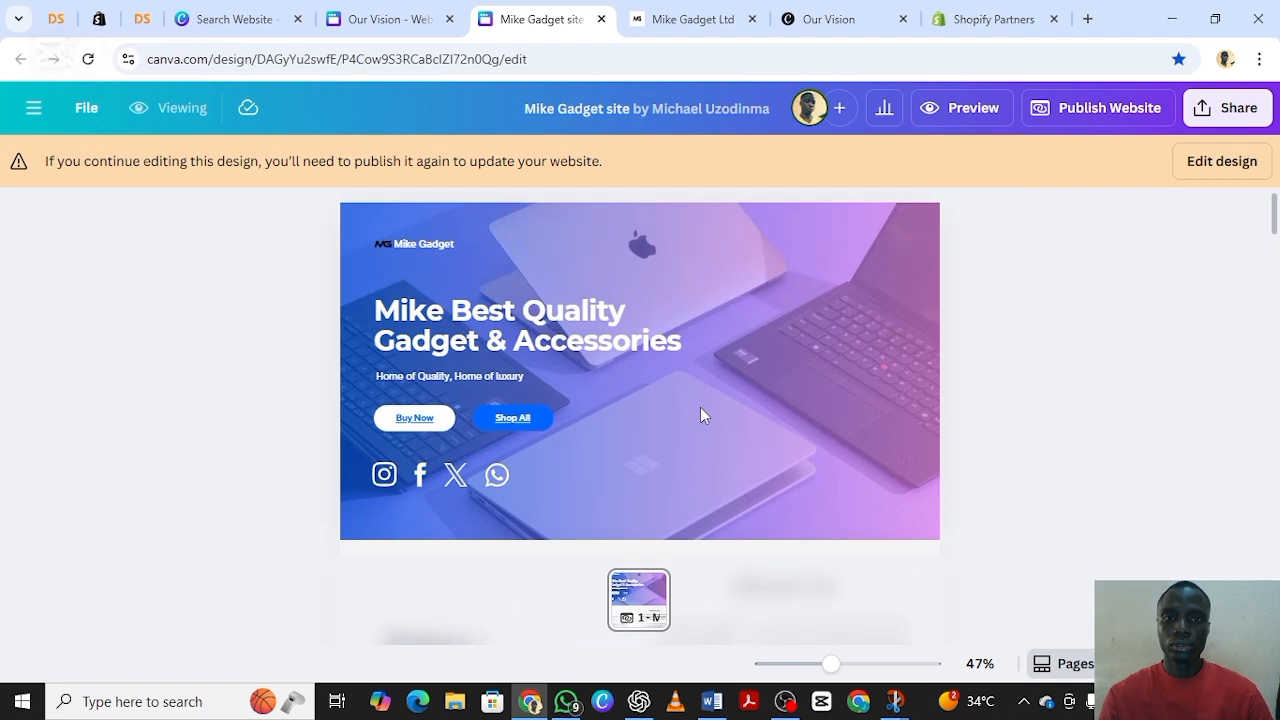
click(693, 19)
click(752, 19)
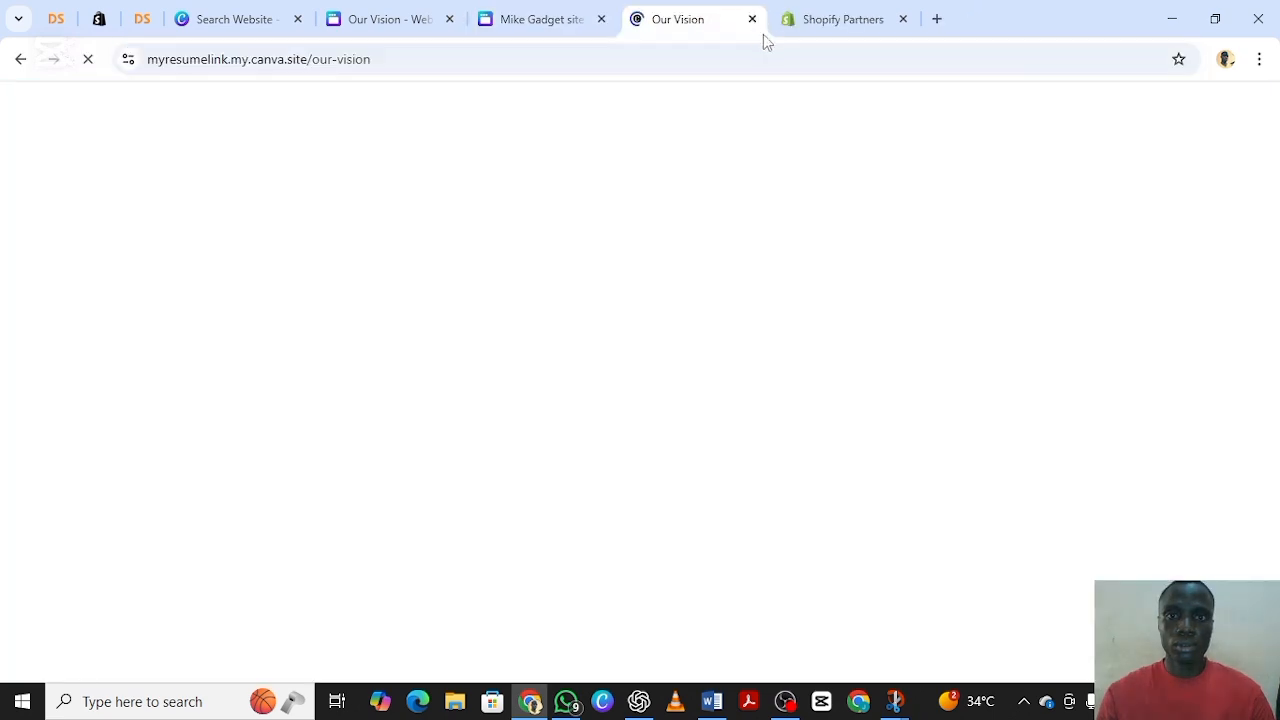
click(937, 19)
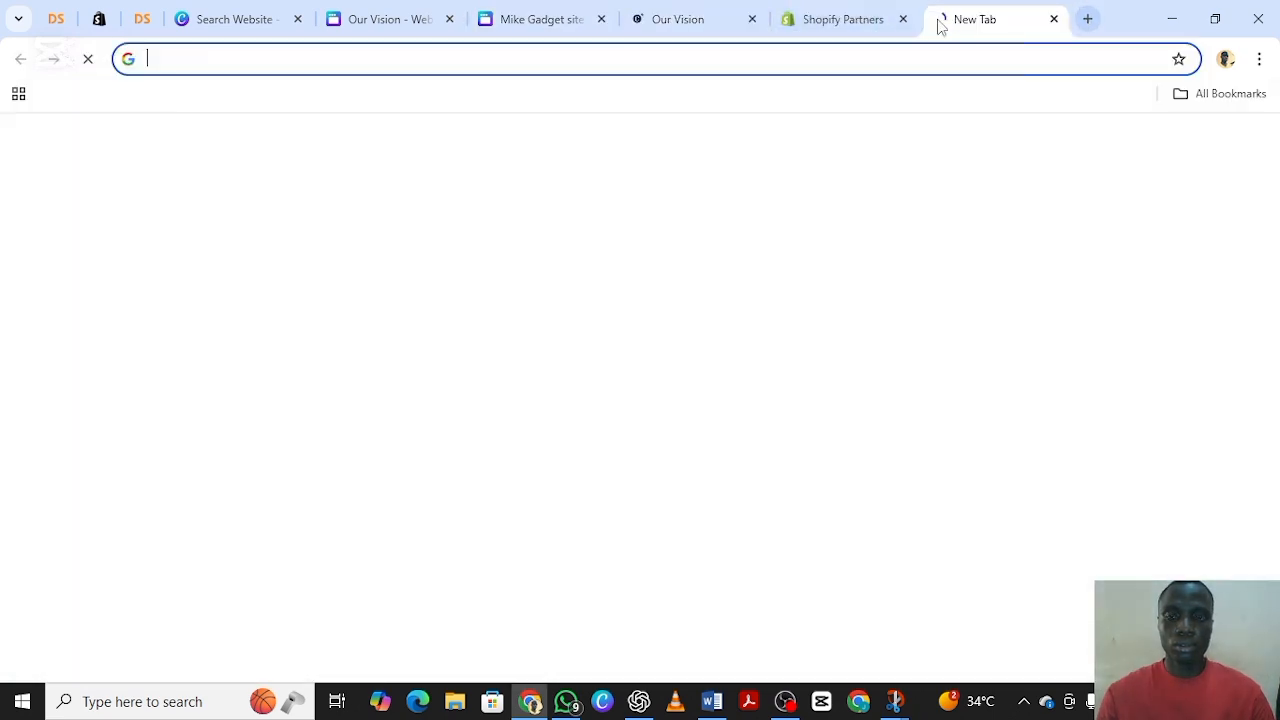
click(320, 57)
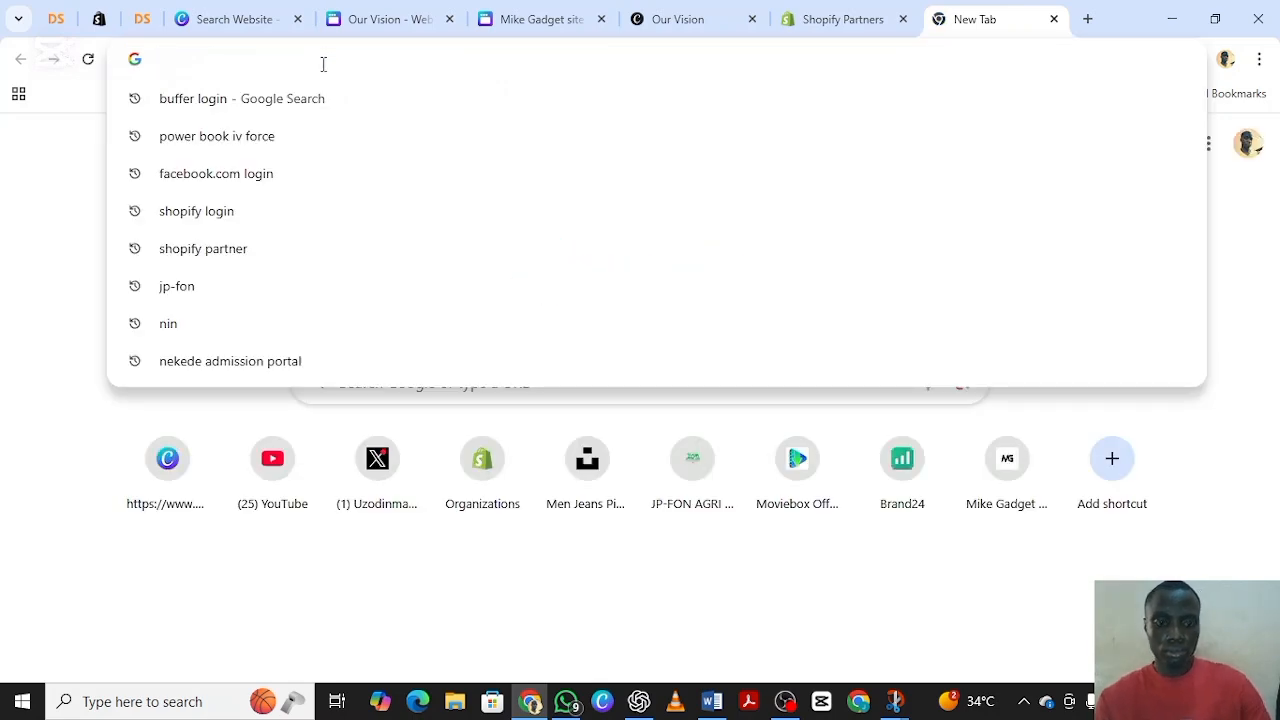
text(https://myresumelink.my.canva.site/mikegadget-product-website)
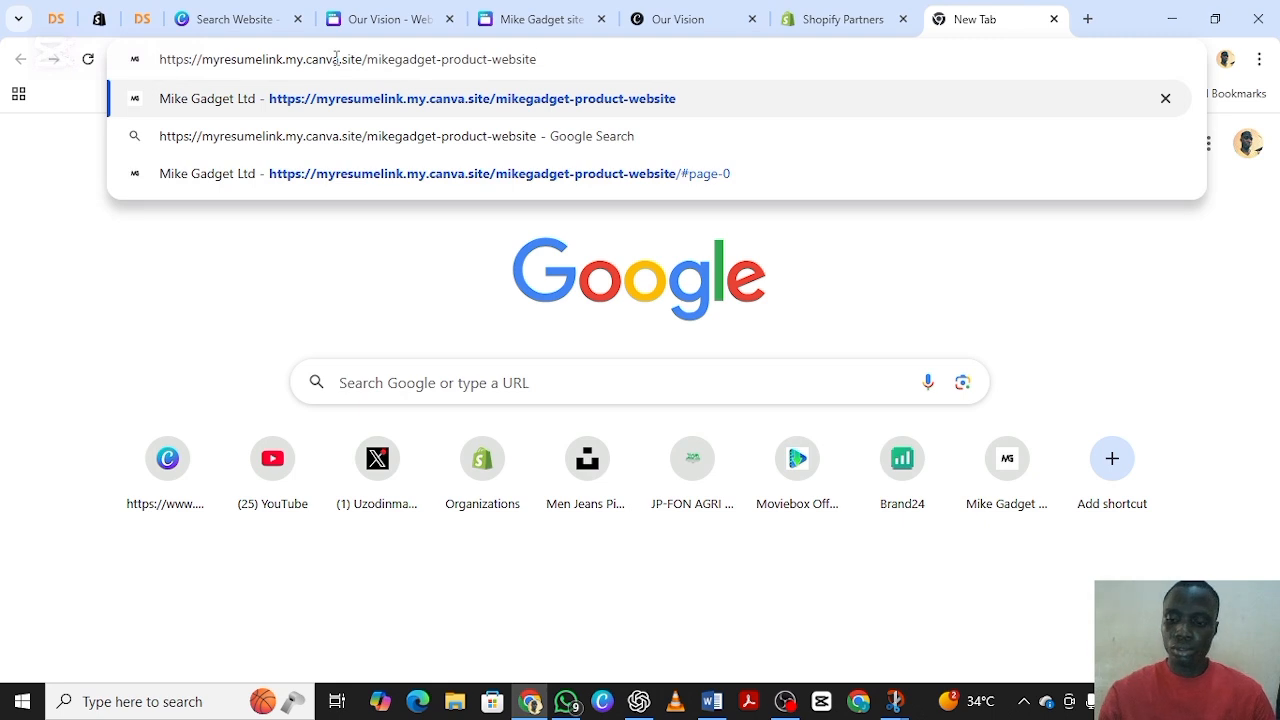
key(Return)
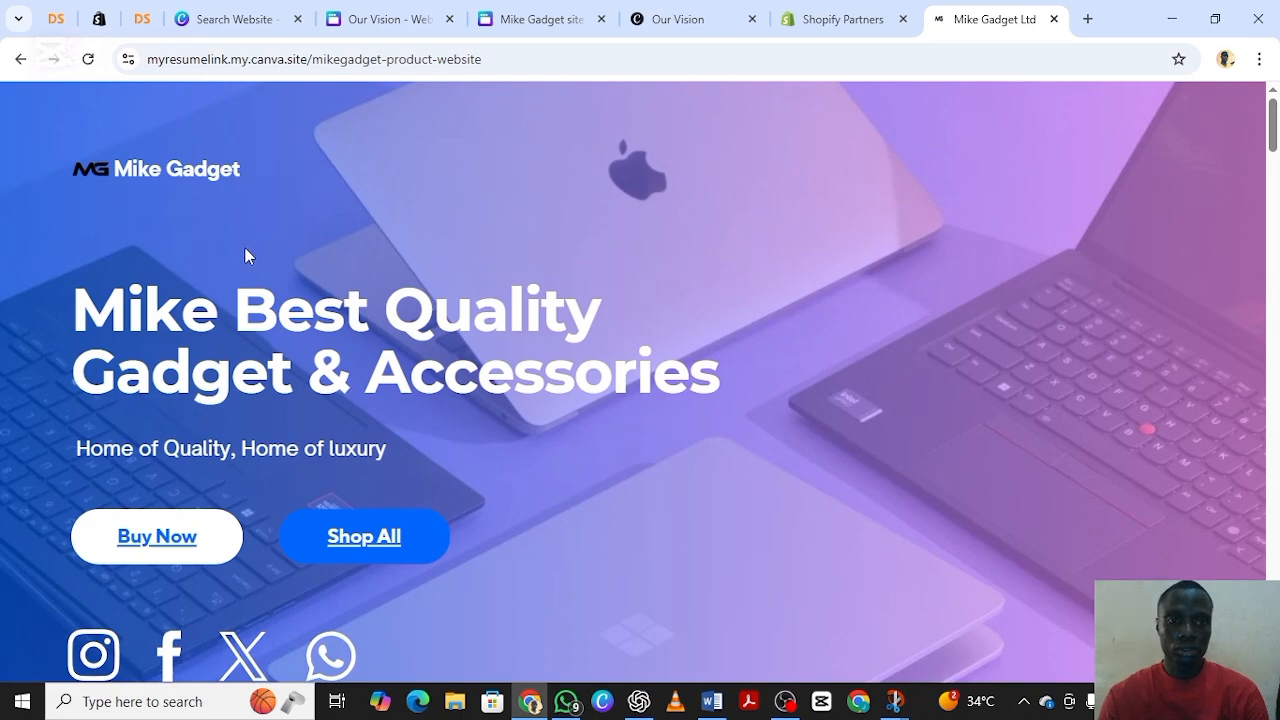
Step: Follow the "Learn More" button on the live site and review the Our Vision, Our Mission and Our Statement sections
scroll(246, 257, down, 5)
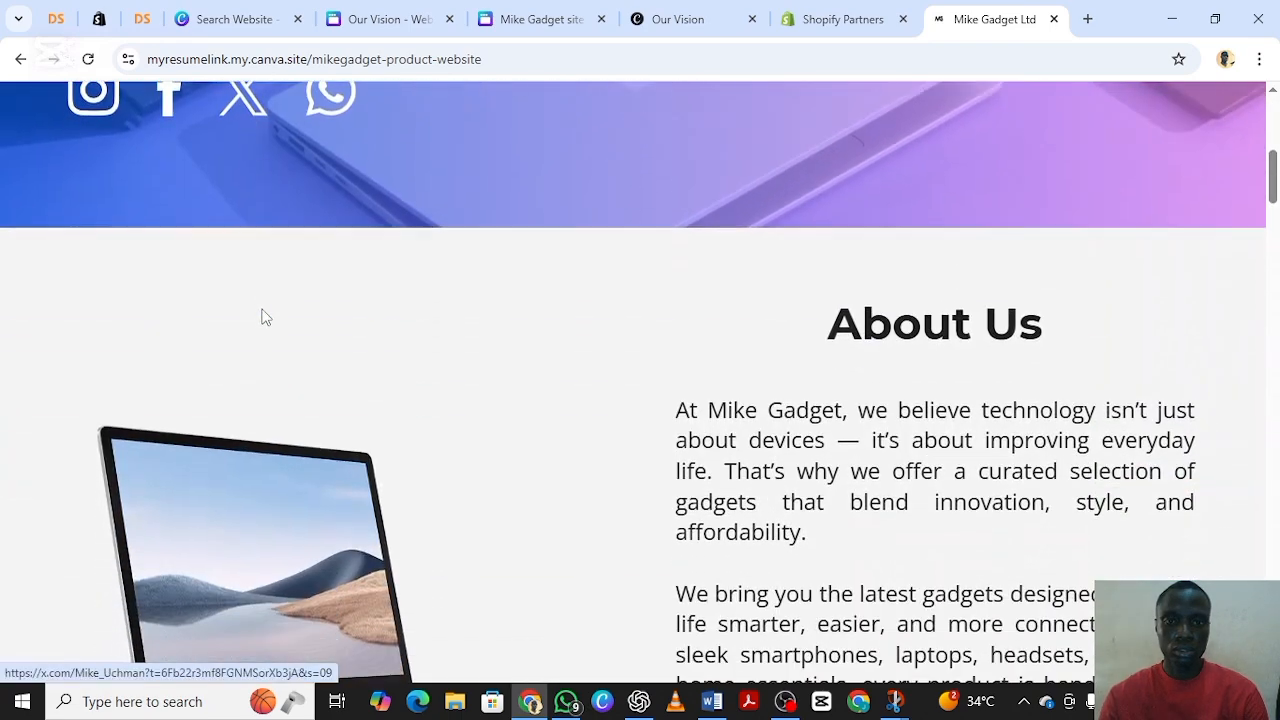
scroll(264, 320, down, 5)
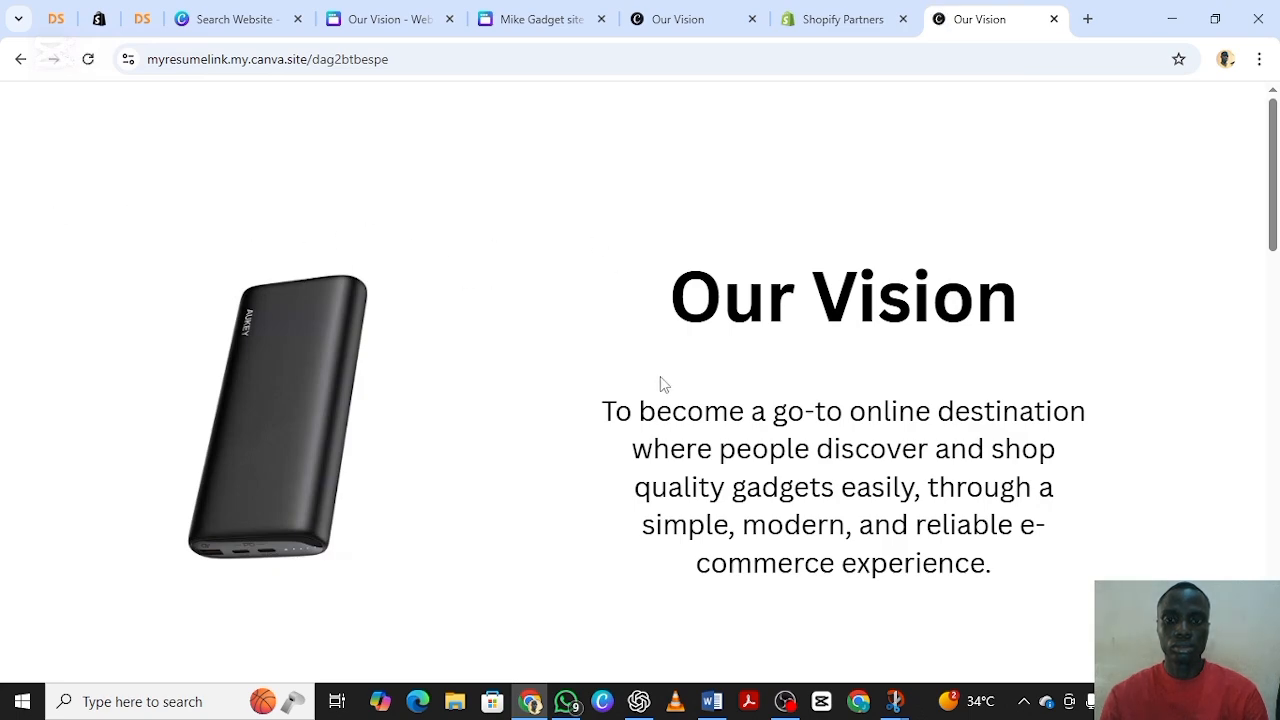
scroll(660, 383, down, 10)
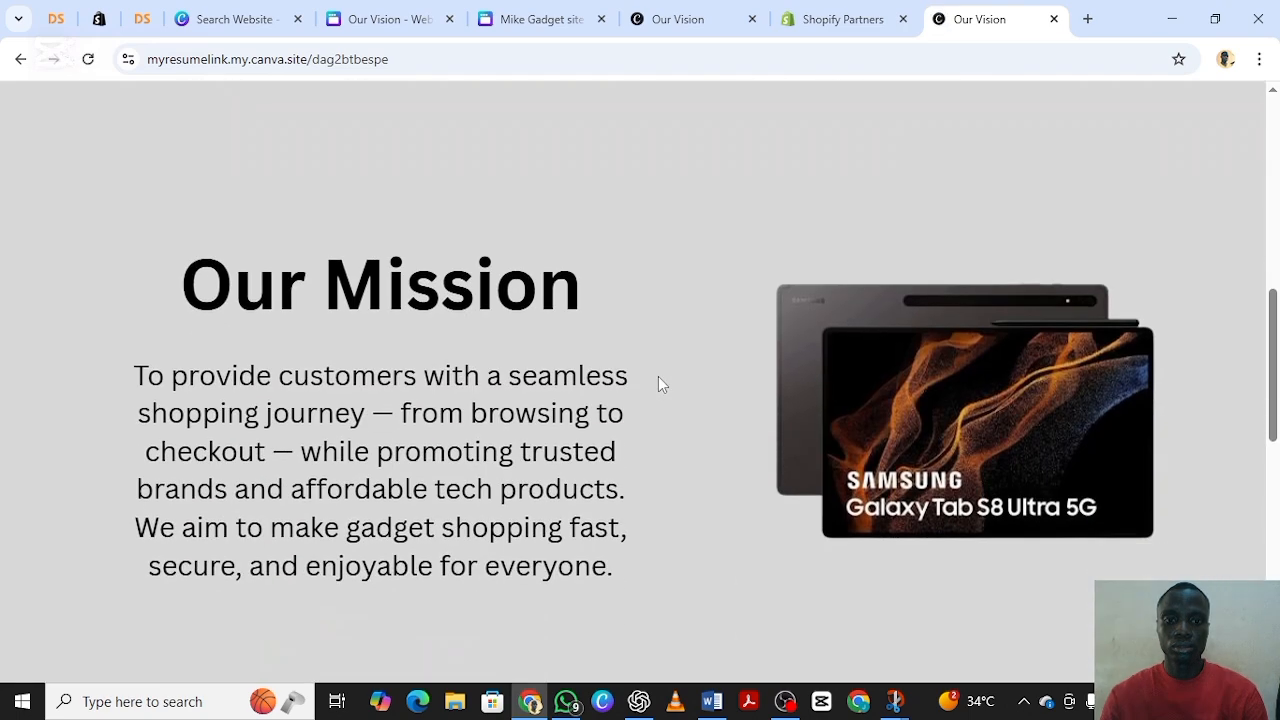
scroll(660, 385, down, 6)
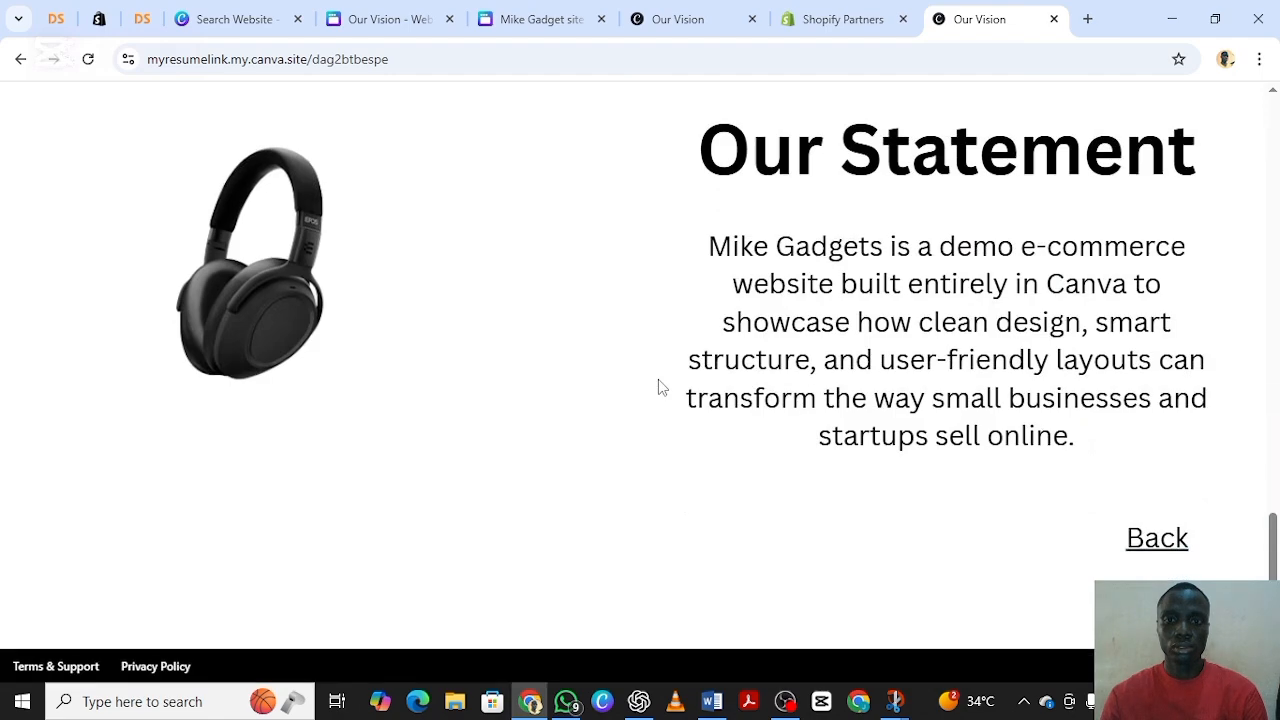
scroll(662, 390, up, 15)
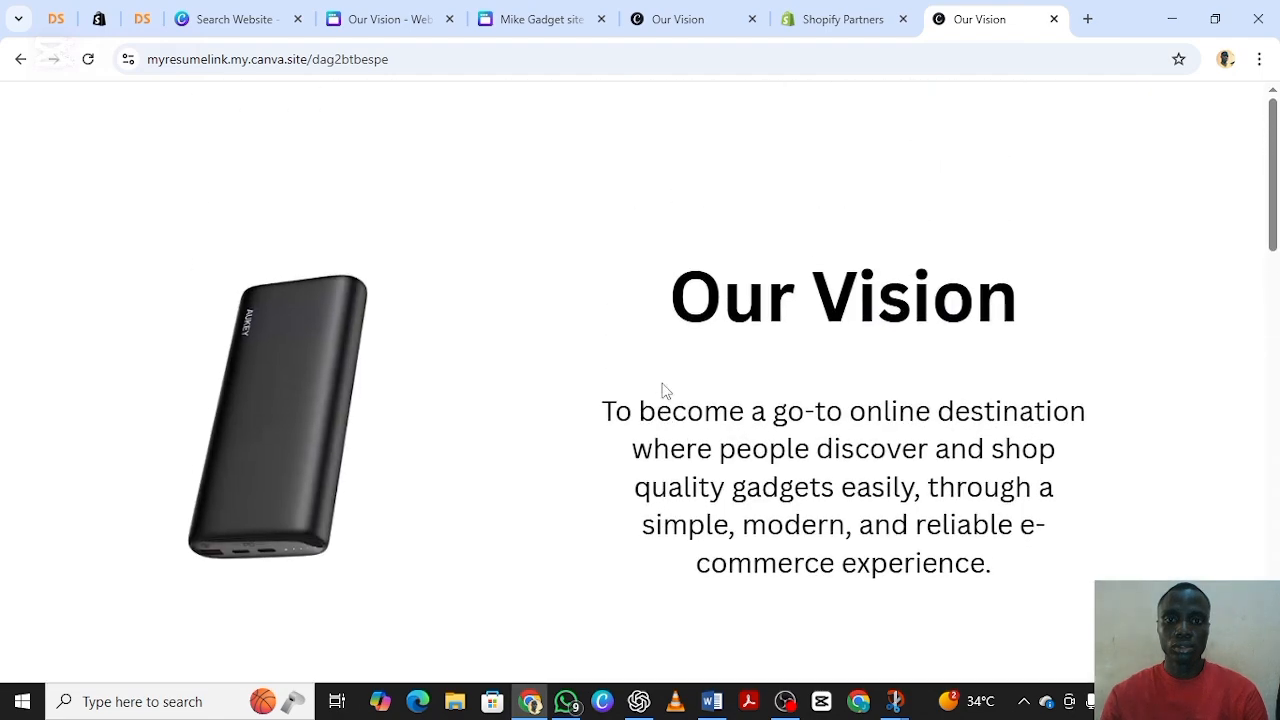
scroll(340, 357, down, 15)
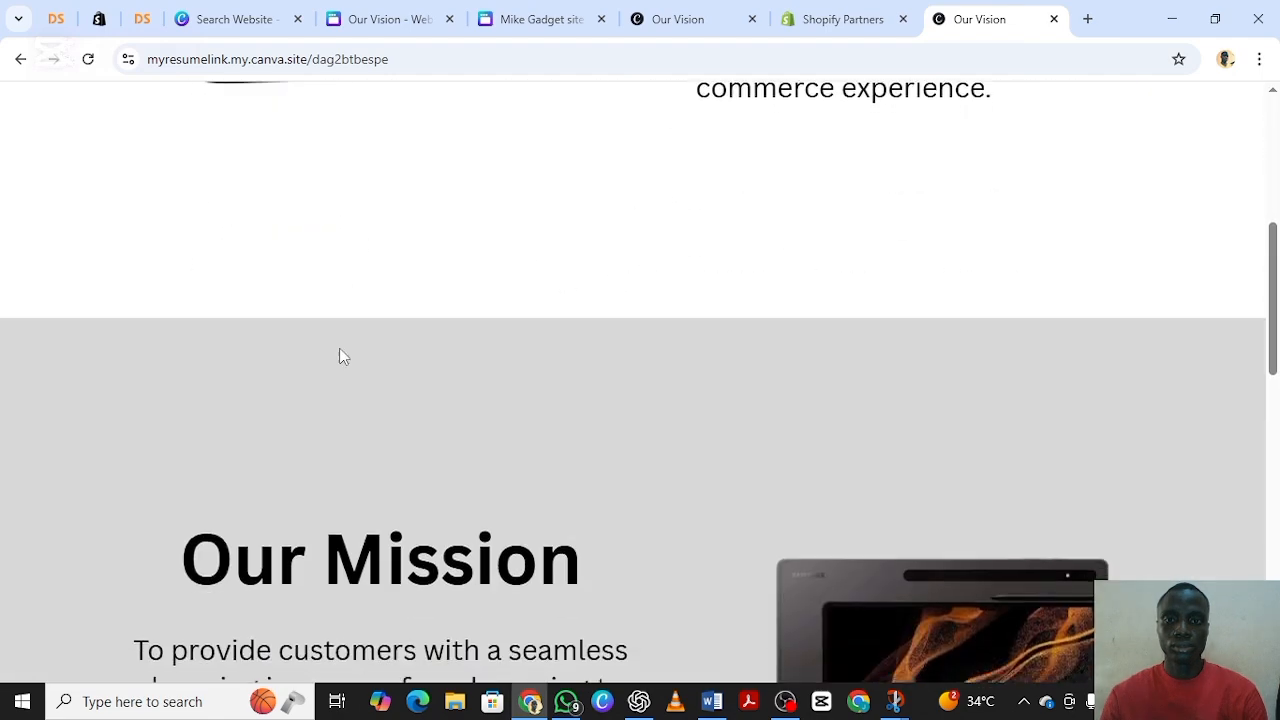
scroll(406, 339, down, 3)
scroll(405, 335, up, 15)
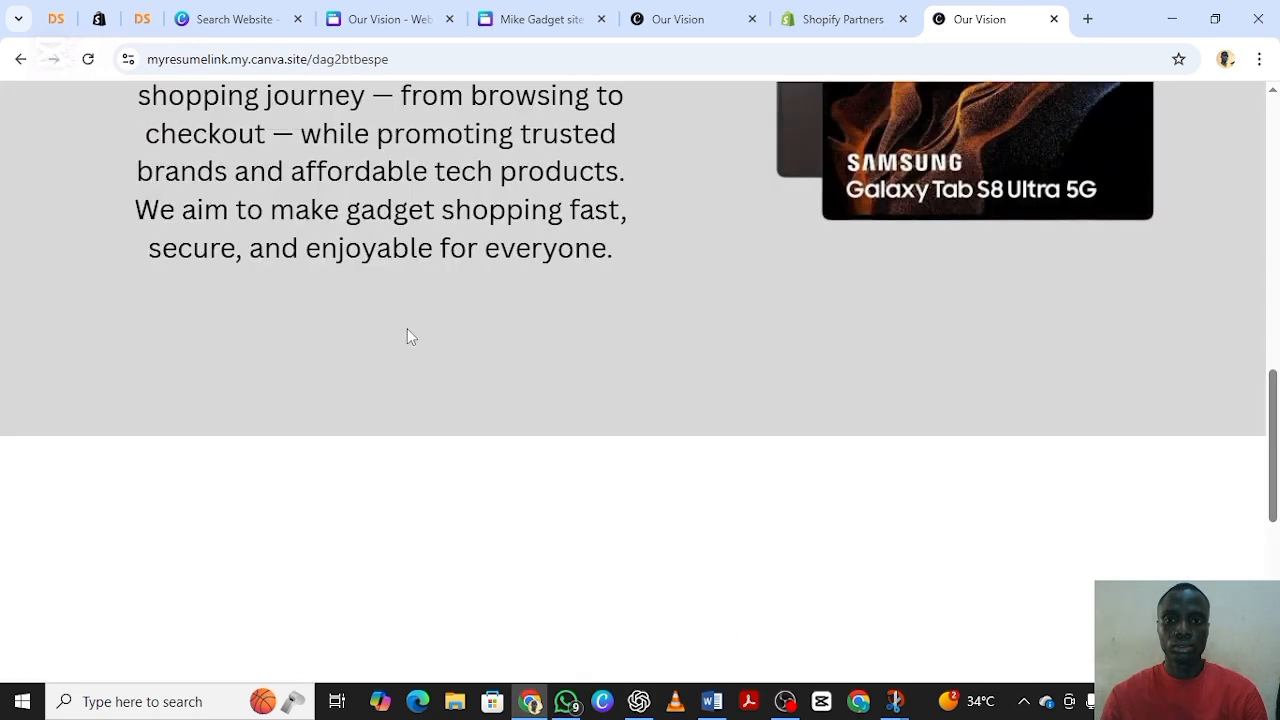
scroll(409, 329, down, 10)
scroll(419, 330, down, 4)
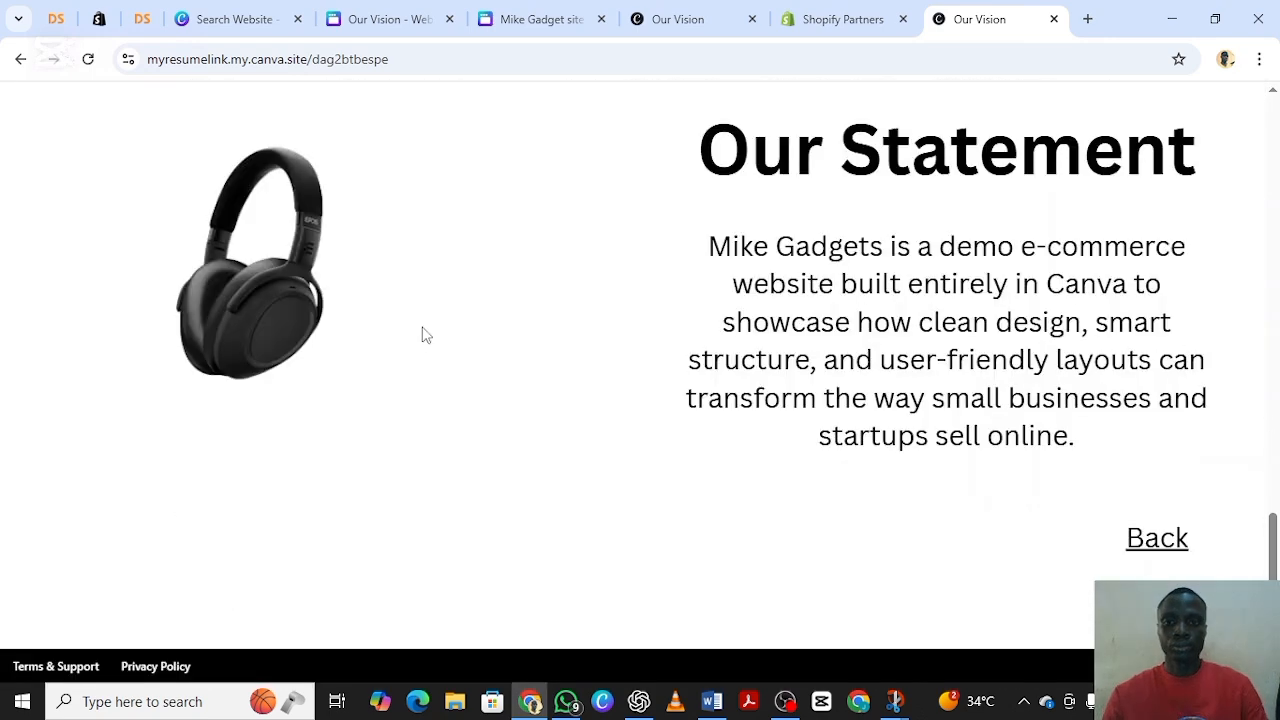
Step: Return to the main site through the "Back" link and review the live page from About Us down to the footer
click(1153, 540)
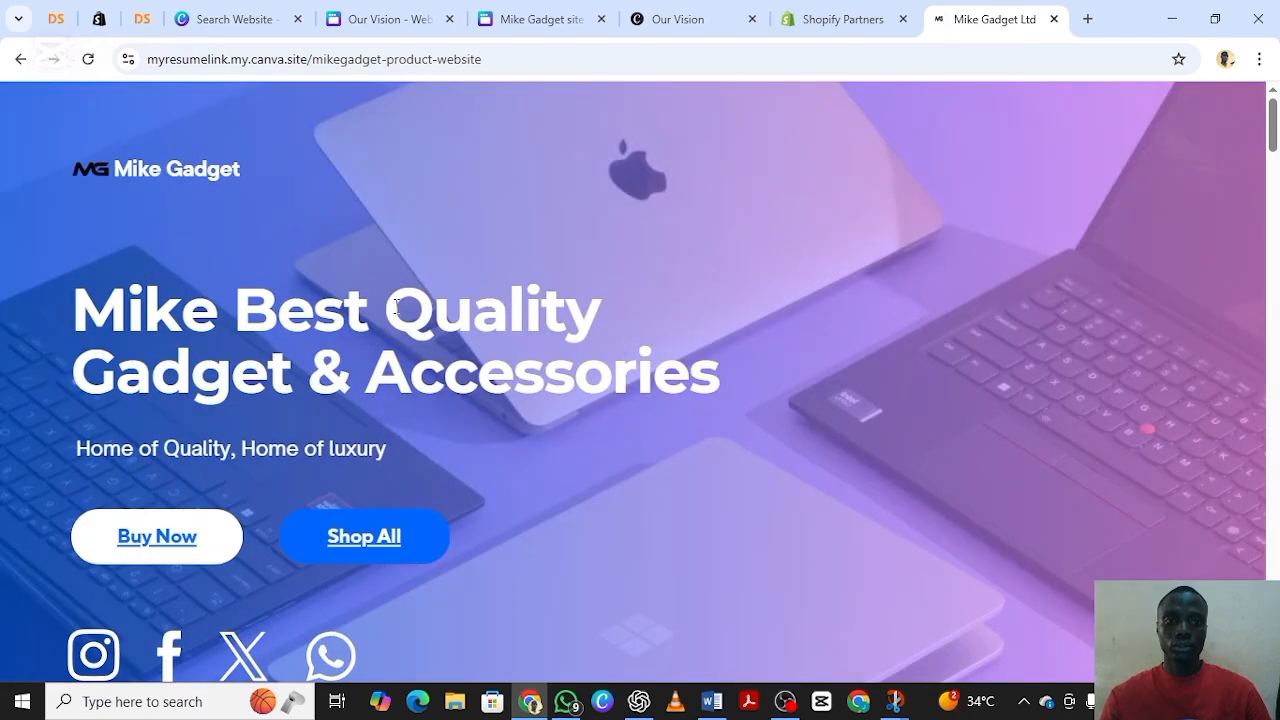
scroll(396, 306, down, 10)
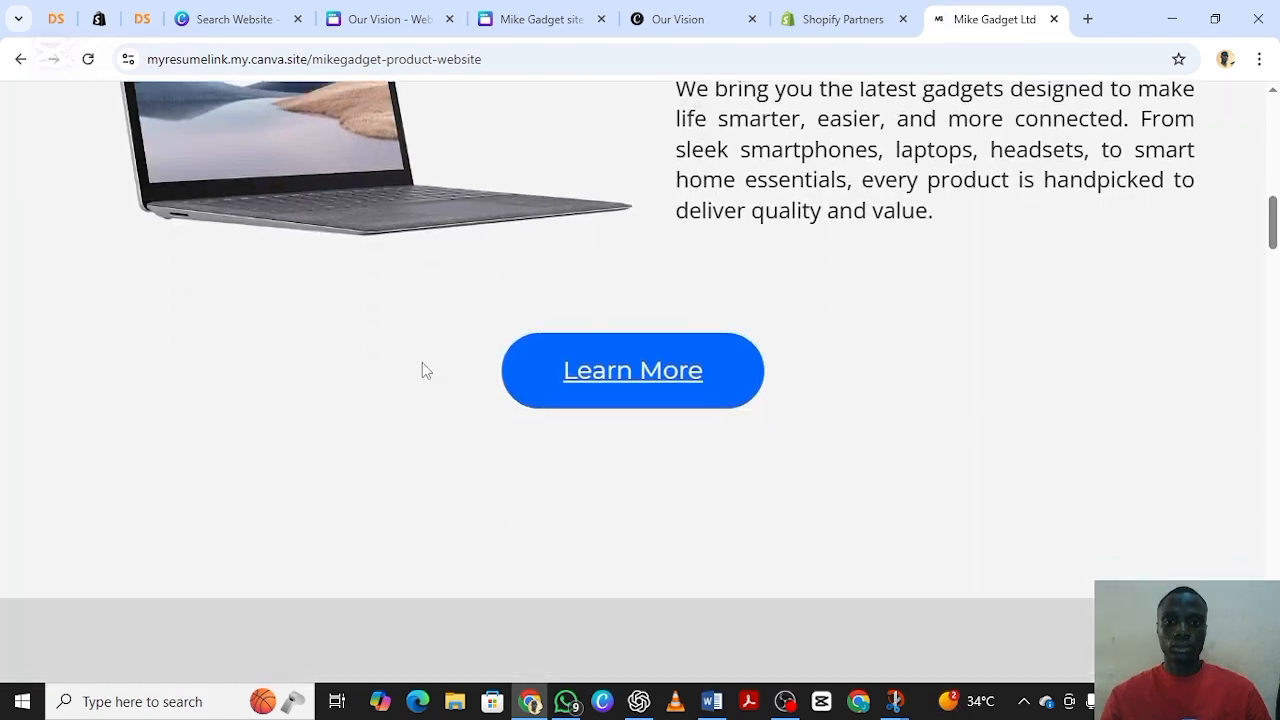
scroll(422, 365, up, 2)
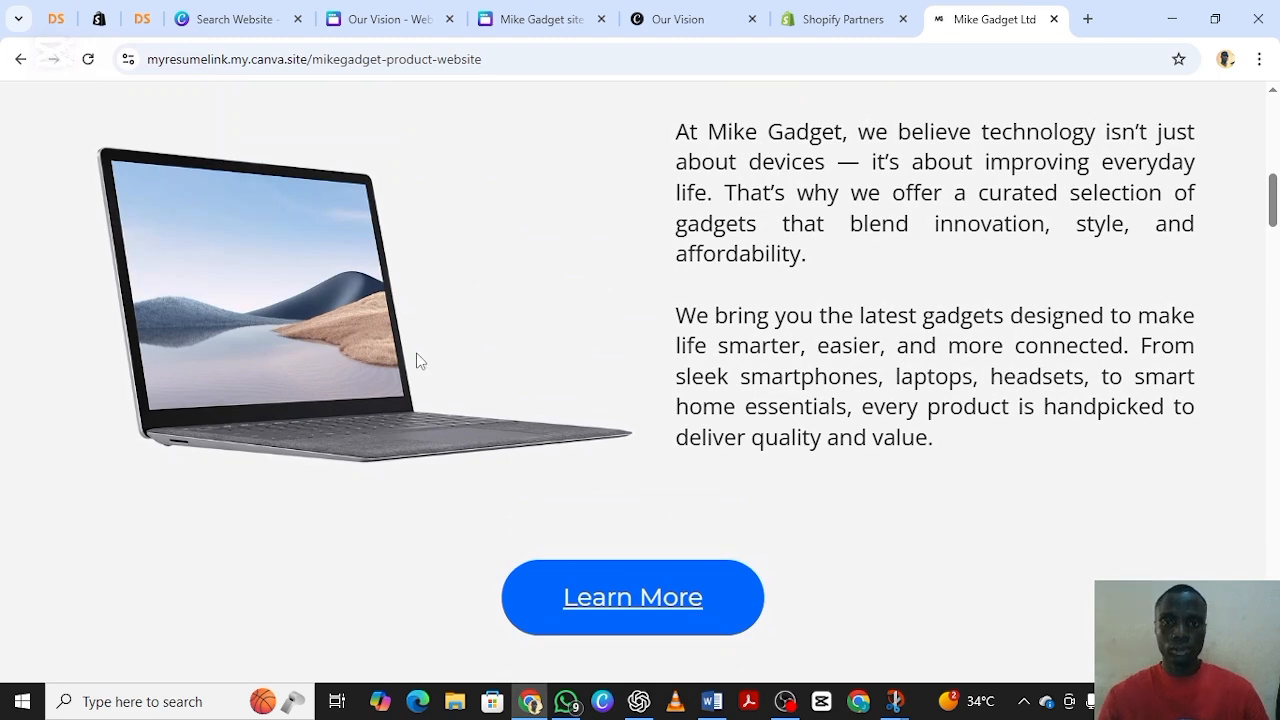
scroll(420, 360, down, 10)
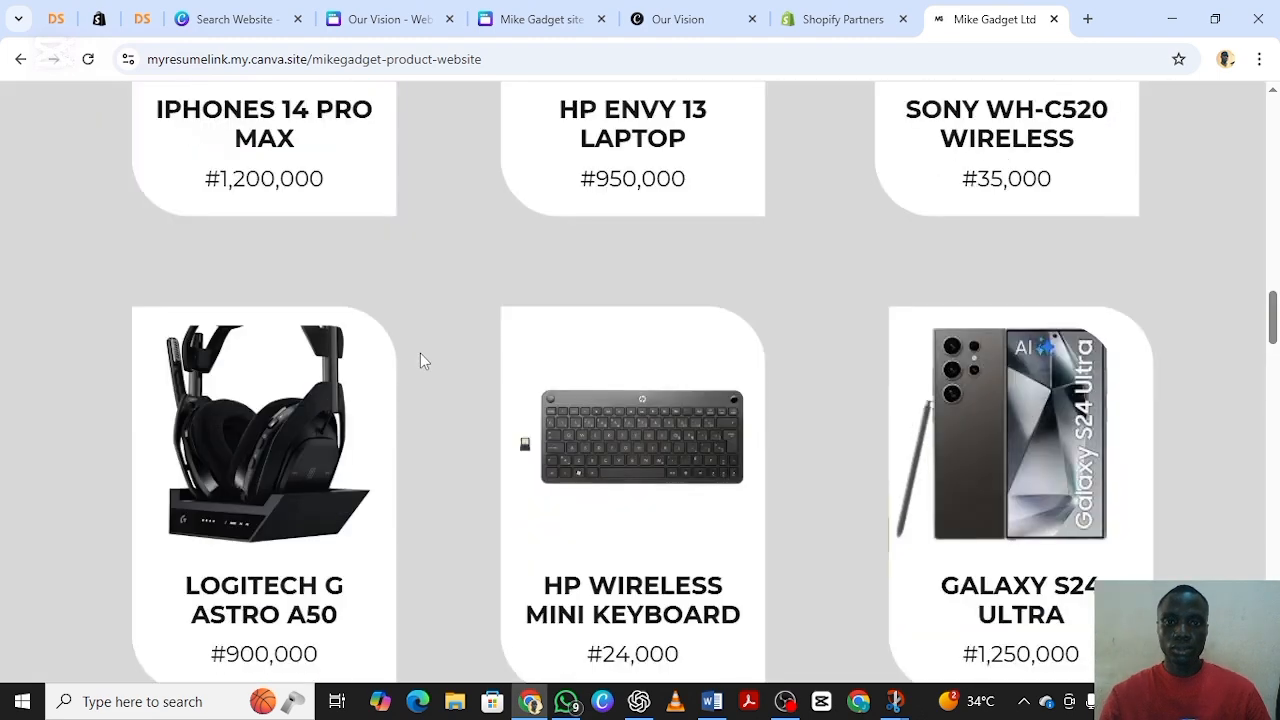
scroll(420, 360, down, 8)
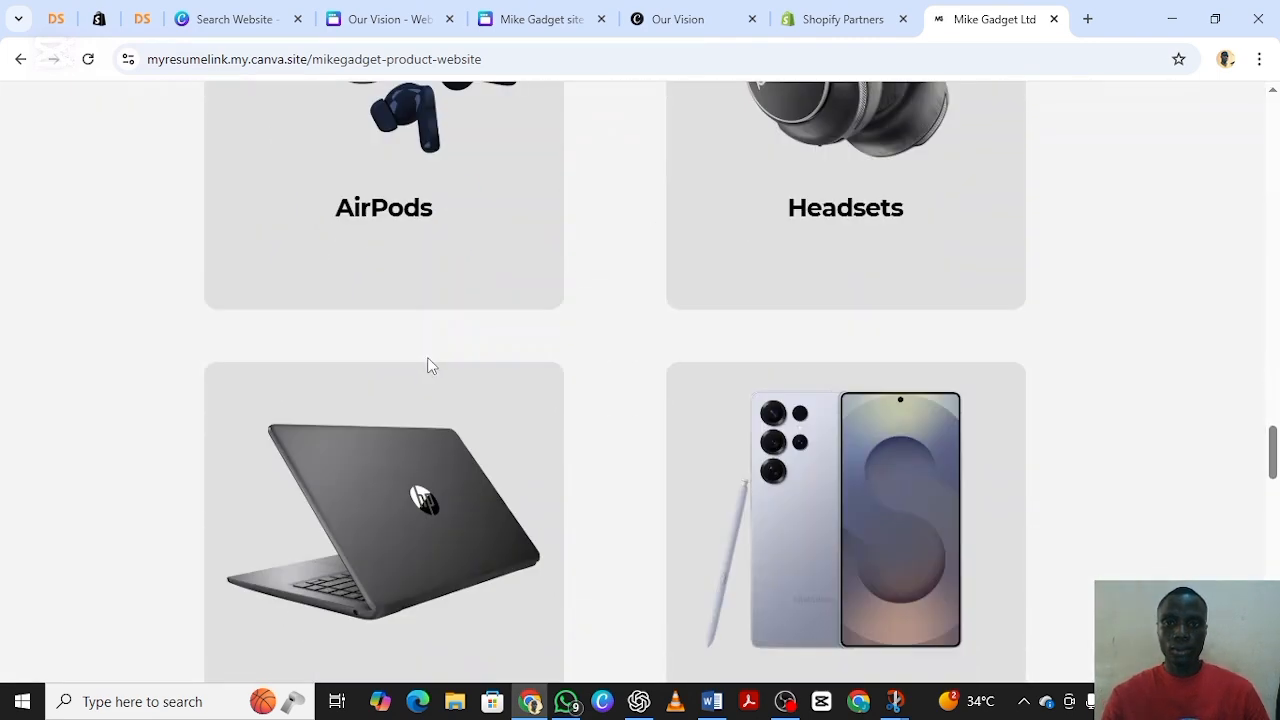
scroll(428, 358, down, 10)
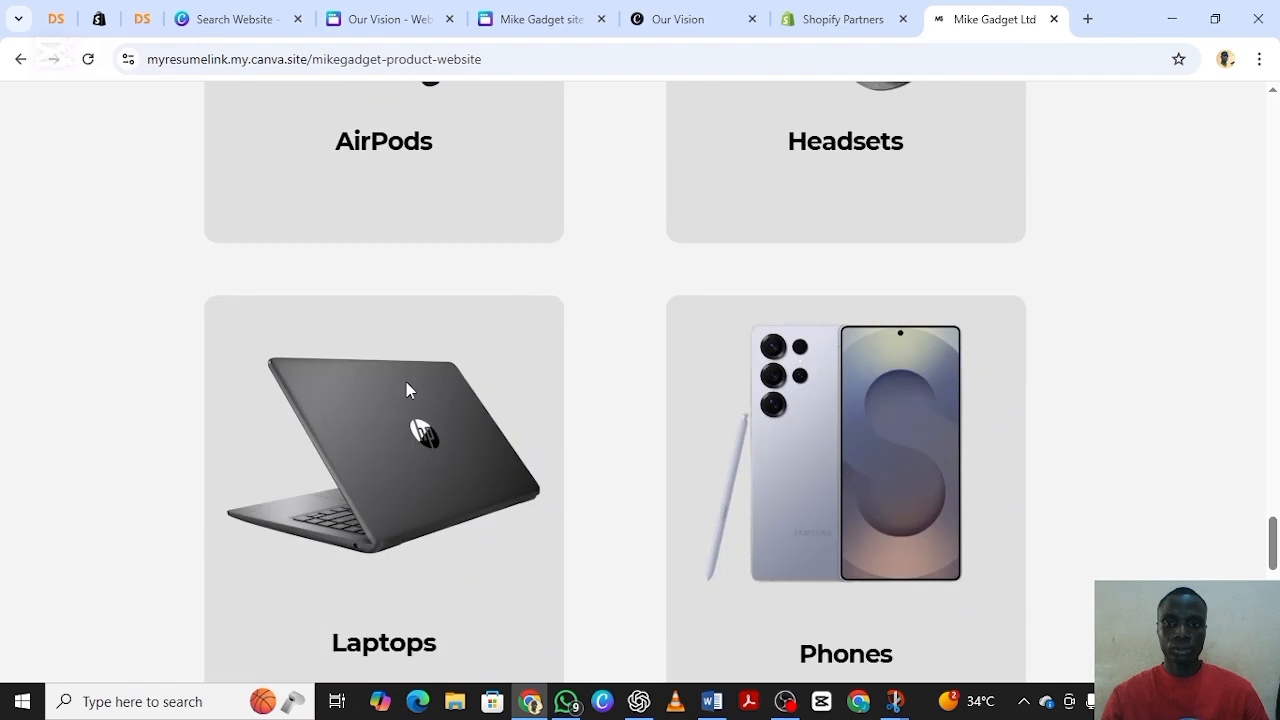
scroll(406, 389, down, 5)
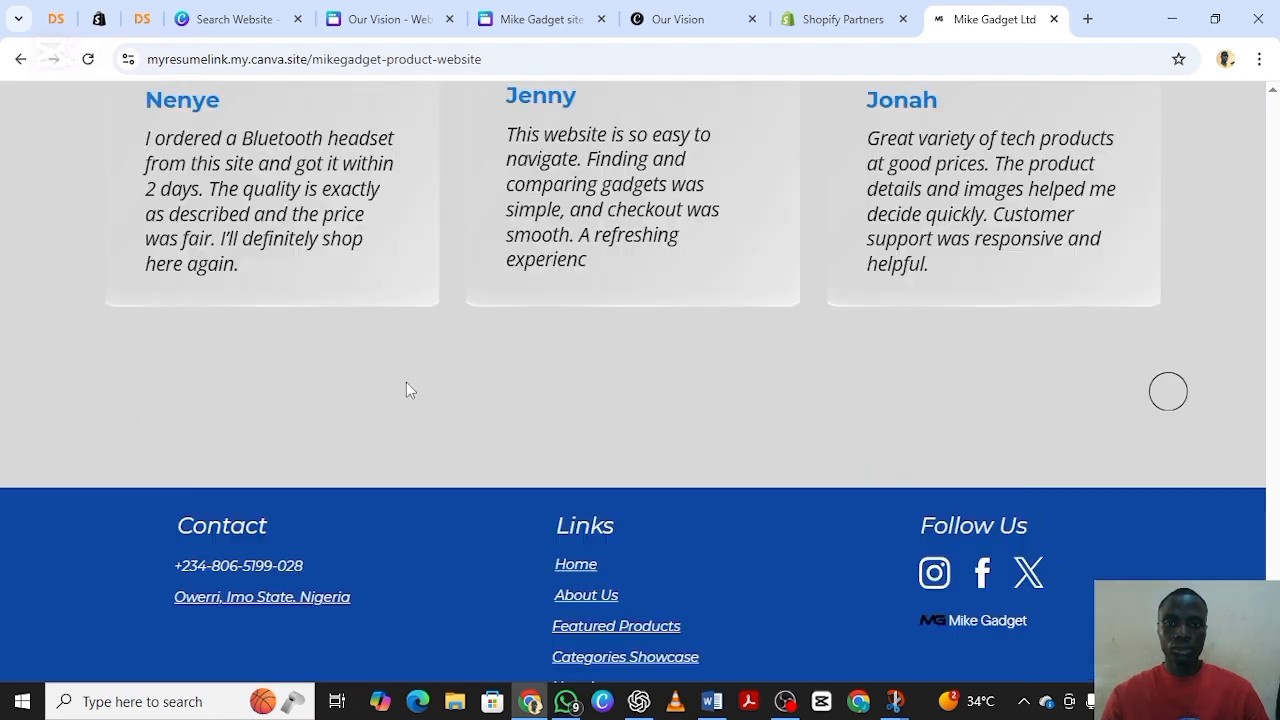
scroll(406, 389, down, 2)
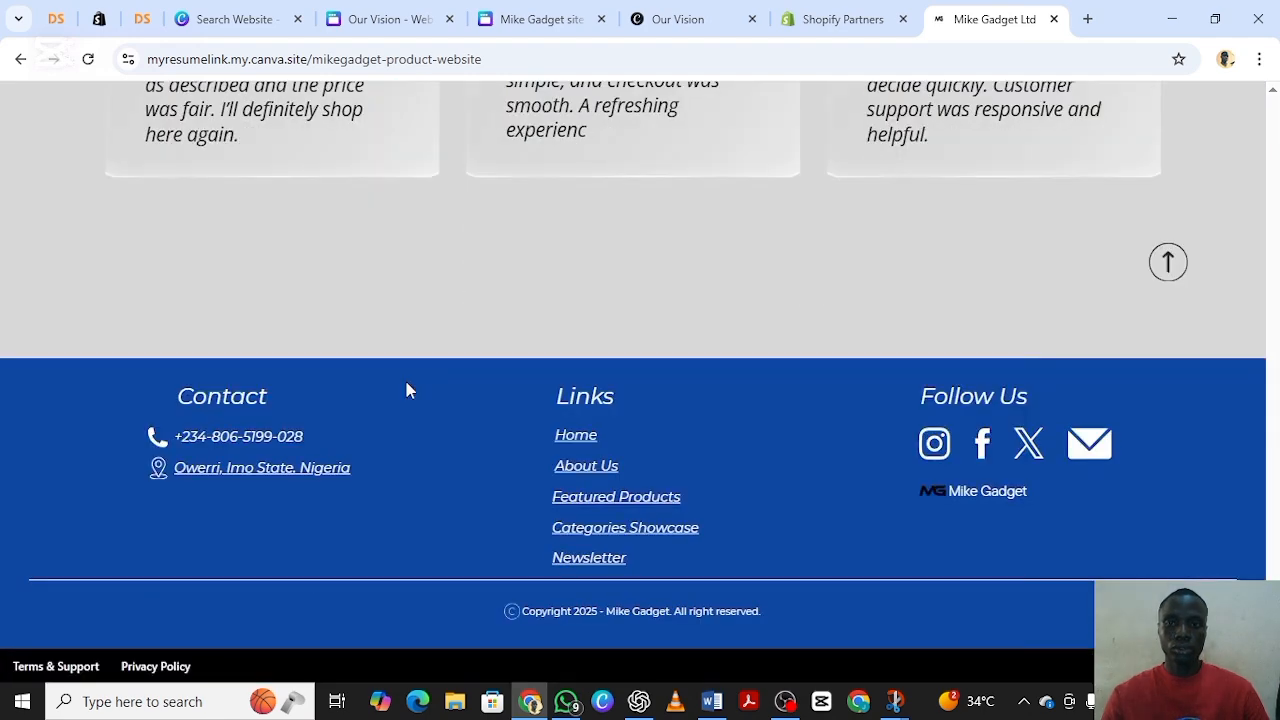
Step: Test the back-to-top arrow above the footer and look over the About Us section again
scroll(406, 389, up, 3)
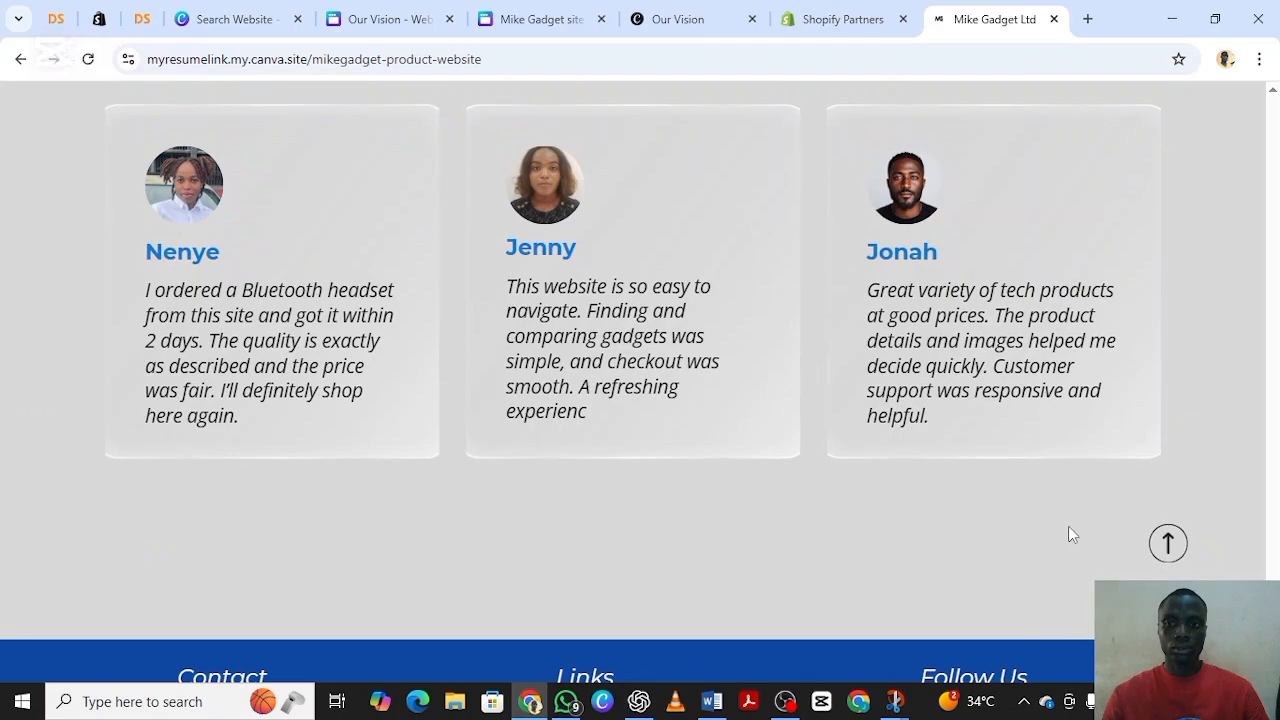
click(1168, 543)
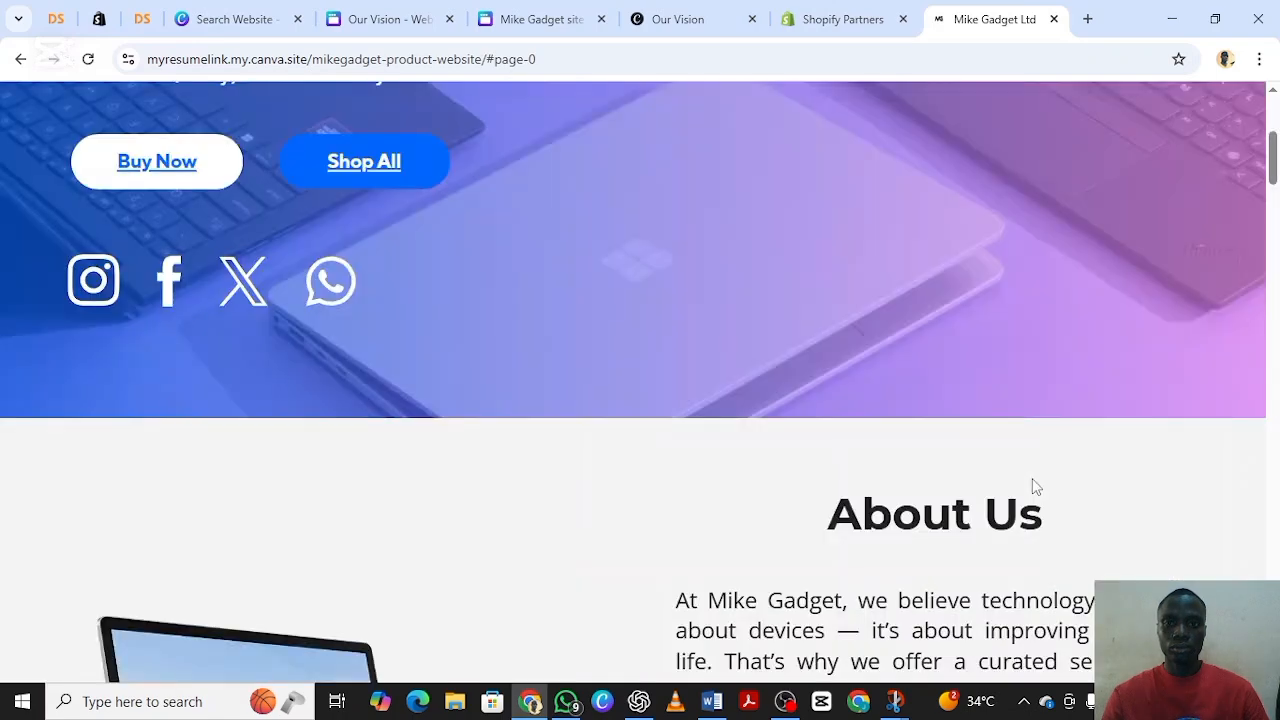
scroll(1036, 487, down, 5)
scroll(968, 450, up, 10)
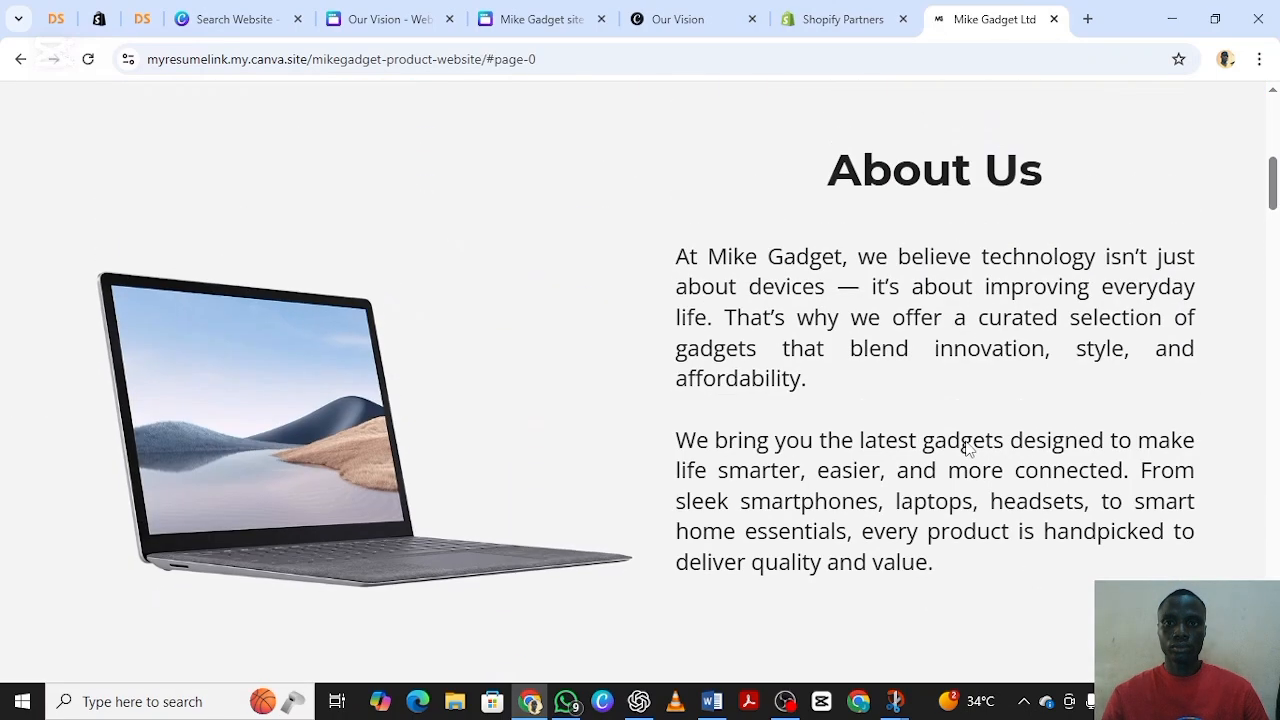